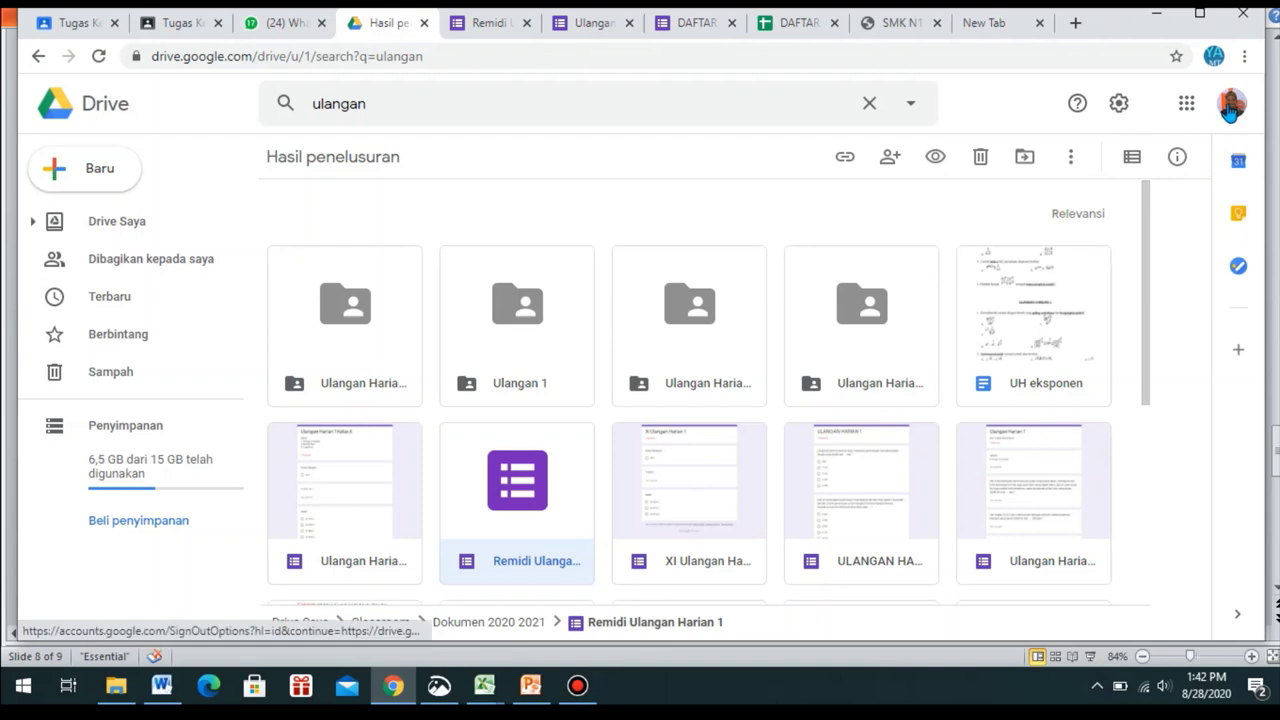
- Check the signed-in account, then open the Tahun Pelajaran 2020 - 2021 folder in Drive Saya
left_click(1230, 108)
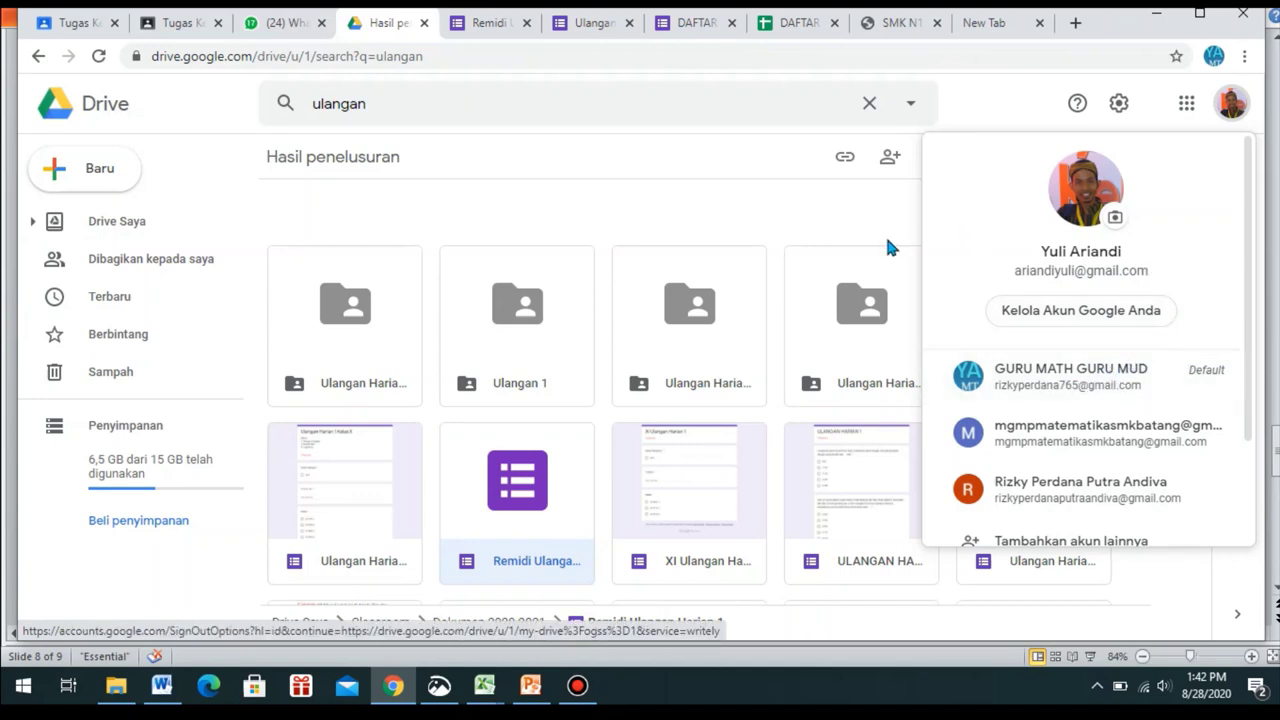
left_click(855, 230)
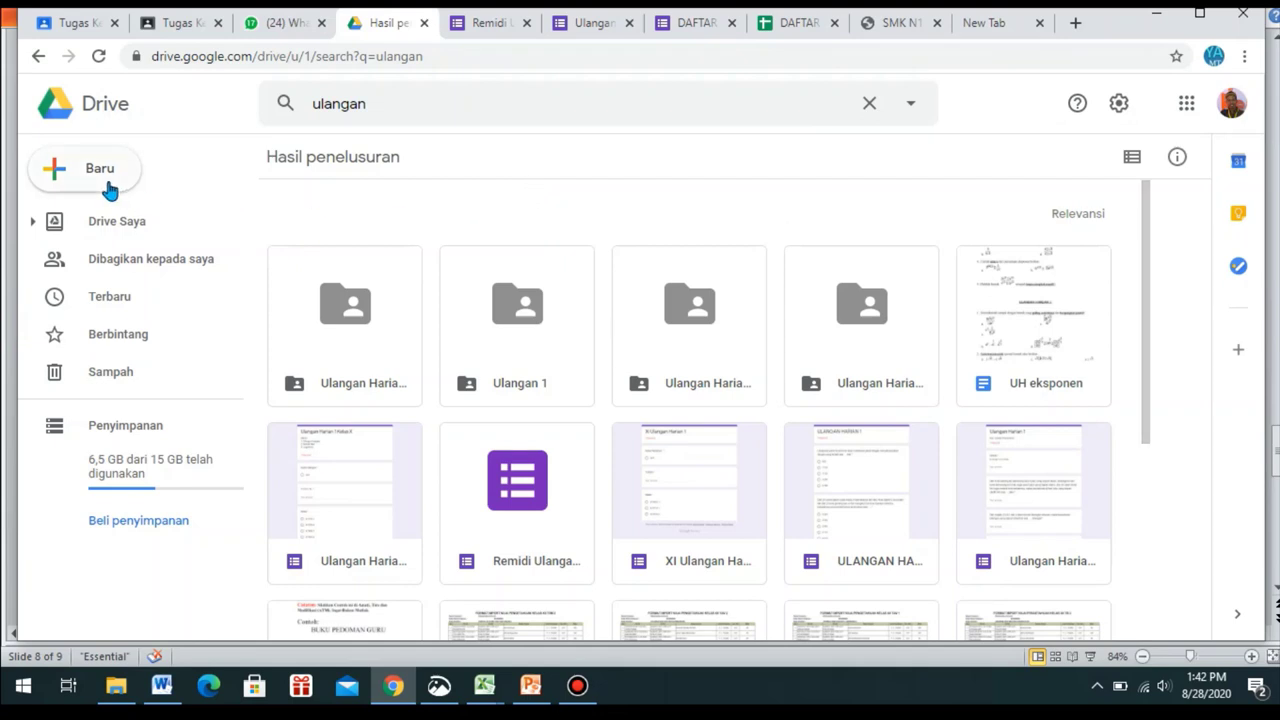
left_click(127, 224)
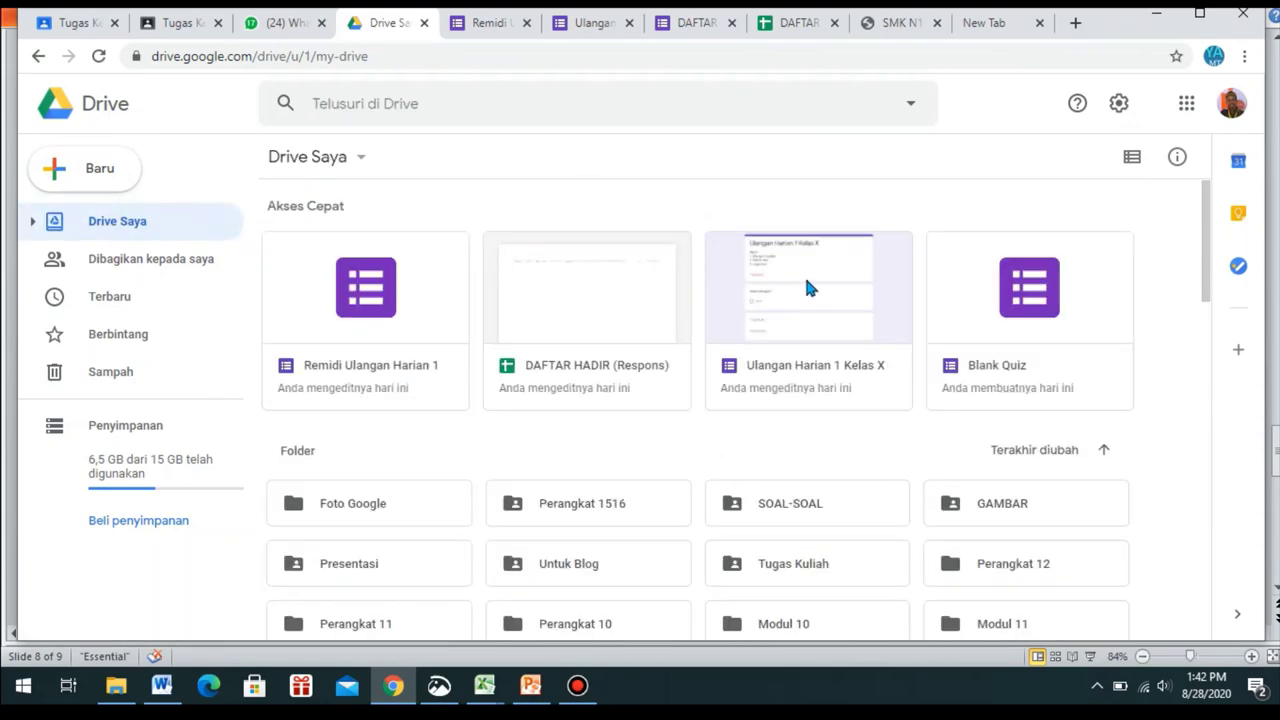
left_click(1206, 213)
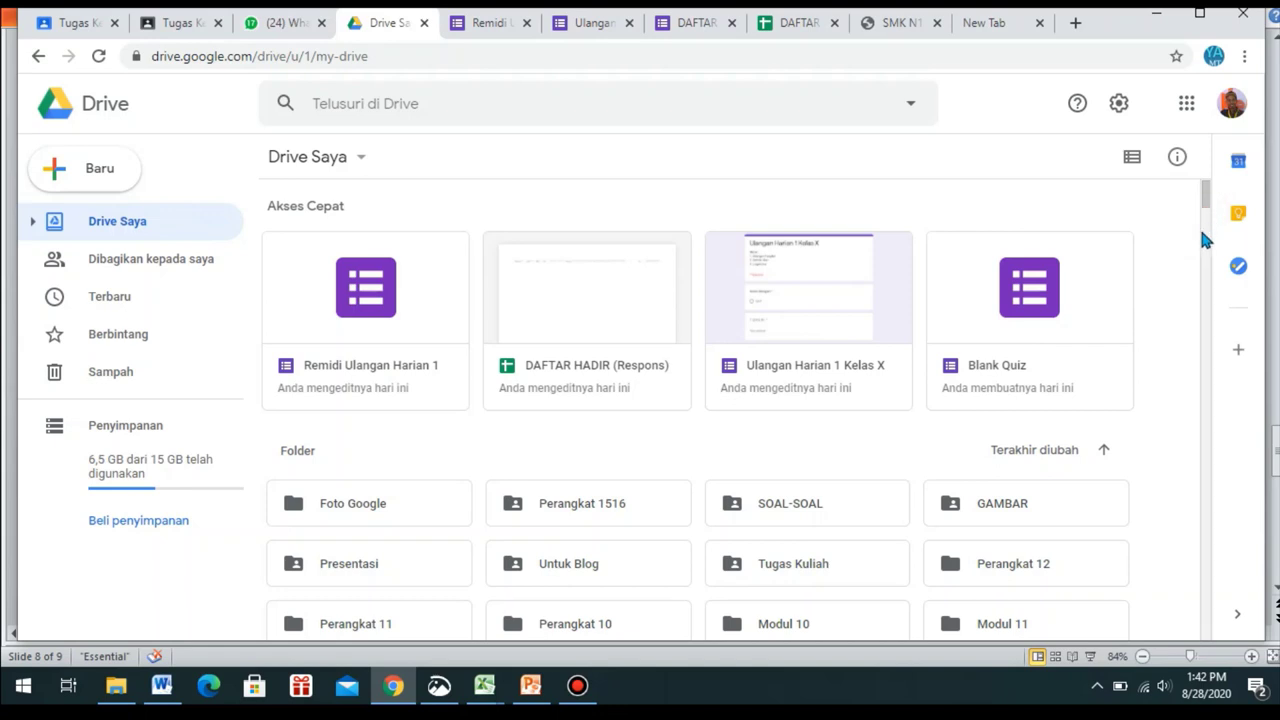
left_click_drag(1199, 226, 1194, 254)
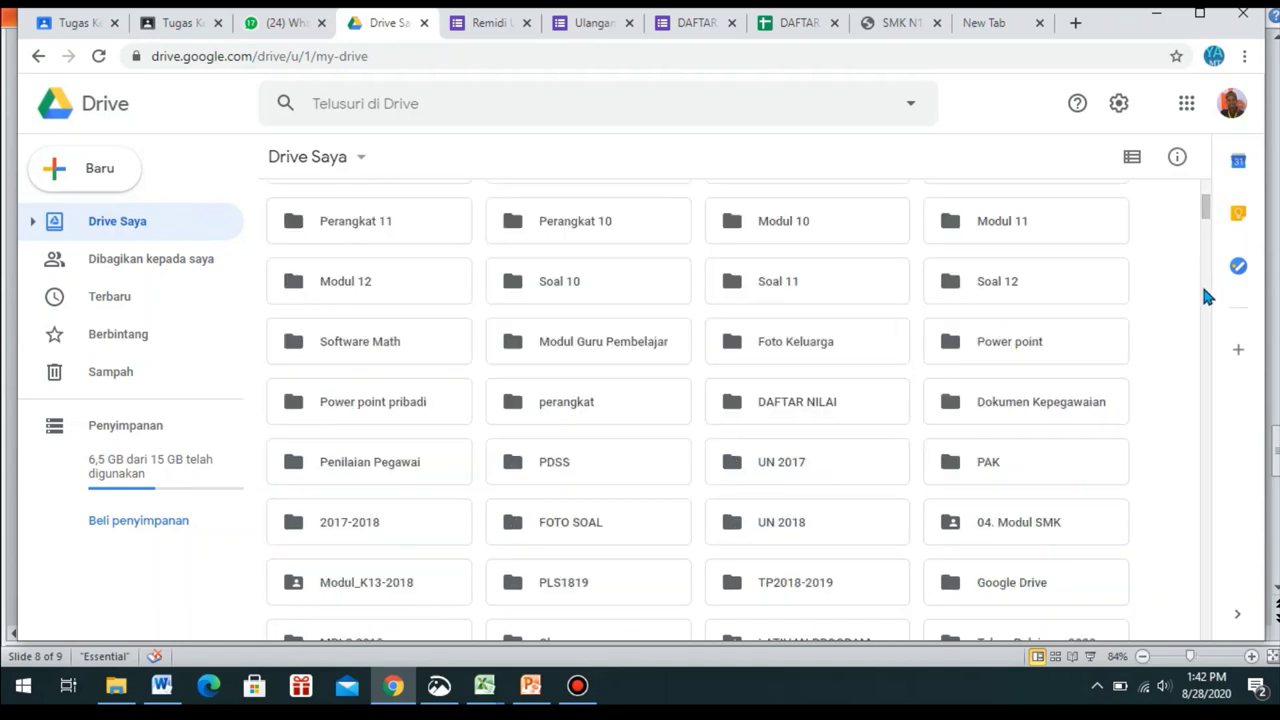
left_click(1205, 295)
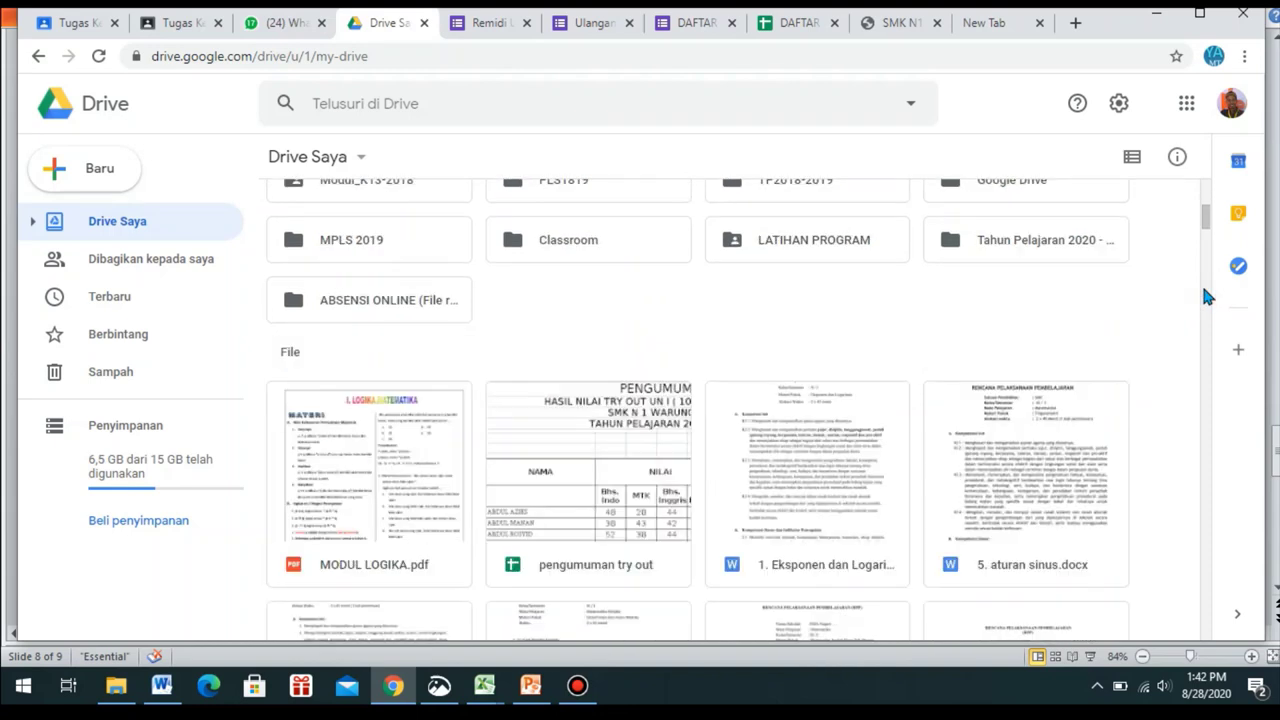
left_click(1083, 232)
double_click(1085, 235)
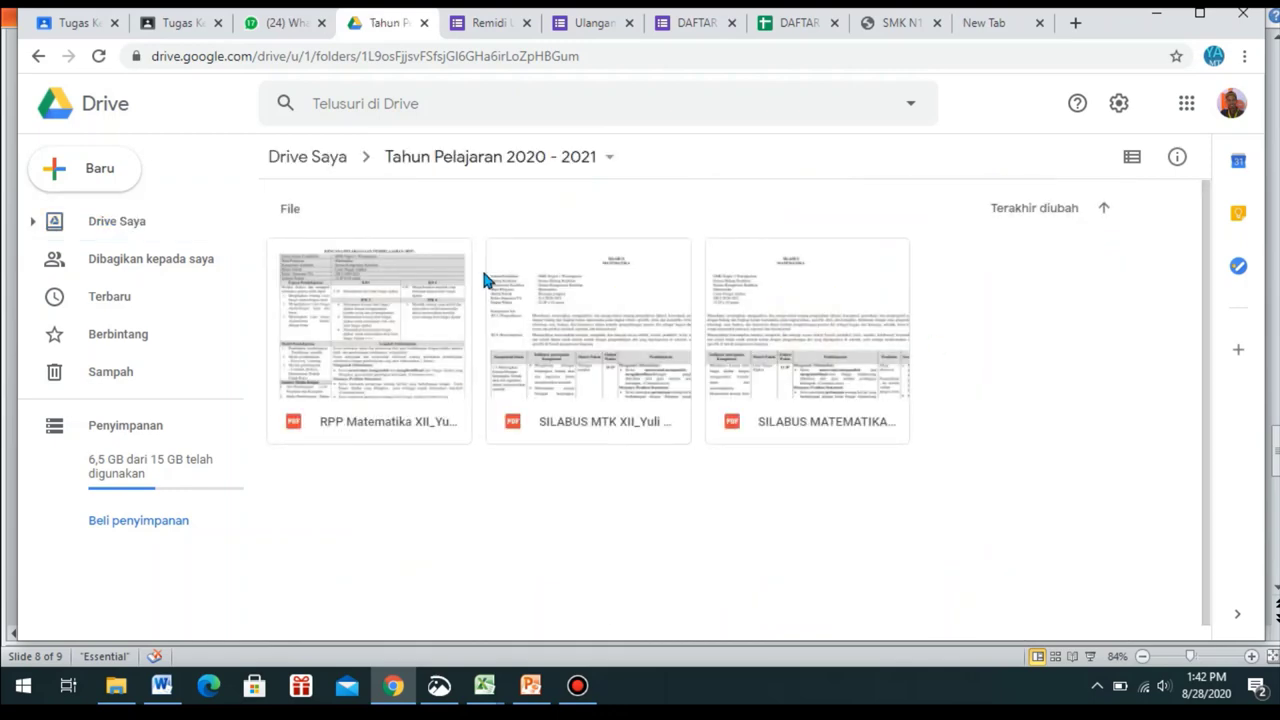
- Create a blank Google Form in this folder via Baru > Lainnya > Google Formulir
left_click(105, 188)
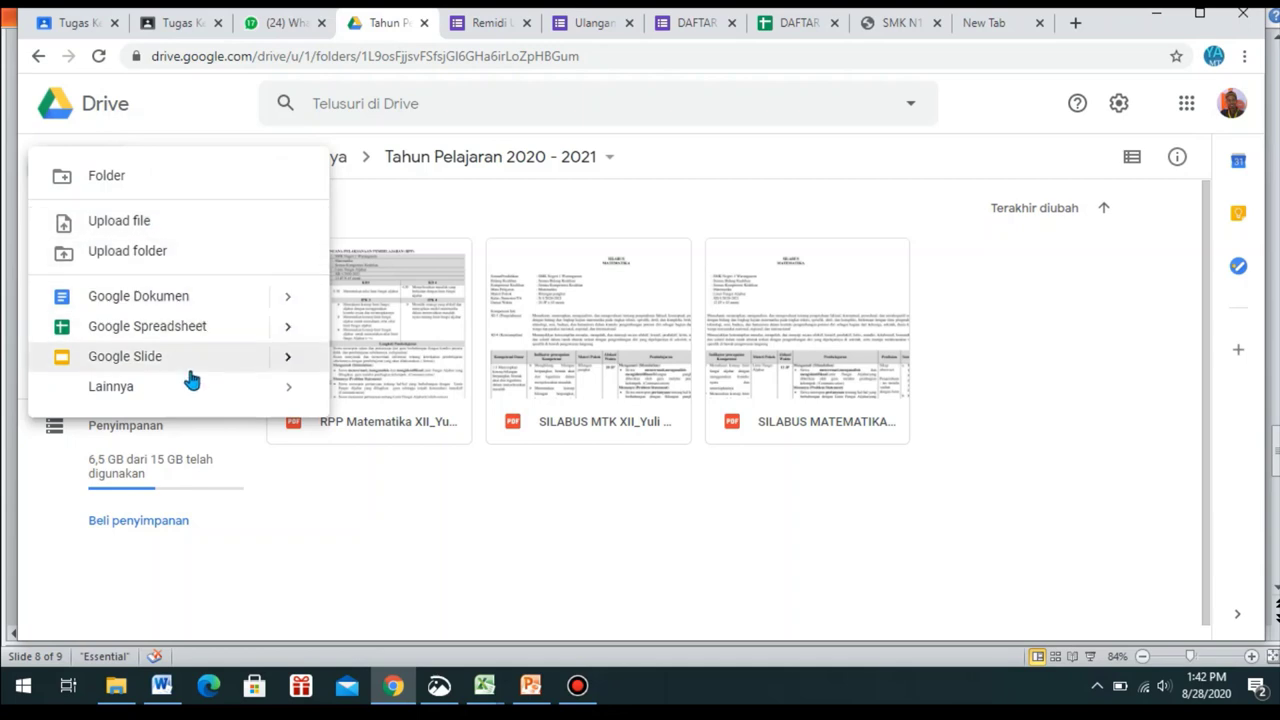
mouse_move(198, 391)
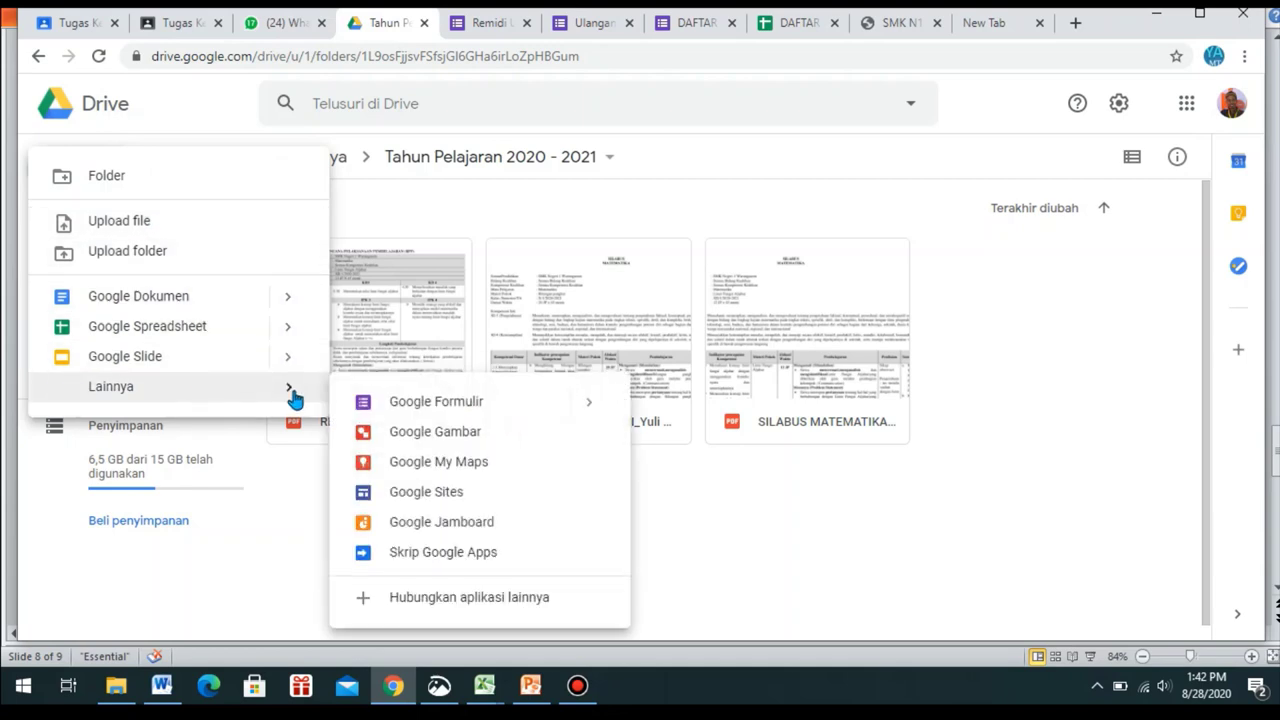
left_click(422, 402)
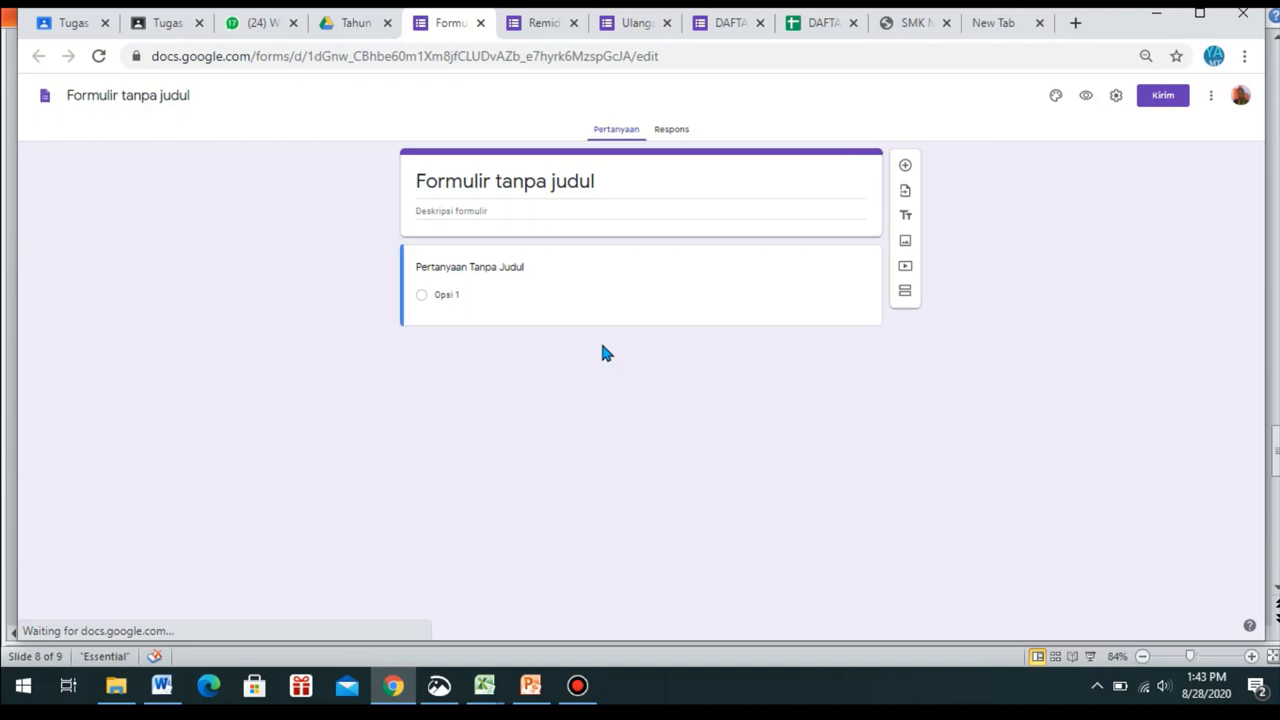
left_click(606, 177)
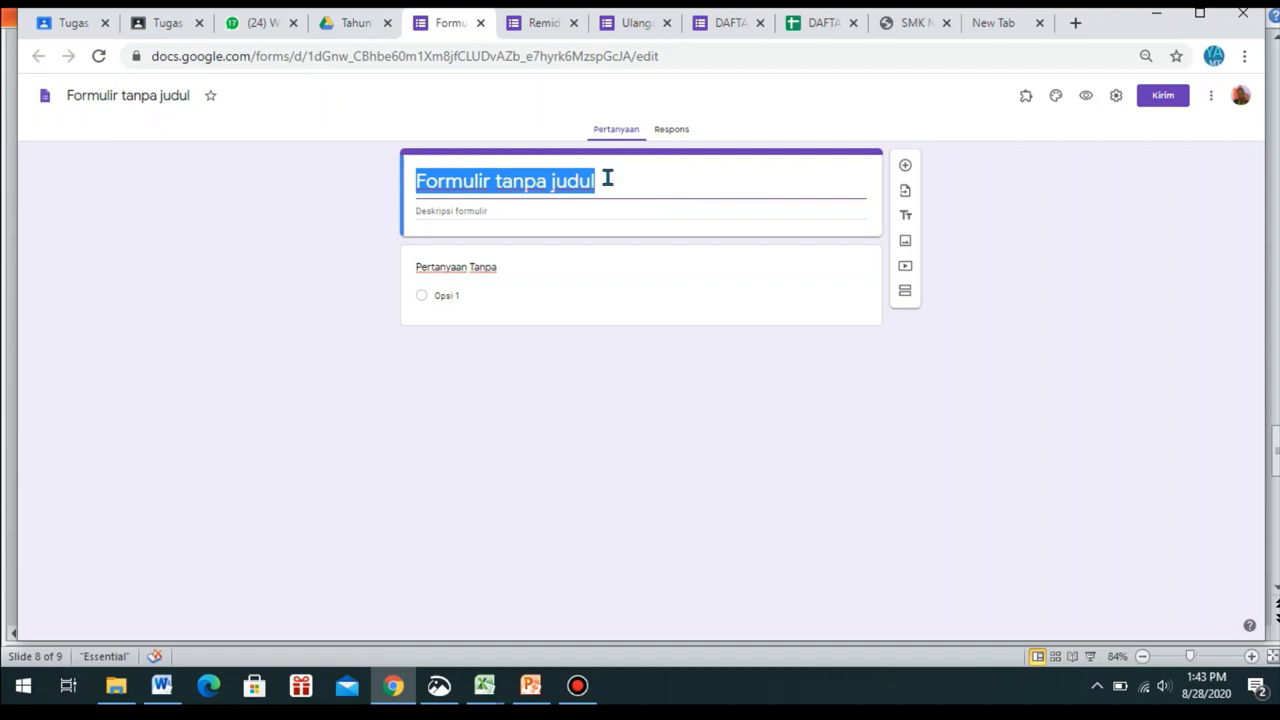
- Title the form 'Ulangan Harian 1 kelas X', describe it 'Materi : Bilangan Pangkat', and name the file to match
type("Ulangan Harian 1")
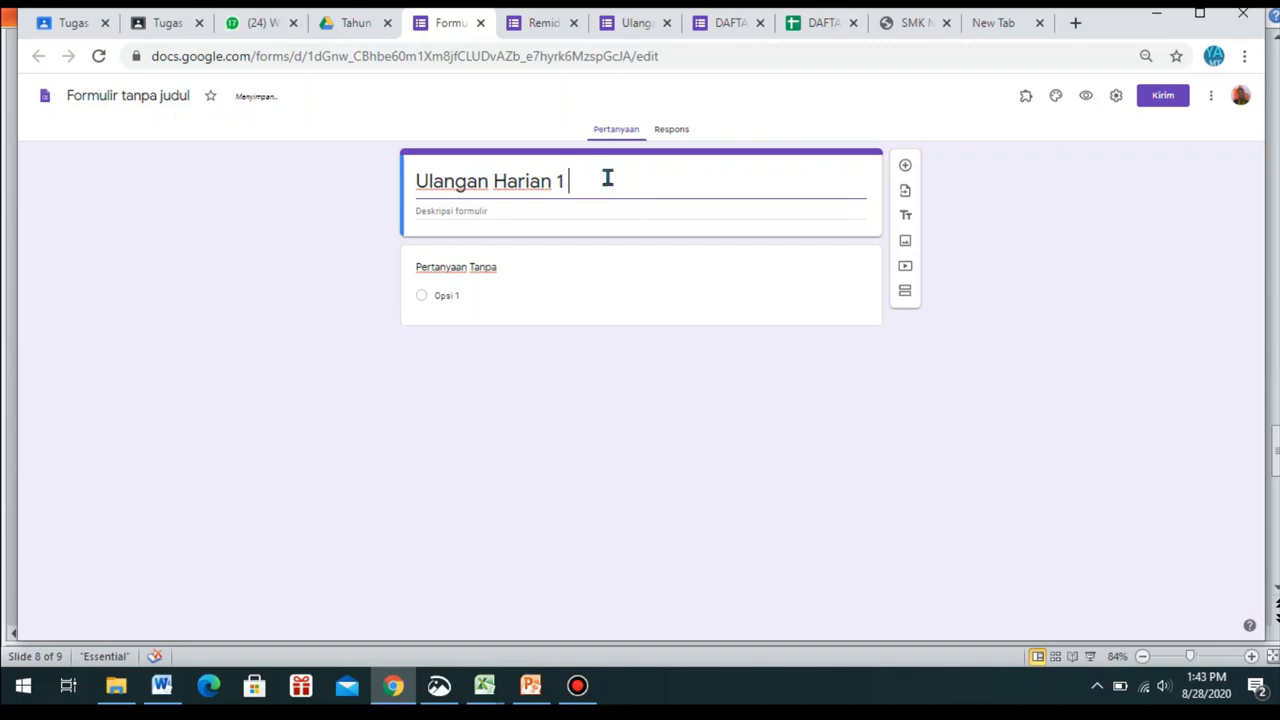
type(" kelas X")
left_click(533, 207)
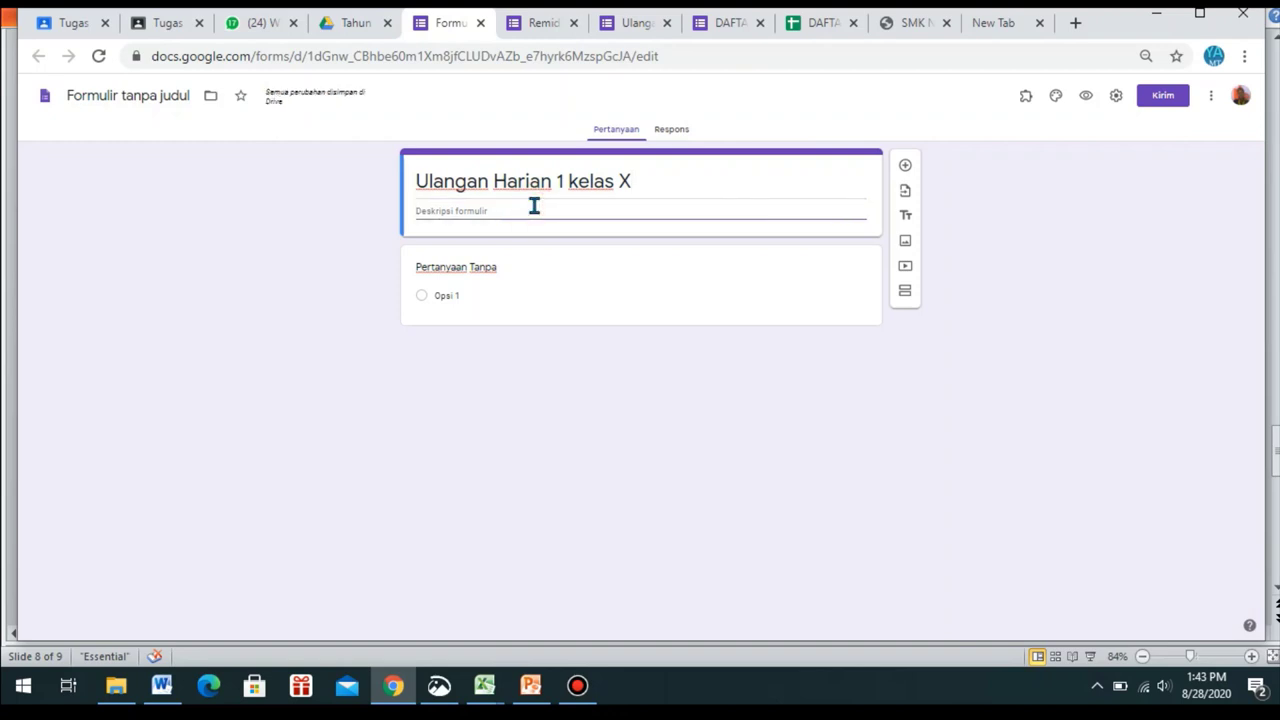
type("Materi")
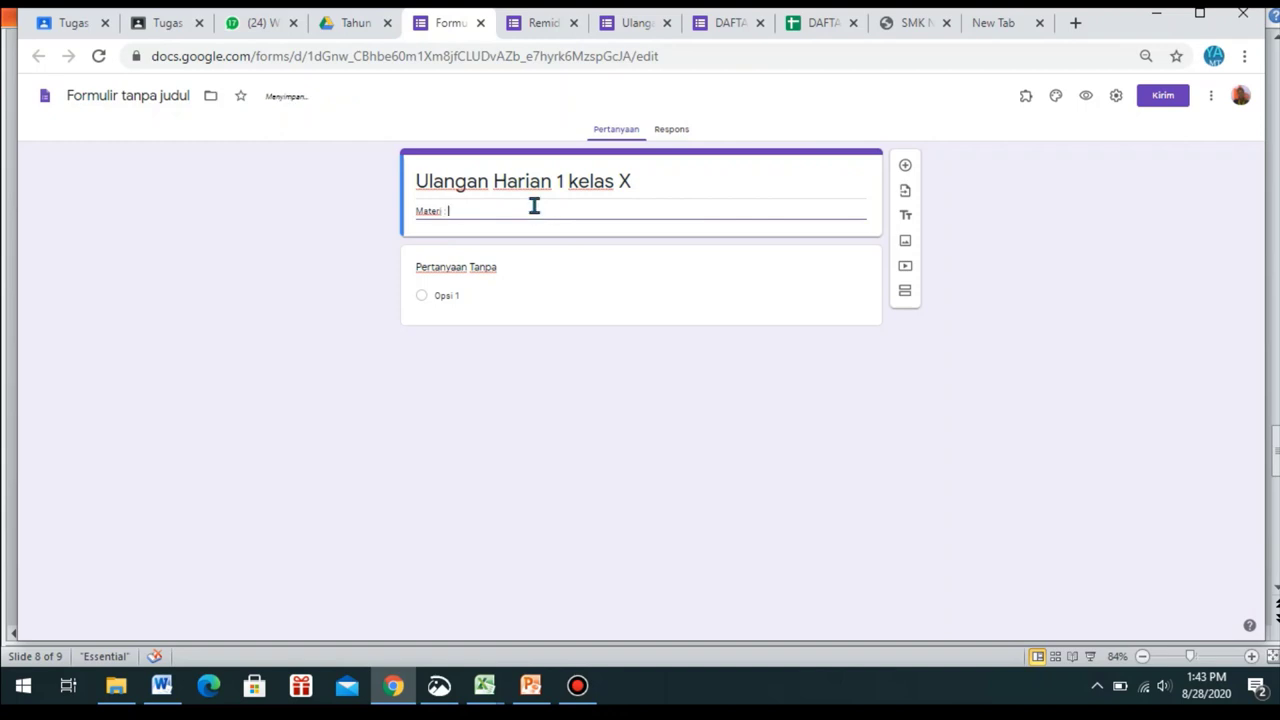
type(": Nilai")
key("BackSpace")
key("BackSpace")
type("Bilan")
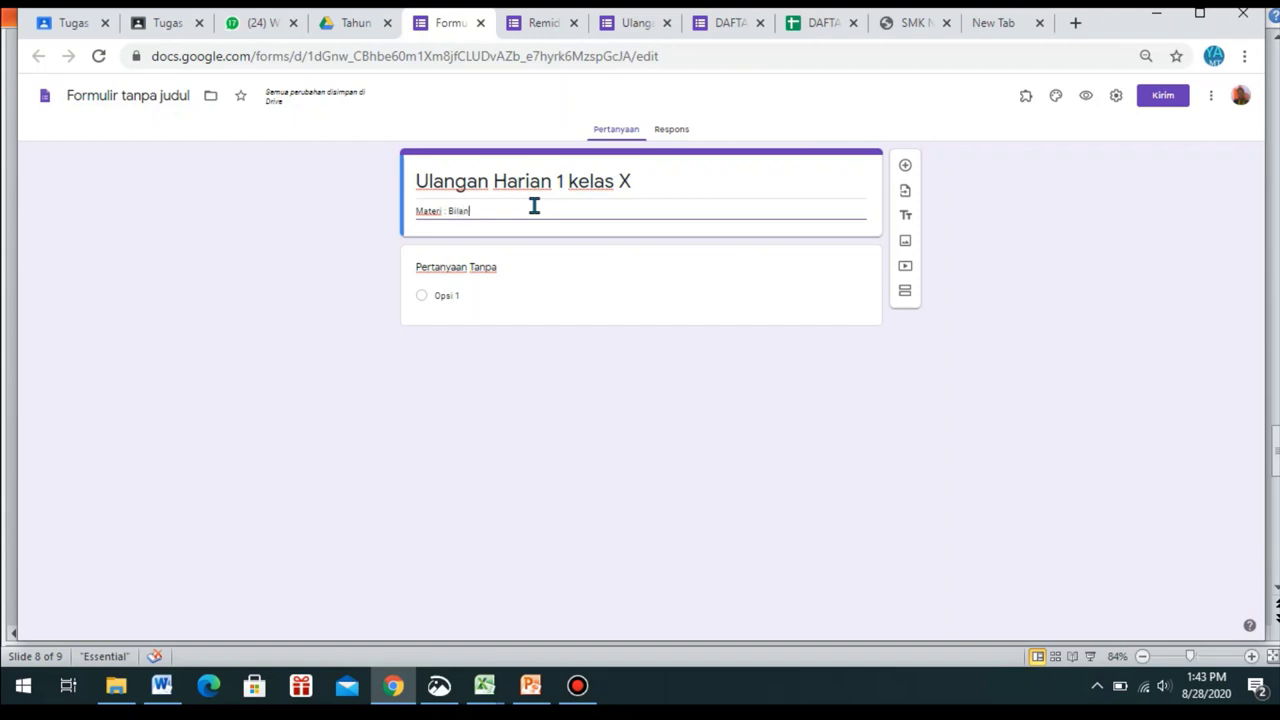
type("gan Pangkat")
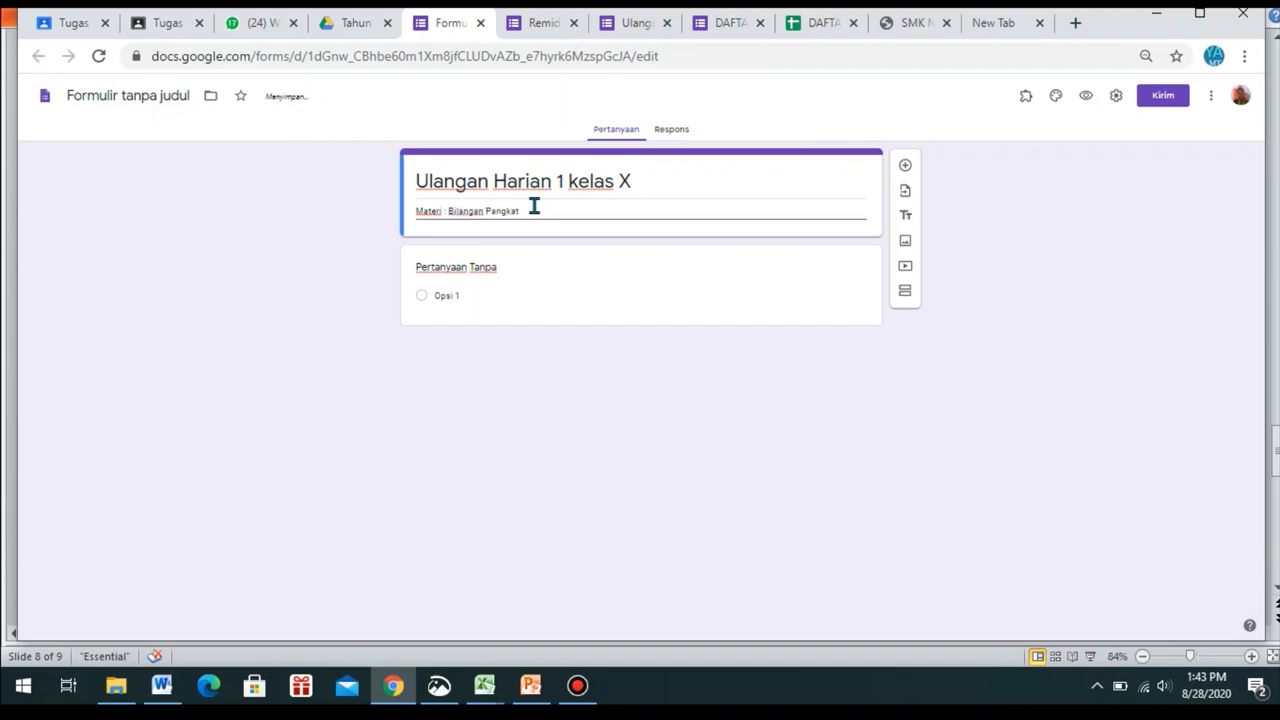
left_click(173, 92)
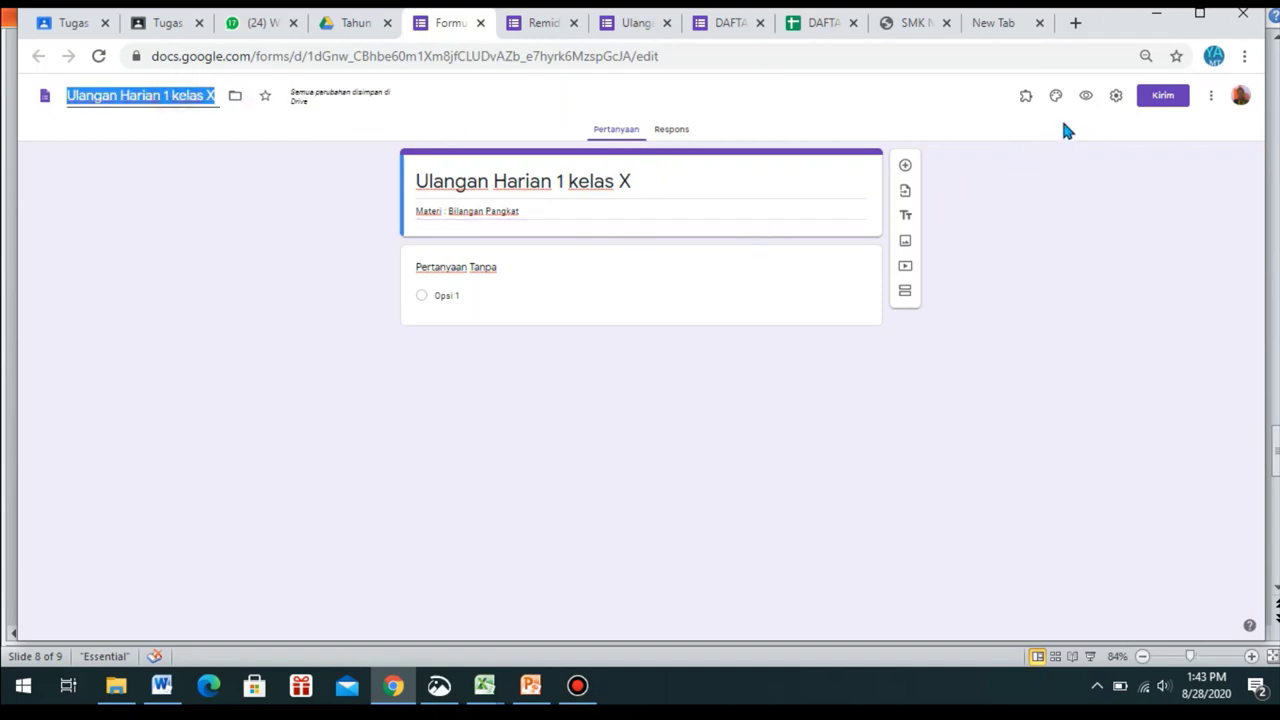
- Make the form a quiz, hiding missed questions and correct answers from respondents
left_click(1116, 96)
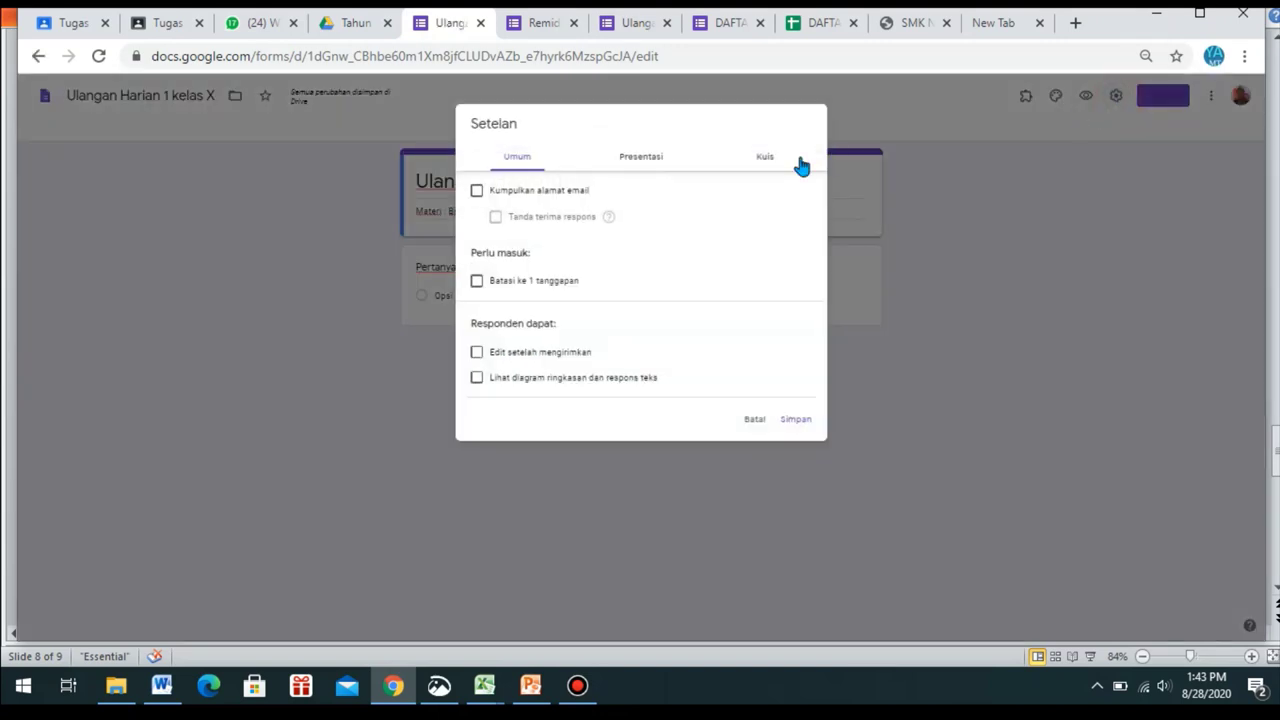
left_click(757, 159)
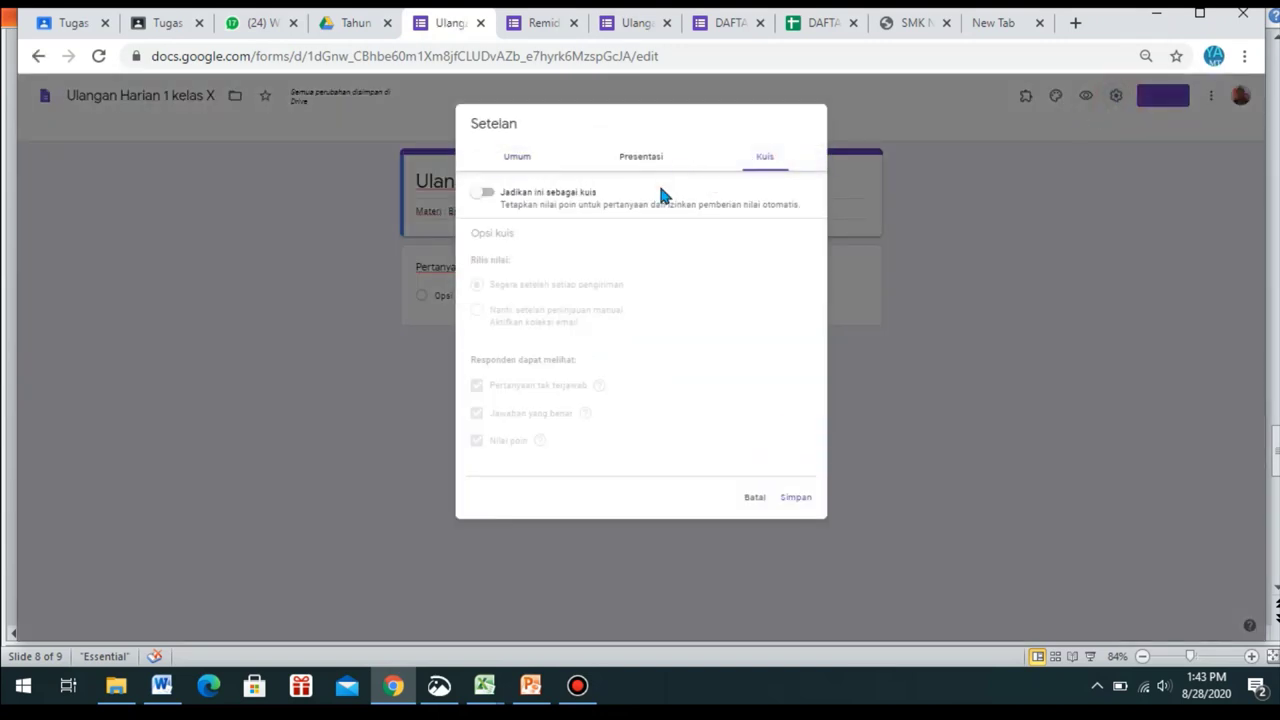
left_click(485, 192)
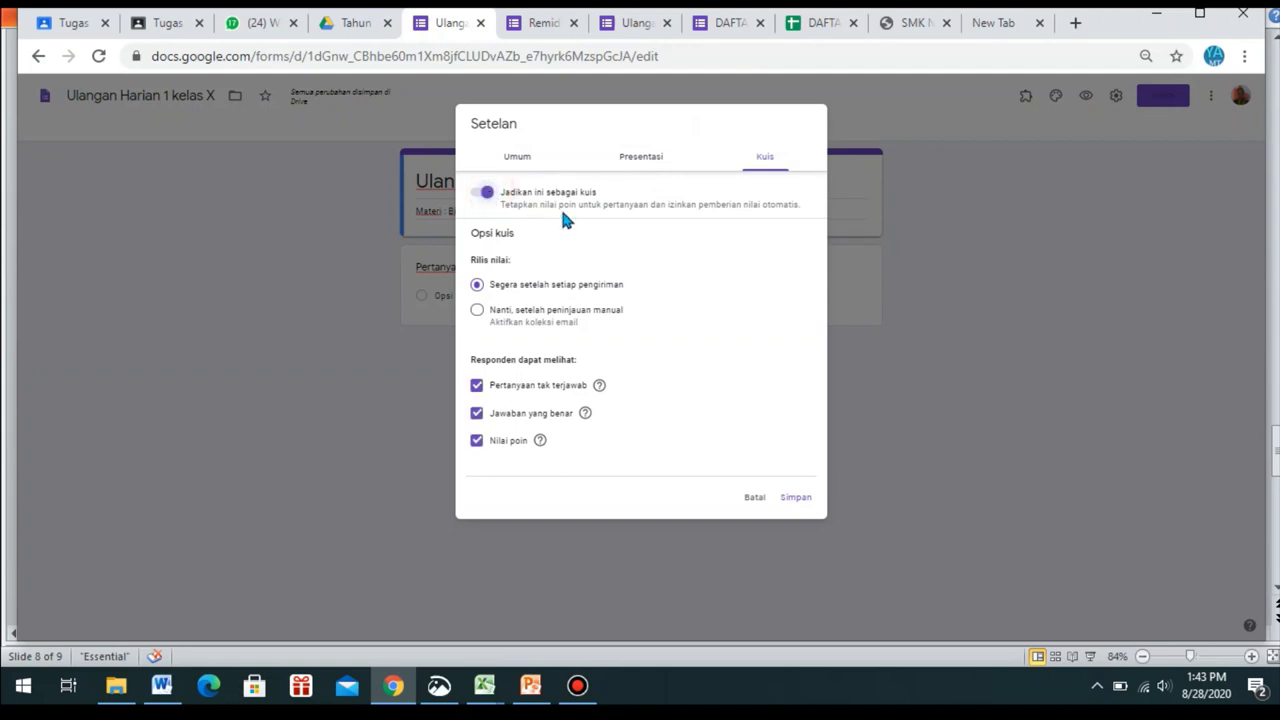
left_click(477, 387)
left_click(477, 413)
mouse_move(585, 413)
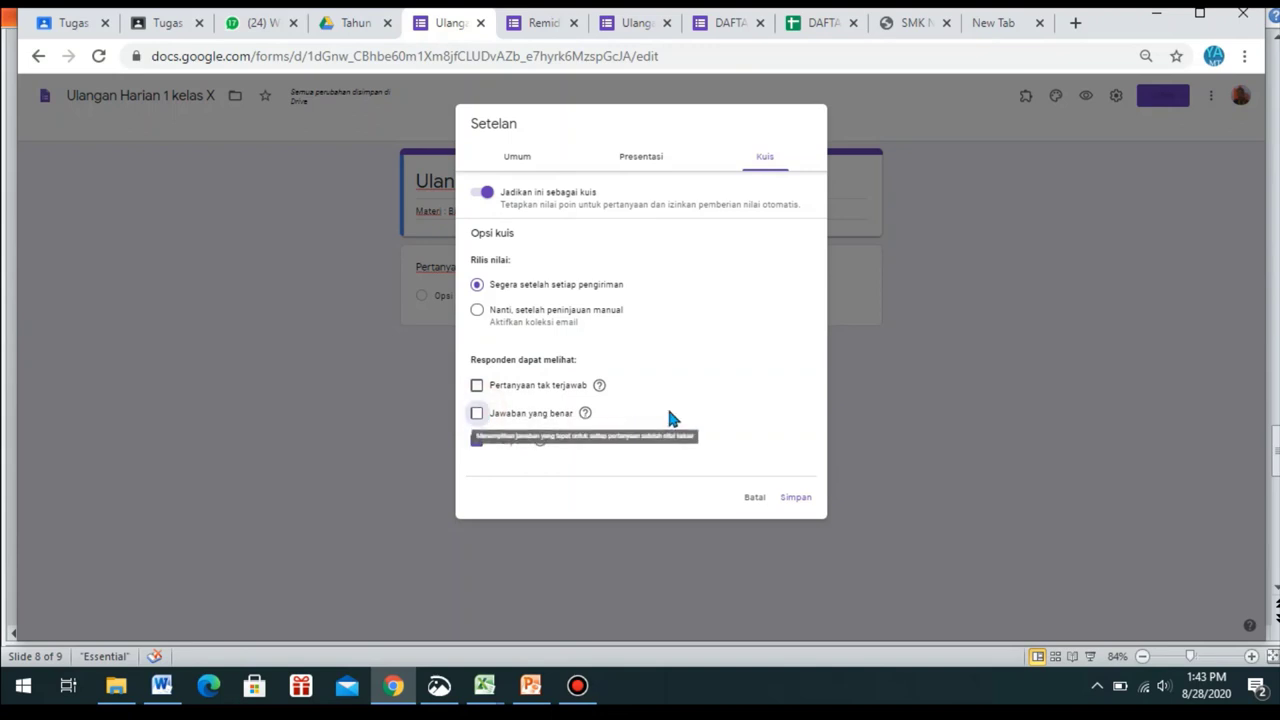
- Leave the one-response limit off and save the settings
left_click(628, 160)
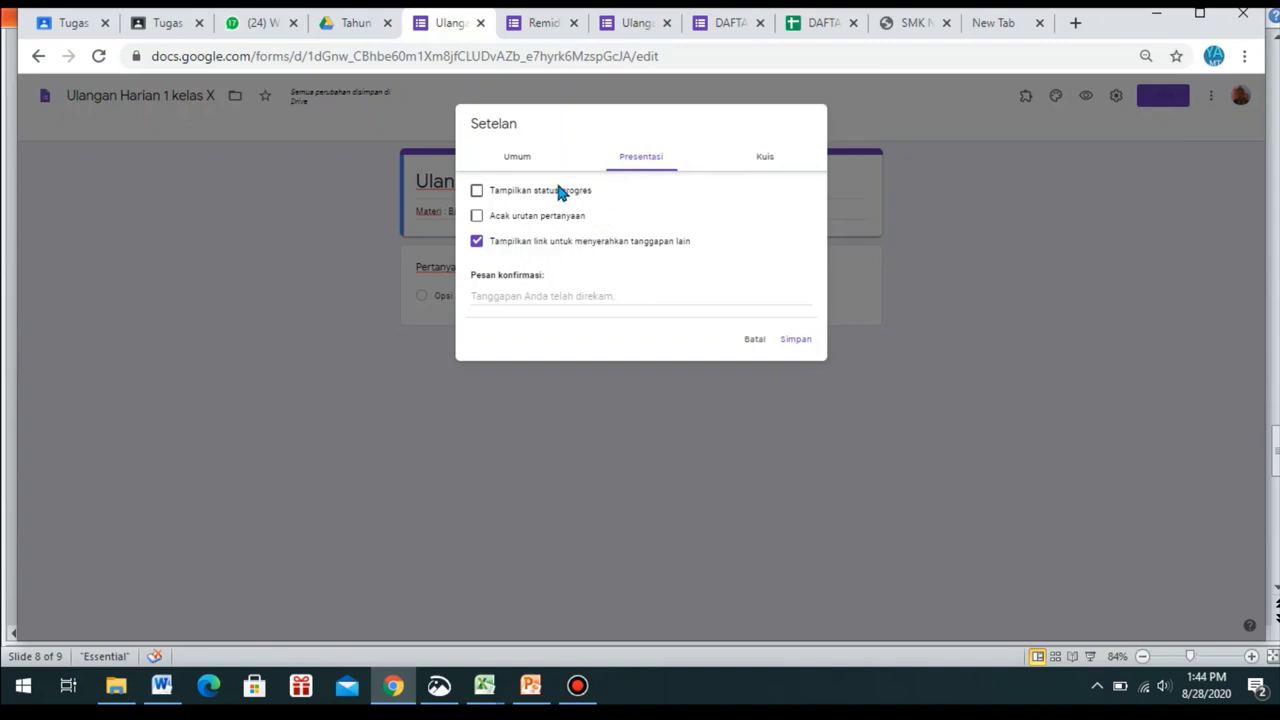
left_click(519, 158)
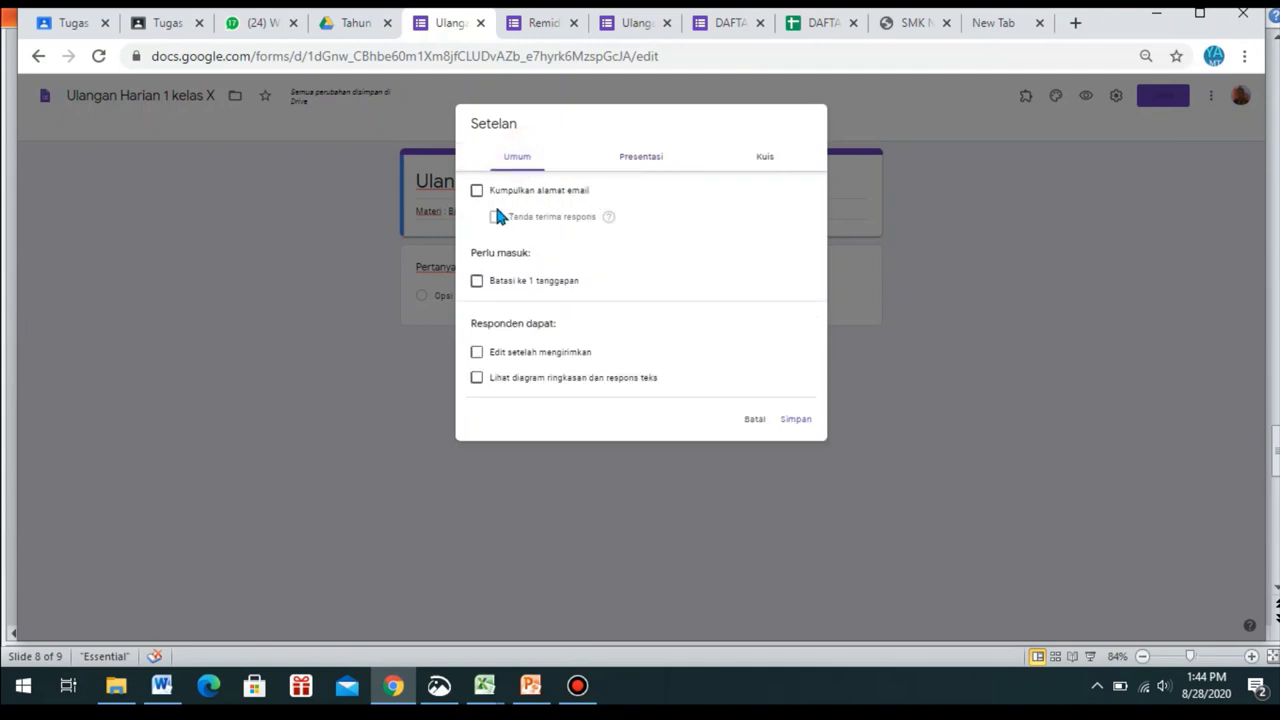
left_click(489, 283)
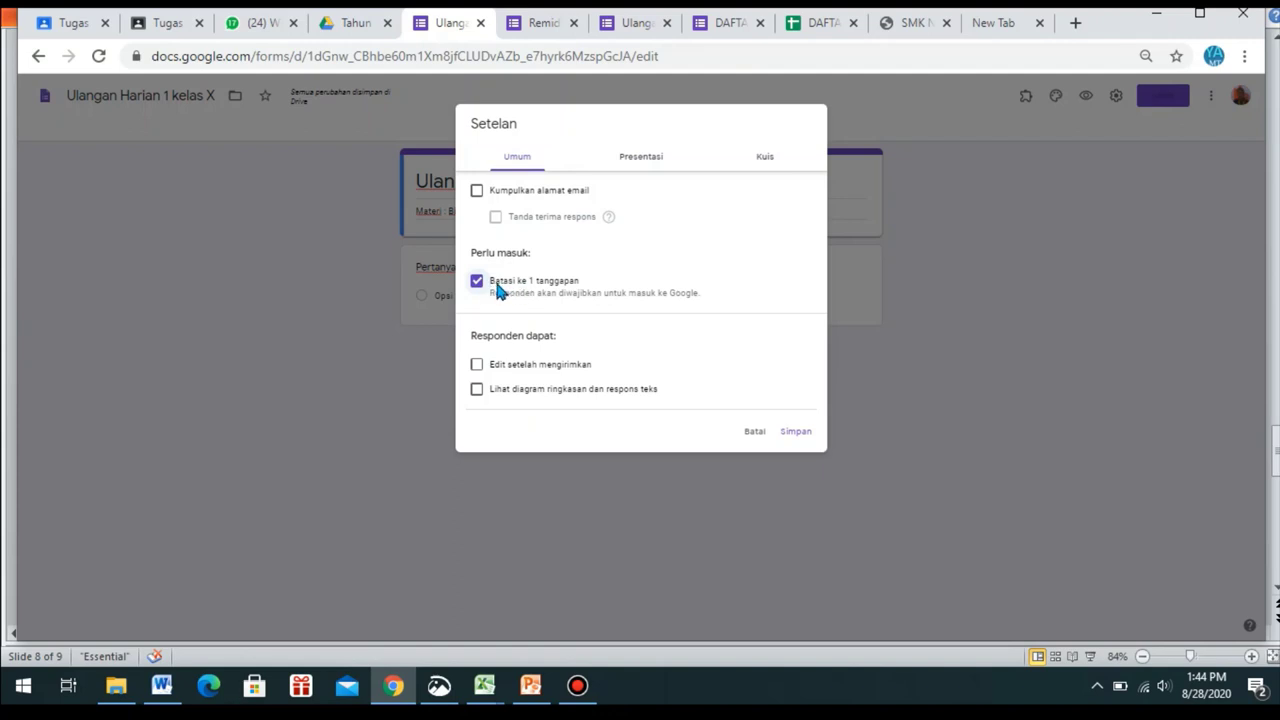
left_click(497, 289)
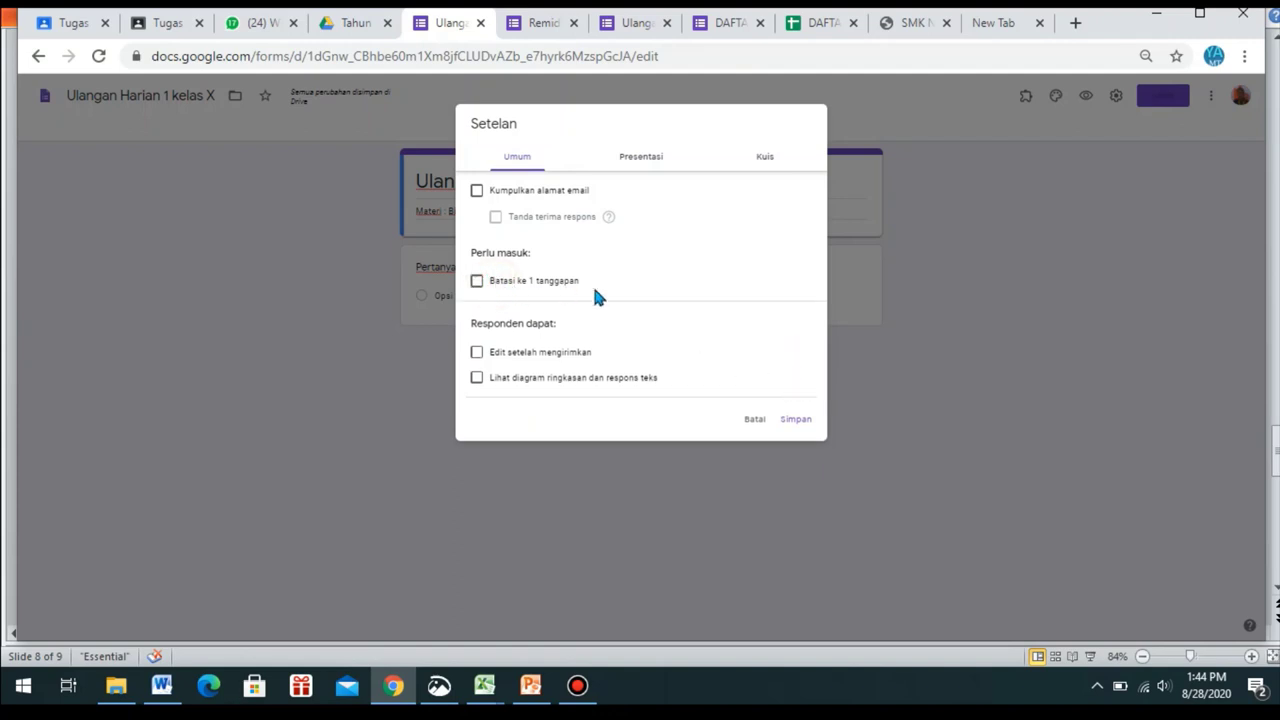
left_click(794, 424)
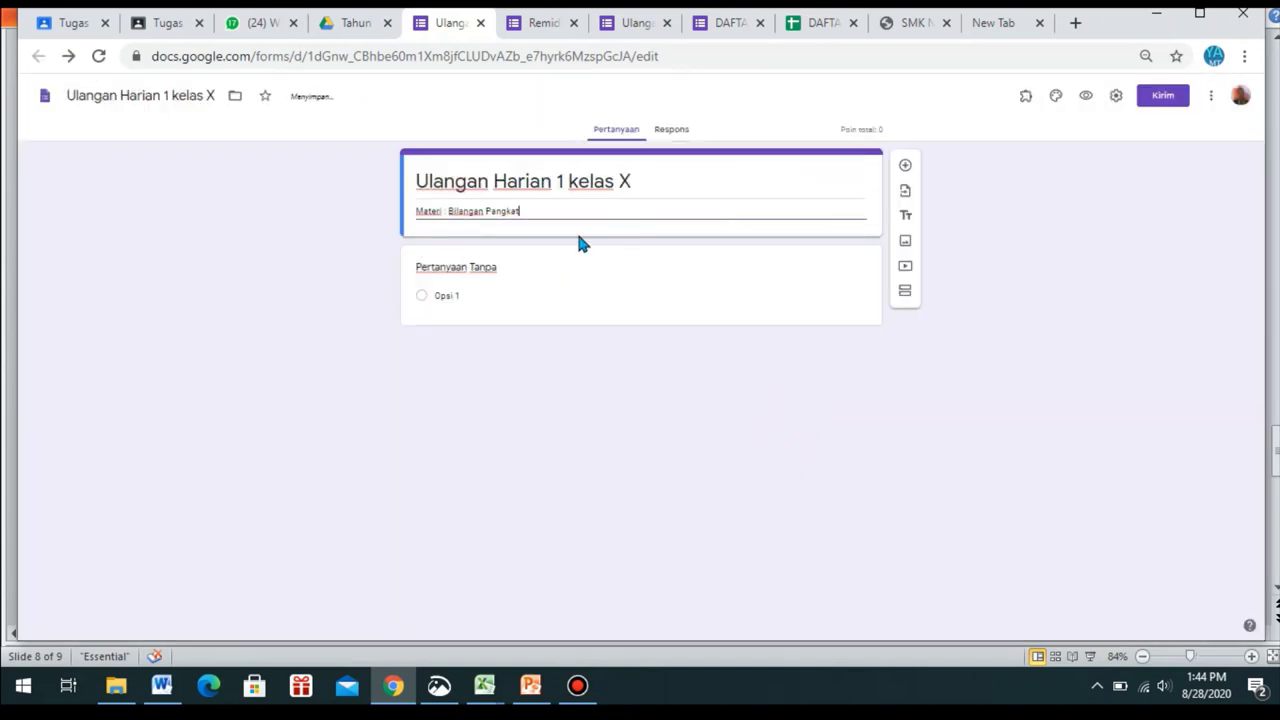
- Make 'Nama Tes / Ujian' a required multiple-choice question with option 'Ulangan Harian 1', then add a new question
left_click(506, 265)
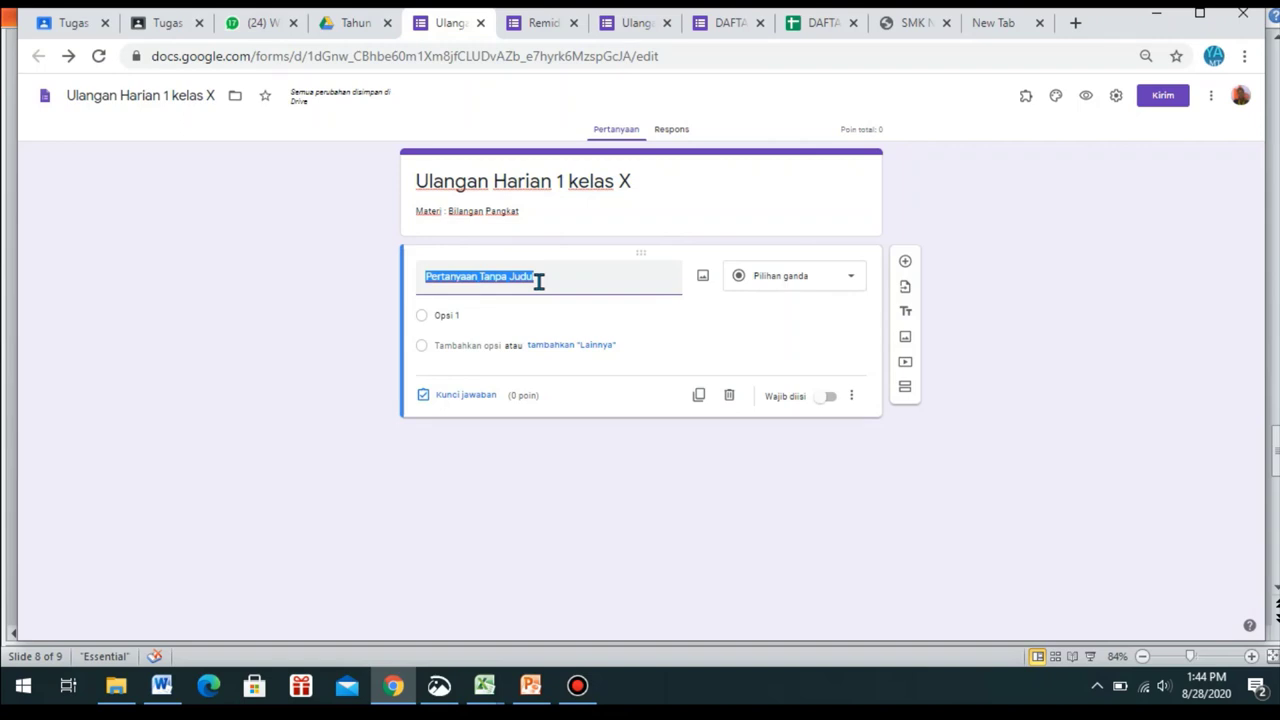
type("Nama Tes")
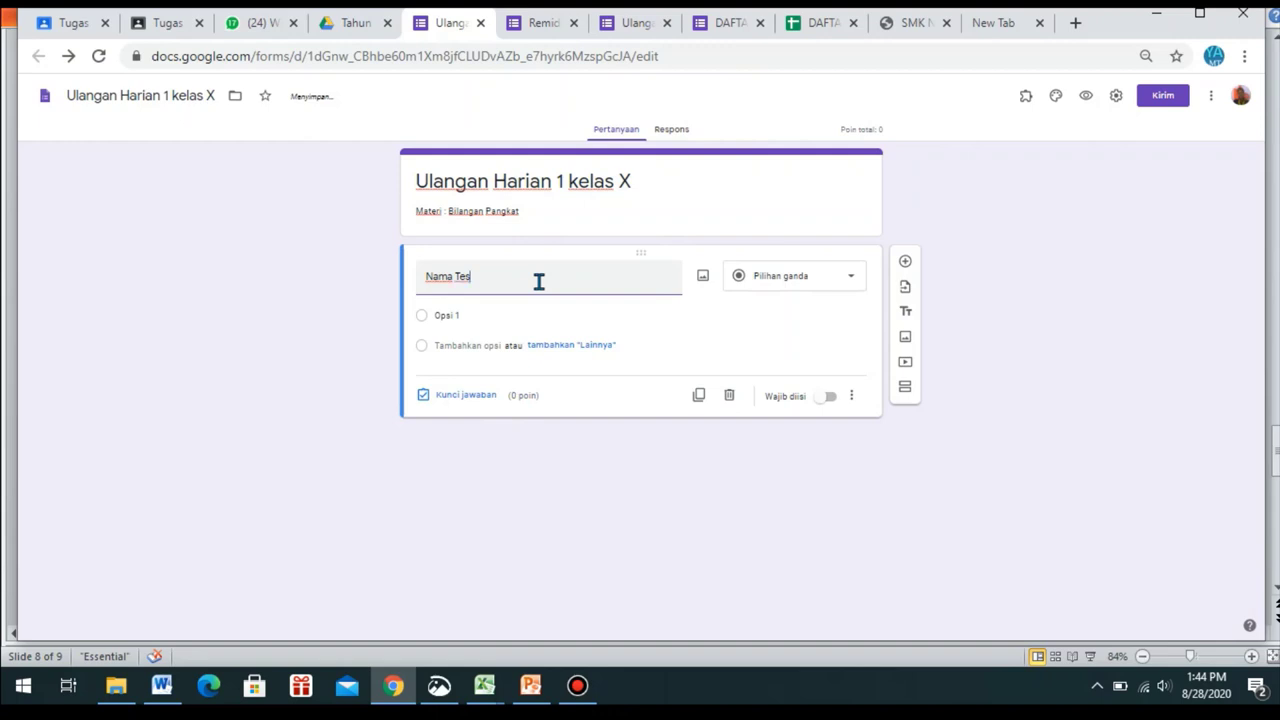
type(" / Ujian")
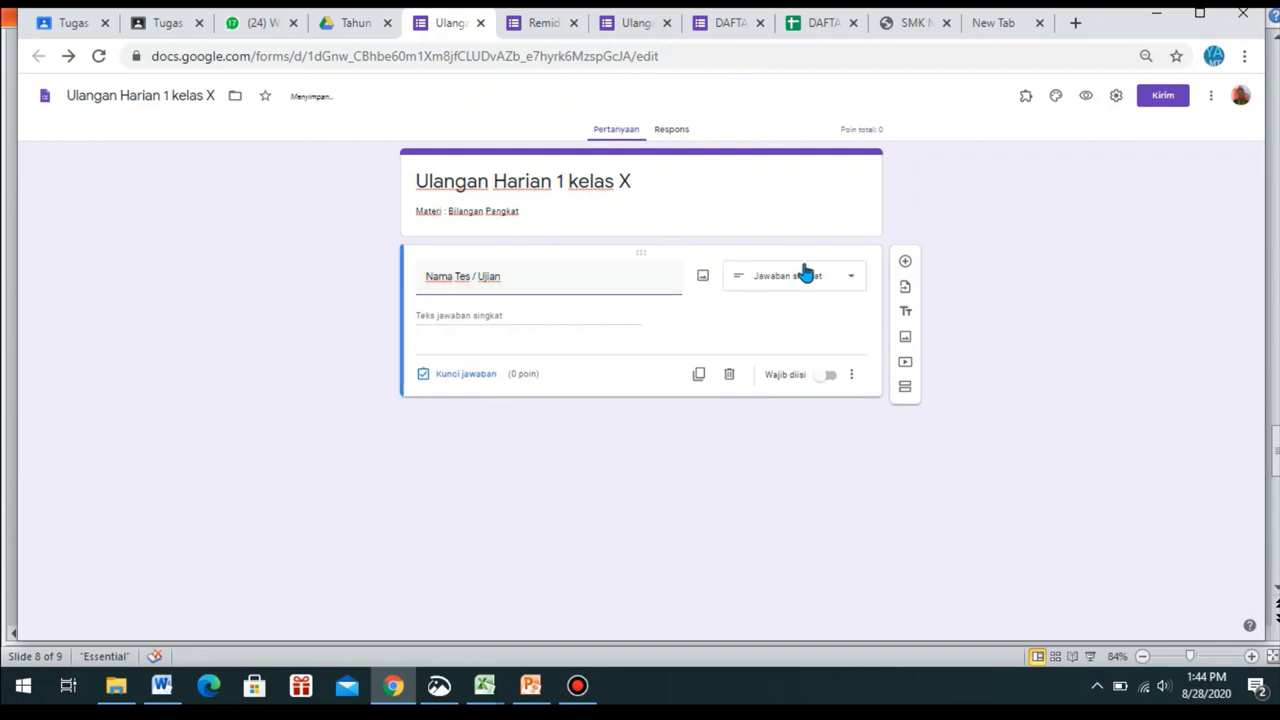
left_click(774, 280)
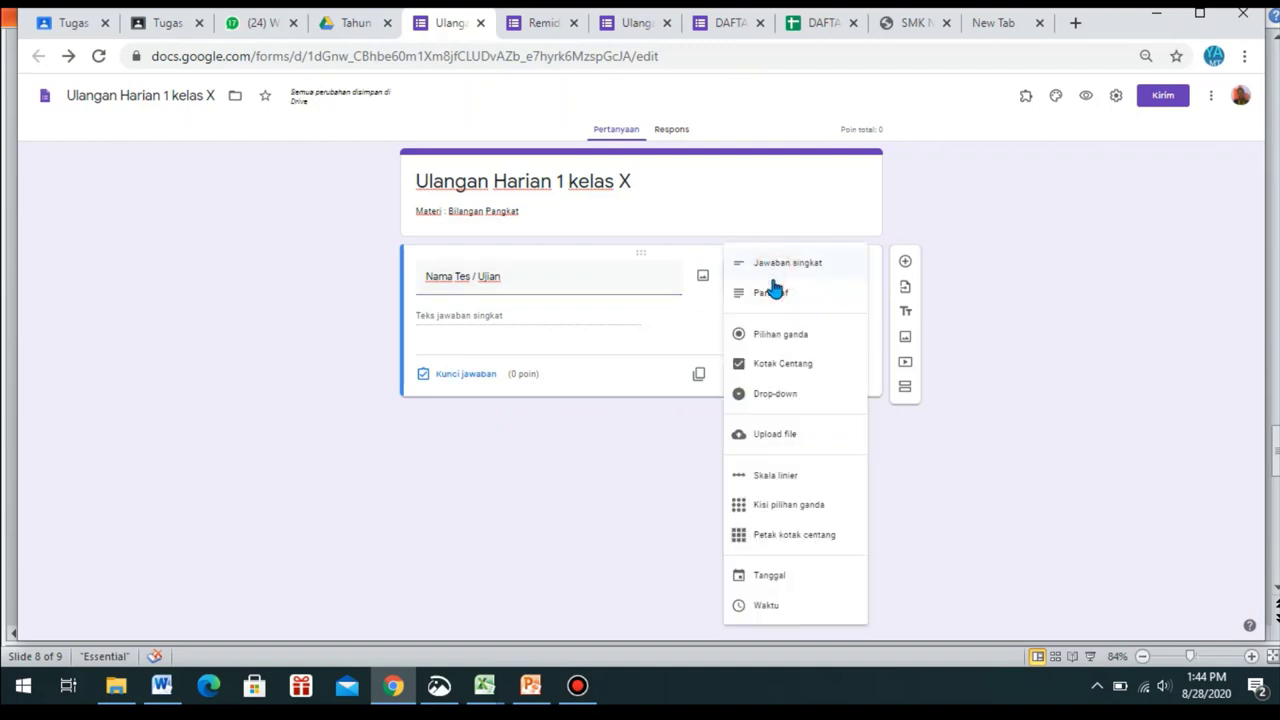
left_click(783, 352)
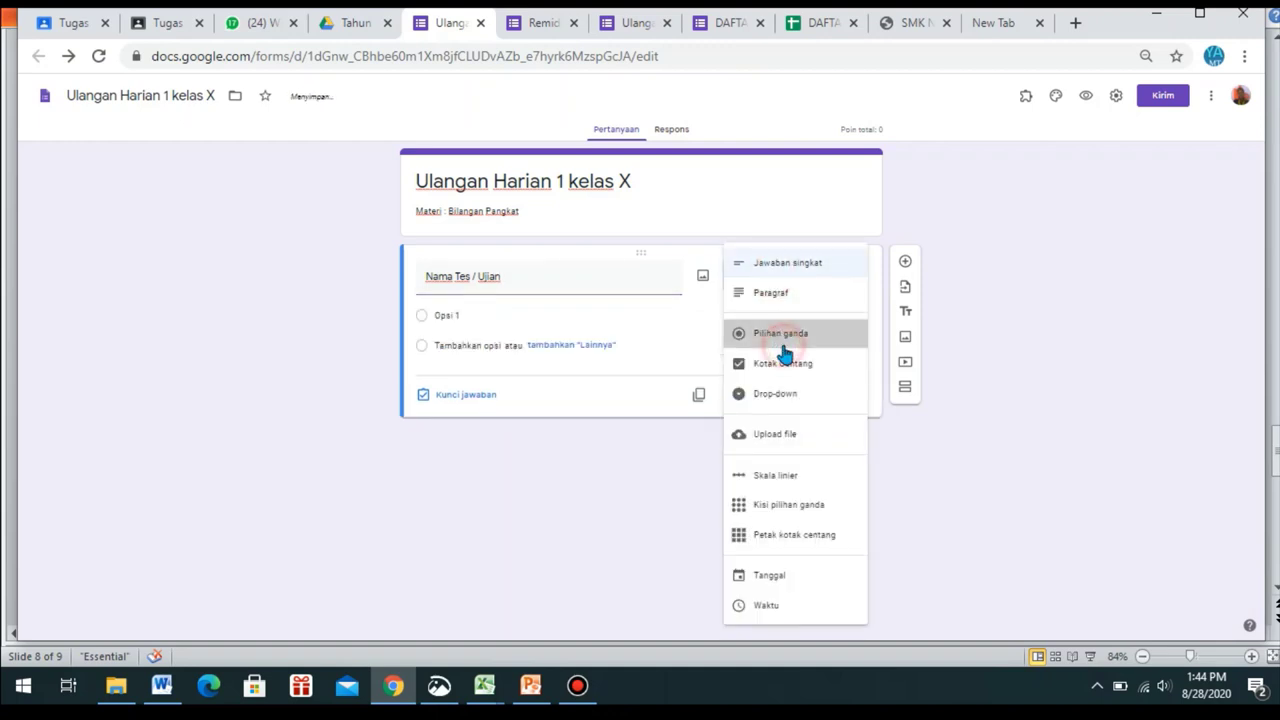
left_click(484, 316)
type("Ulangan Ha")
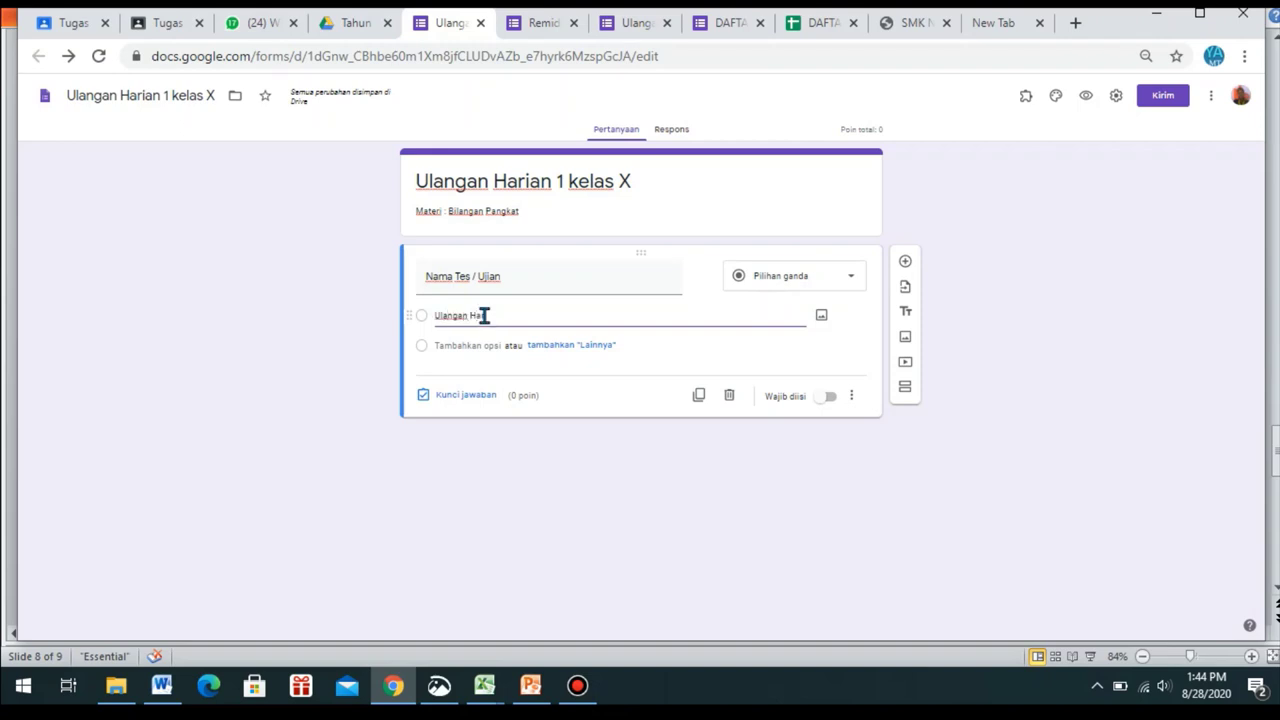
type("rian 1")
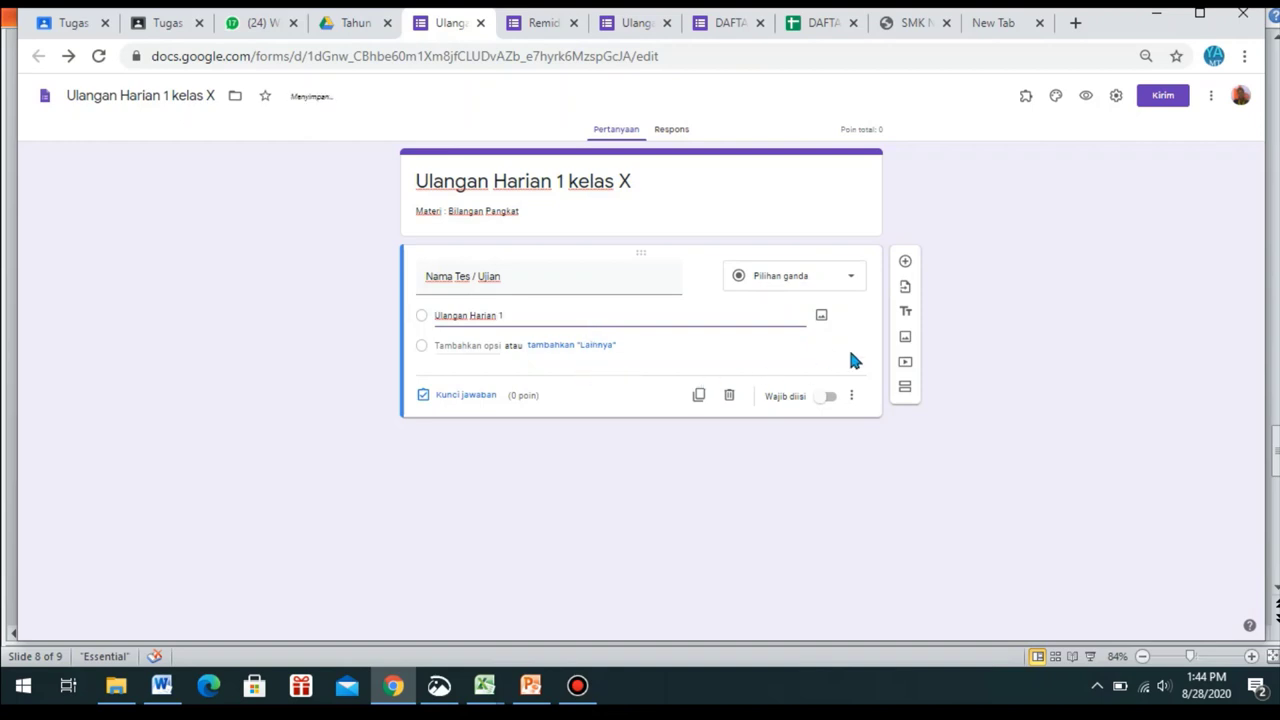
left_click(828, 398)
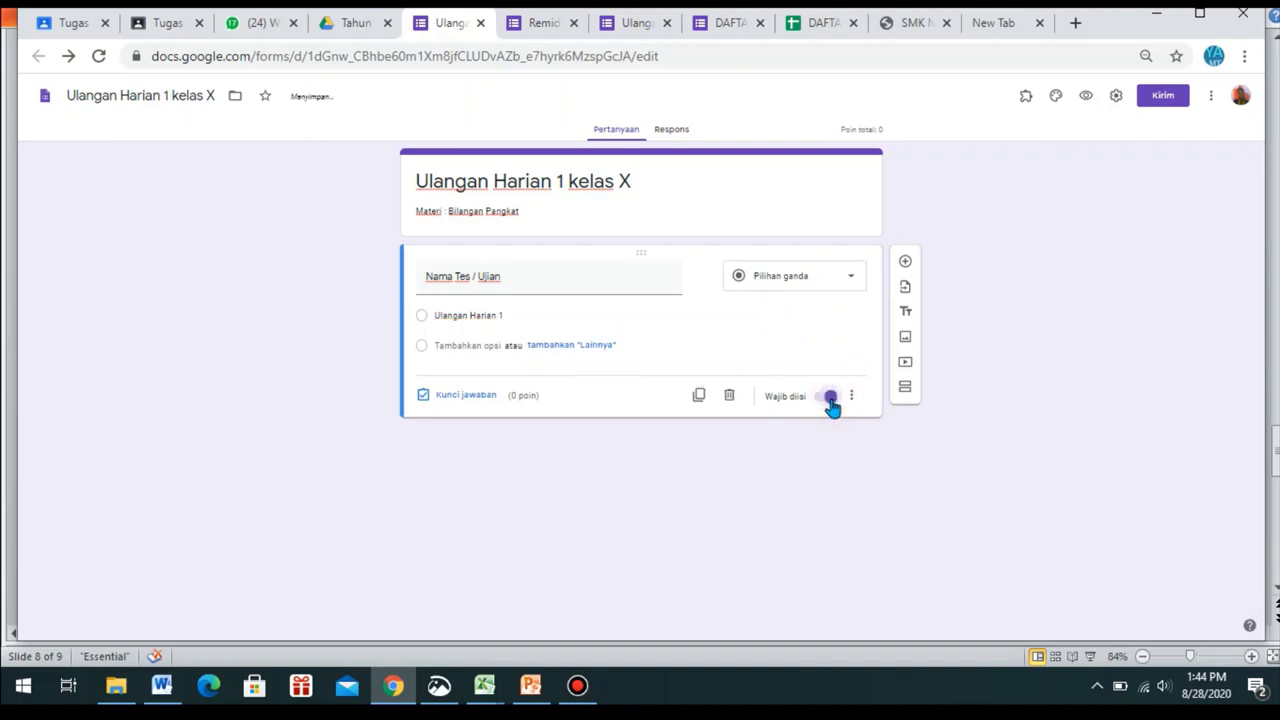
left_click(904, 263)
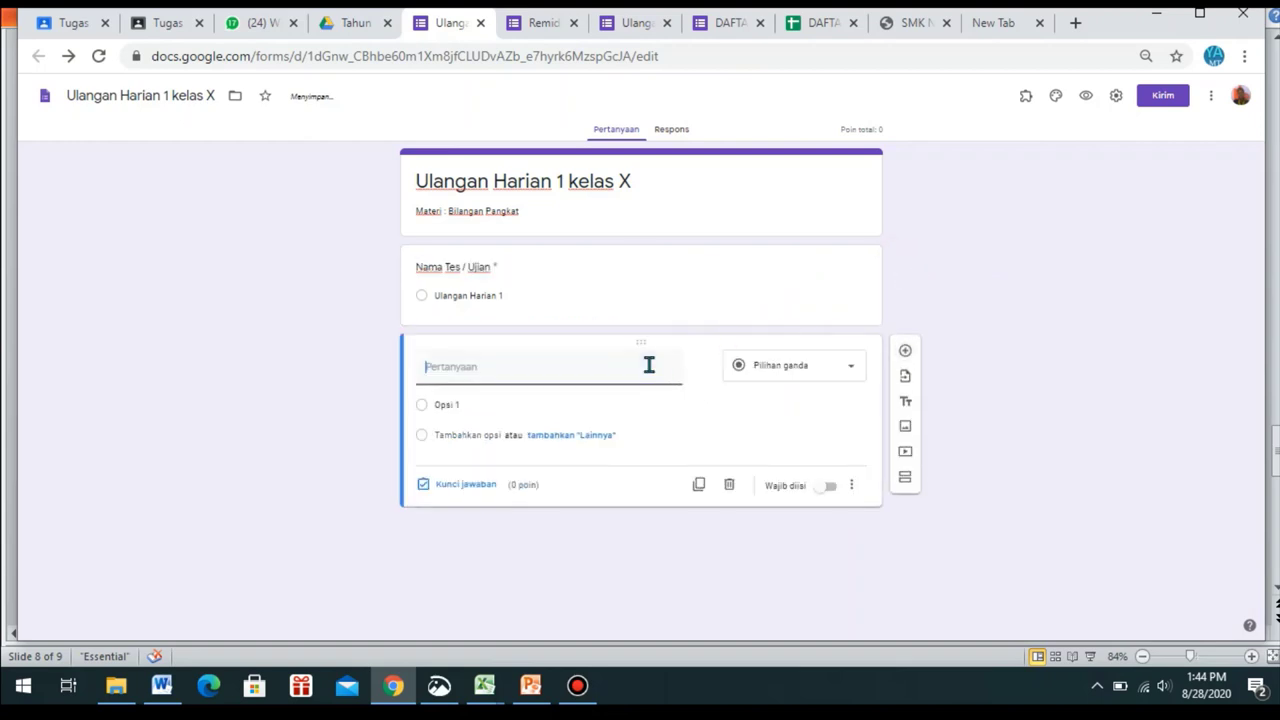
- Title the question 'Kelas' with options X TKRO 1, X TKRO 2, X TPMU 1 and X TPTU 2
type("Kelas")
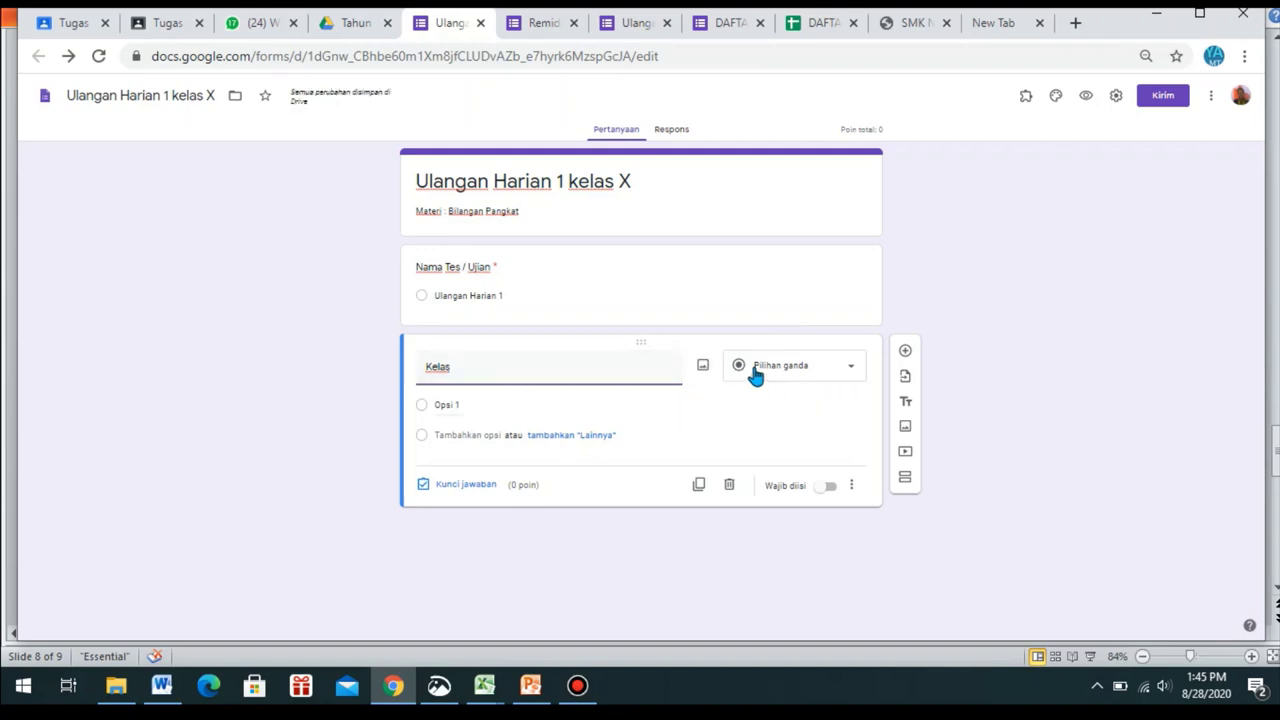
left_click(530, 404)
type("x TKRO")
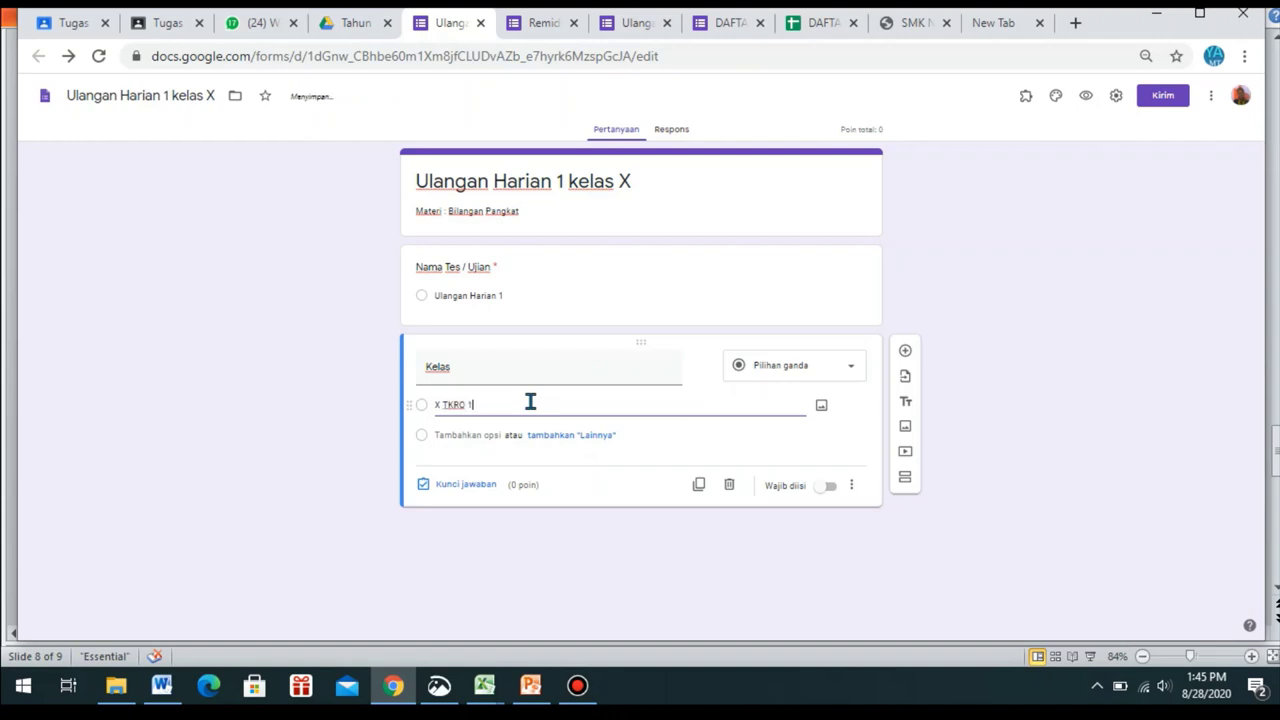
left_click(480, 434)
type("x TKRO 2")
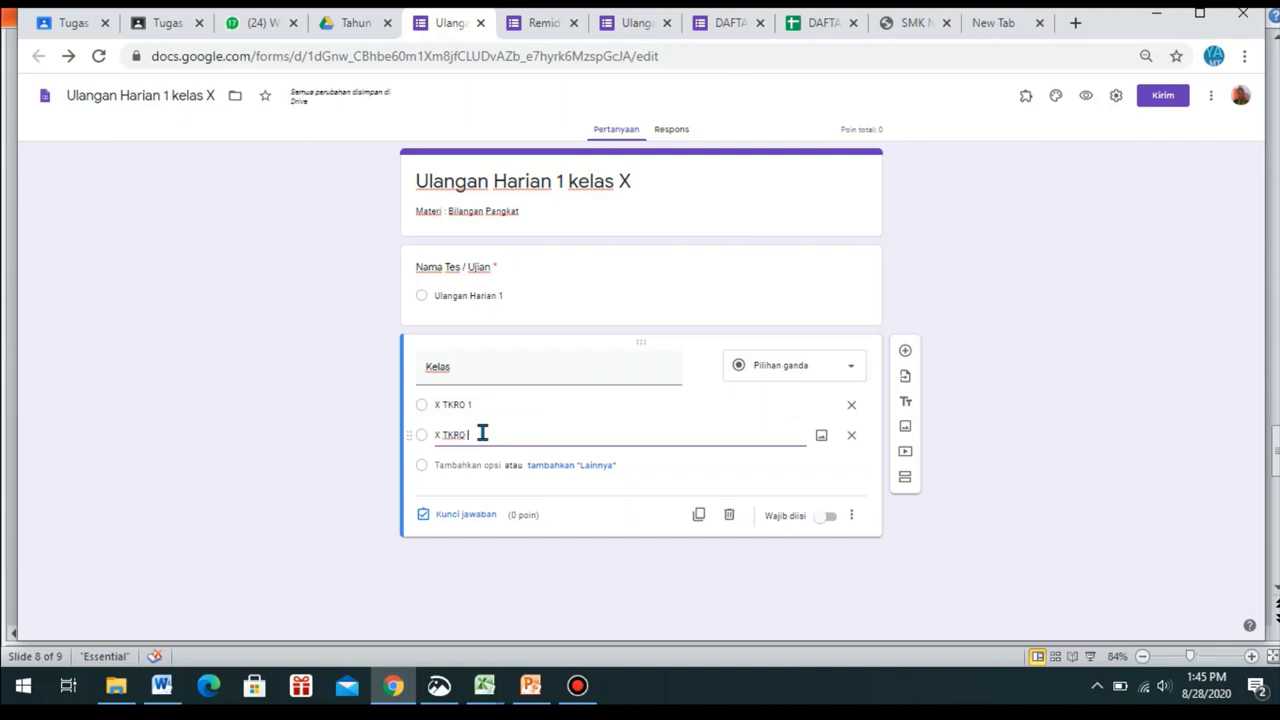
left_click(463, 461)
left_click(455, 464)
type("X TP")
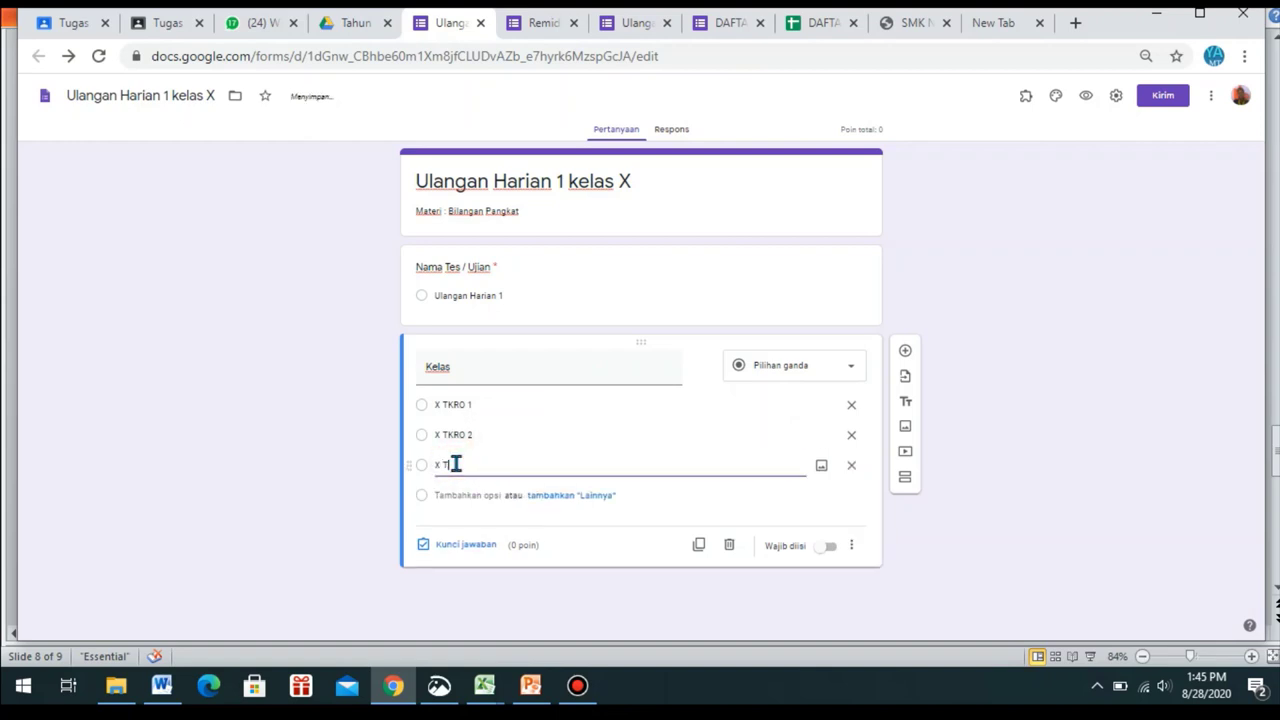
type("M")
type("U 1")
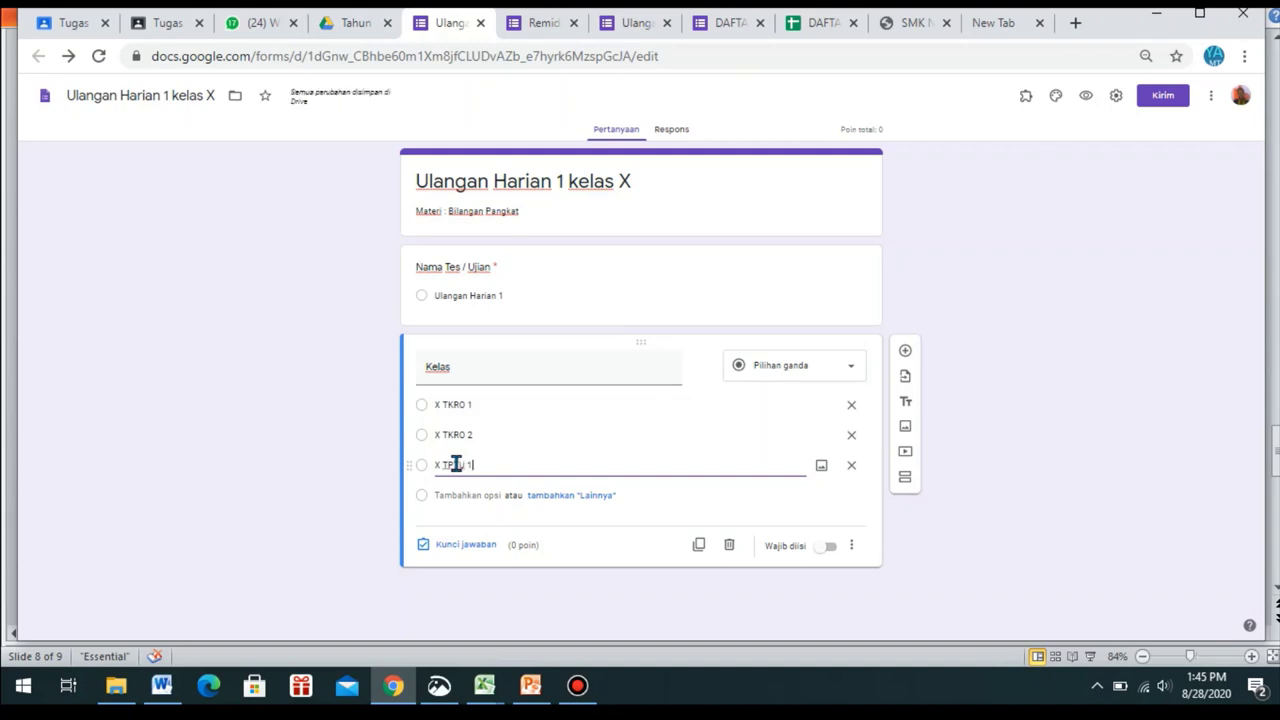
left_click(443, 494)
type("X")
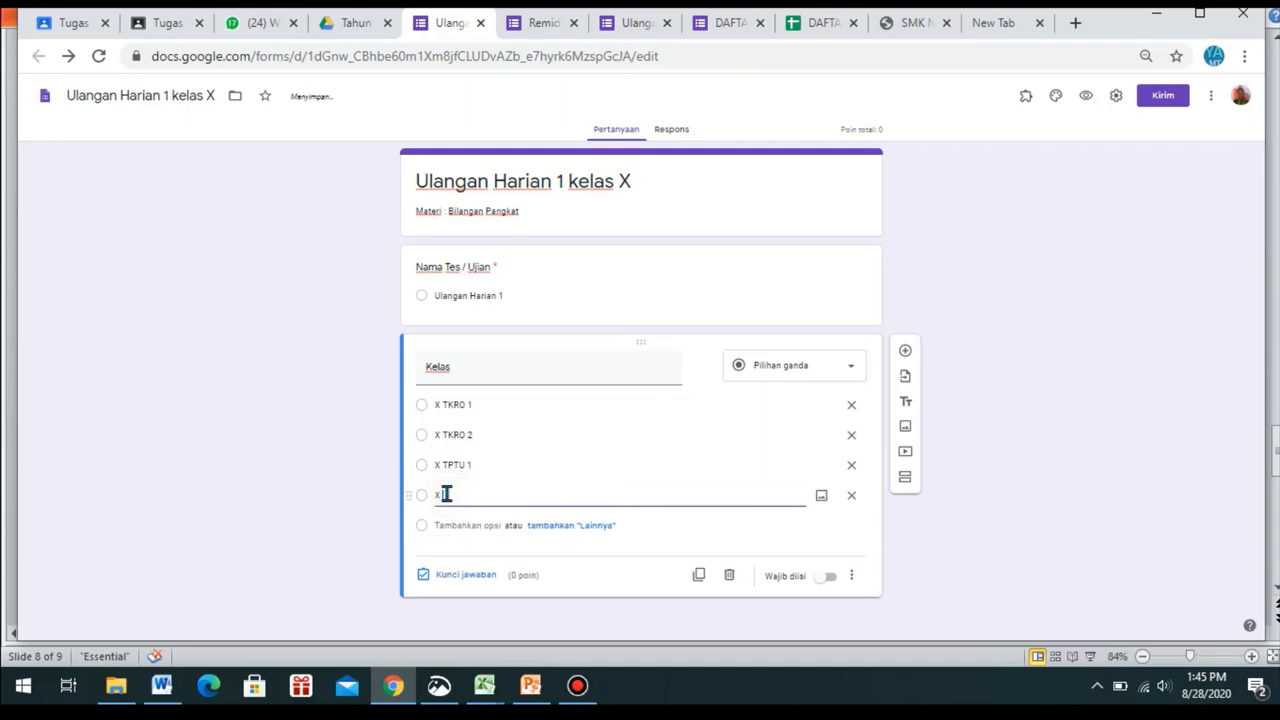
type(" TPTU 2")
- Add the remaining class options, including X TAV 1, X TBSM 1, X Tata Busana 1–2, and make Kelas required
left_click(449, 524)
type("X TAV 1")
left_click(443, 555)
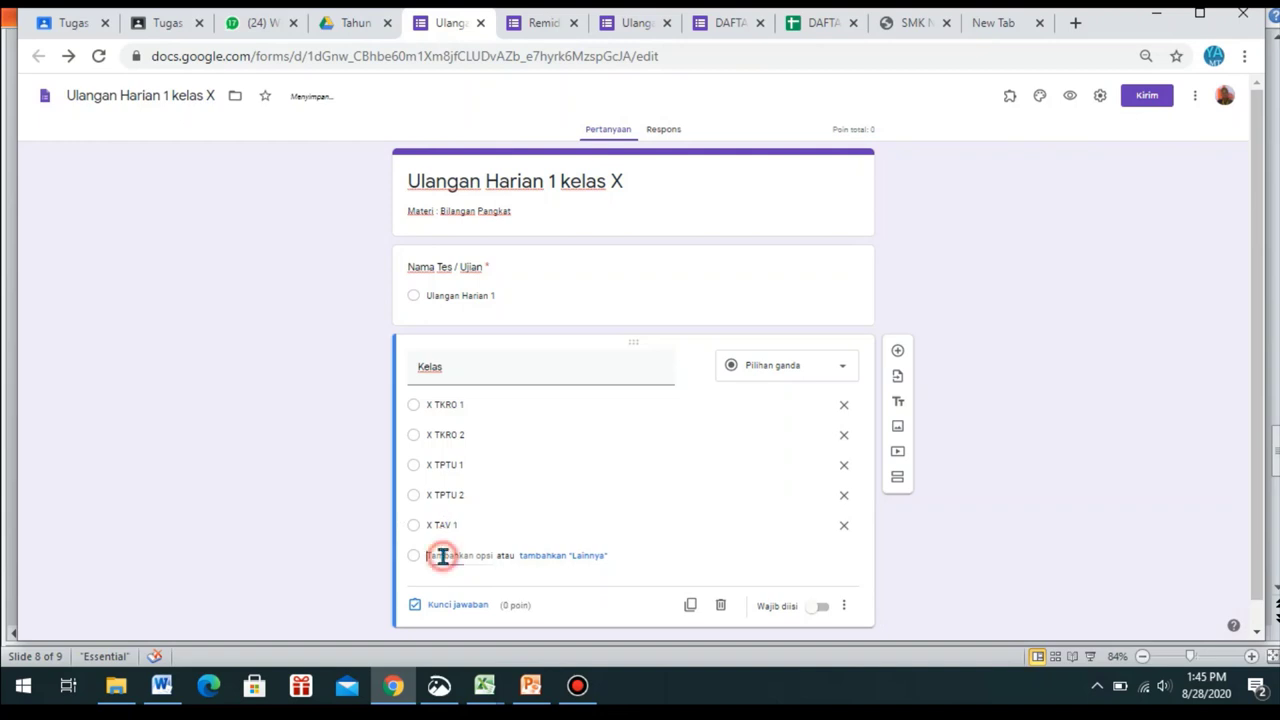
type("X TAV 2")
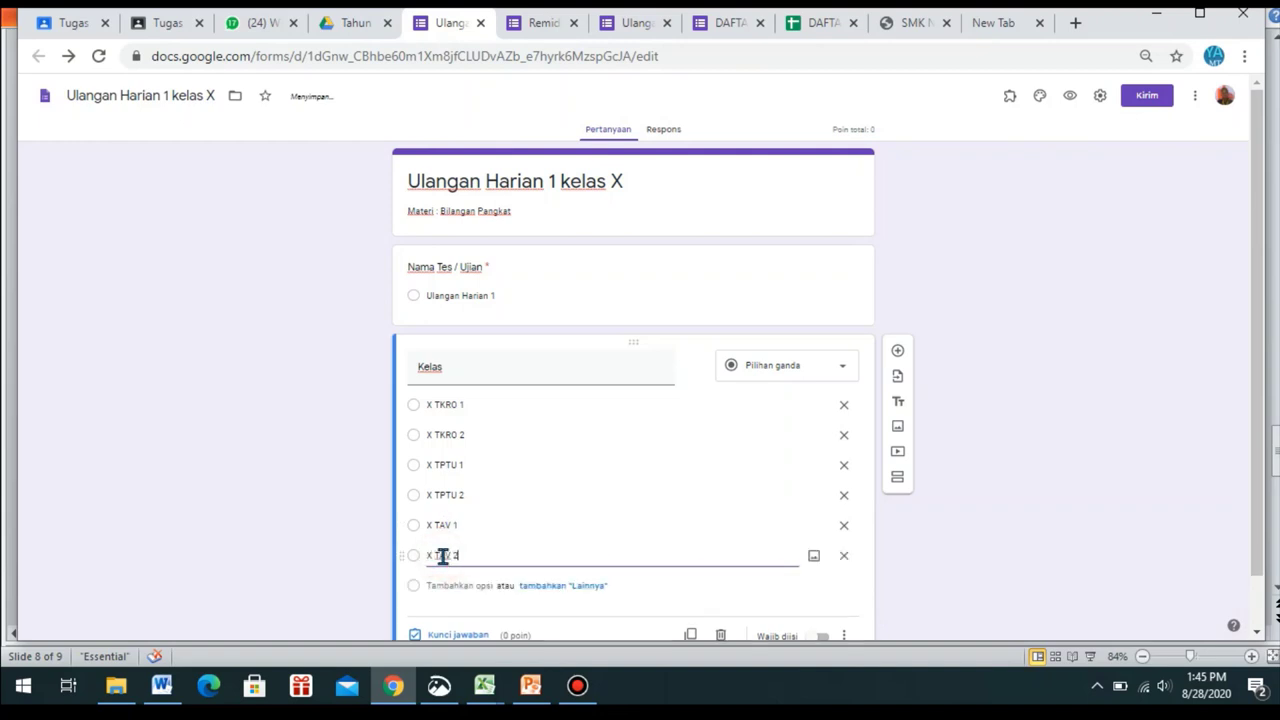
left_click(437, 587)
type("X TBSM 1")
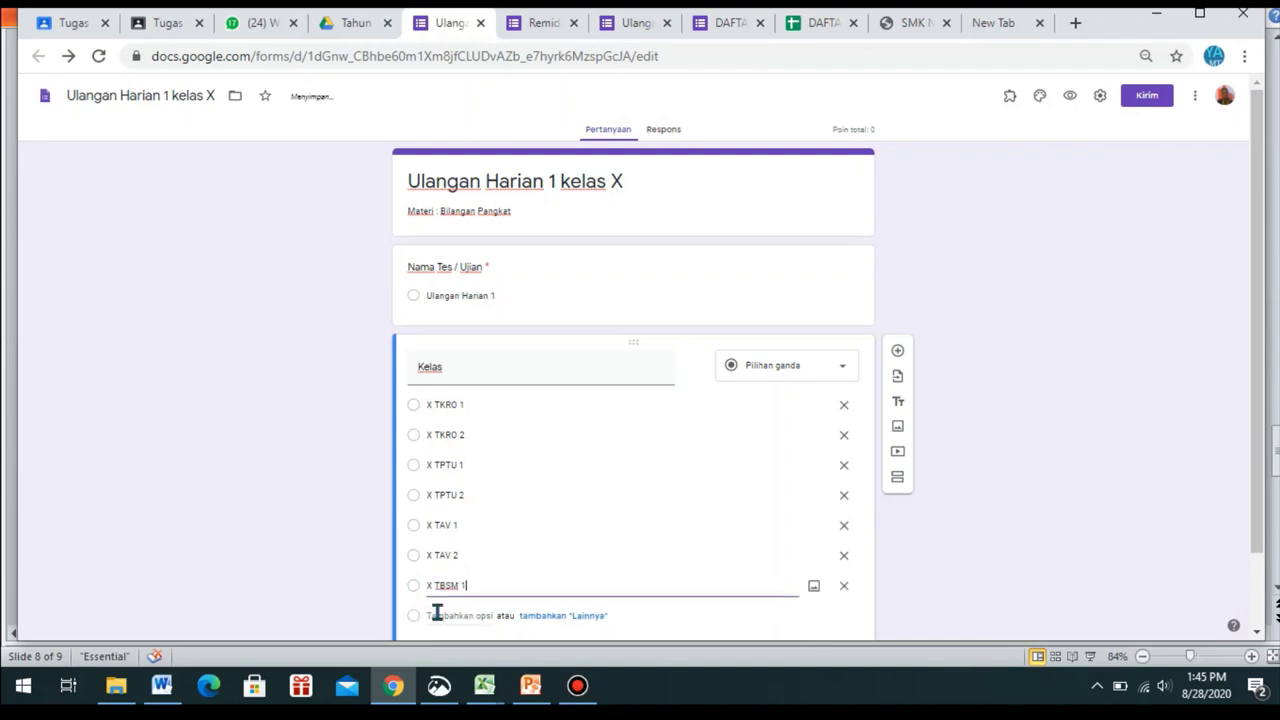
left_click(437, 614)
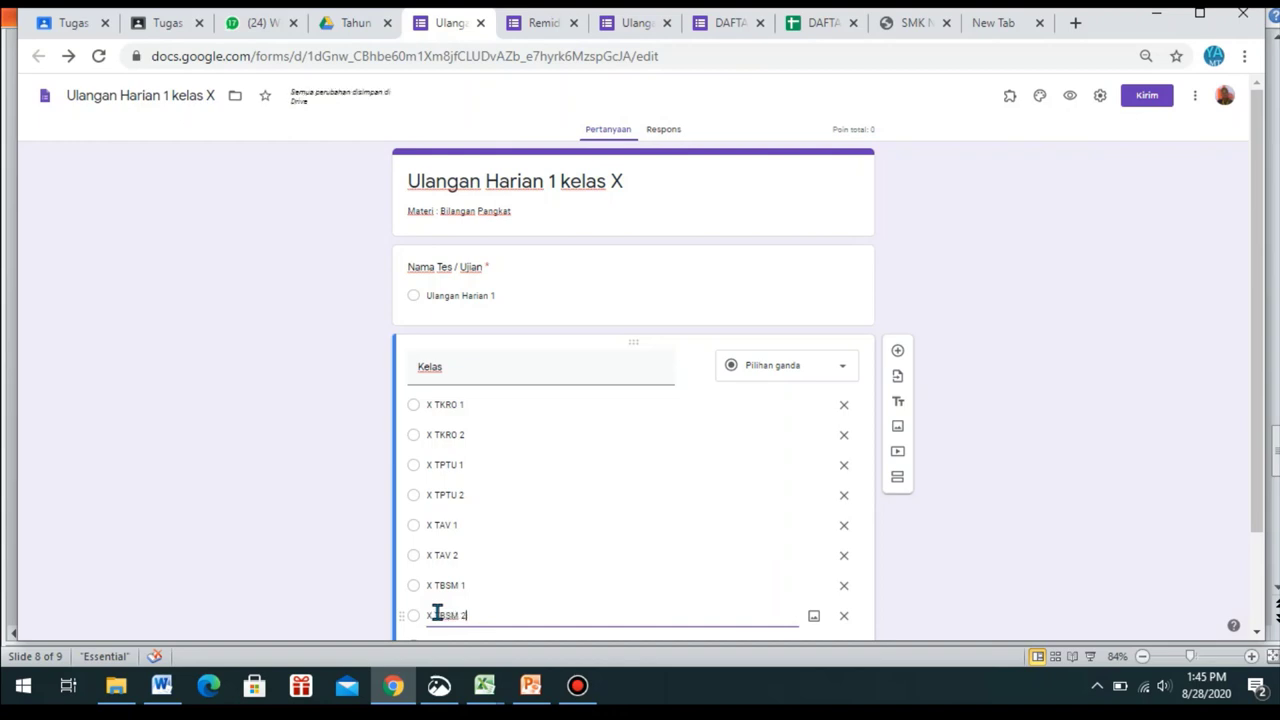
left_click_drag(1260, 428, 1261, 498)
left_click(451, 564)
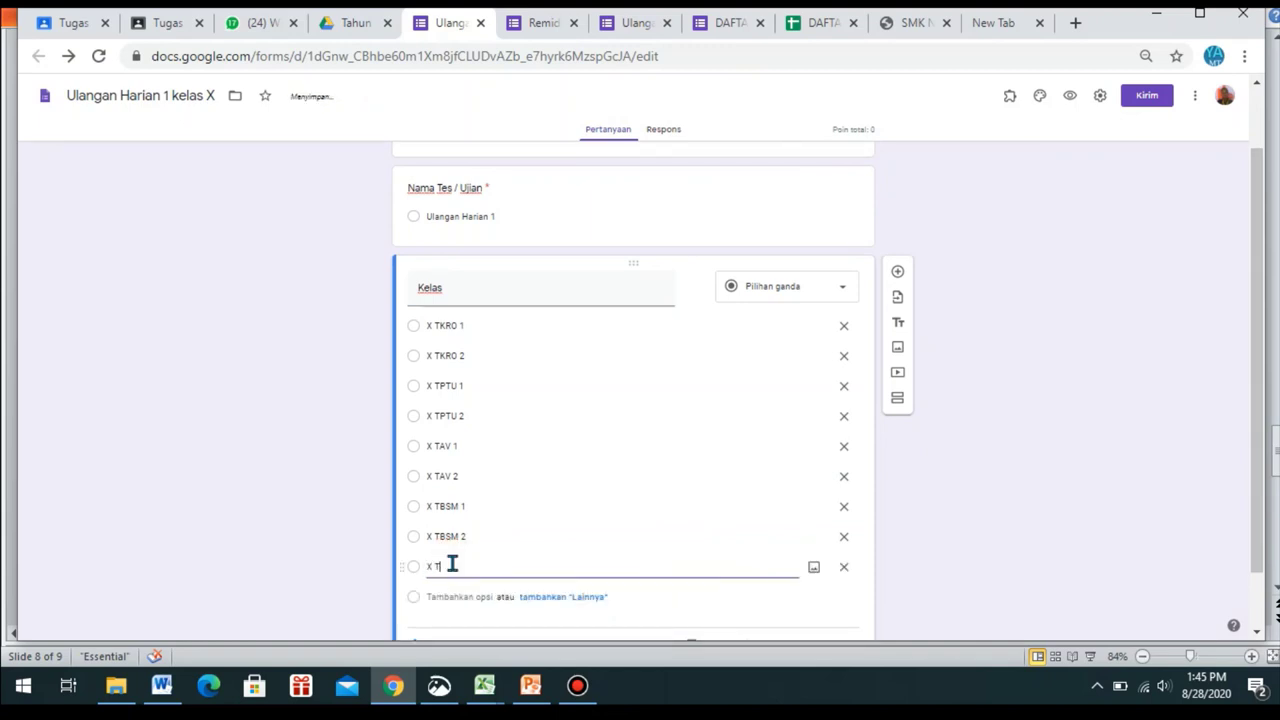
type("X Tata Busana 1")
left_click(445, 597)
type("X")
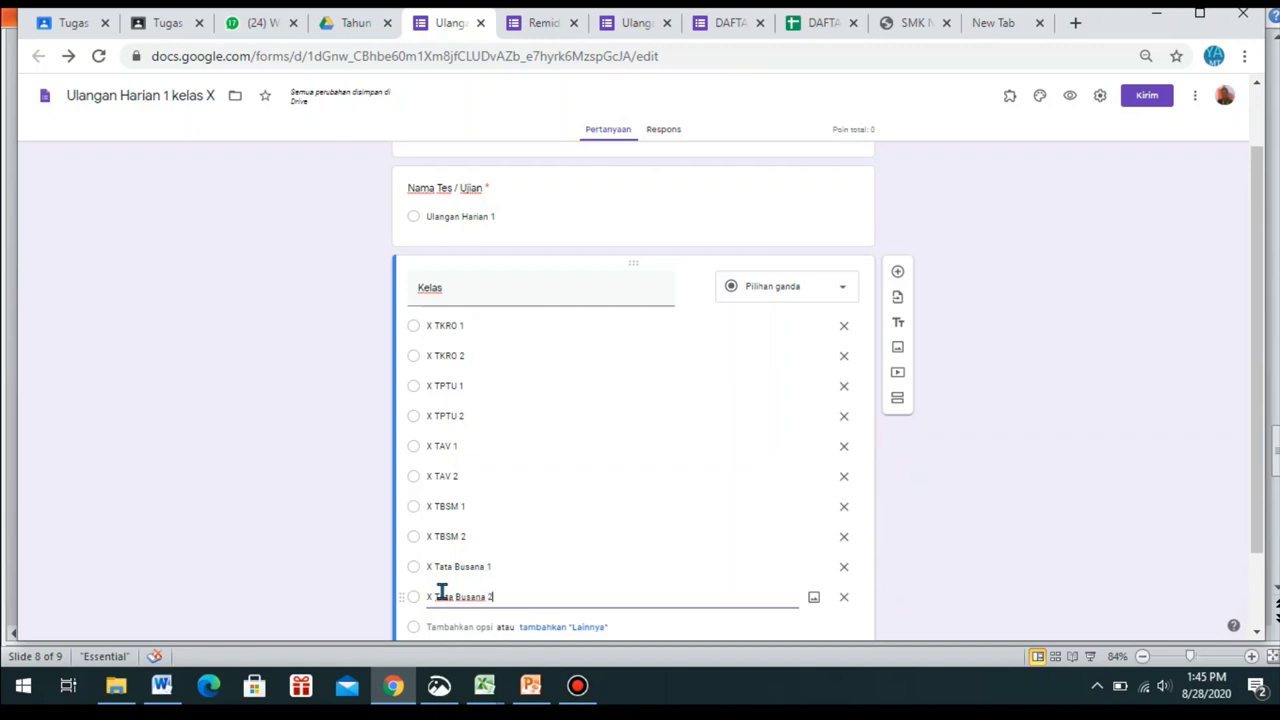
left_click(1258, 250)
left_click_drag(1258, 250, 1252, 313)
left_click(823, 587)
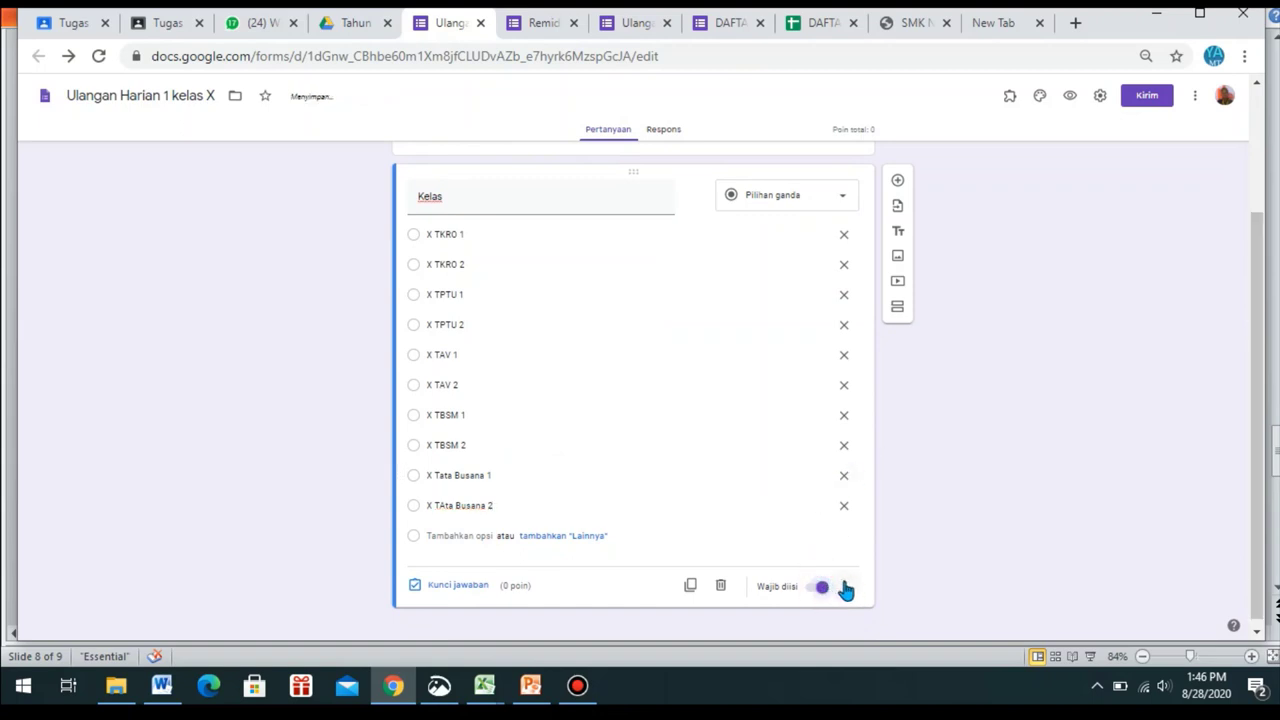
- Turn on 'Buka bagian berdasarkan jawaban' for the Kelas question
left_click(845, 588)
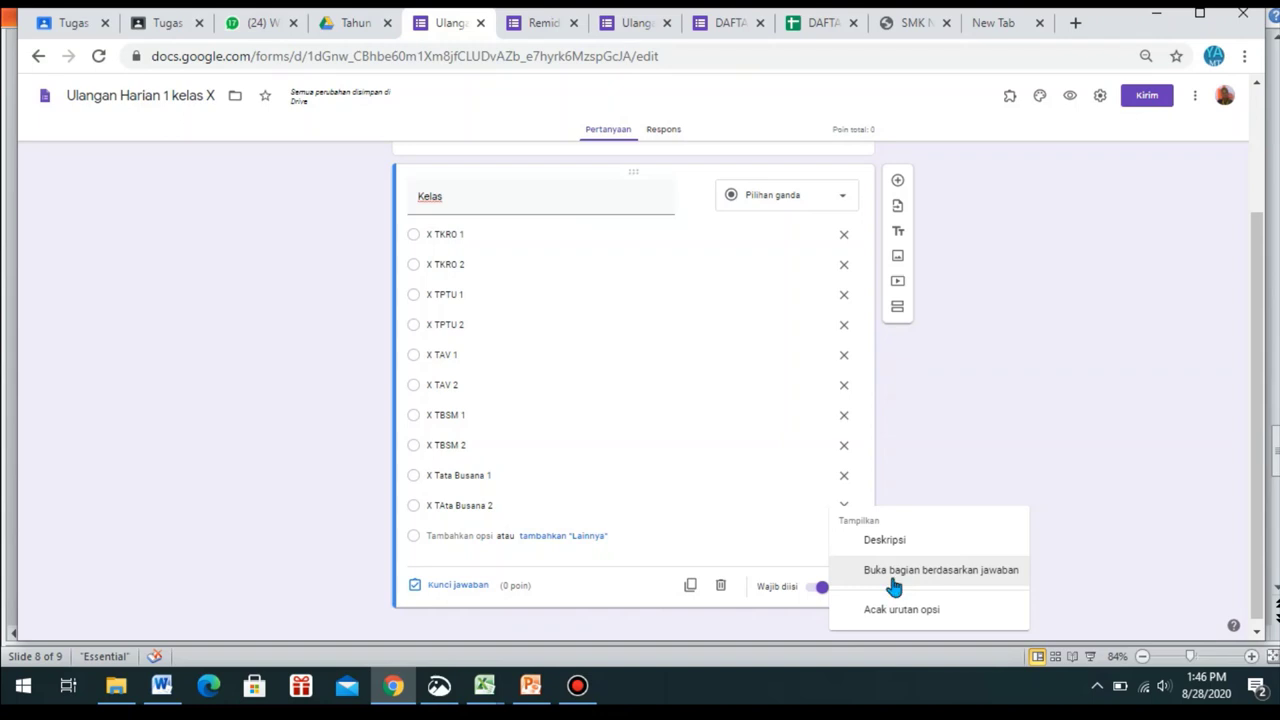
left_click(892, 572)
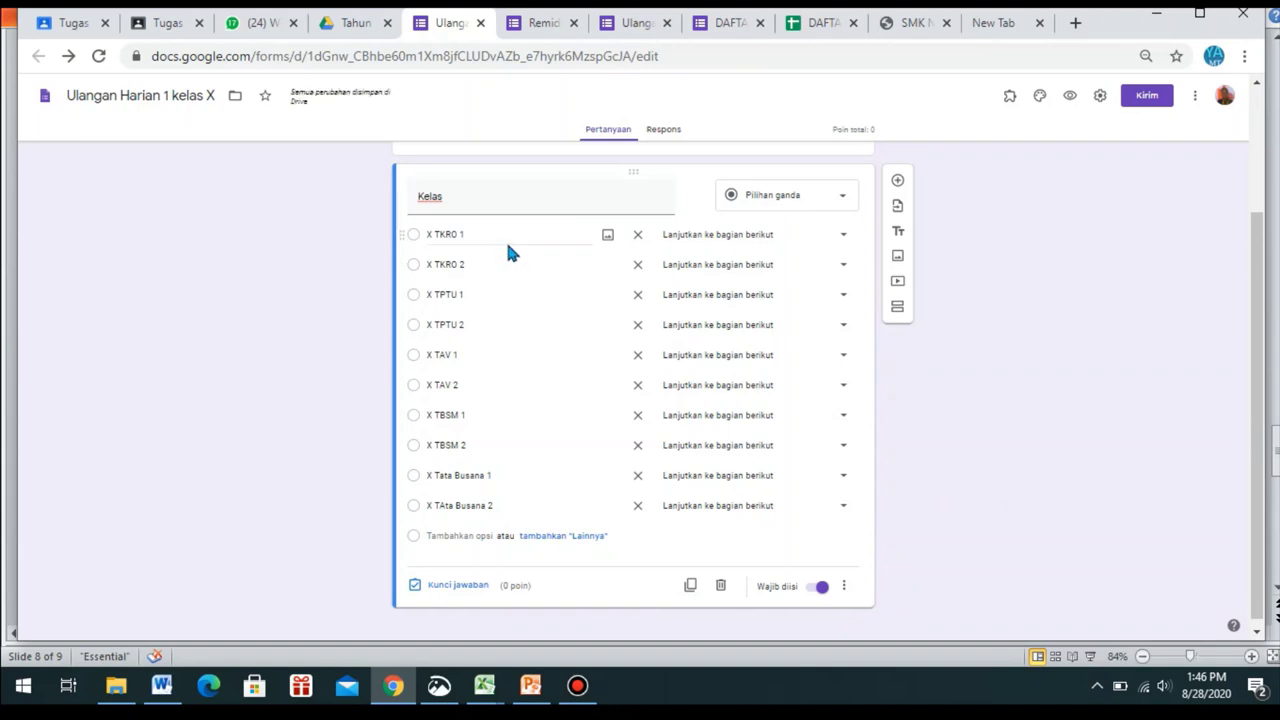
- Add a new section after the Kelas question and title it 'X TKRO 1'
left_click(896, 313)
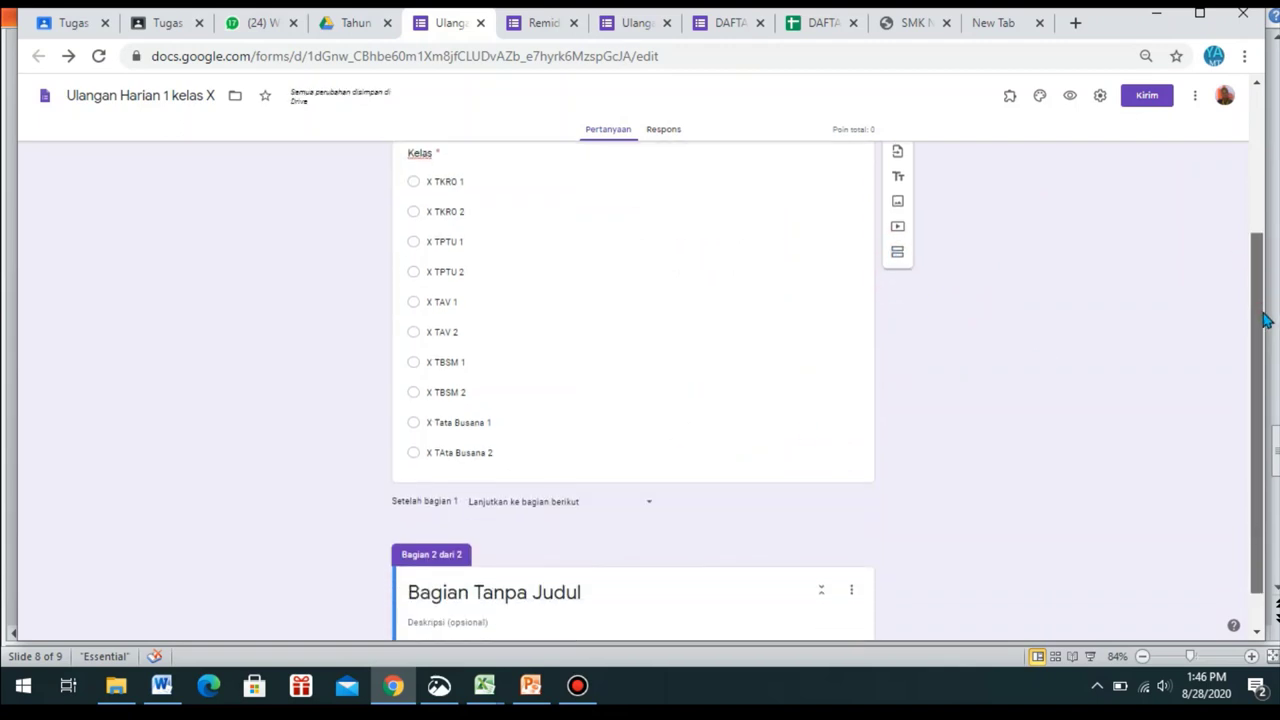
left_click(634, 550)
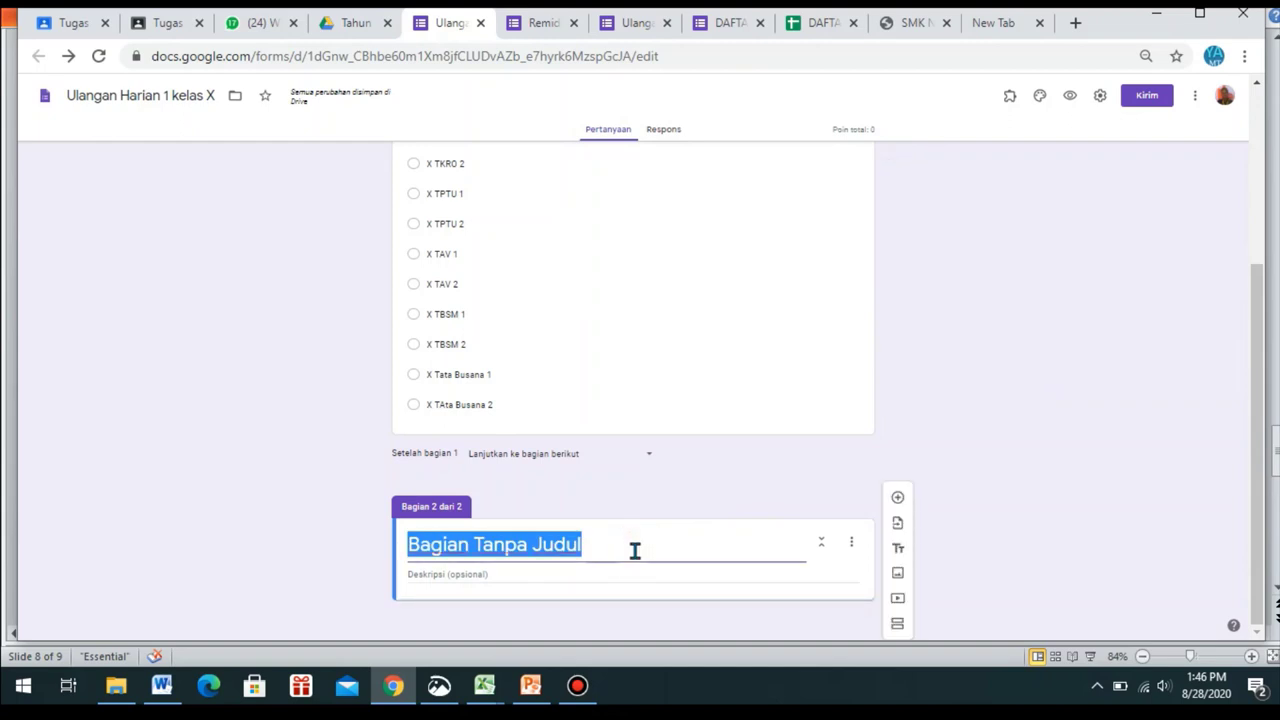
type("K")
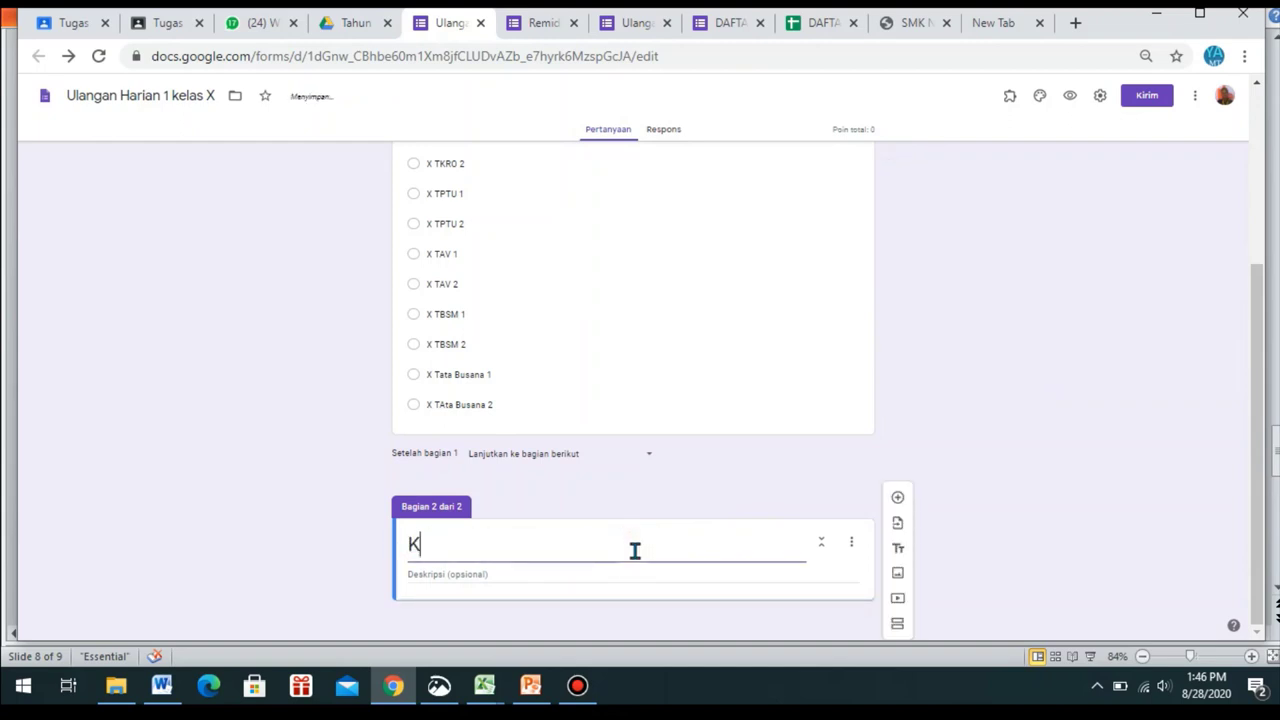
key("BackSpace")
type("X TKRO 1")
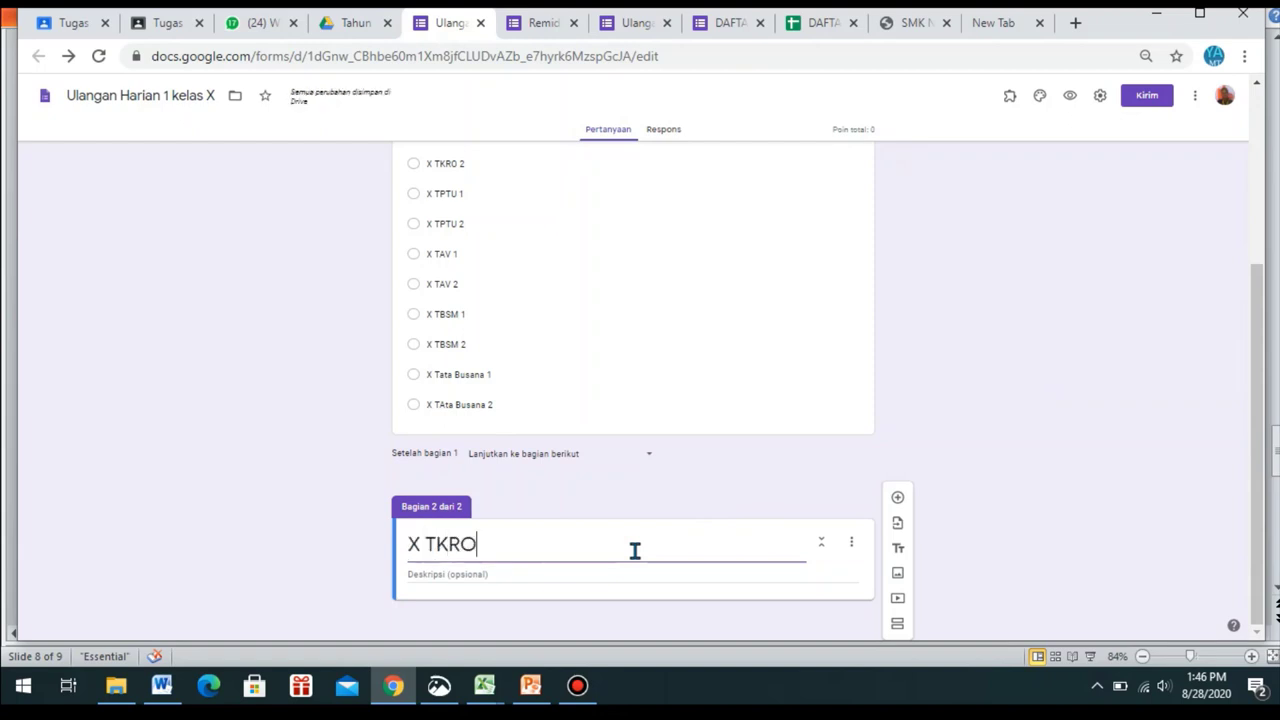
- Add a drop-down question 'Nama X TKRO 1' to the X TKRO 1 section, then open File Explorer
left_click(897, 499)
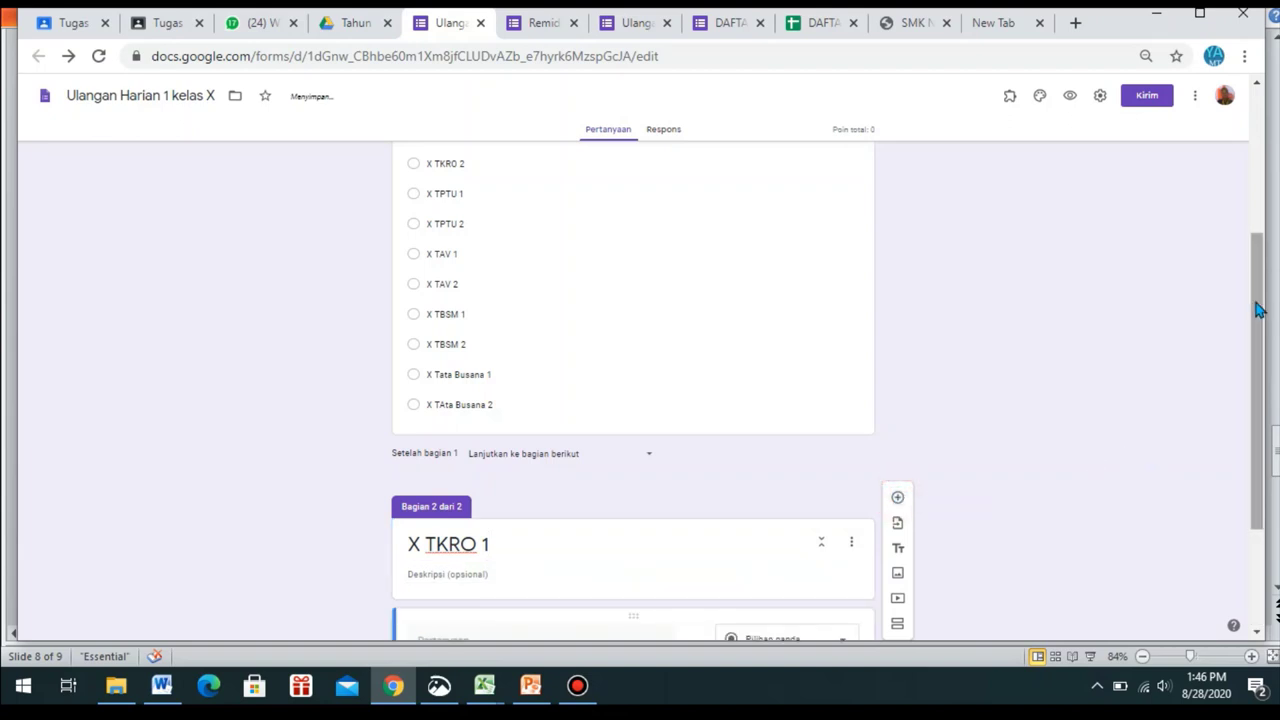
left_click_drag(1252, 297, 1265, 400)
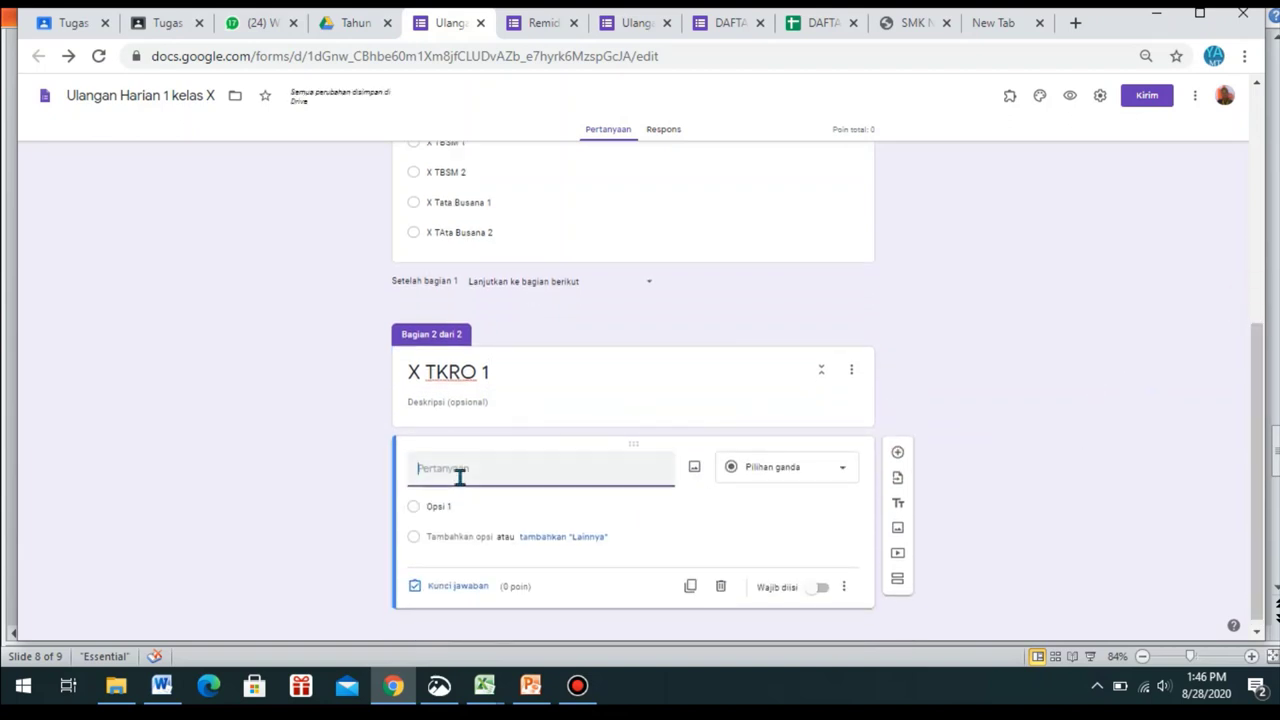
type("Nama X TKRO 1")
left_click(778, 481)
left_click(808, 403)
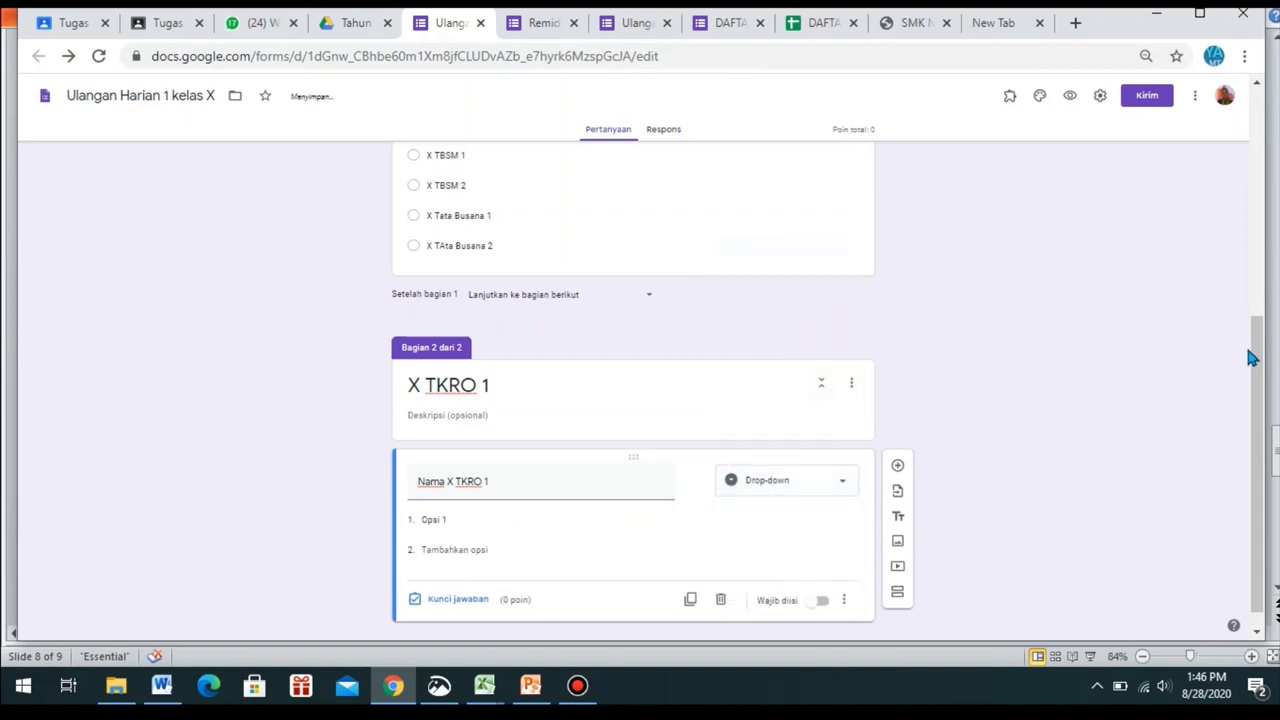
left_click_drag(1251, 352, 1252, 362)
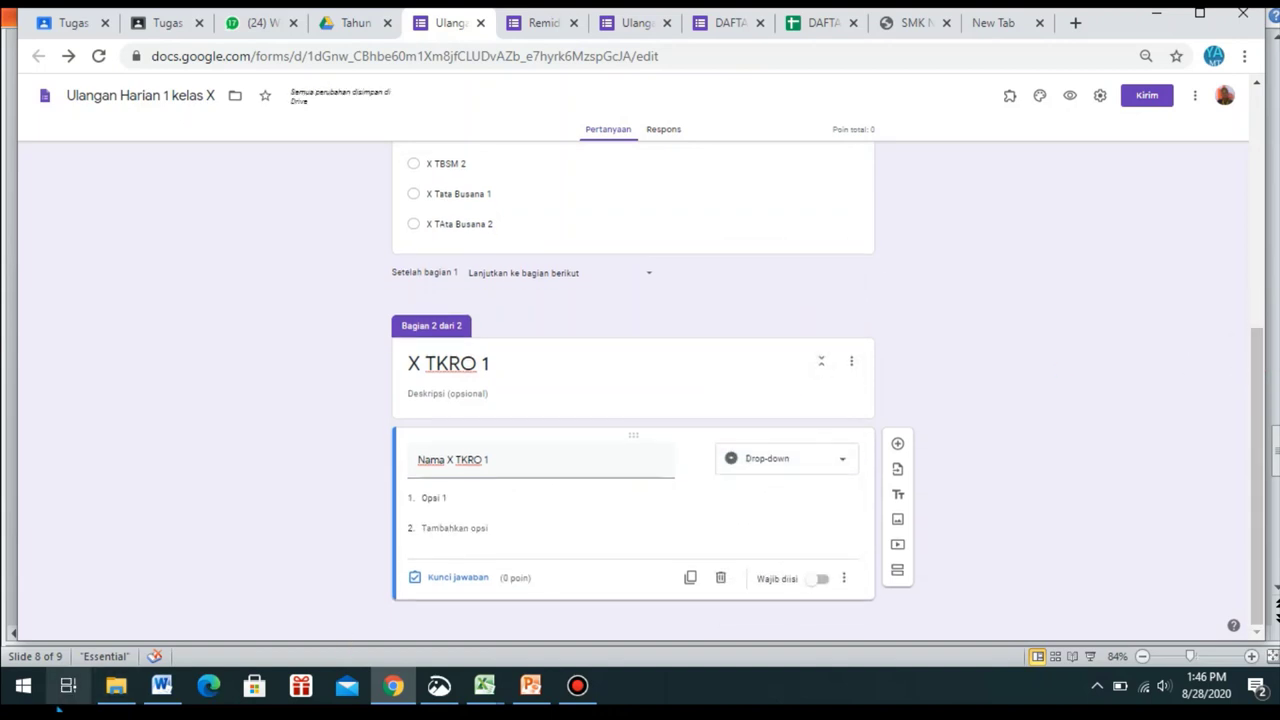
left_click(110, 690)
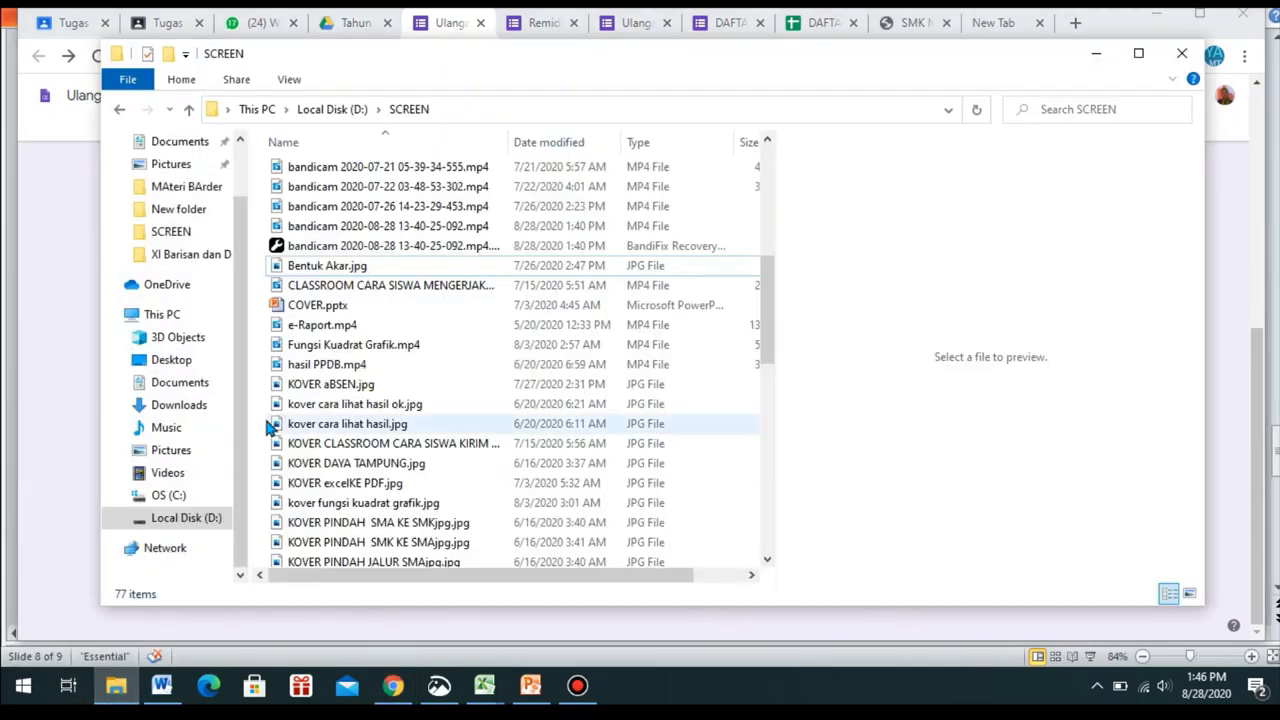
- Open BUKU JURNAL GURU 2020-2021 X Vr MPD.xls from D:\perangkat 2021\New folder
left_click(193, 518)
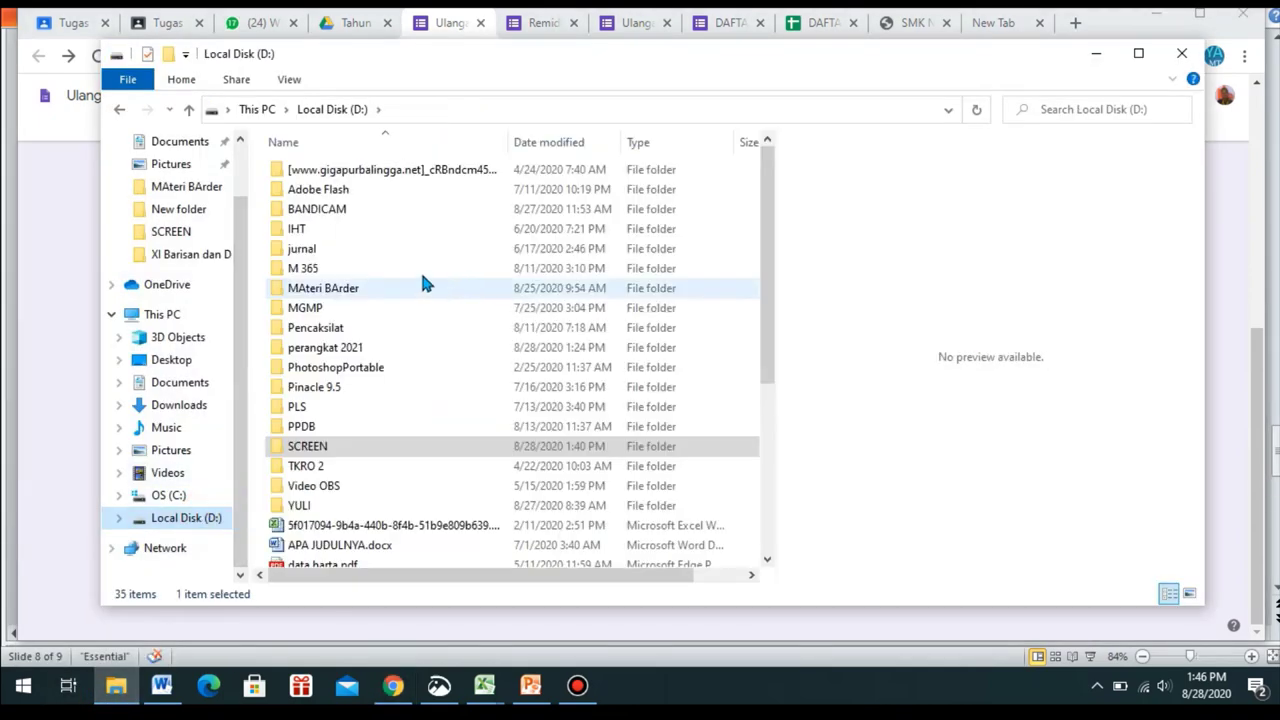
double_click(370, 346)
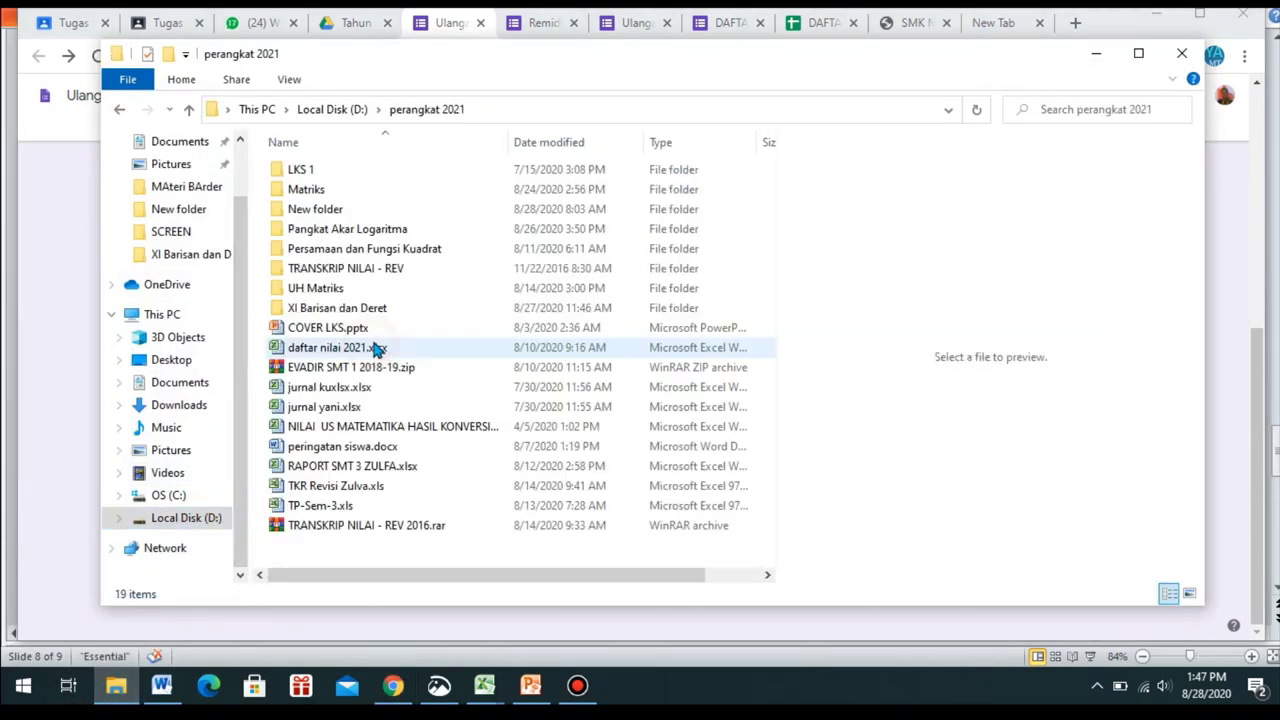
double_click(407, 210)
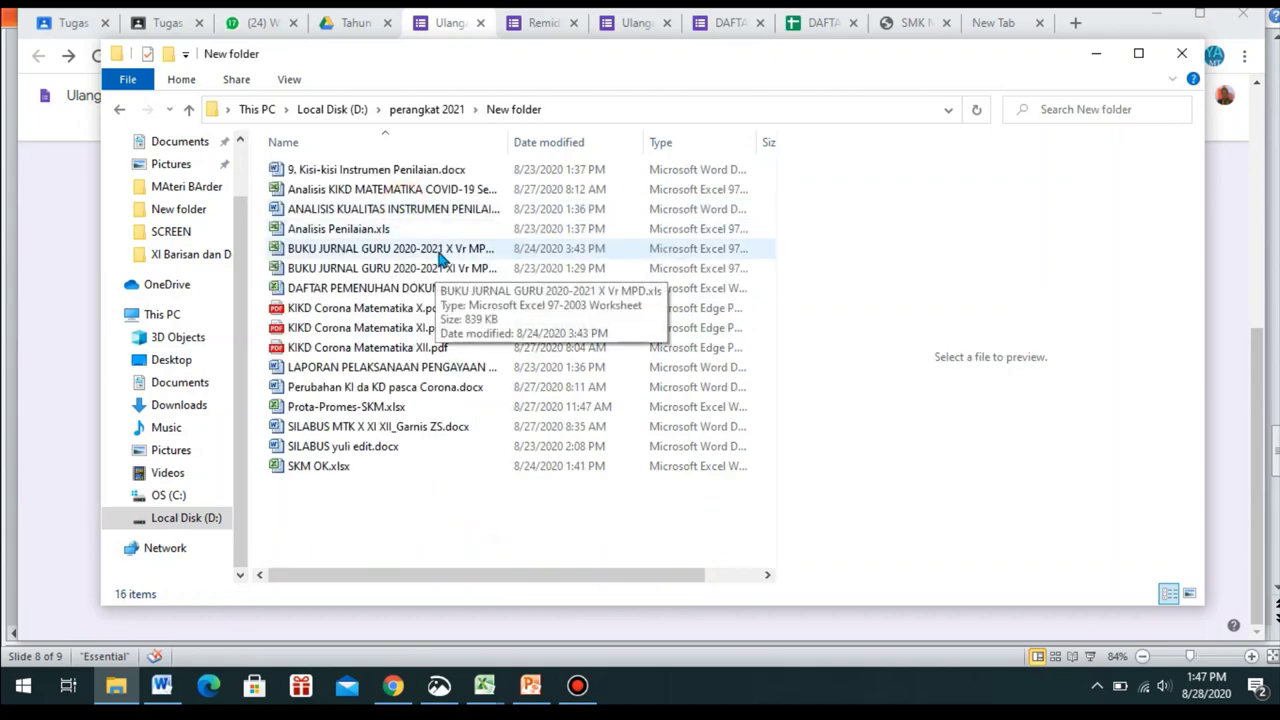
double_click(442, 254)
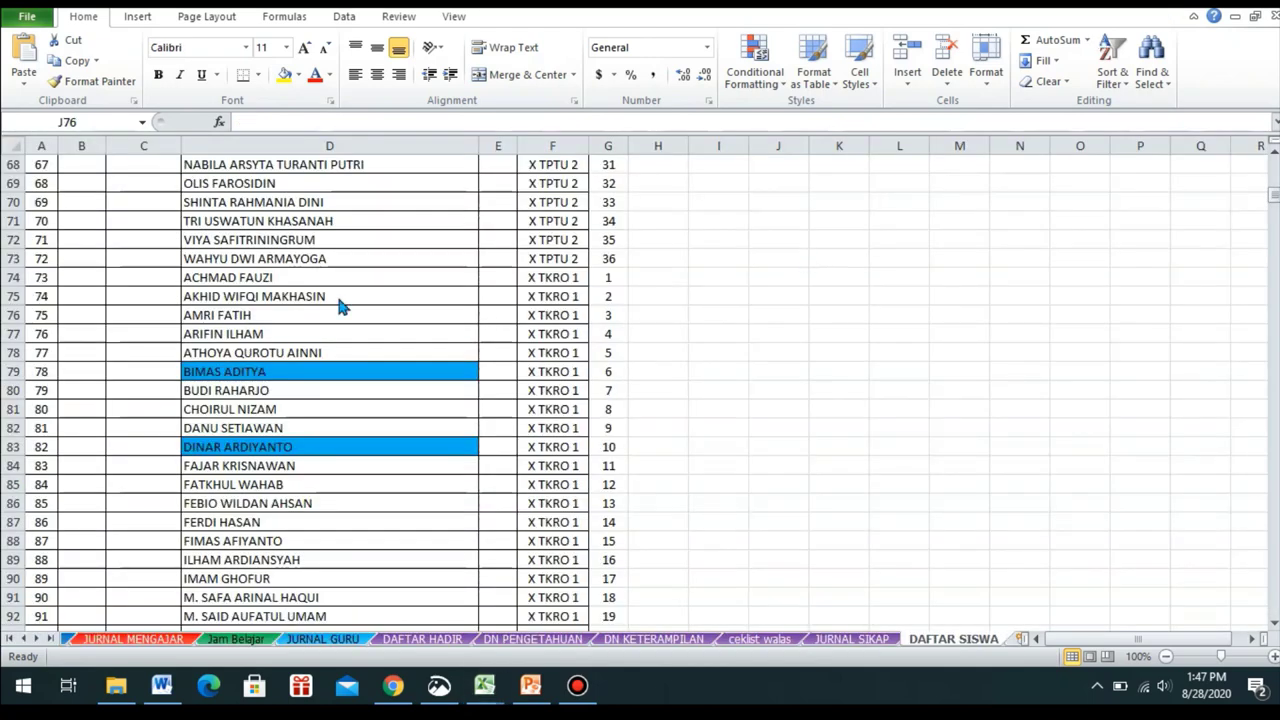
- Copy the X TKRO 1 student names in D74:D109 and return to the form's Opsi 1 field
left_click_drag(315, 276, 349, 501)
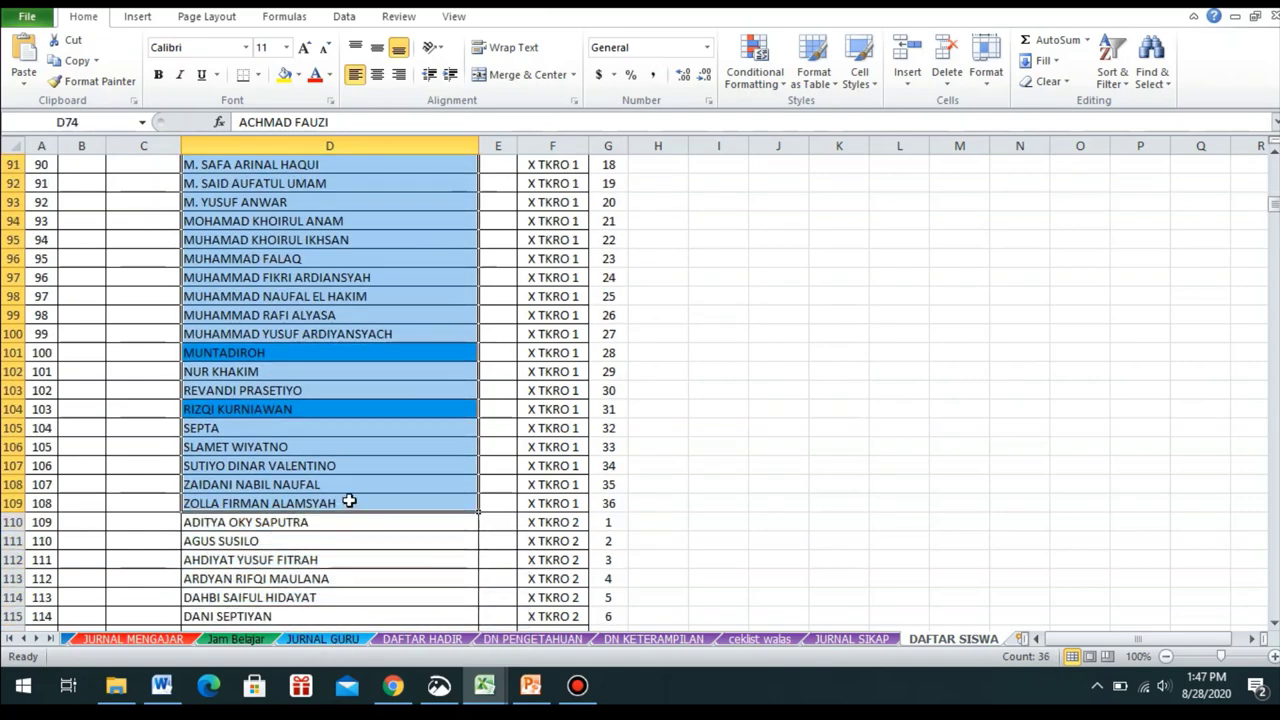
key("ctrl+c")
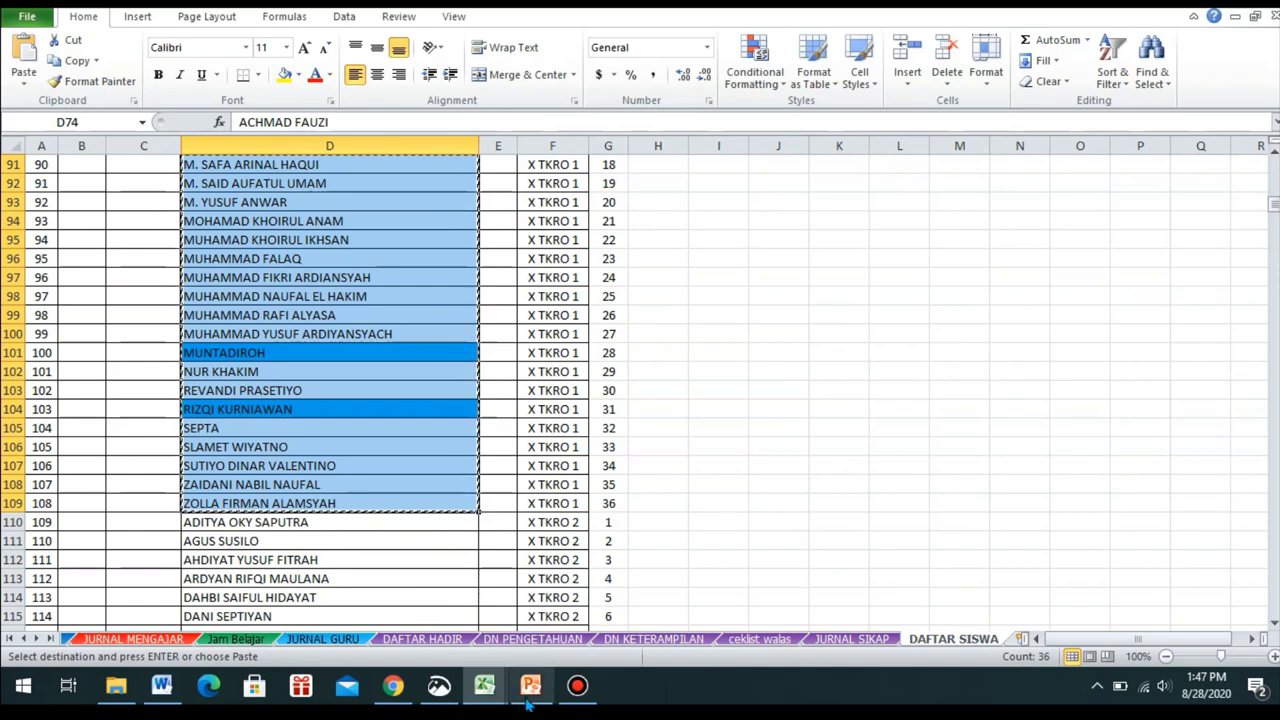
left_click(411, 682)
left_click(486, 503)
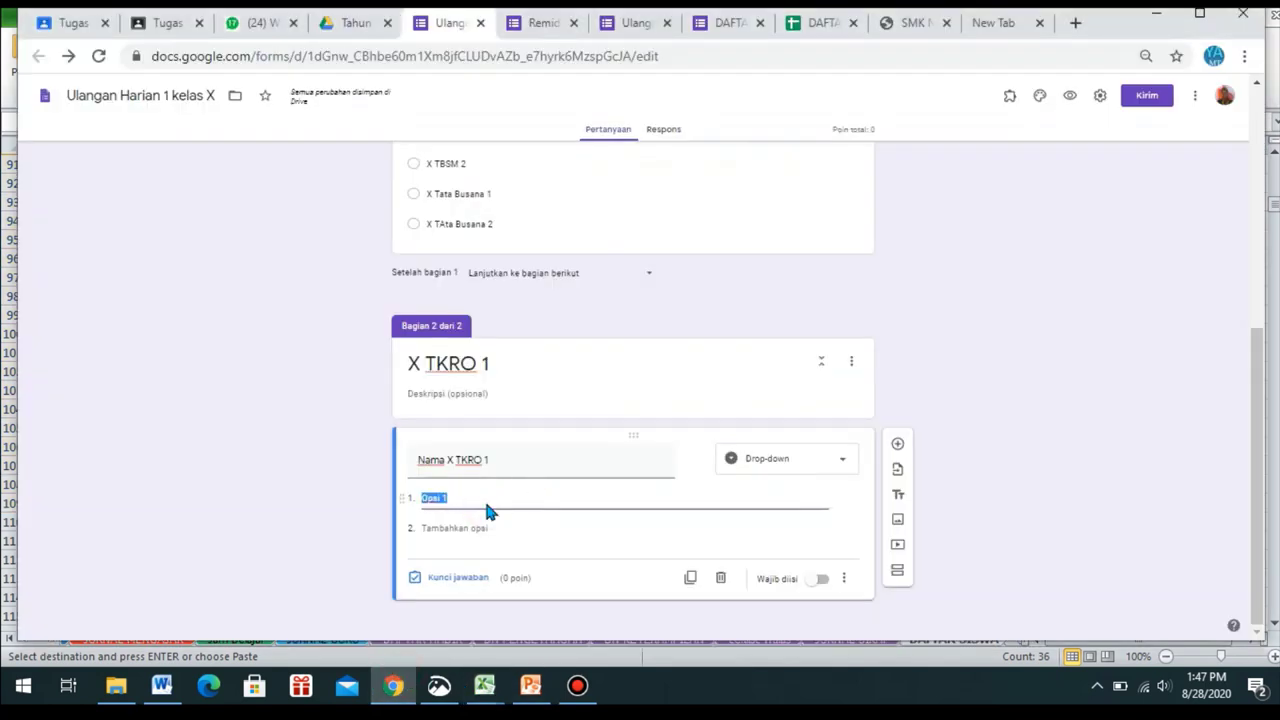
- Paste the 36 student names as Nama X TKRO 1 dropdown options and make it required
key("ctrl+v")
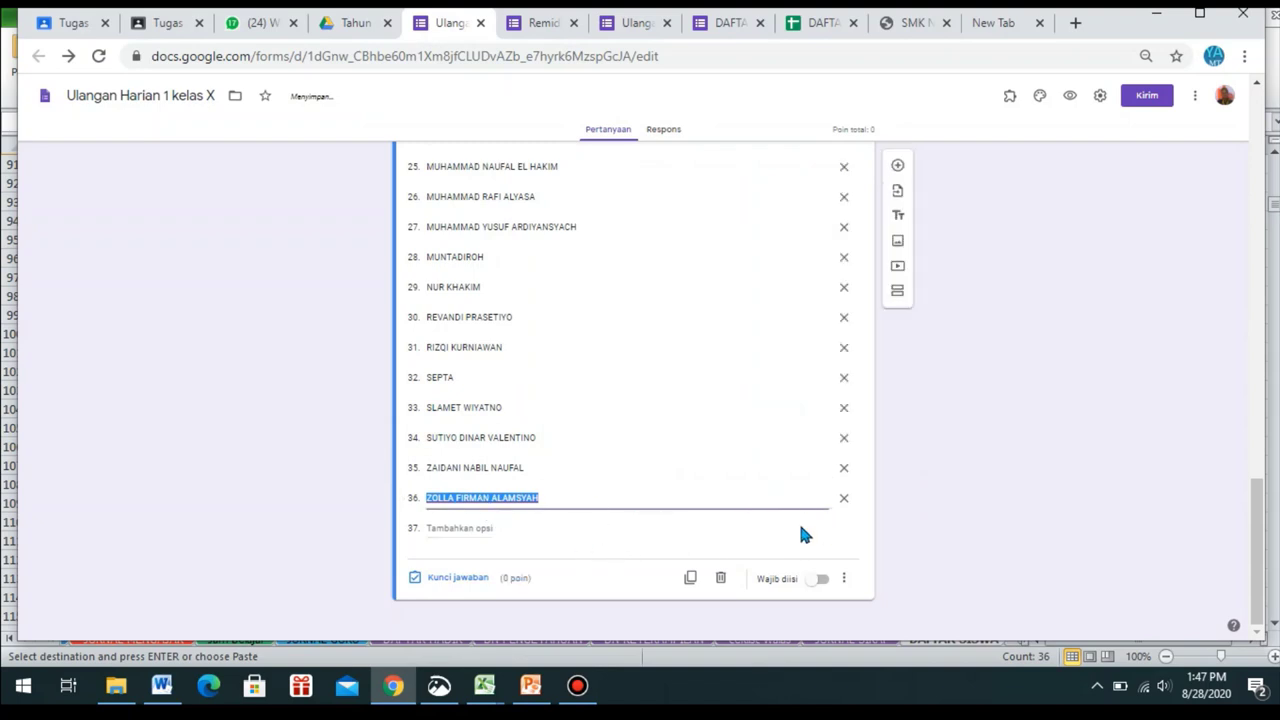
left_click(818, 580)
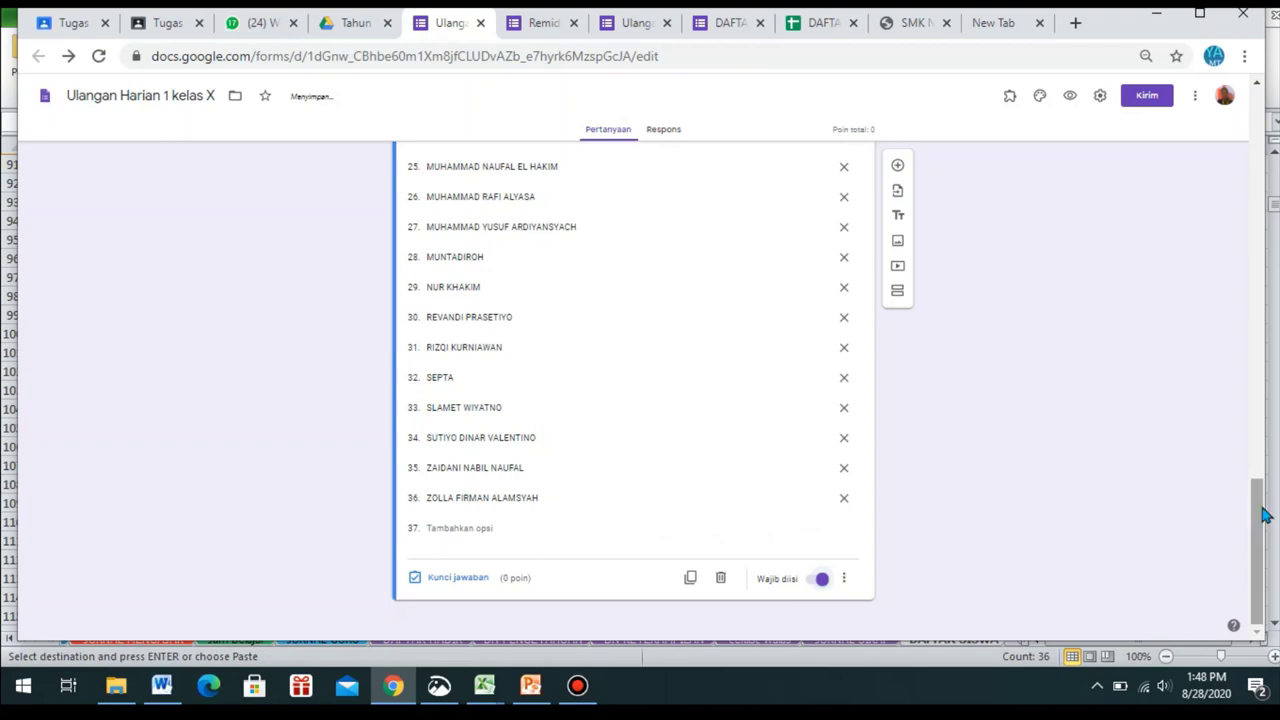
left_click_drag(1258, 508, 1249, 477)
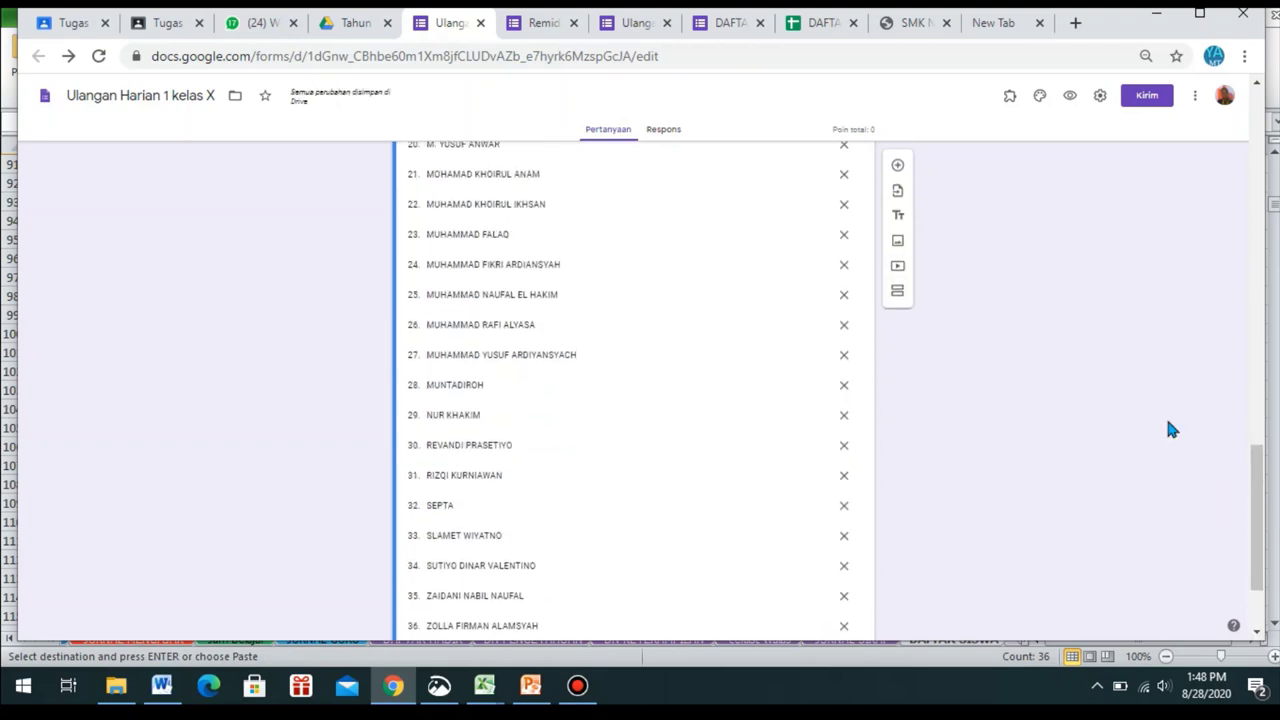
- Add a new section titled 'X TKRO 2' and put a blank question in it
left_click(899, 293)
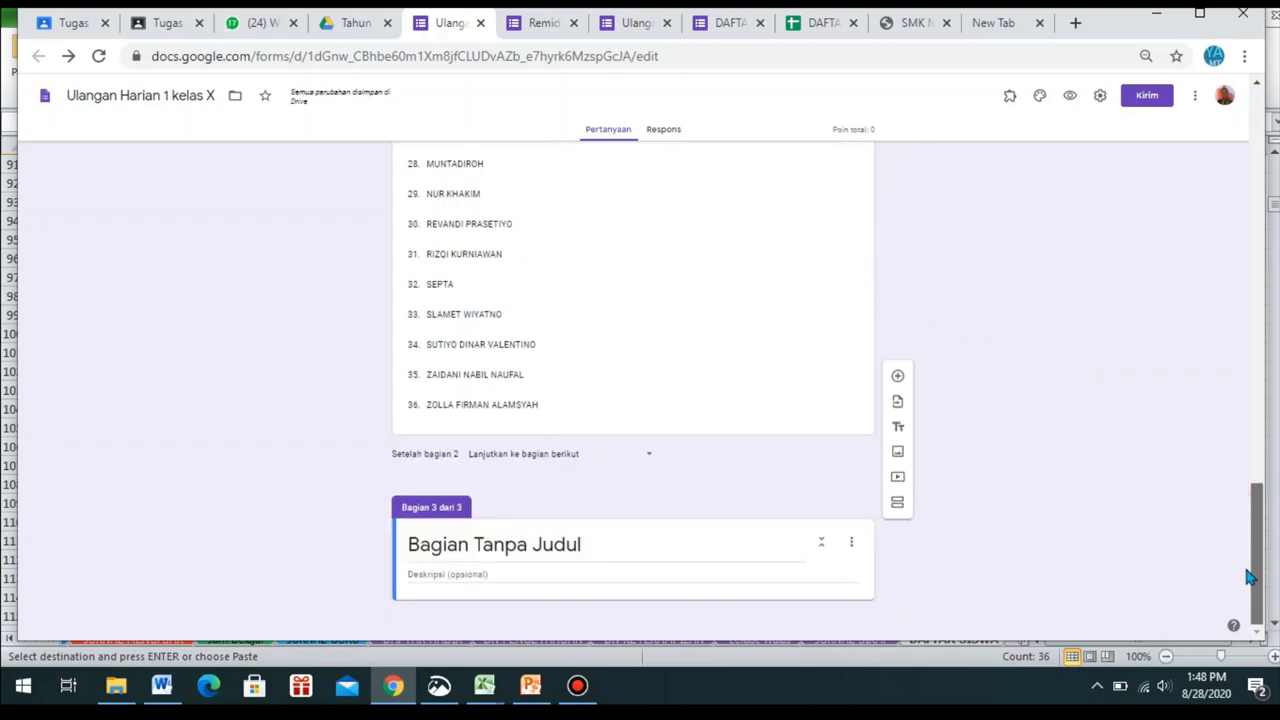
left_click(602, 540)
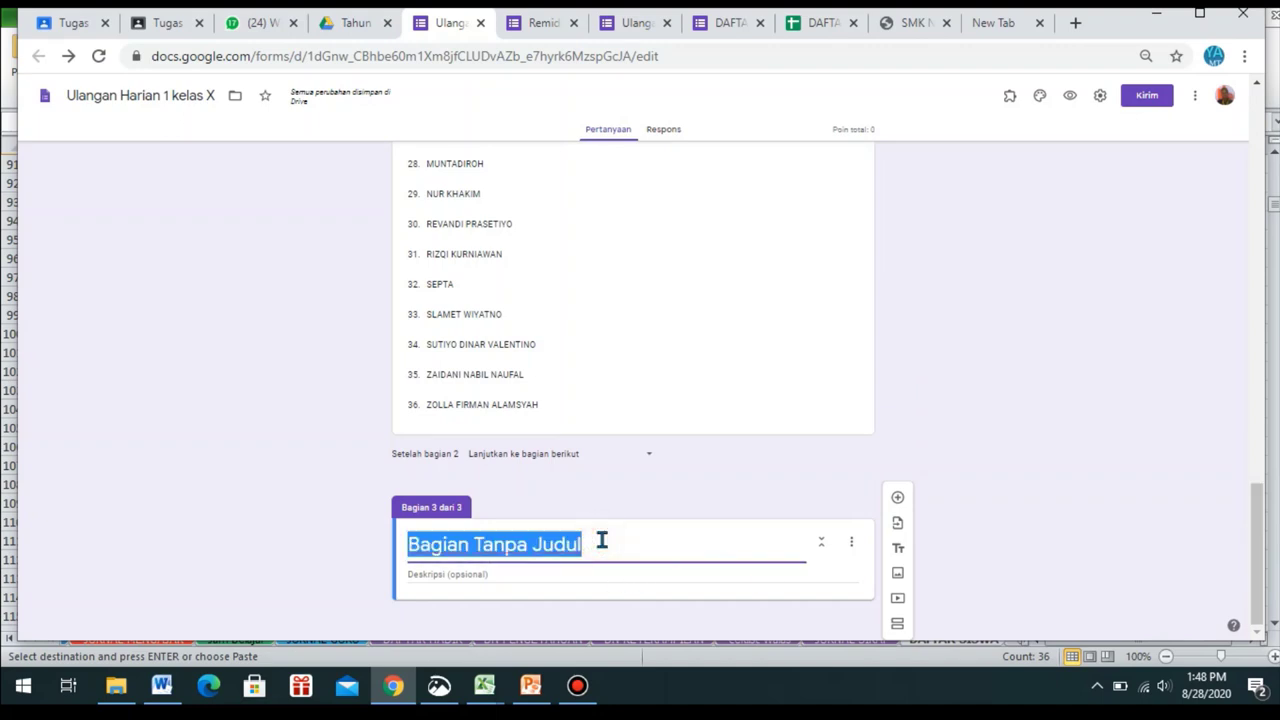
type("X TKRO 2")
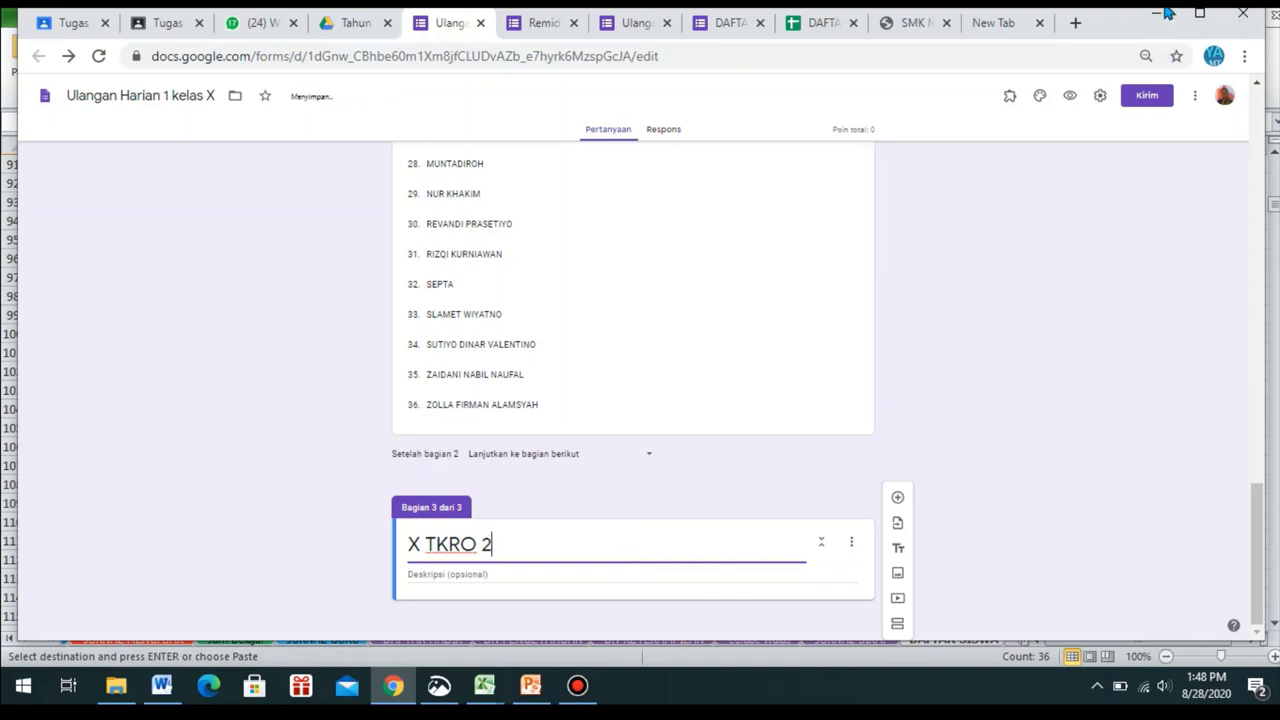
left_click(897, 499)
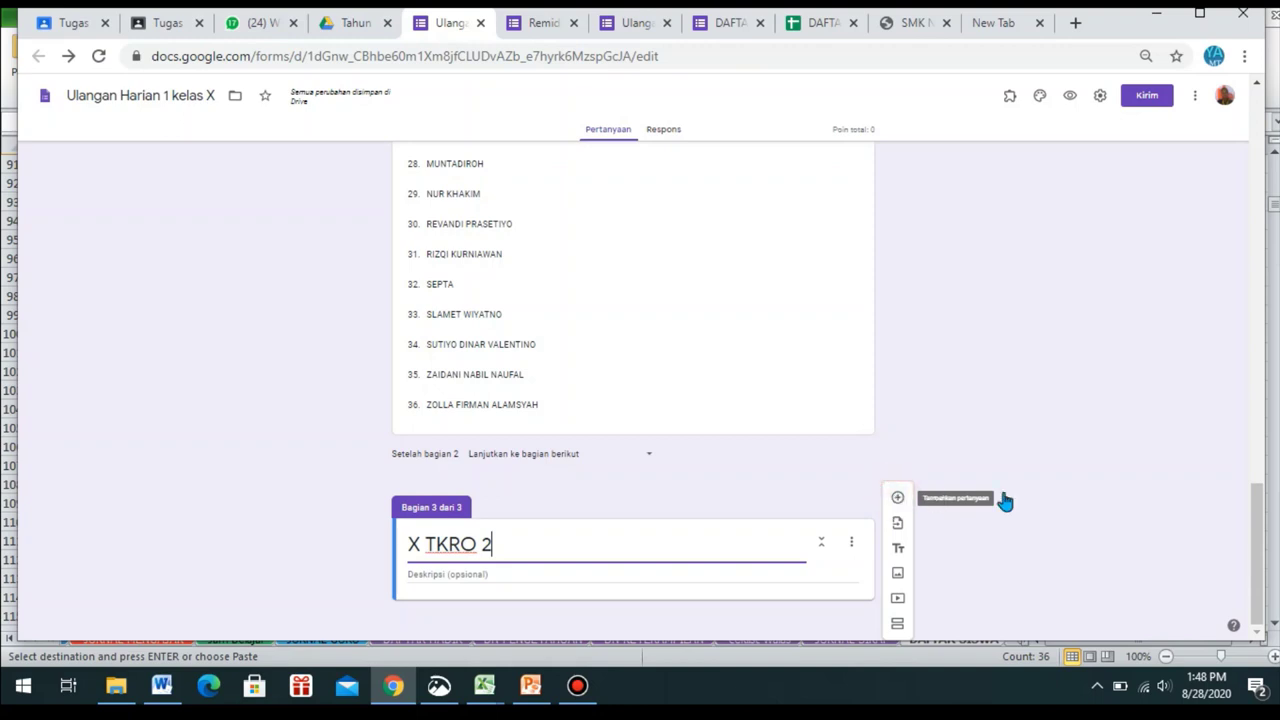
left_click_drag(1250, 490, 1263, 543)
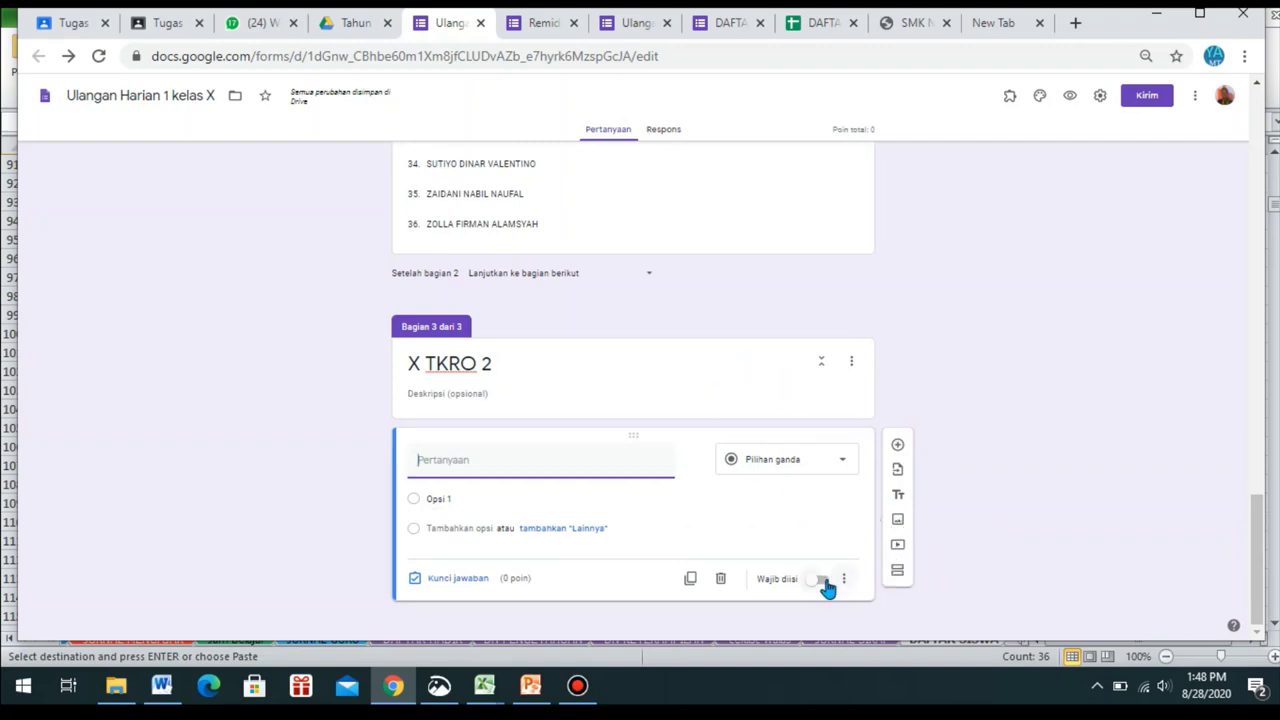
- Add another section titled 'X TPTU' and put a new question in it
left_click(898, 572)
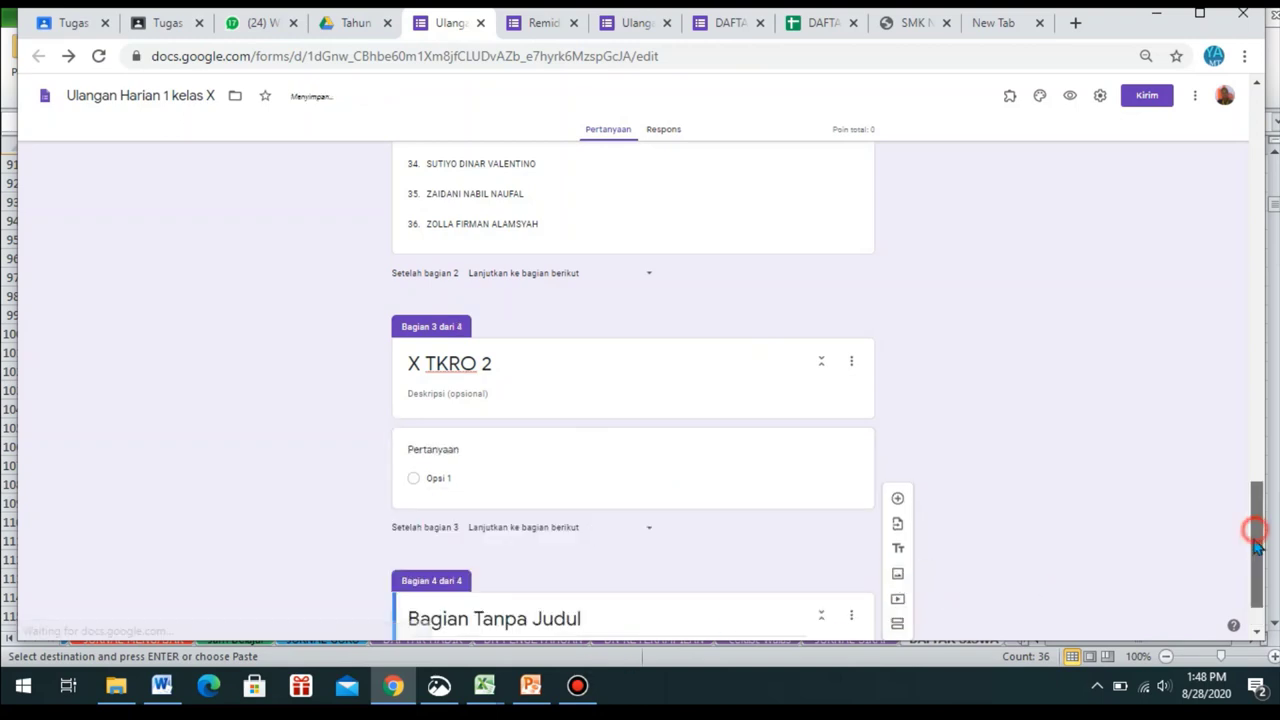
left_click_drag(1255, 530, 1255, 548)
left_click(680, 550)
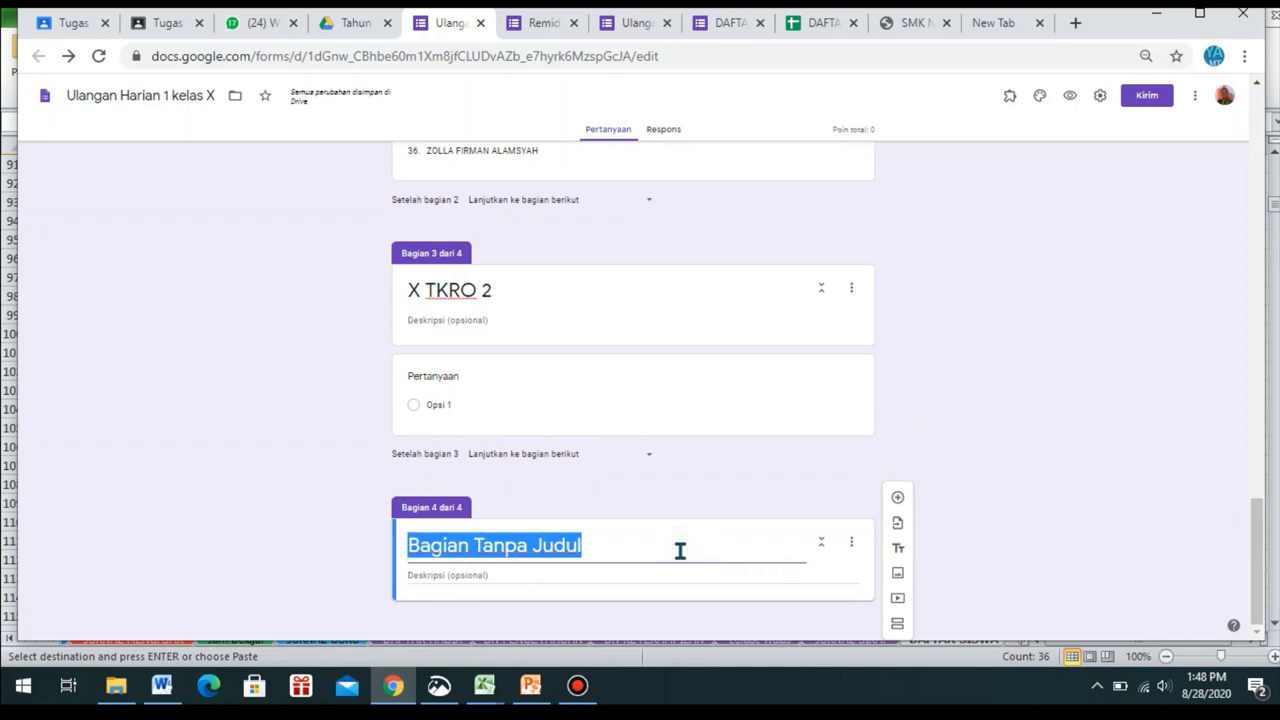
type("X TPTU 2")
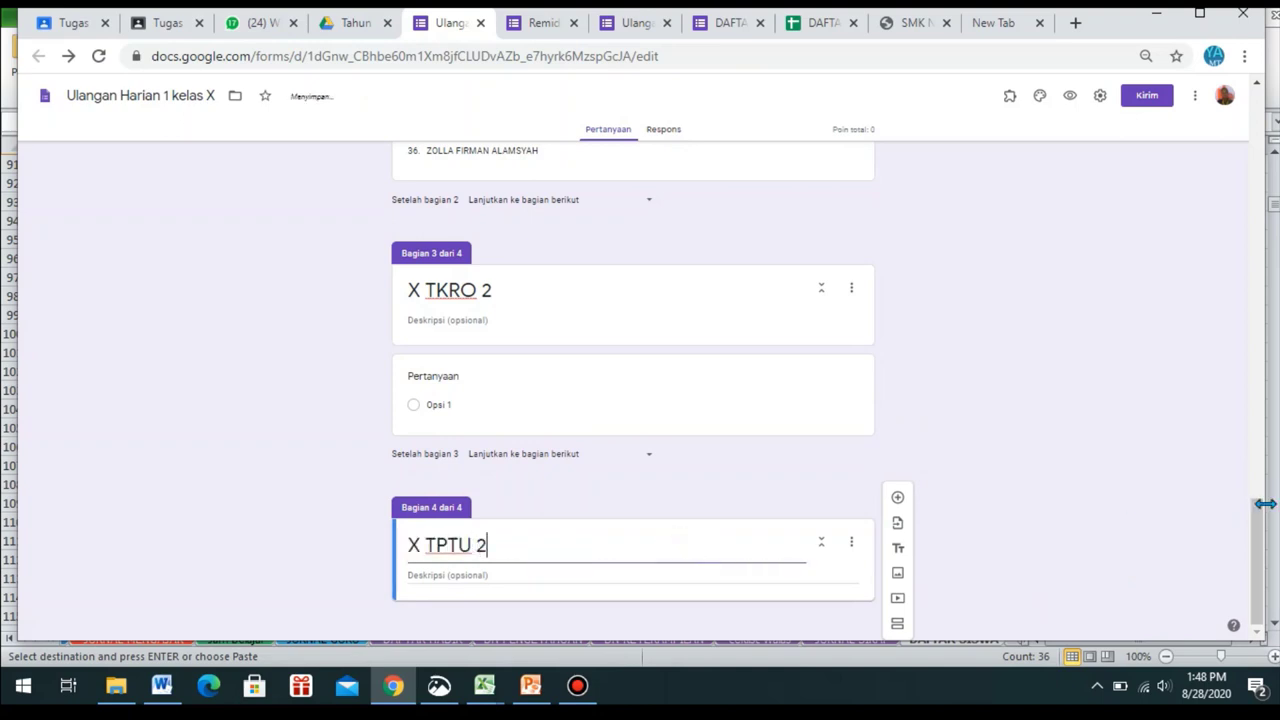
left_click(897, 497)
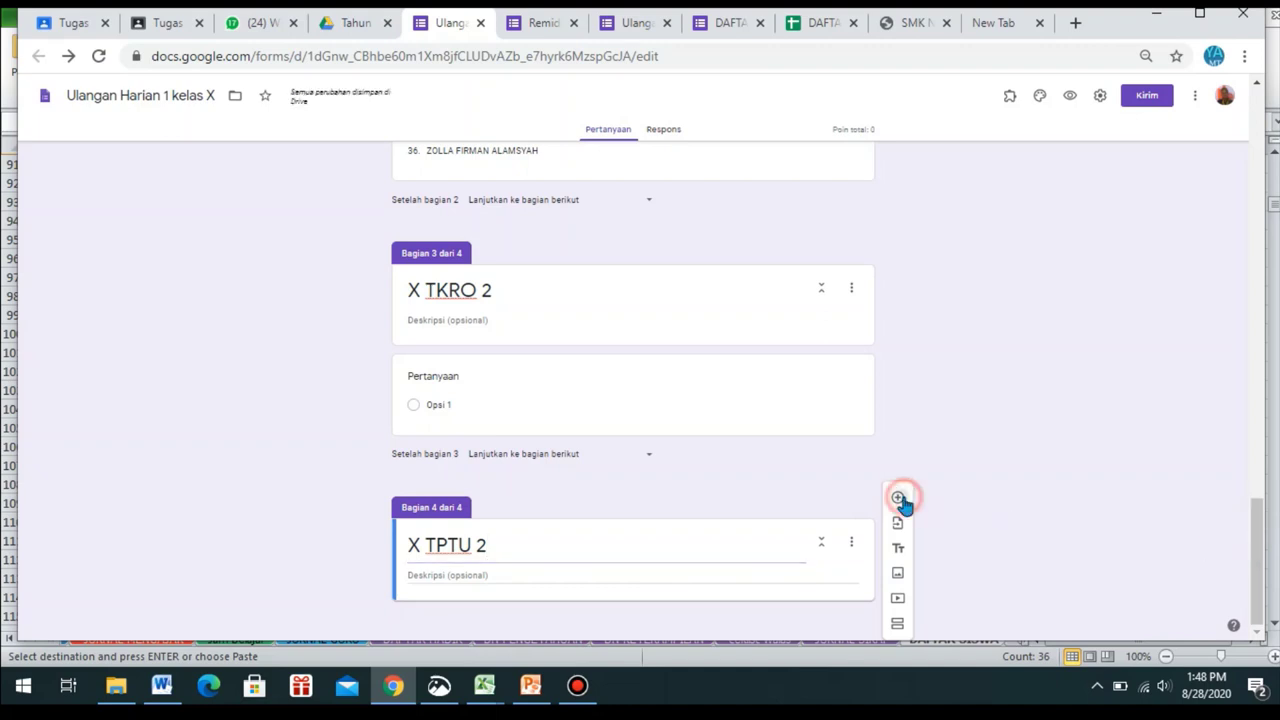
left_click_drag(1254, 520, 1256, 582)
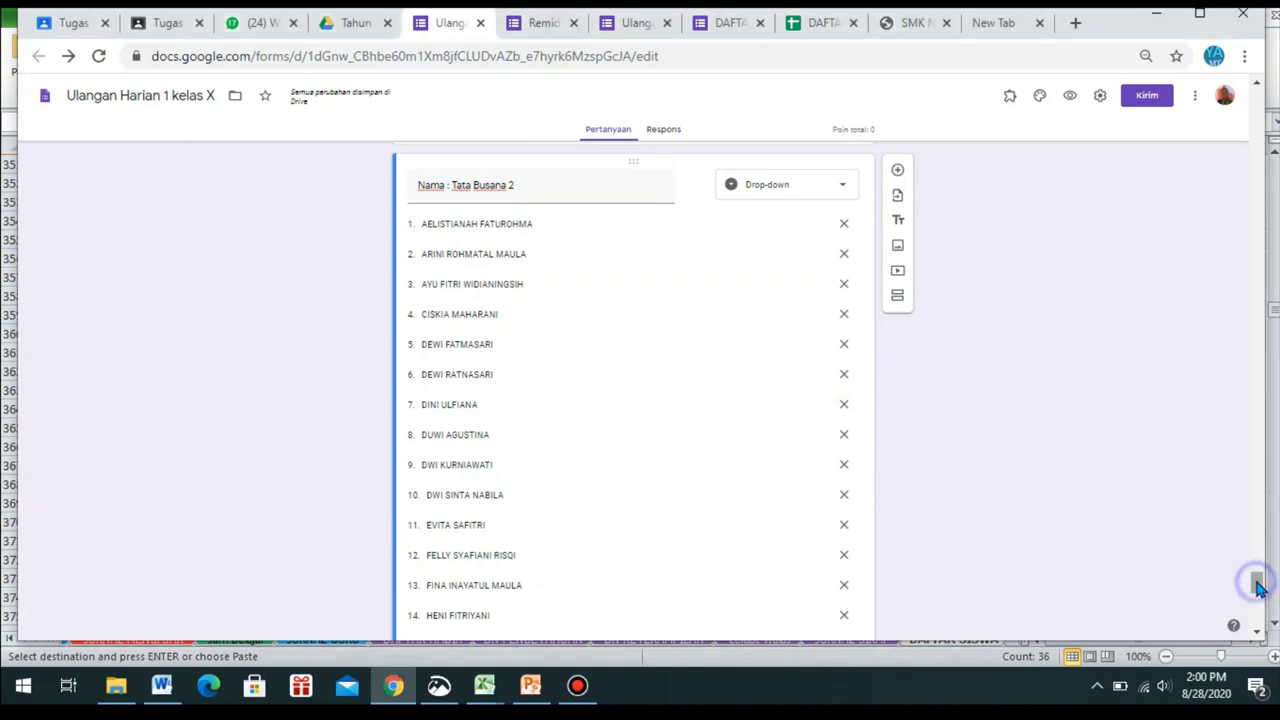
- Dismiss the stray context menu and scroll back up to the Kelas question
right_click(1257, 535)
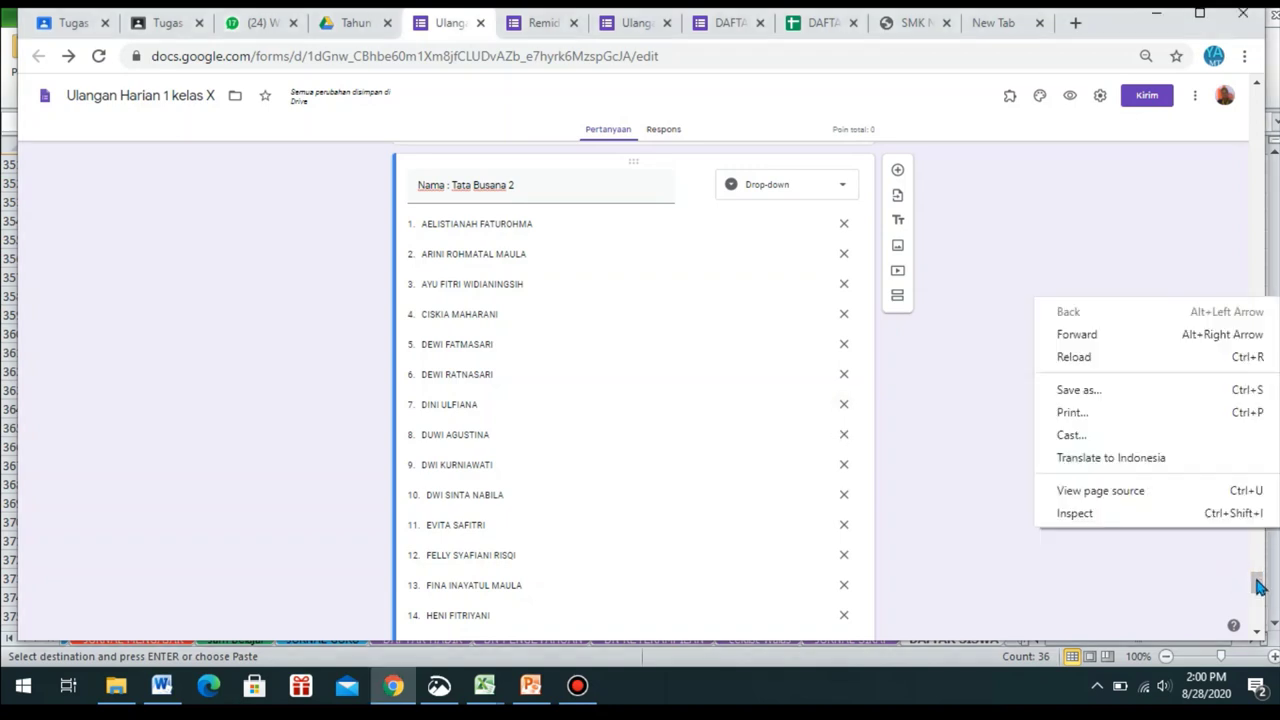
left_click(1258, 584)
left_click_drag(1258, 586, 1255, 110)
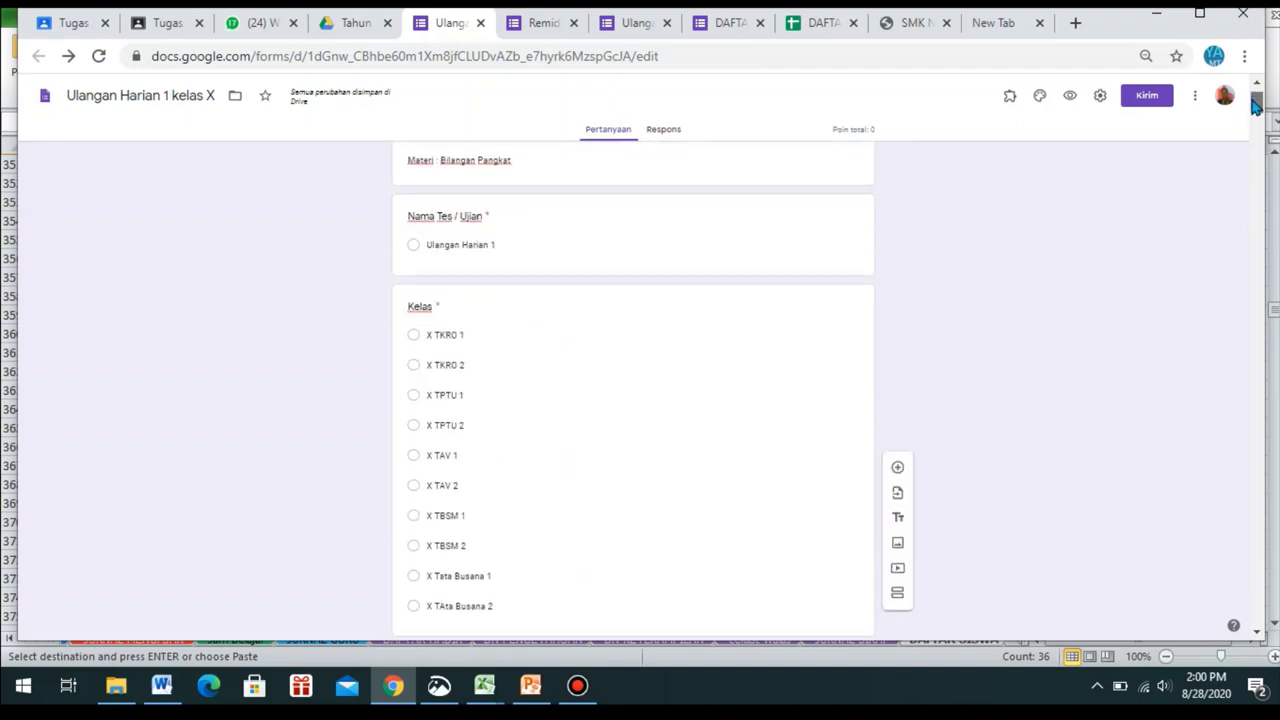
- Select the Kelas question and look through its extra options without changes
left_click(734, 400)
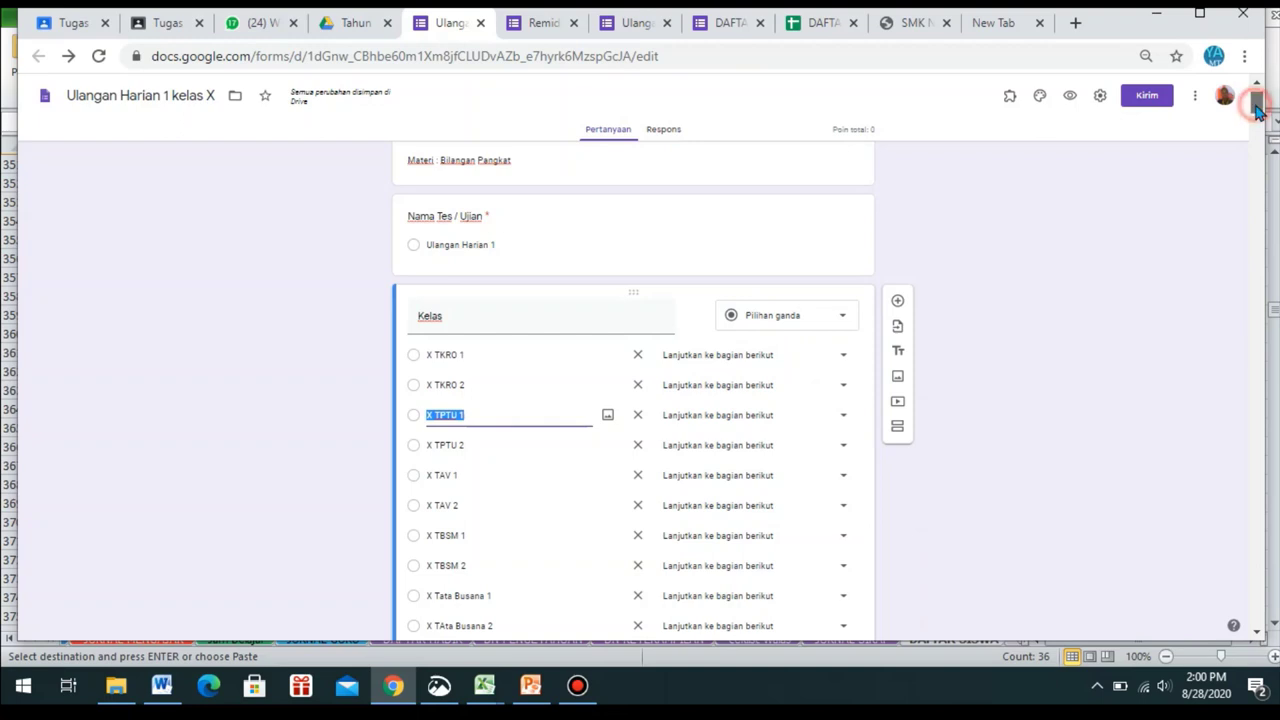
scroll(1257, 112, "down", 1)
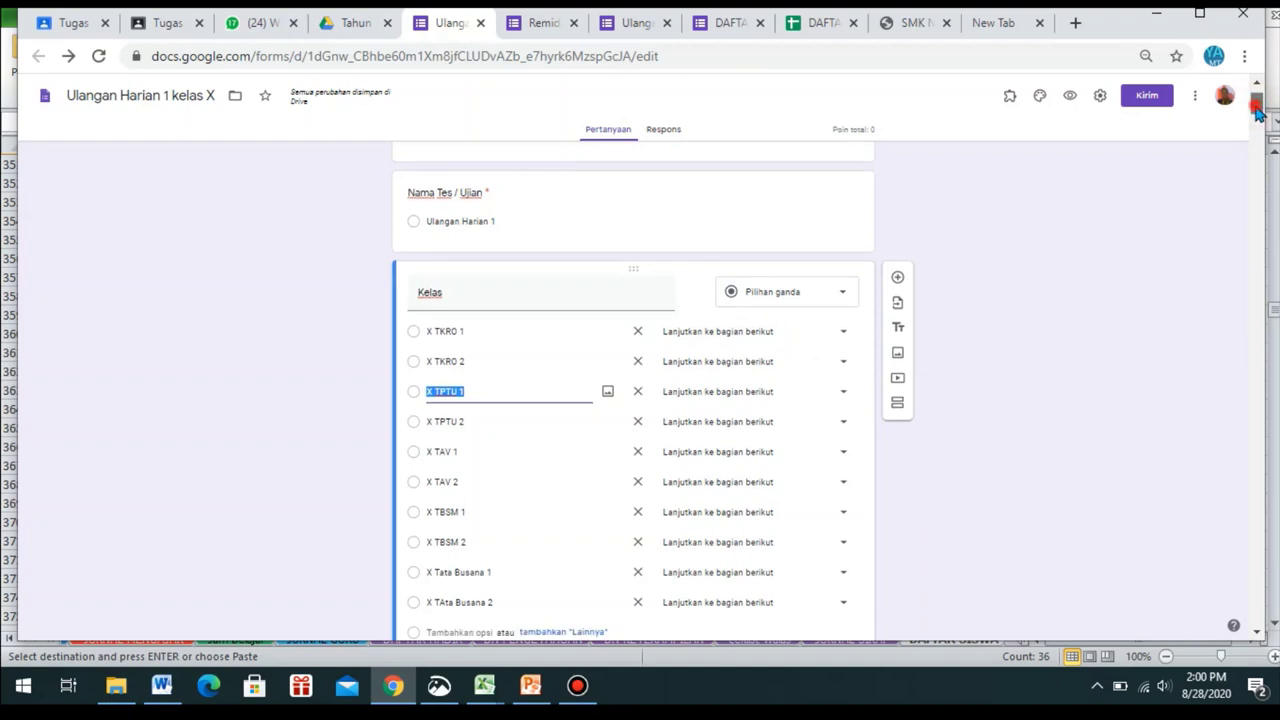
scroll(907, 546, "down", 2)
left_click(848, 564)
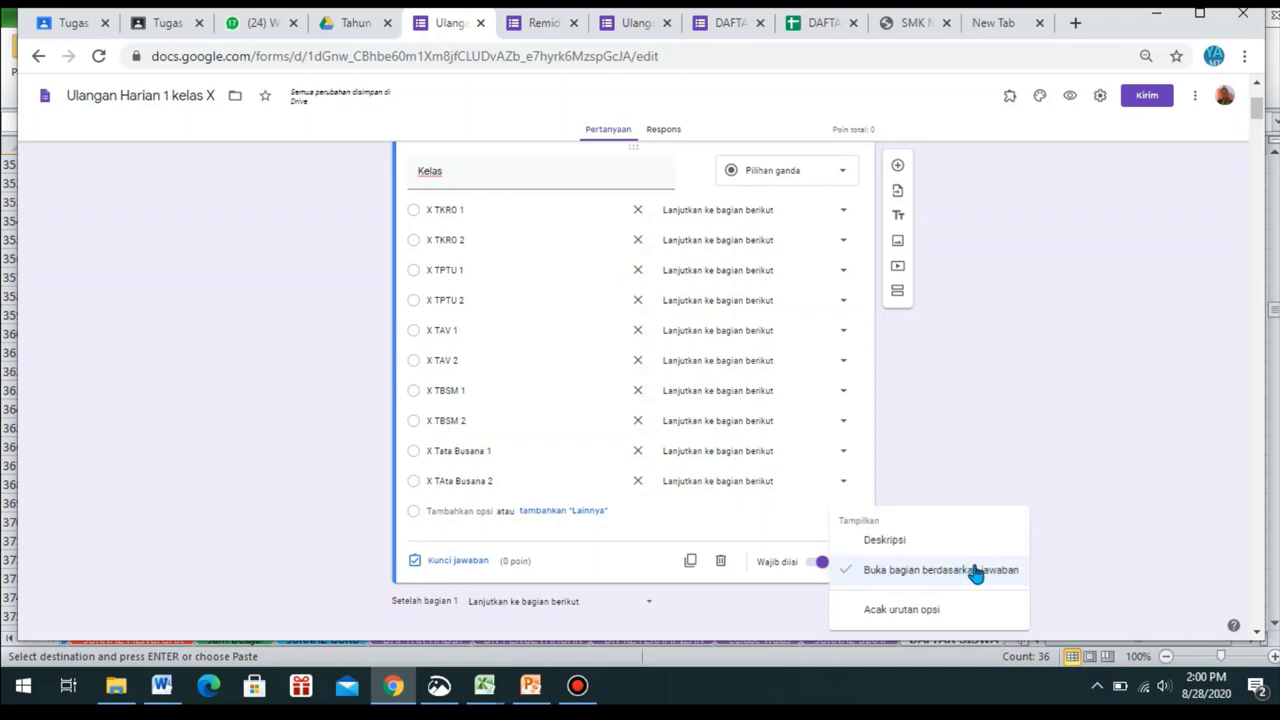
left_click(843, 212)
- Route X TKRO 1, X TKRO 2, X TPTU 1 and X TPTU 2 to sections 2–5
left_click(845, 214)
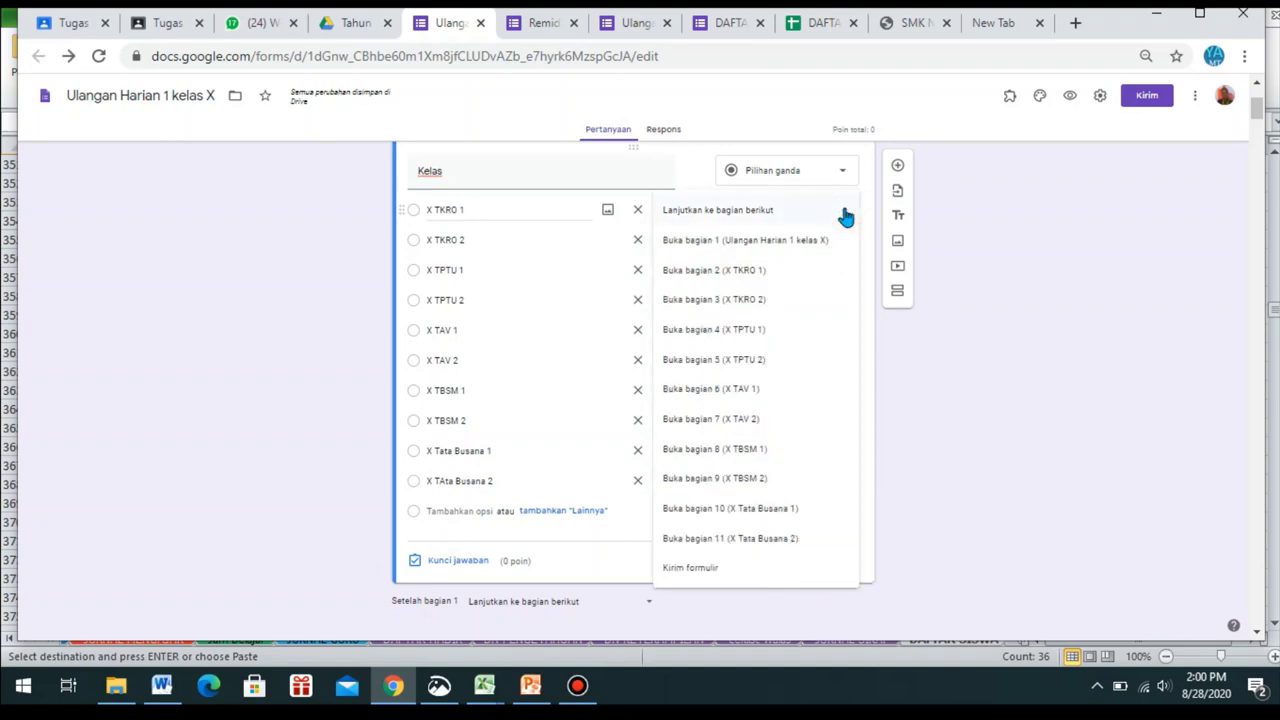
left_click(763, 272)
left_click(802, 250)
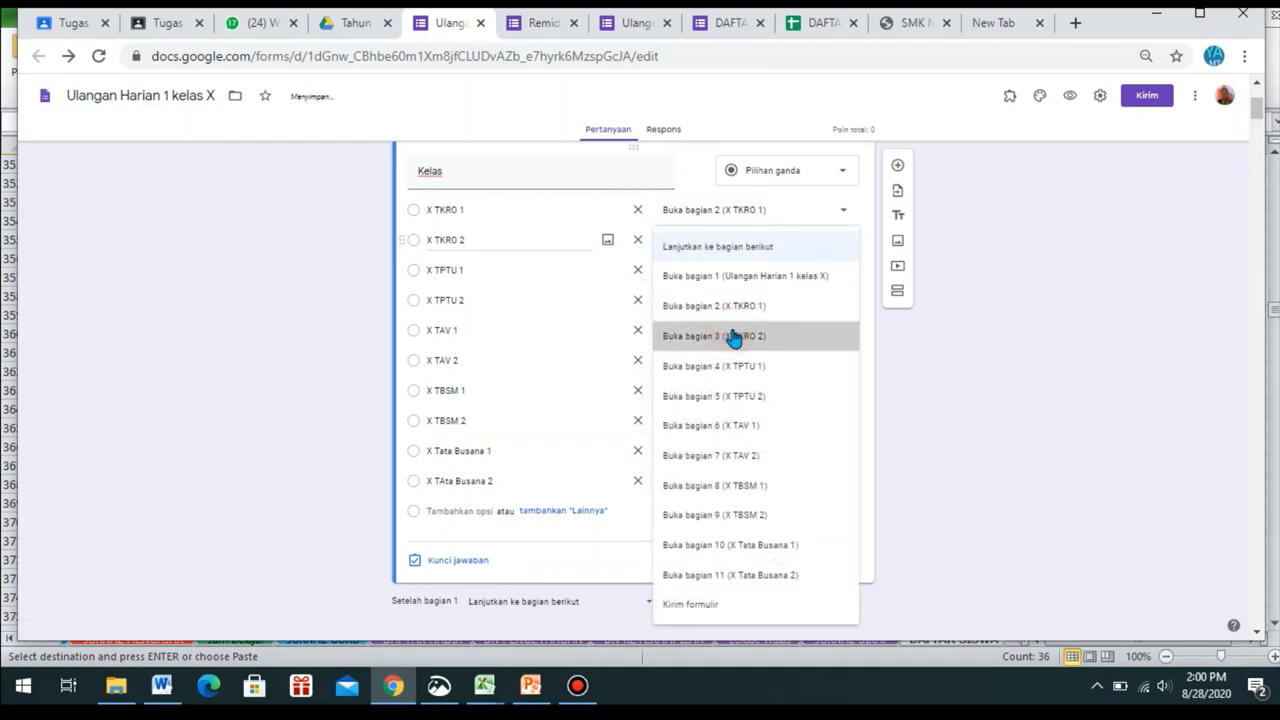
left_click(733, 336)
left_click(800, 280)
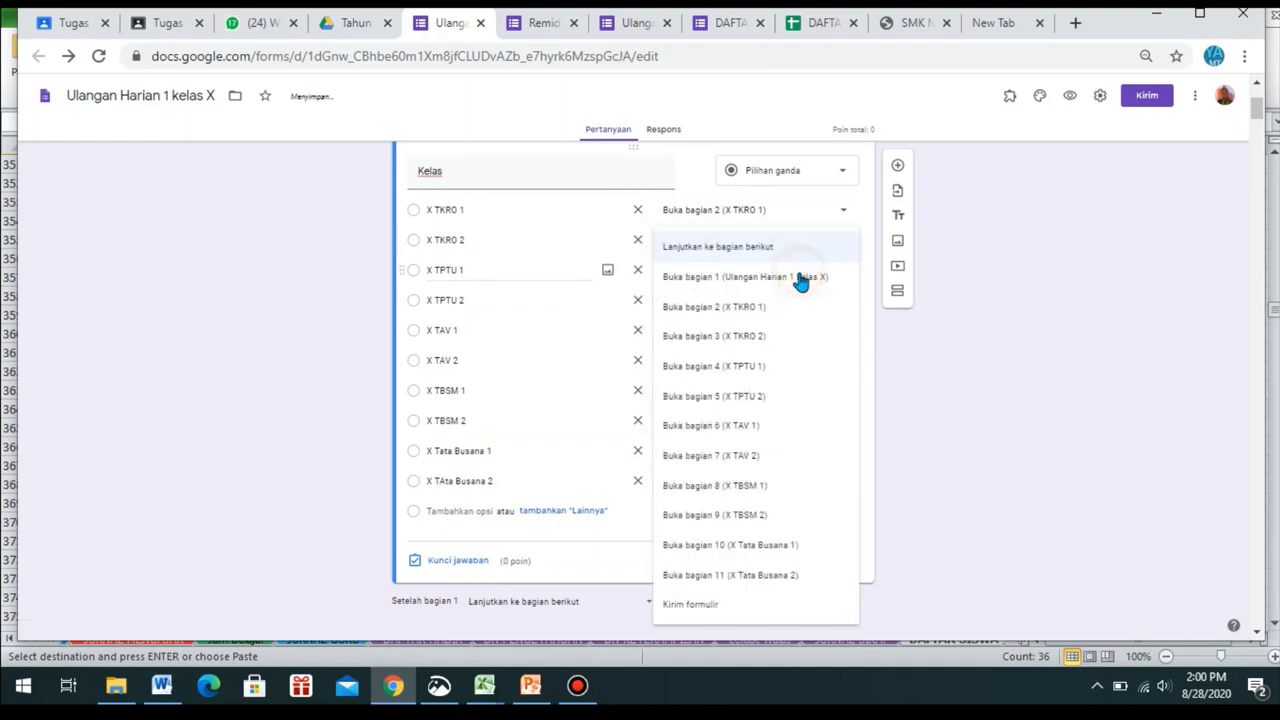
left_click(763, 368)
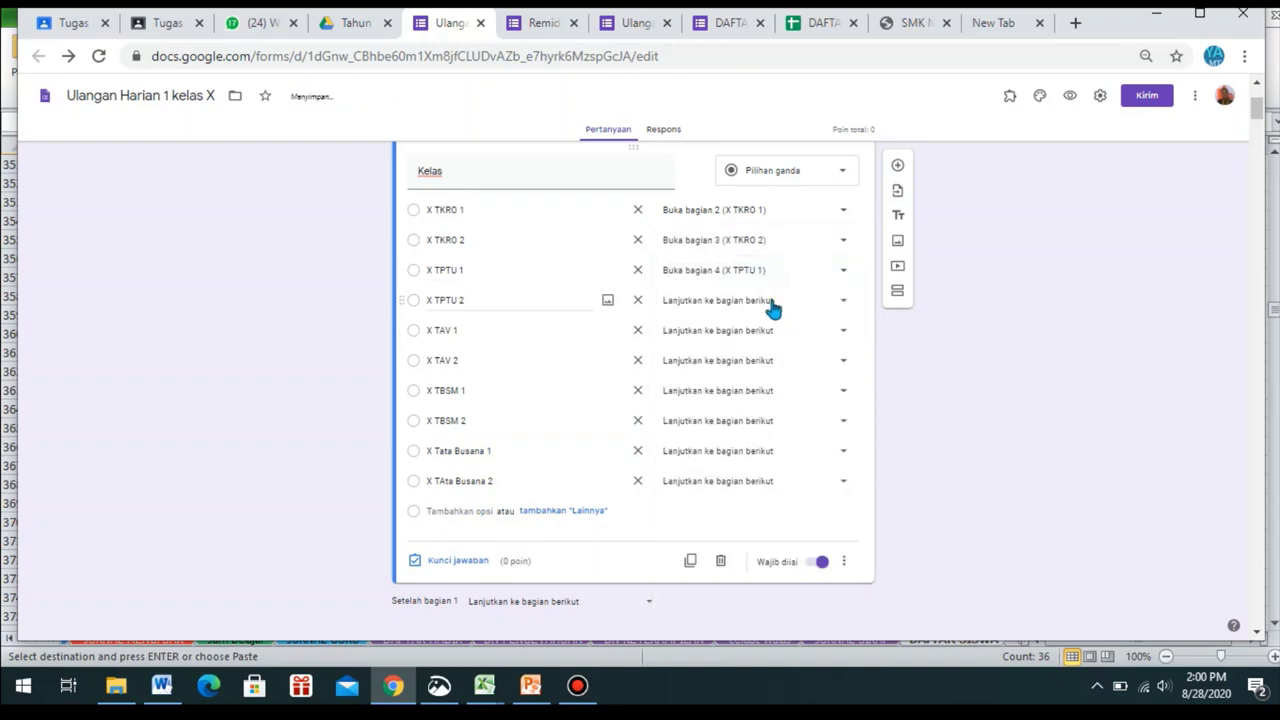
left_click(771, 300)
left_click(745, 400)
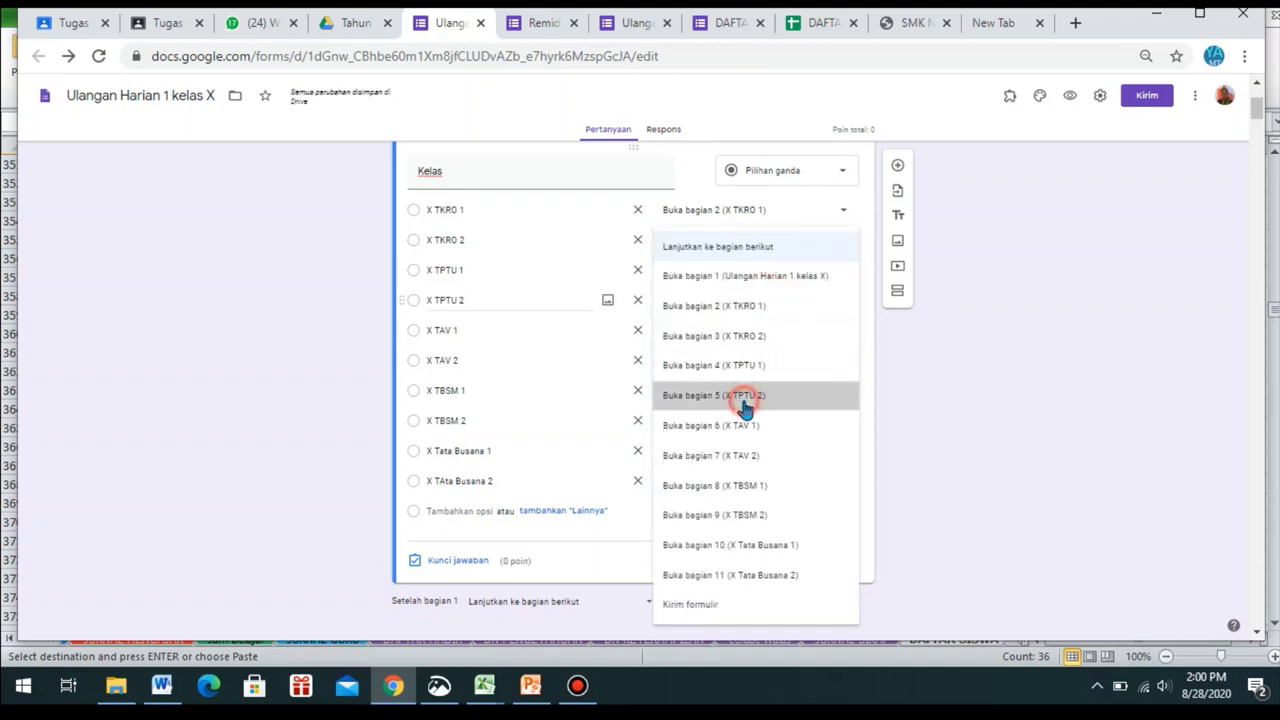
- Route X TAV 1/2, X TBSM 1/2 and X Tata Busana 1/2 to sections 6–11
left_click(773, 332)
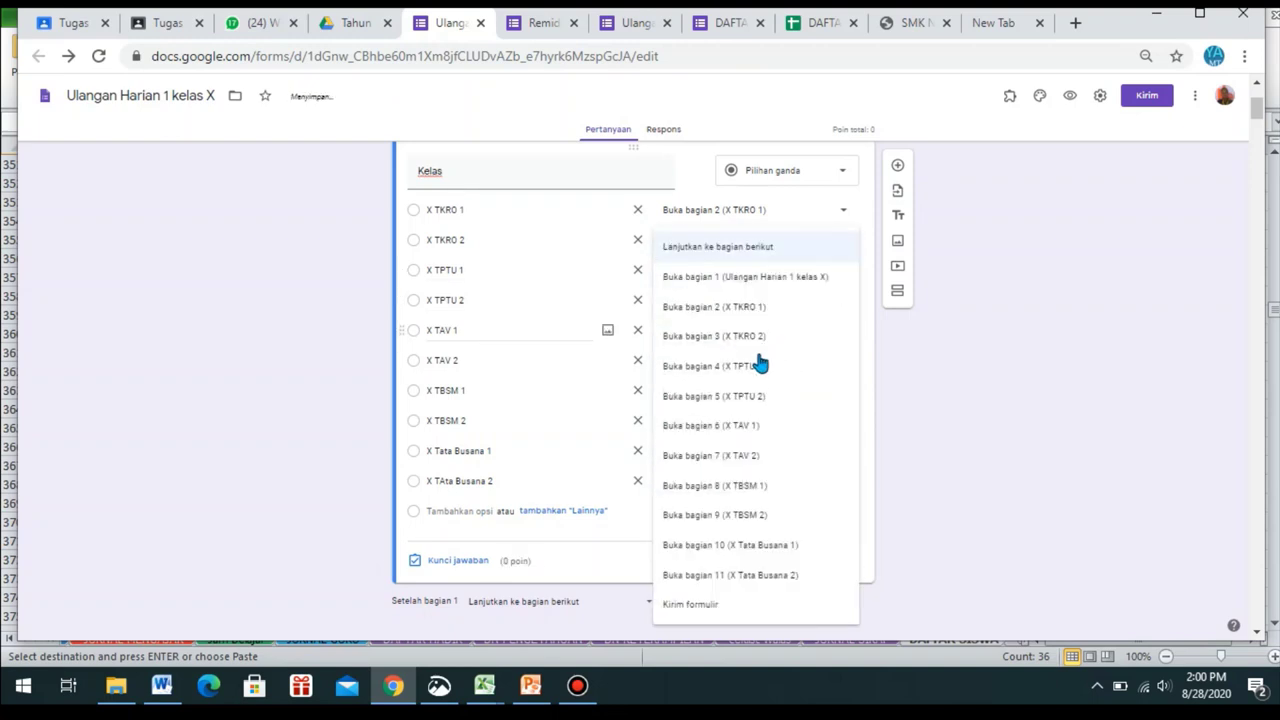
left_click(757, 424)
left_click(785, 355)
left_click(762, 456)
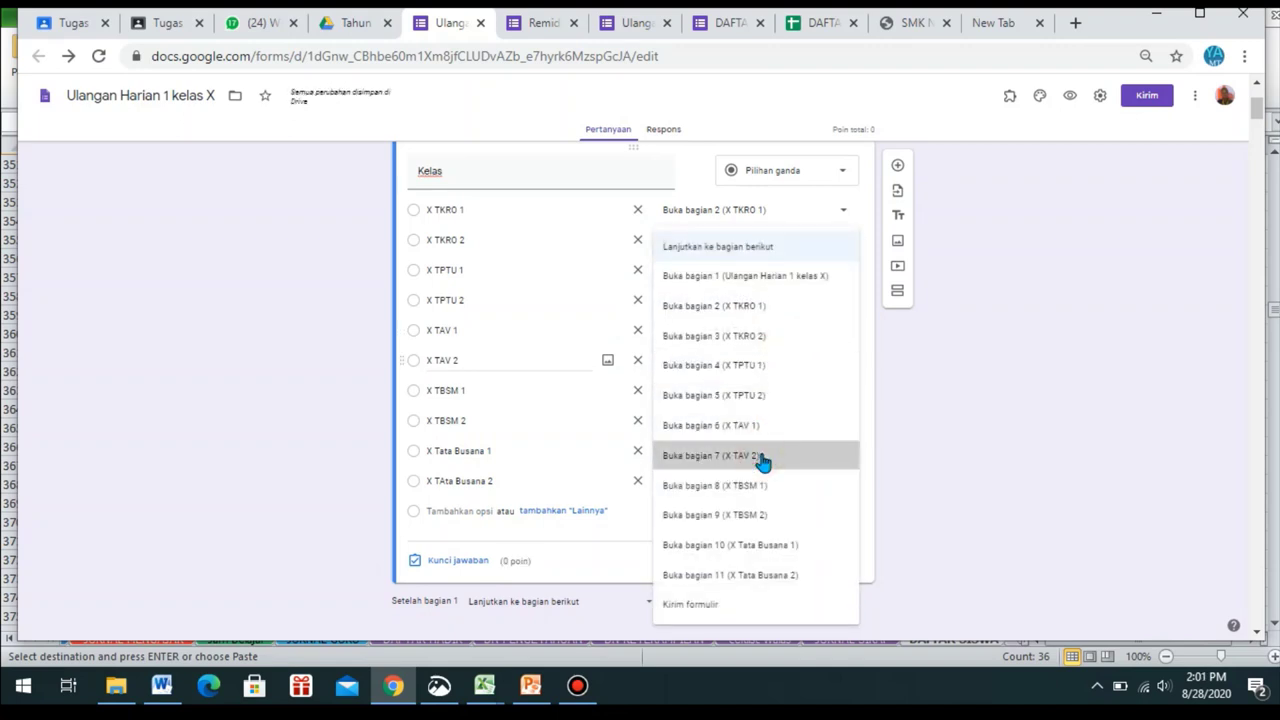
left_click(772, 396)
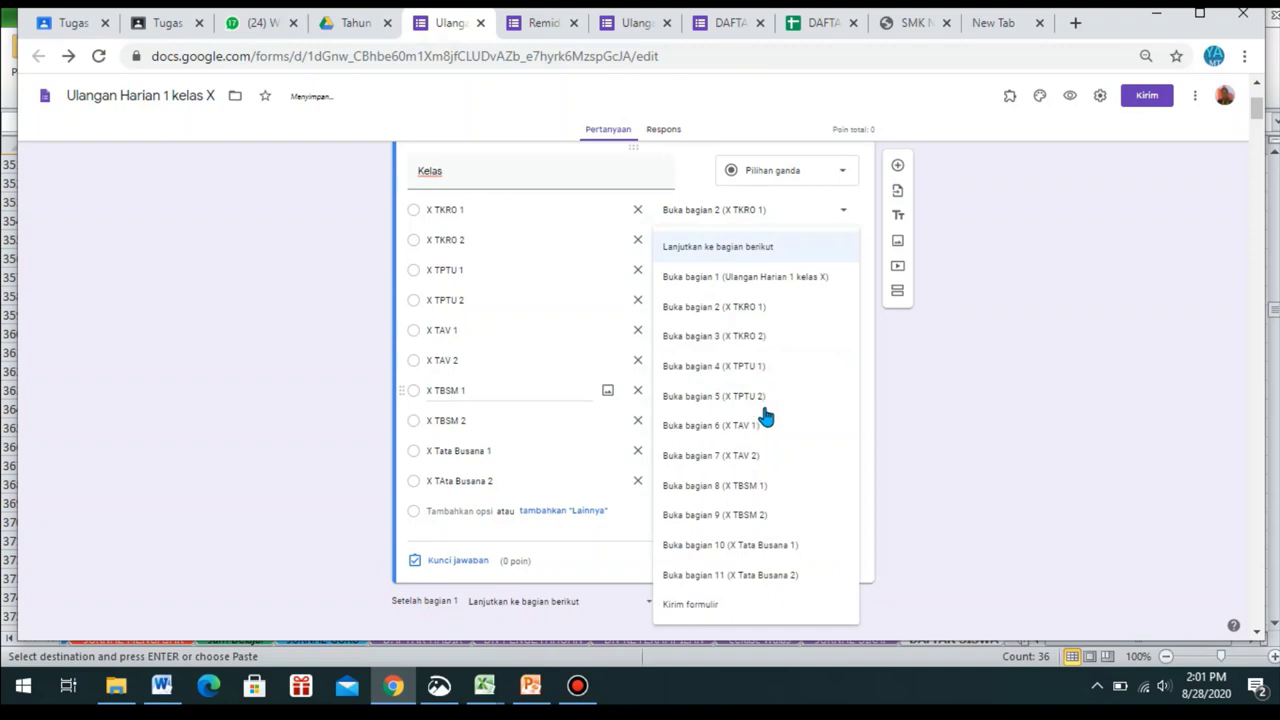
left_click(752, 487)
left_click(764, 420)
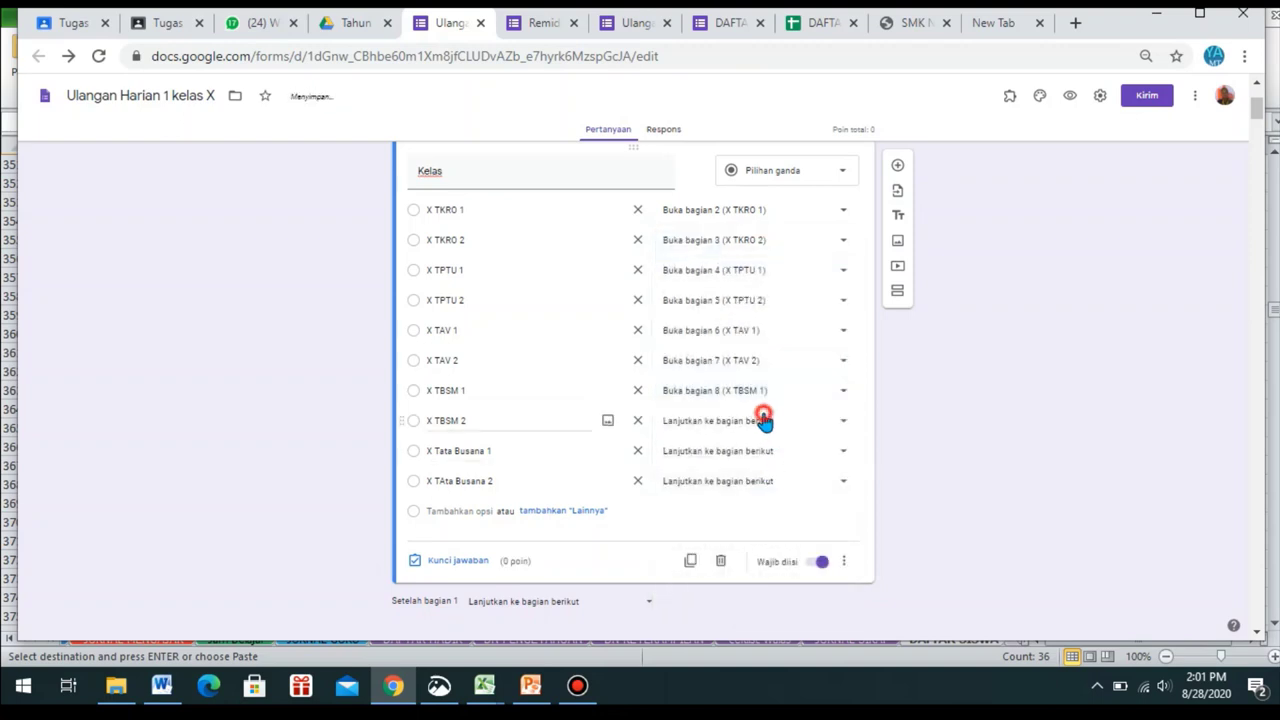
left_click(758, 524)
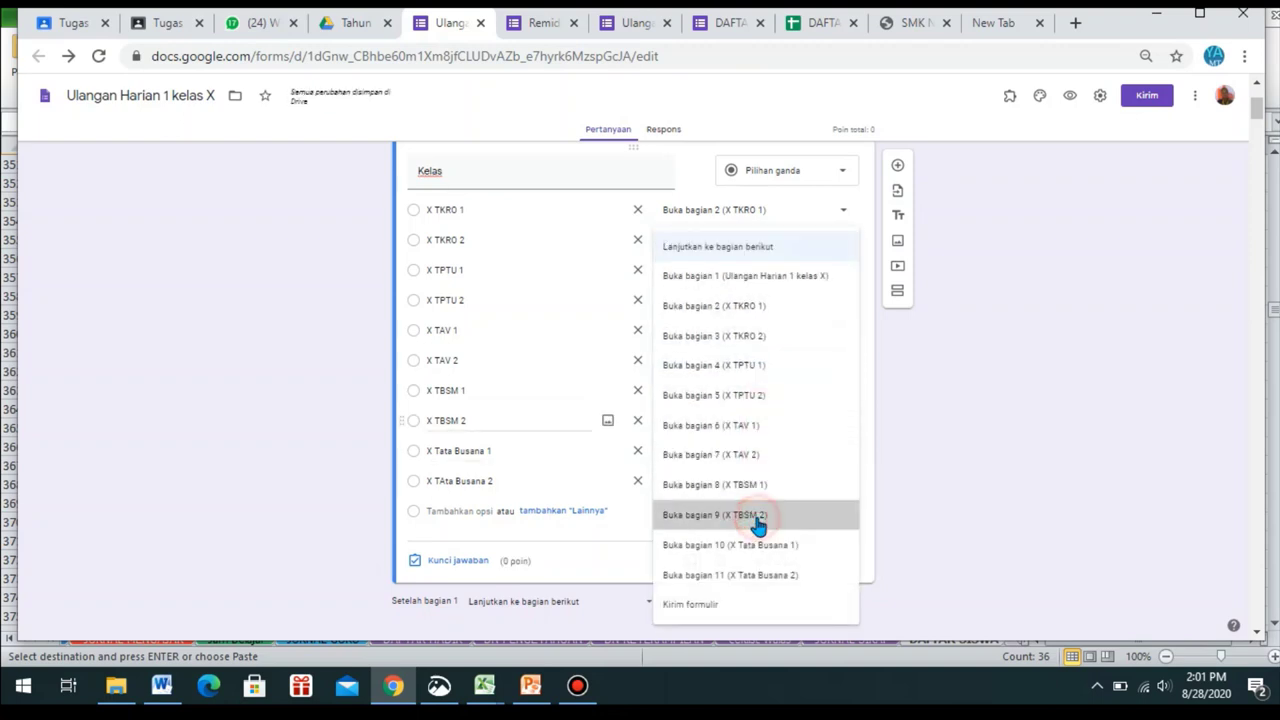
left_click(768, 456)
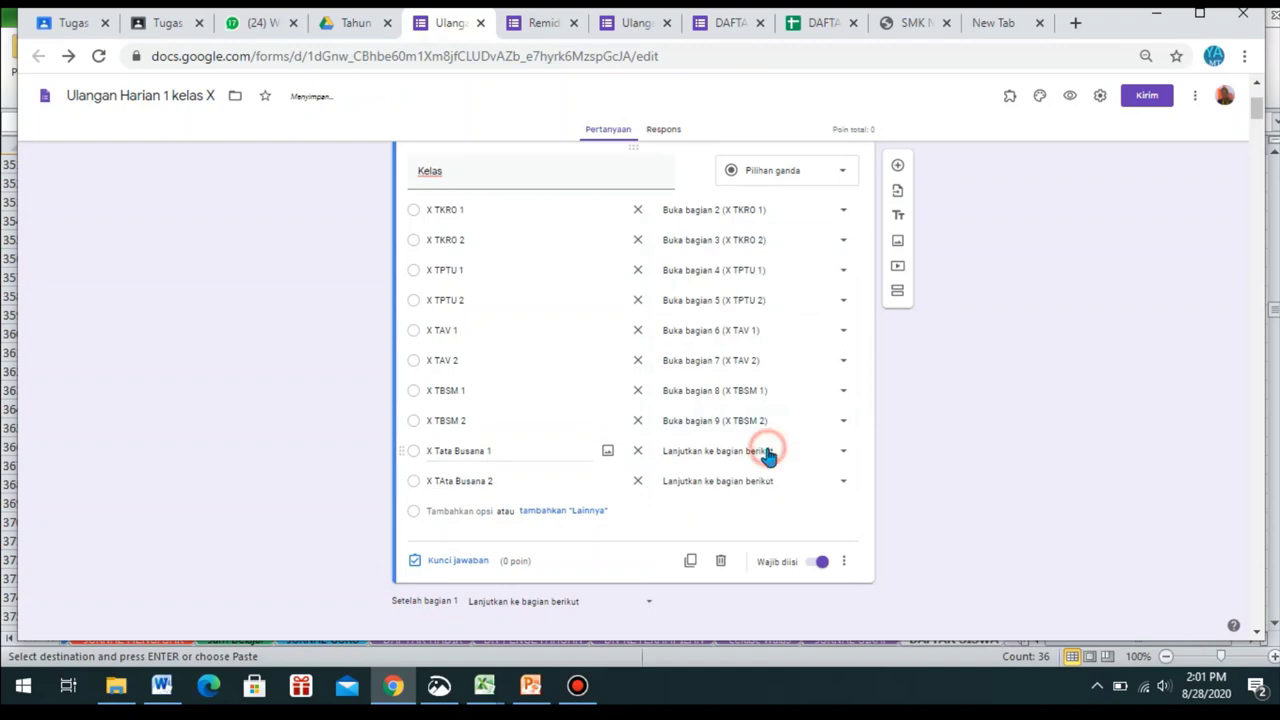
left_click(757, 552)
left_click(755, 486)
left_click(743, 574)
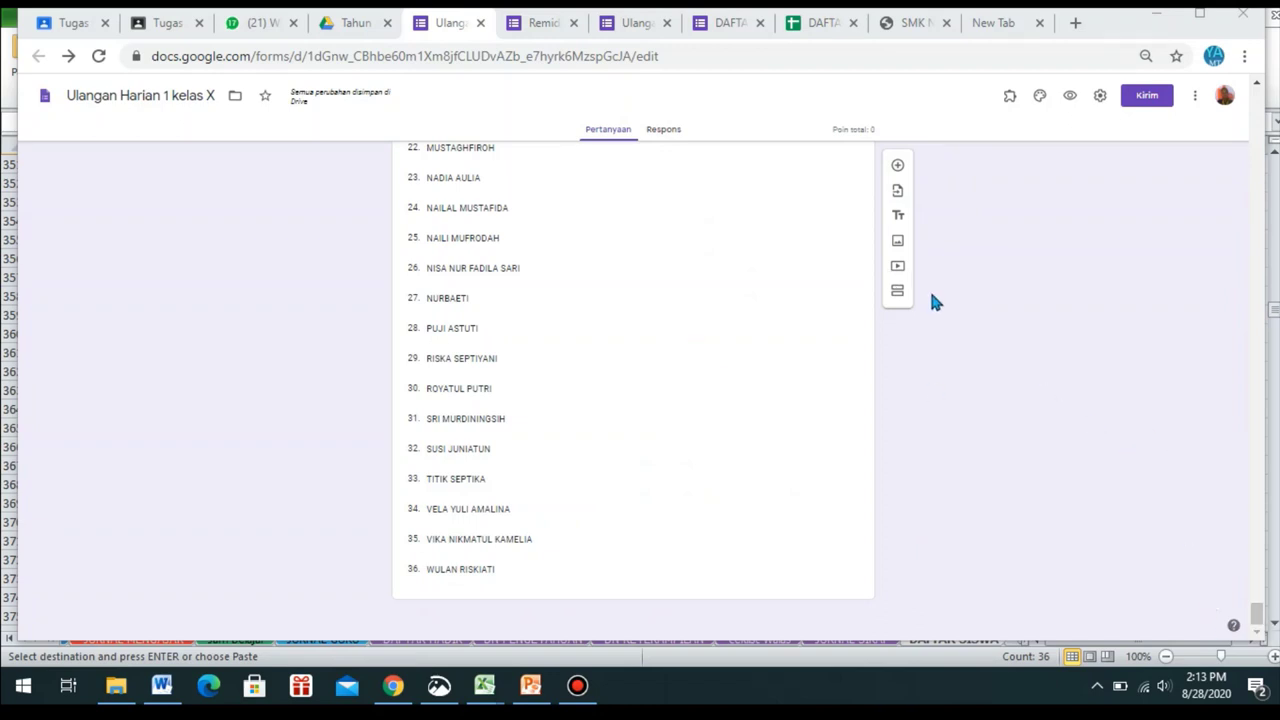
- Add a new section titled 'Soal 1-10' after the student name list
left_click(898, 291)
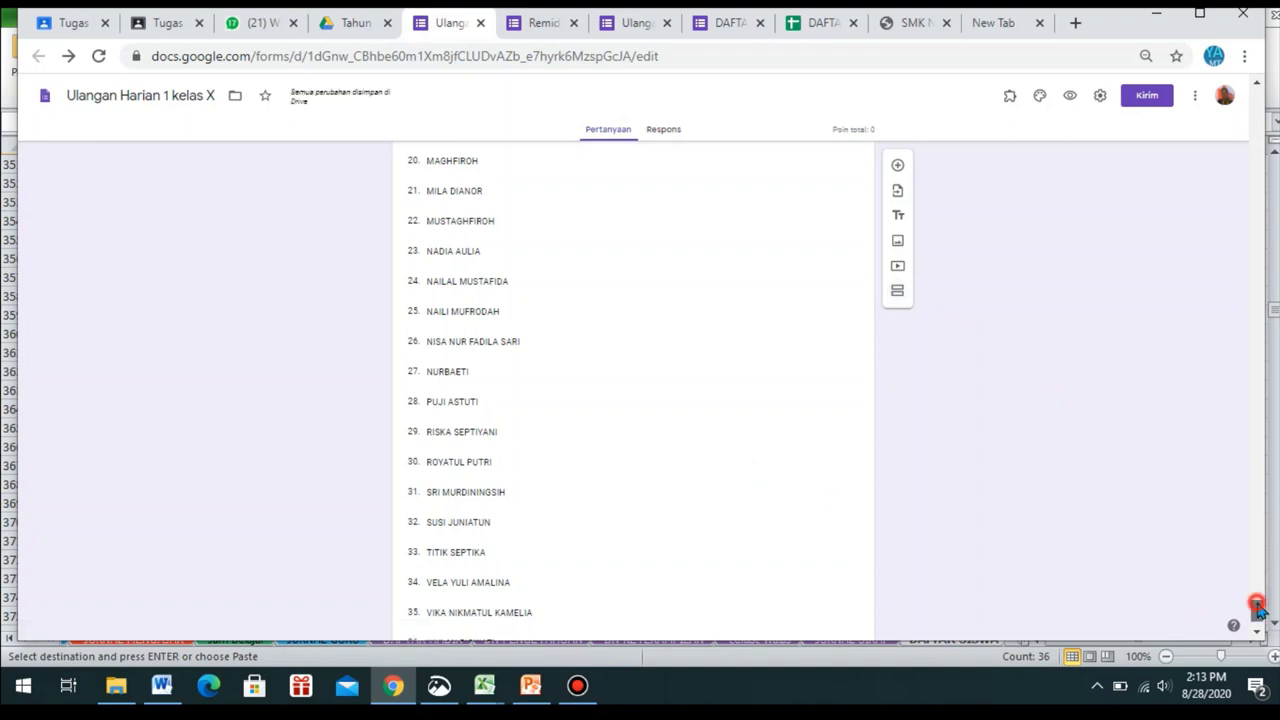
scroll(1260, 610, "down", 2)
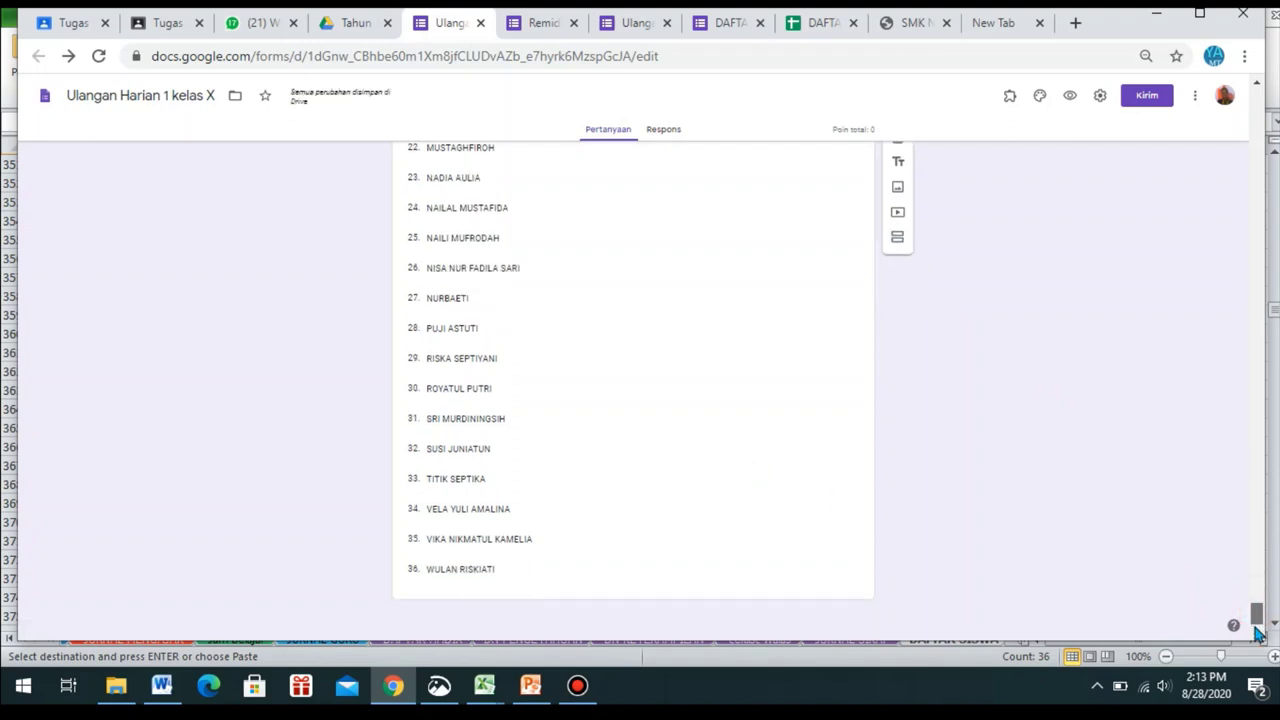
left_click(781, 402)
left_click_drag(1258, 612, 1262, 633)
left_click(897, 291)
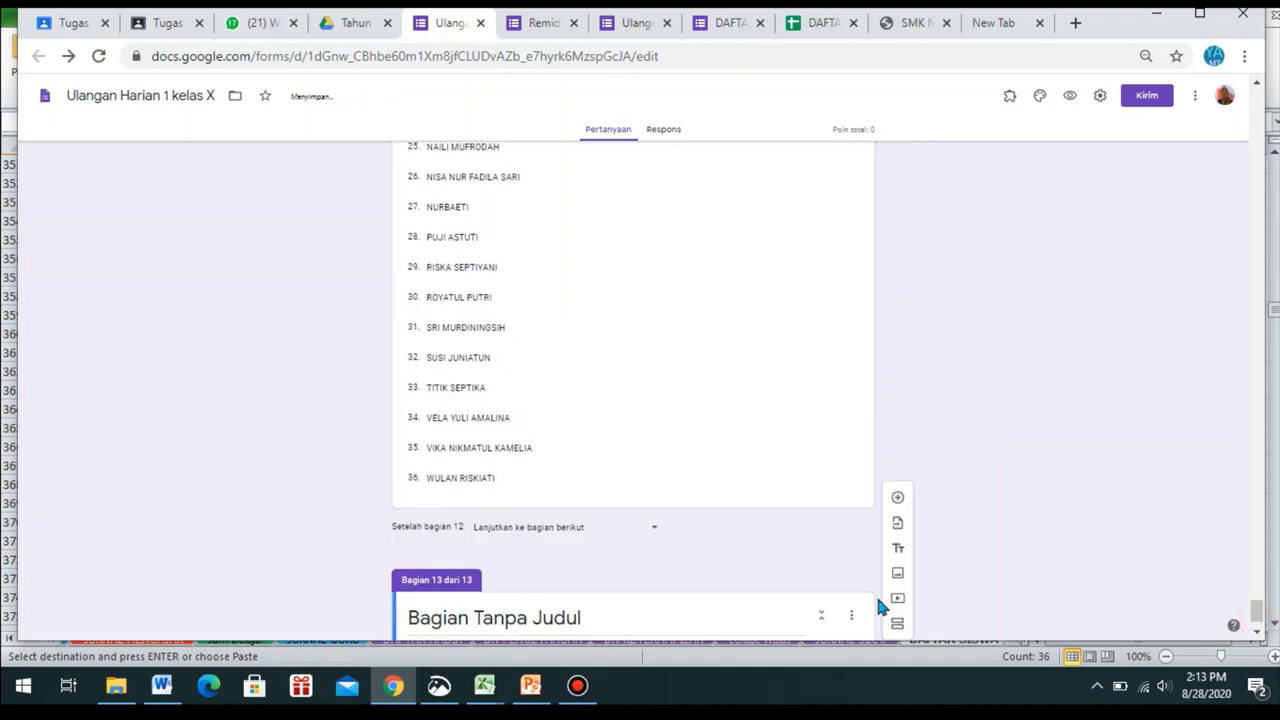
left_click(615, 624)
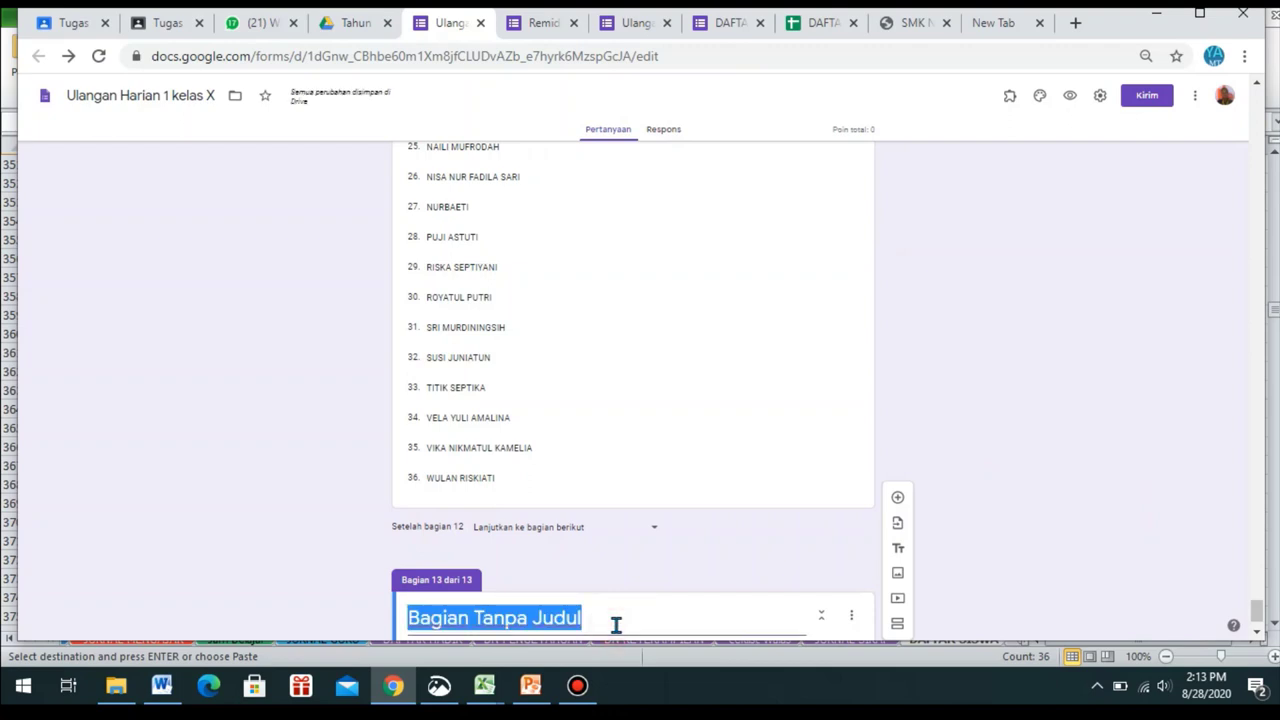
type("Soal 1")
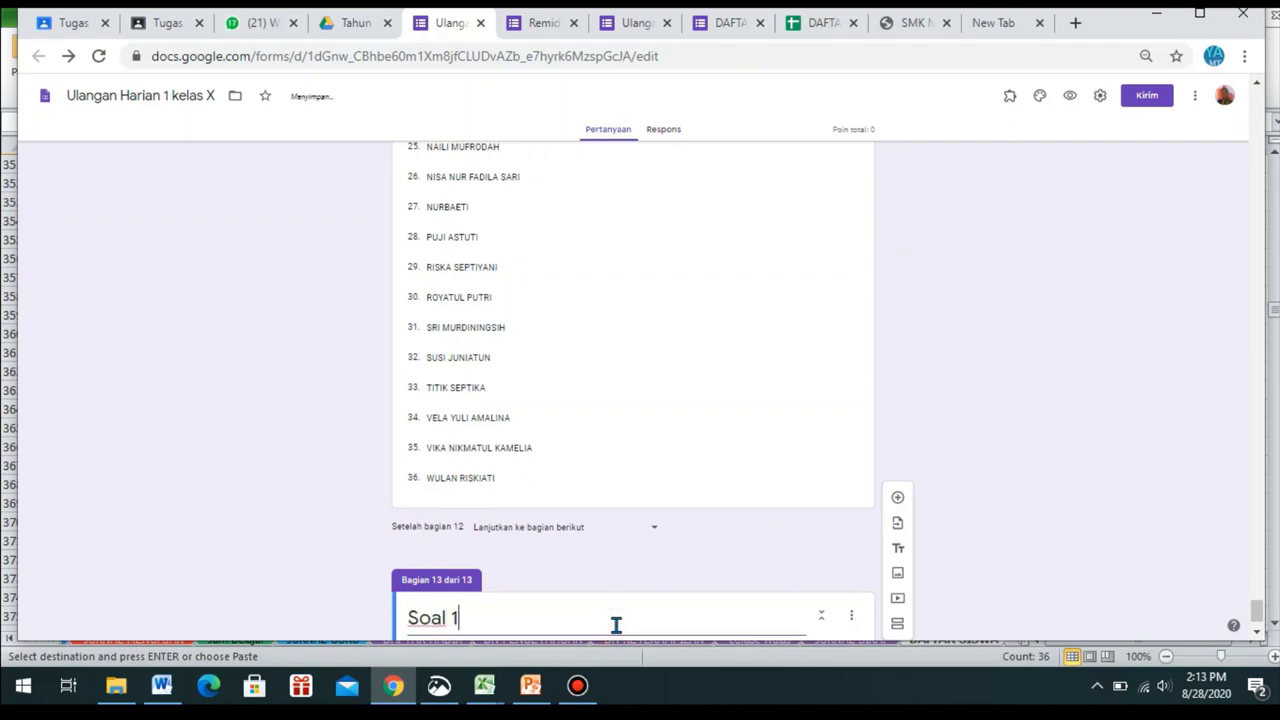
type("-10")
- Add a first question to the Soal 1-10 section and review its question type
scroll(1257, 606, "down", 1)
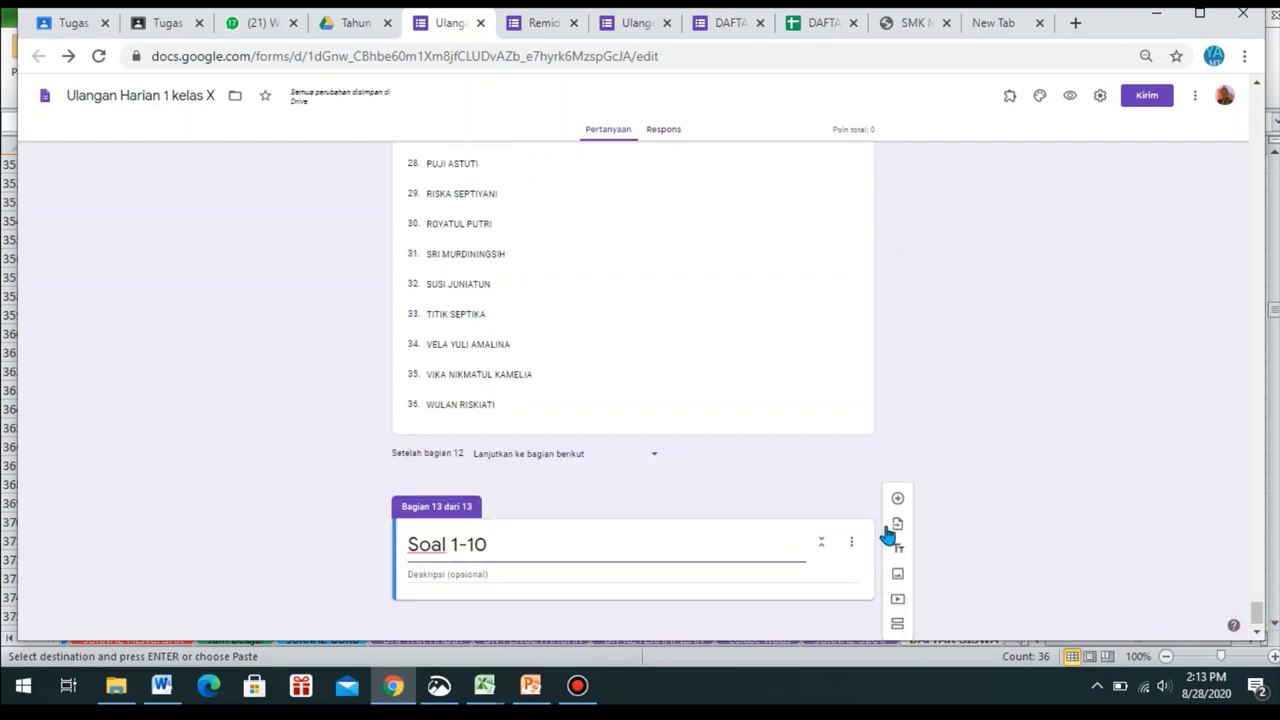
left_click(897, 498)
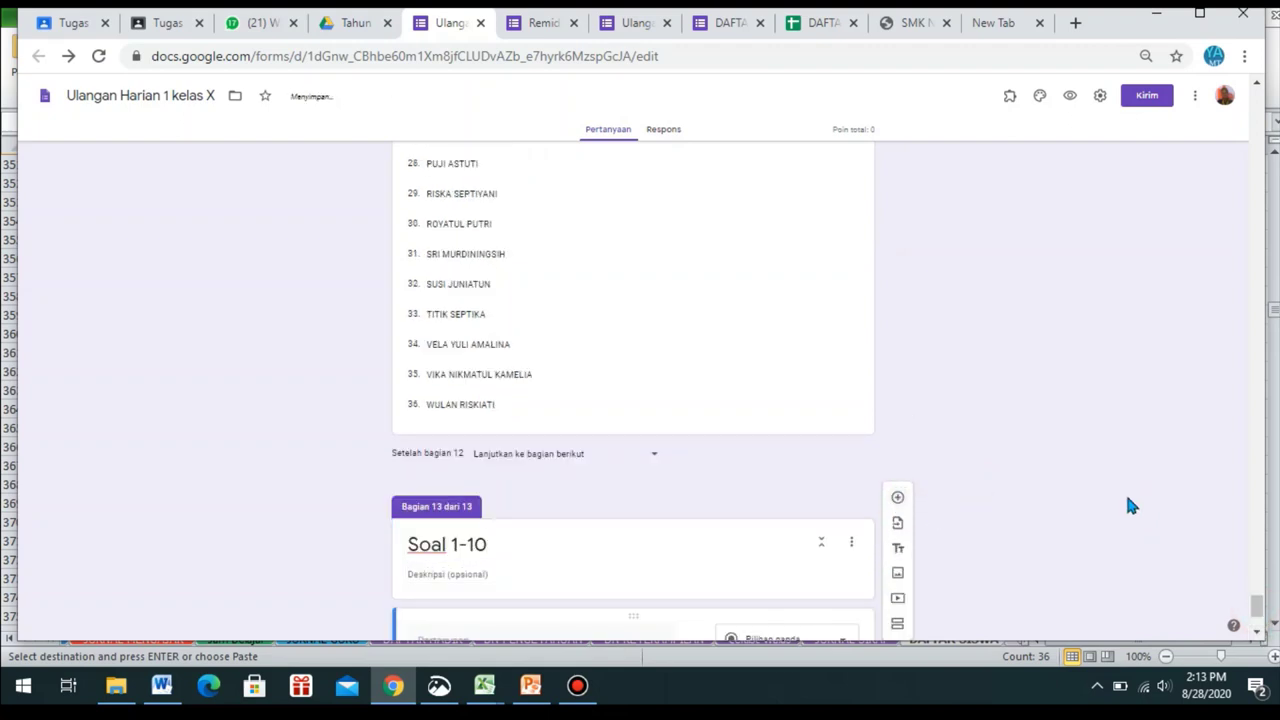
scroll(1257, 606, "down", 2)
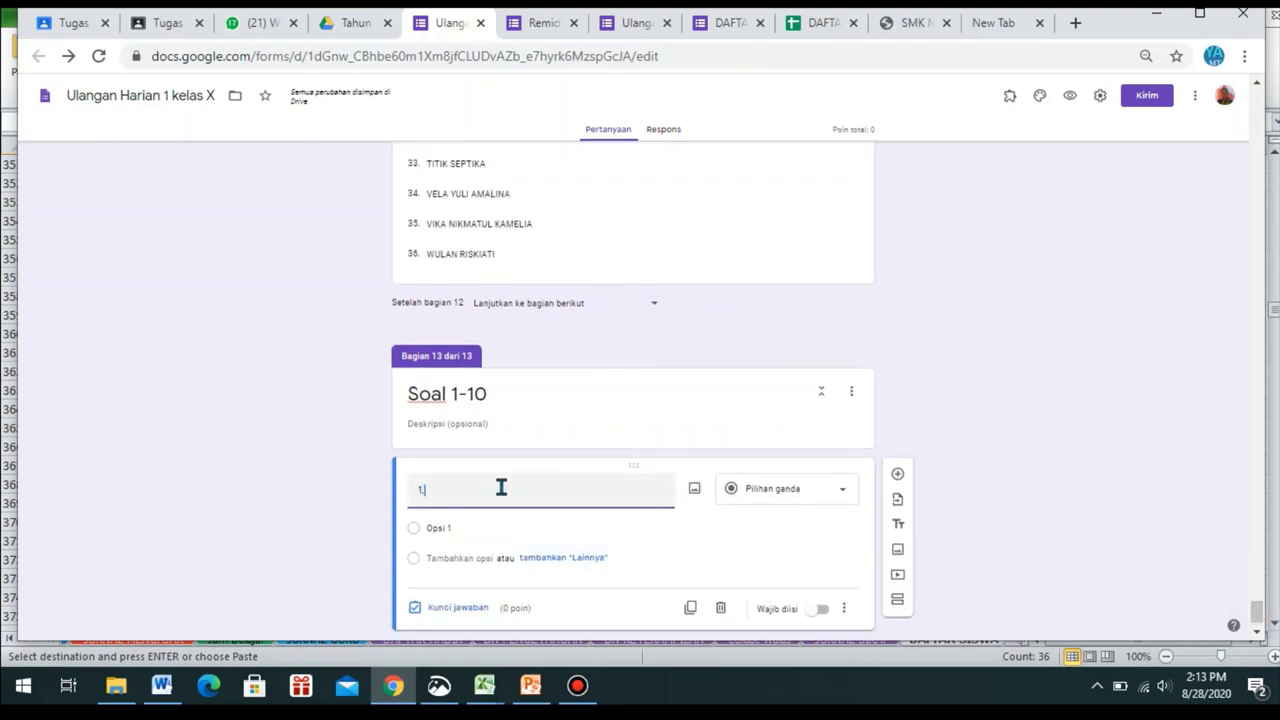
left_click(815, 493)
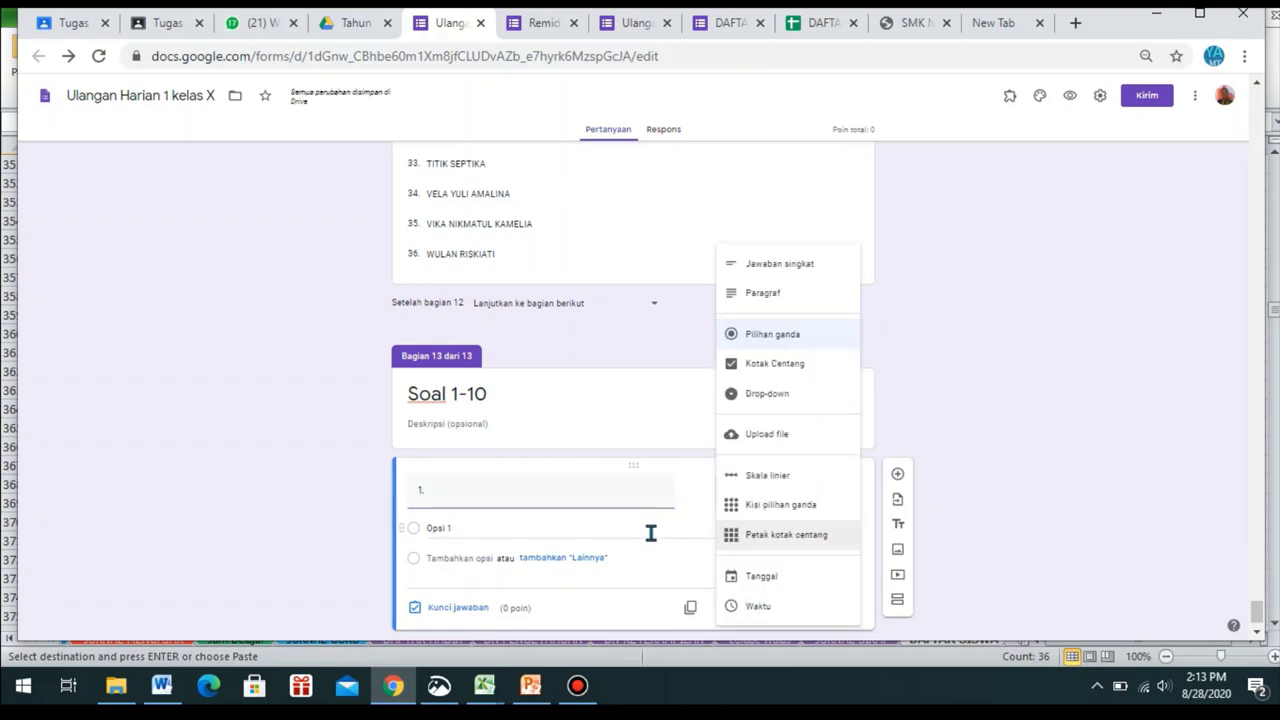
- Keep question 1 multiple choice and add questions titled 2., 3., 4. and 5
left_click(669, 508)
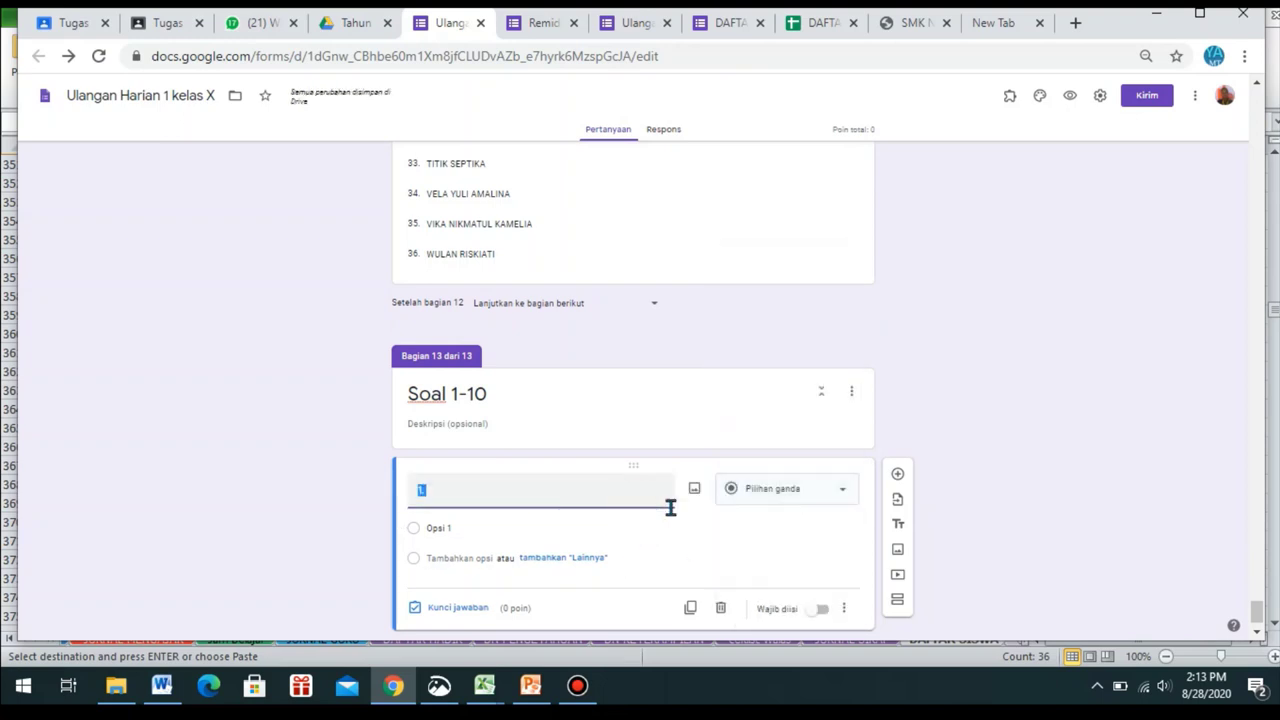
left_click(893, 476)
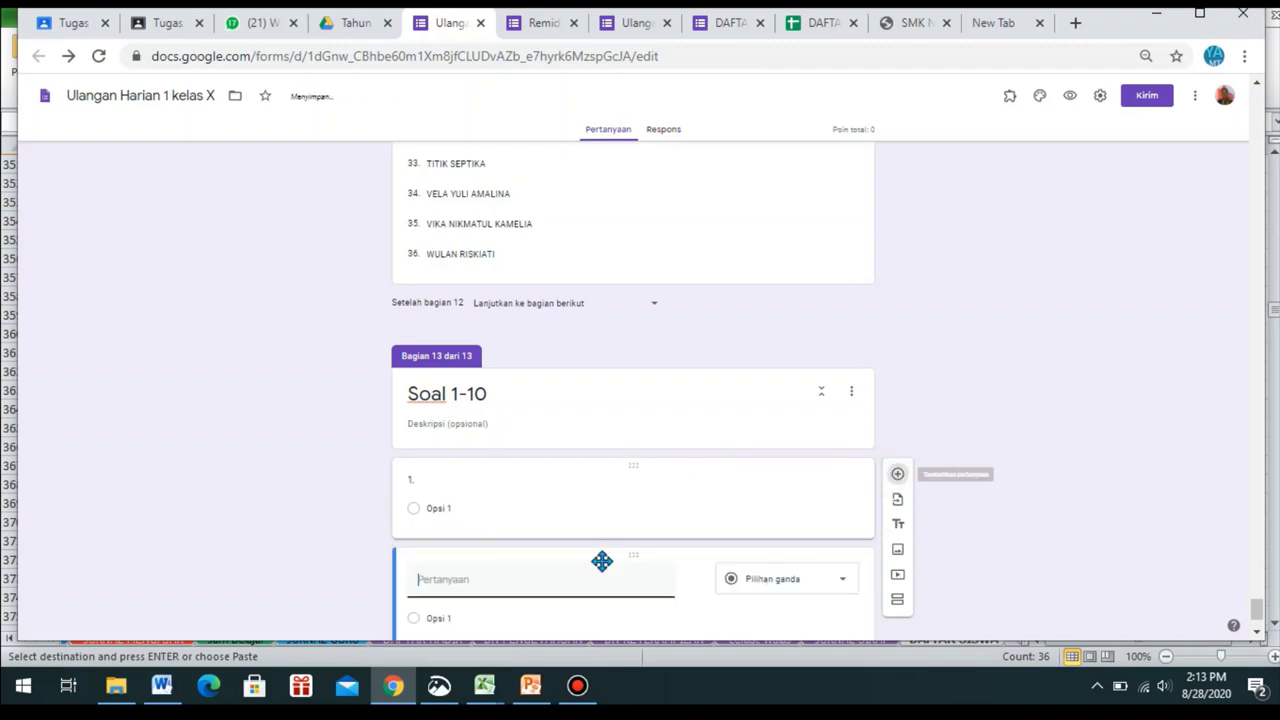
type("2")
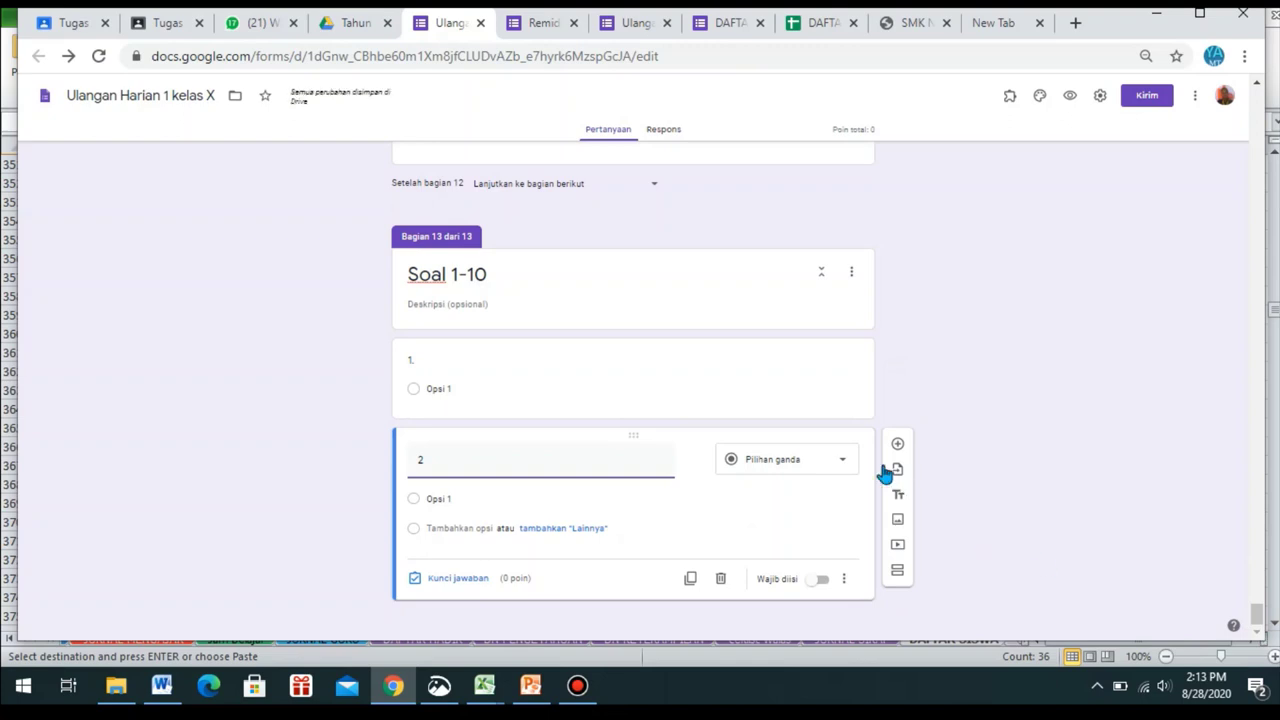
type(".")
left_click(898, 445)
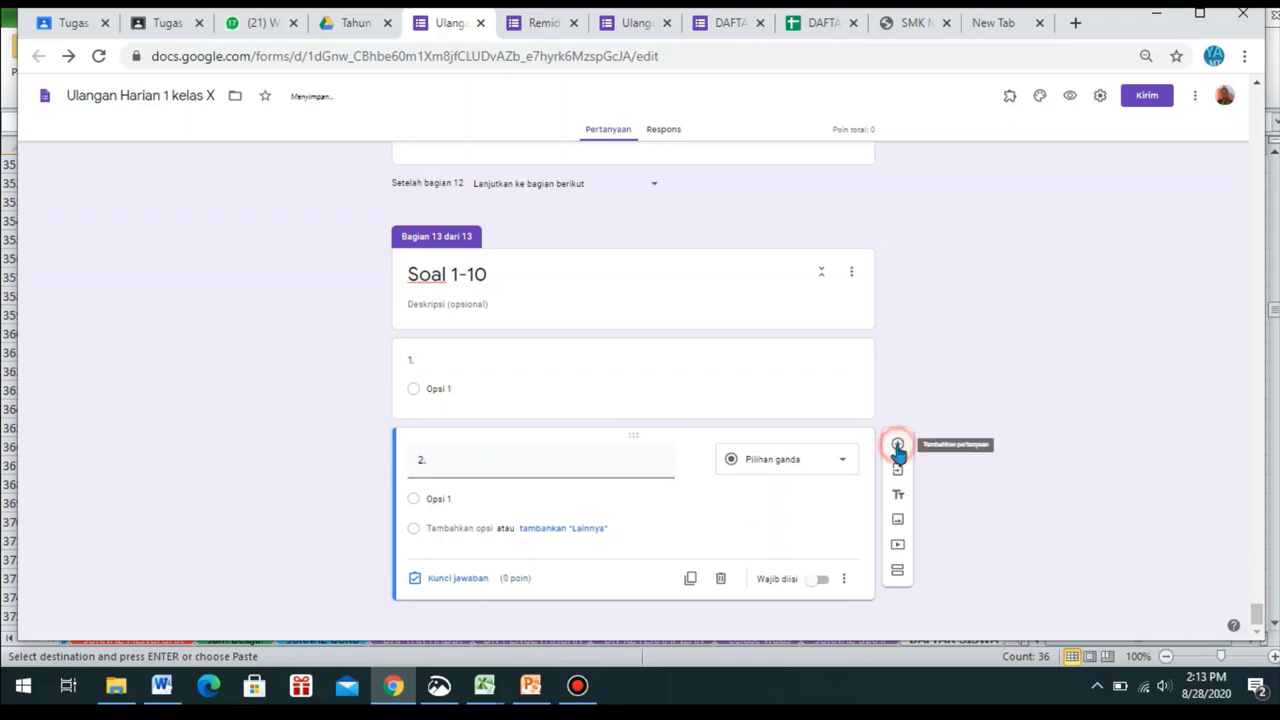
type("3")
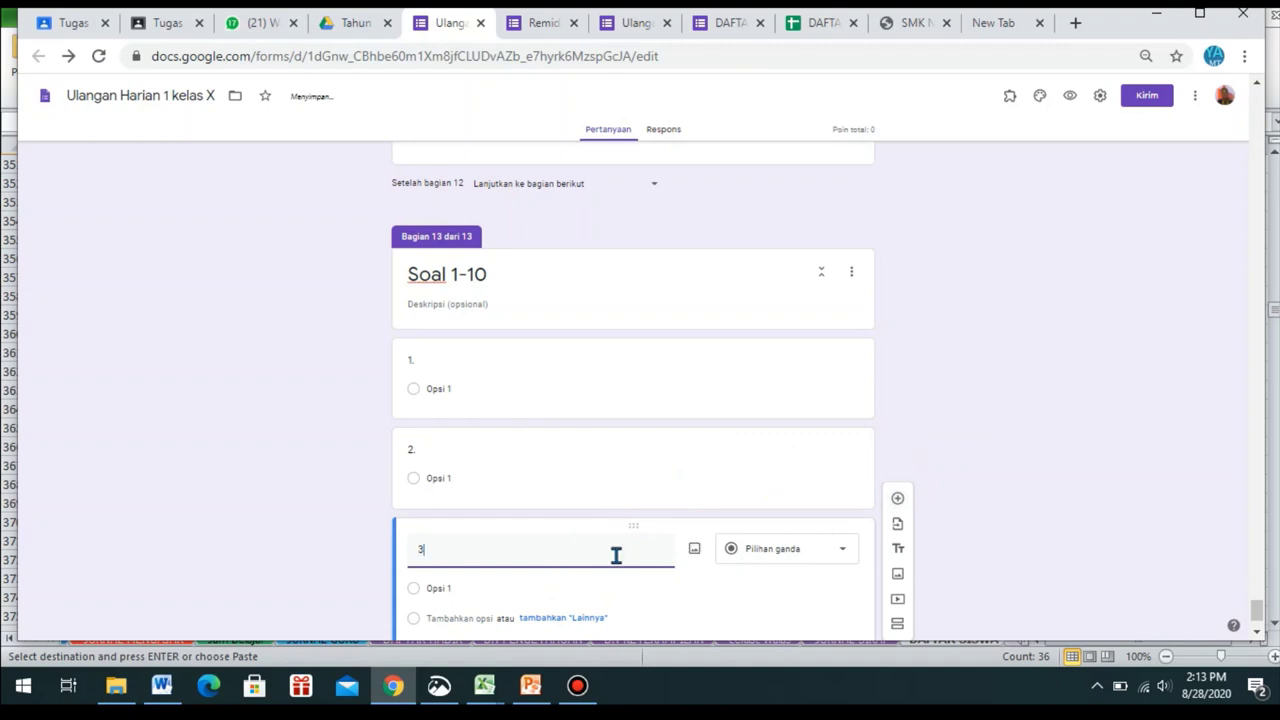
type(".")
left_click(897, 497)
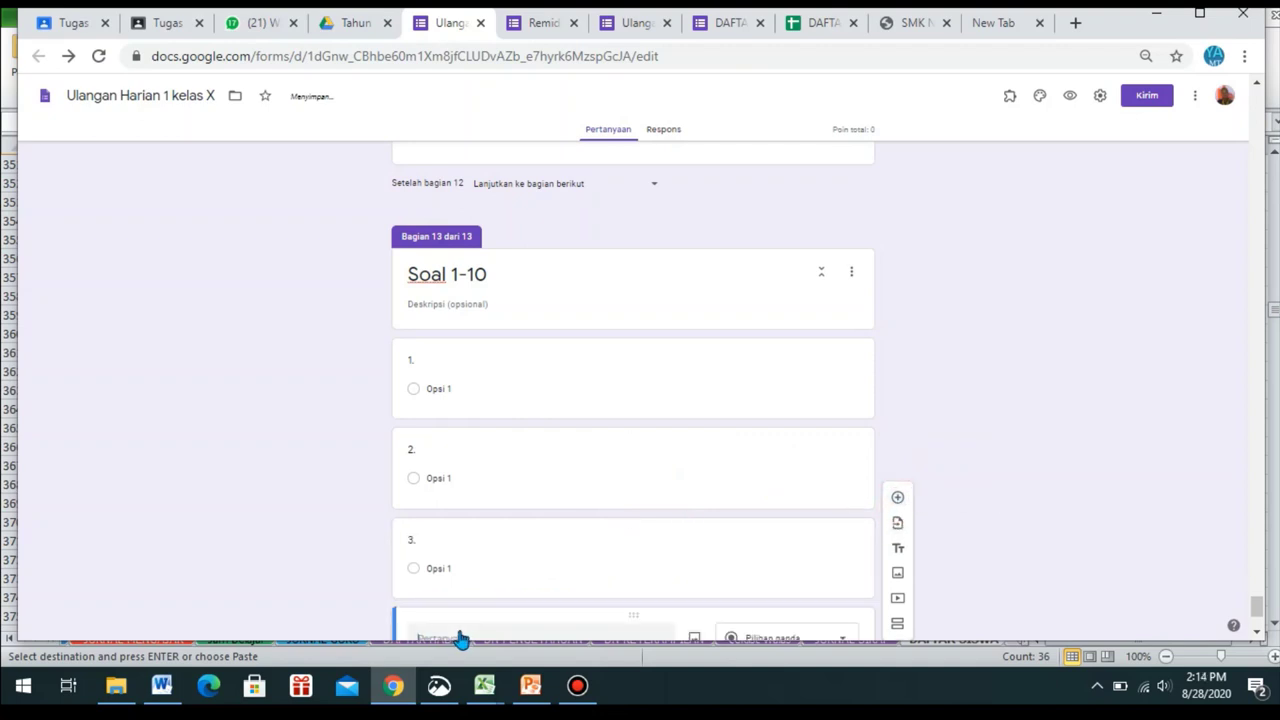
type("4.")
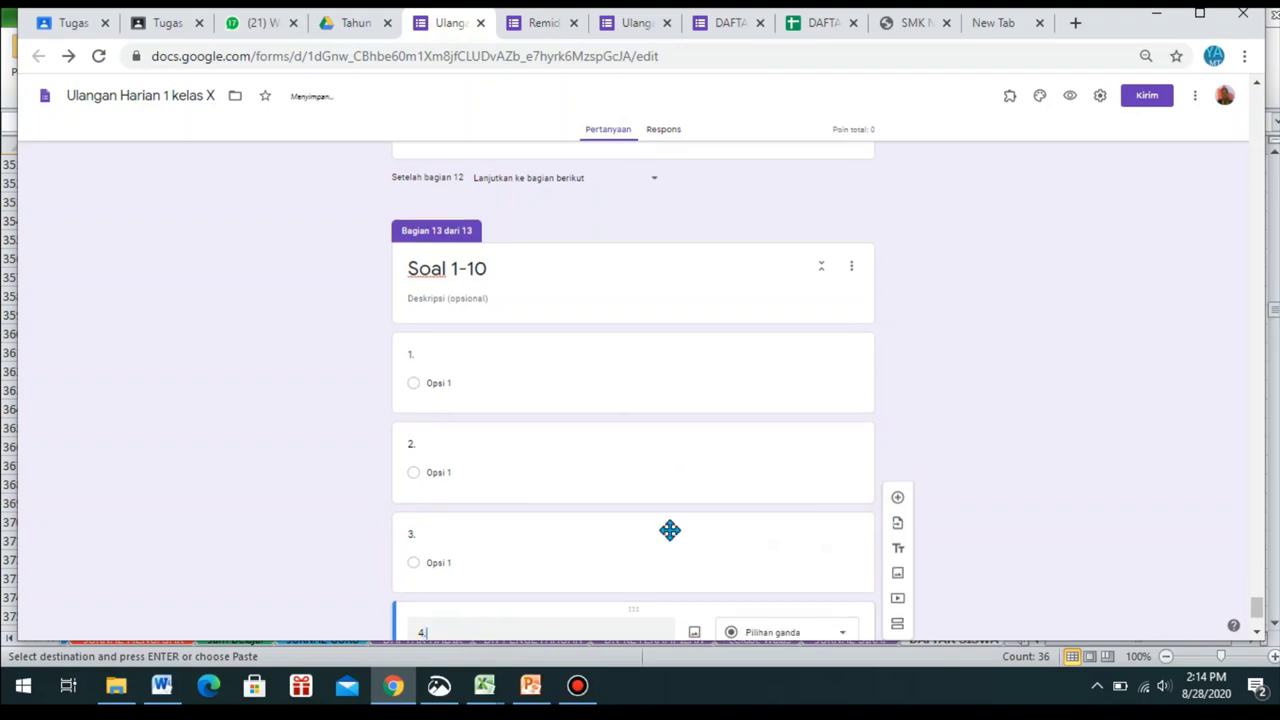
left_click(899, 501)
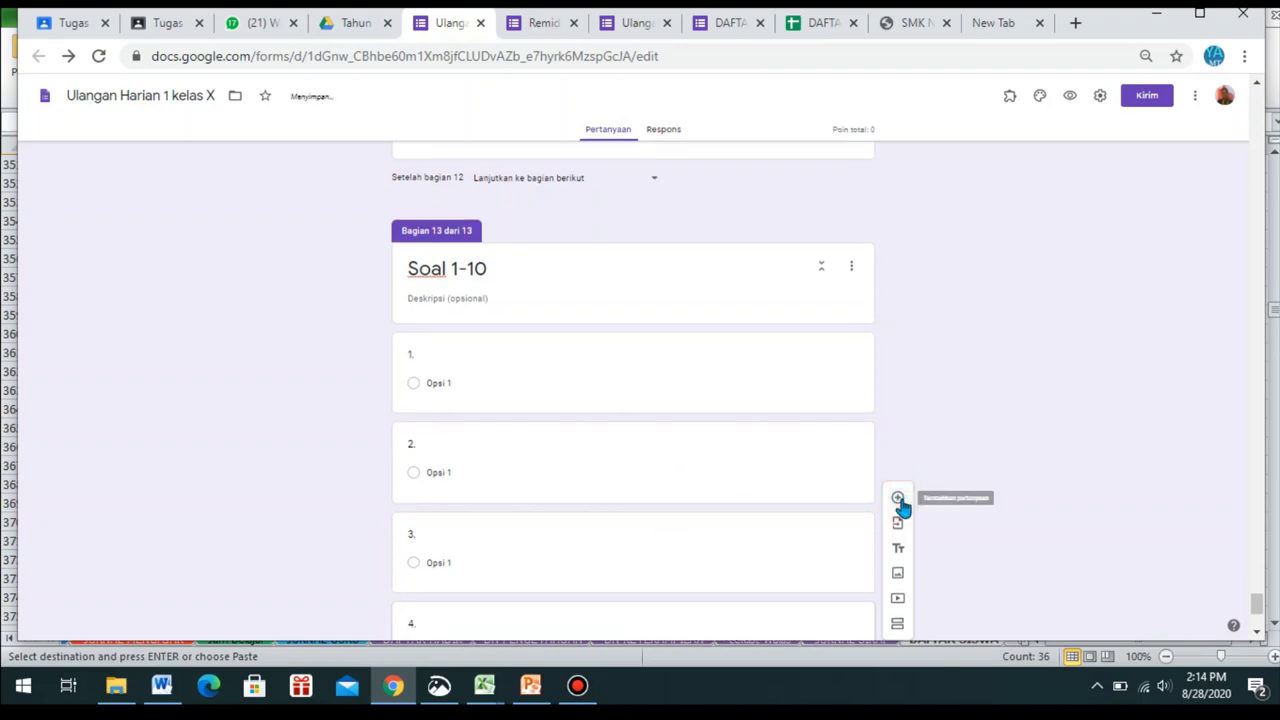
left_click_drag(1251, 608, 1252, 618)
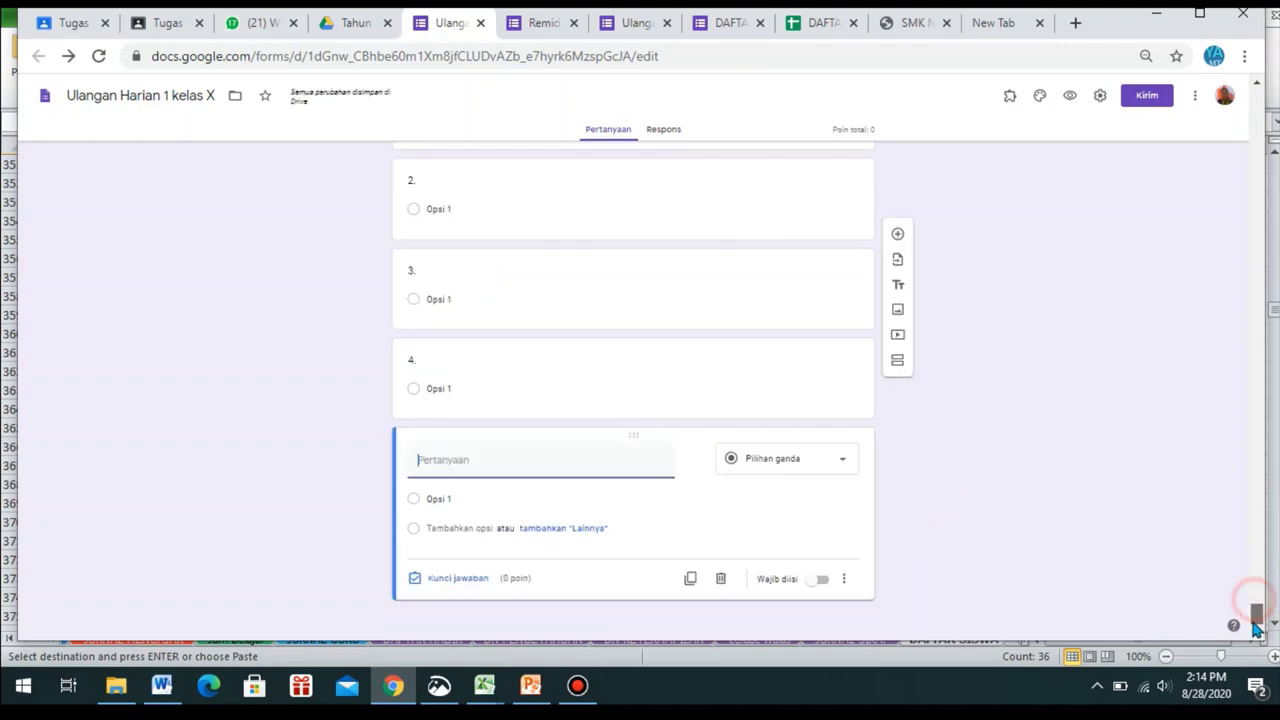
type("5.")
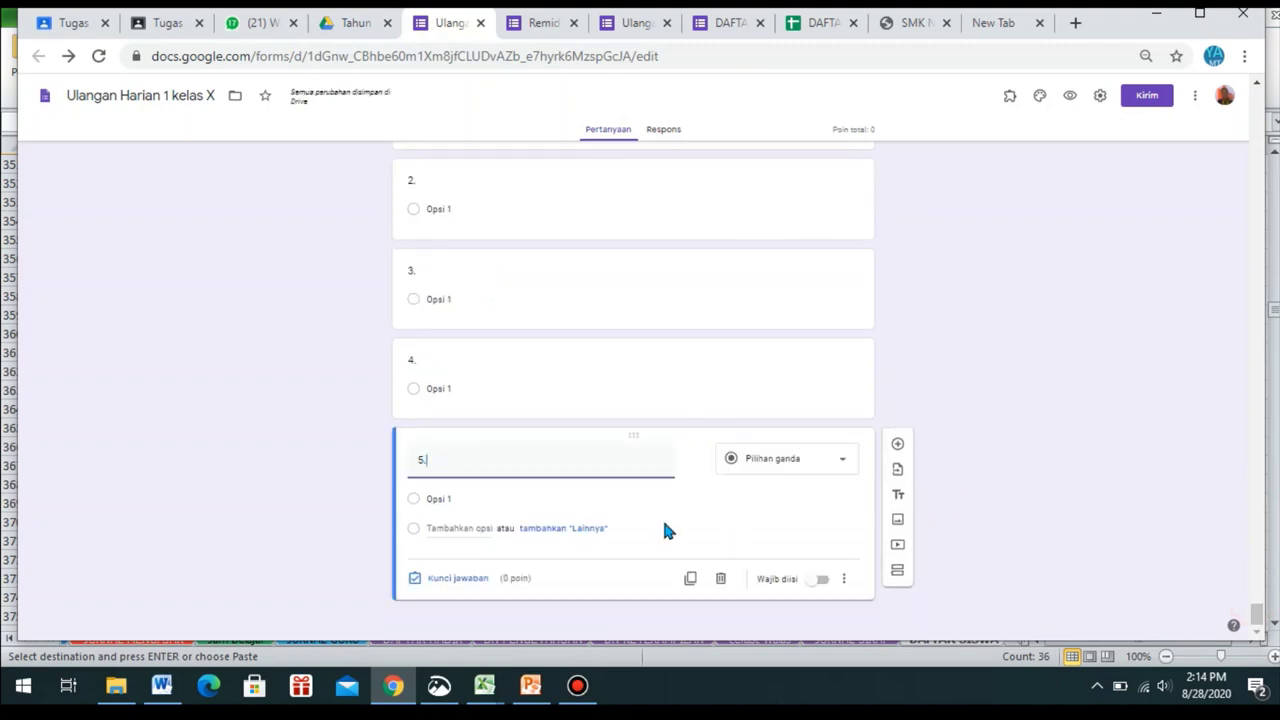
- Add questions 6., 7., 8., 9. and a tenth question, making question 10 required
left_click(903, 448)
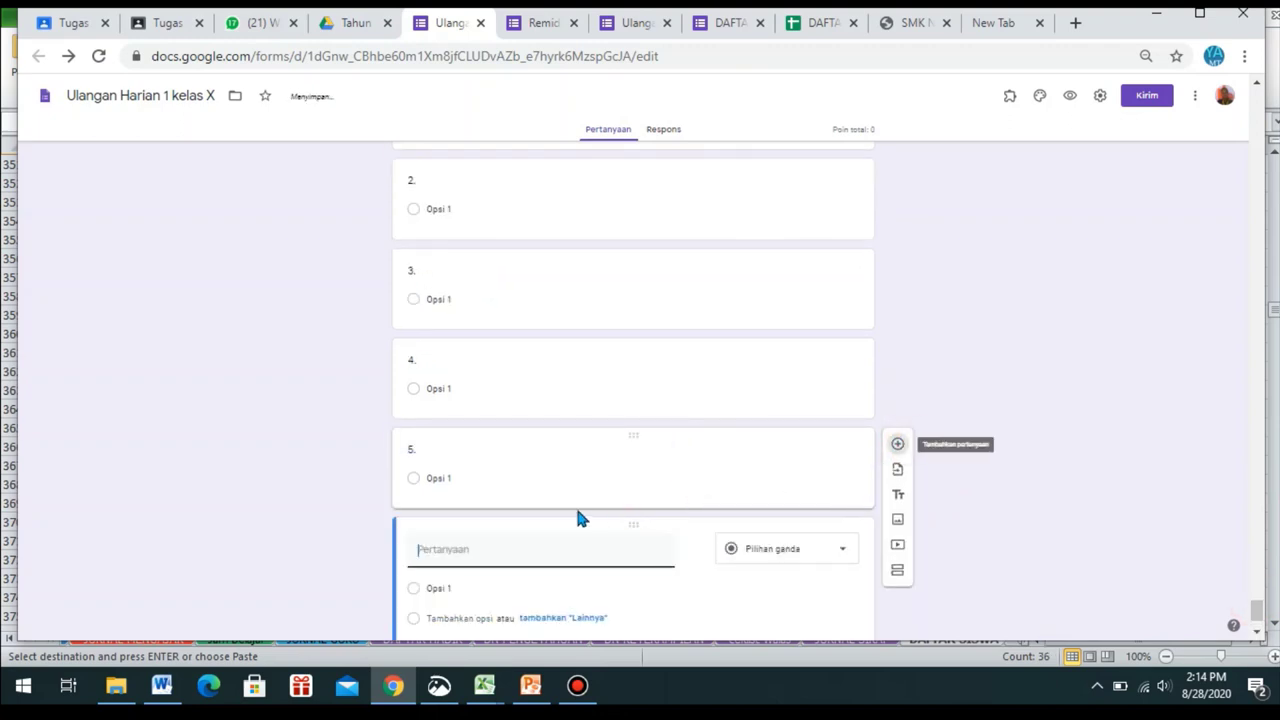
type("6.")
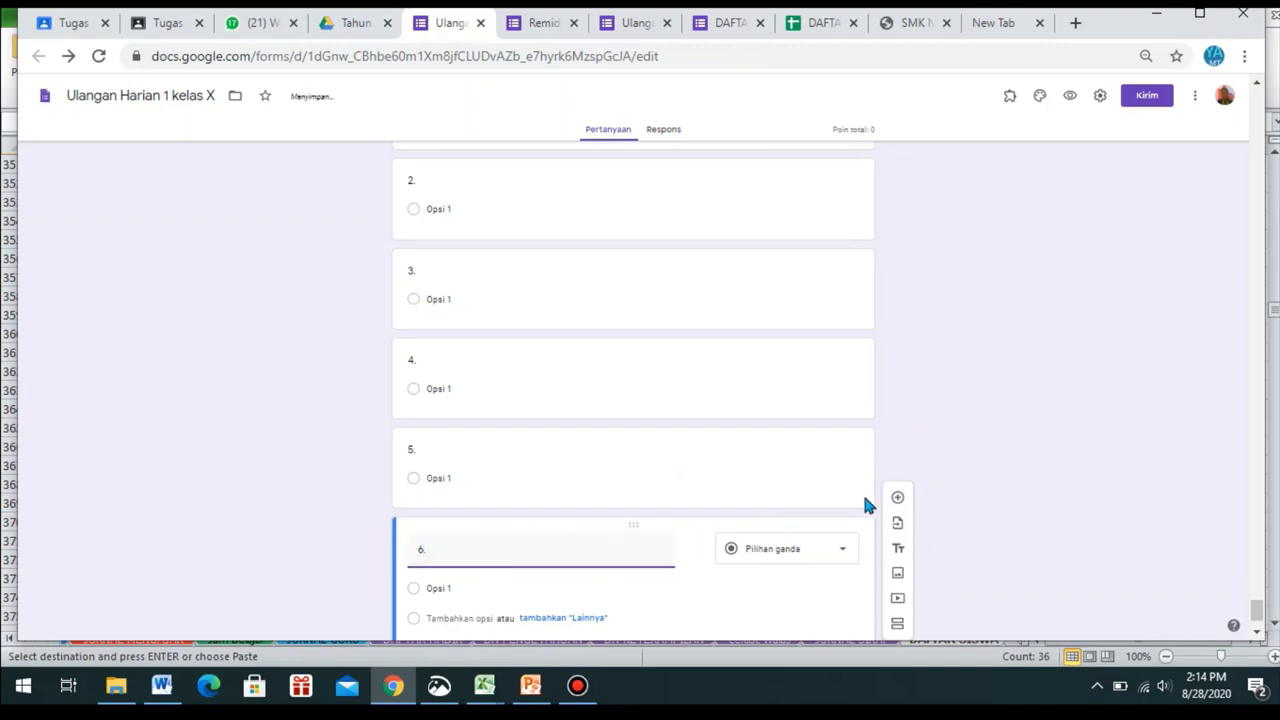
left_click(897, 498)
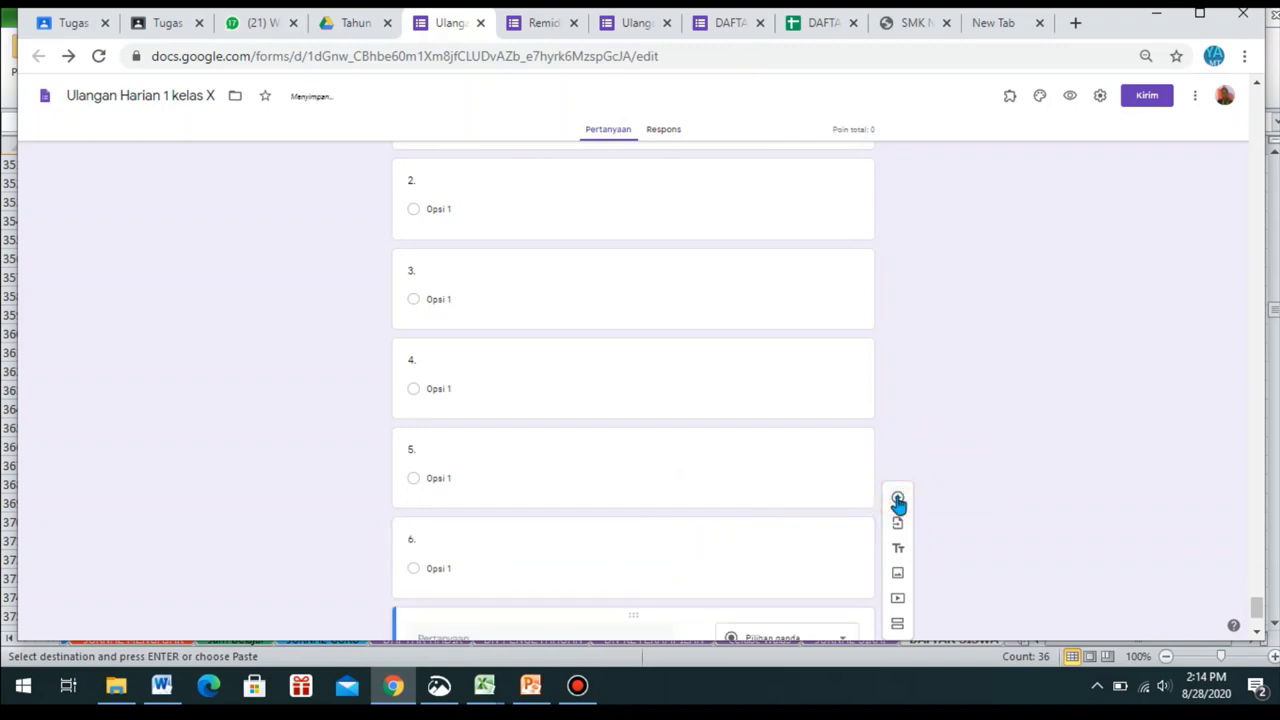
type("7")
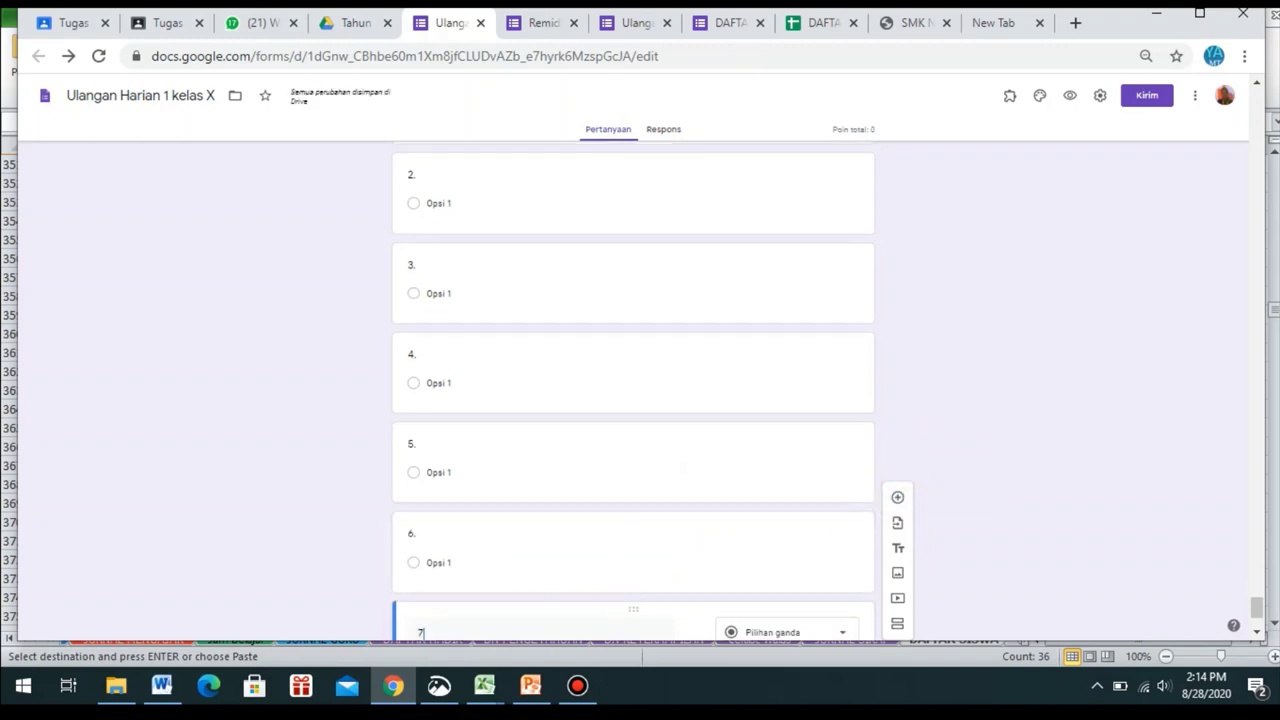
scroll(1257, 606, "down", 2)
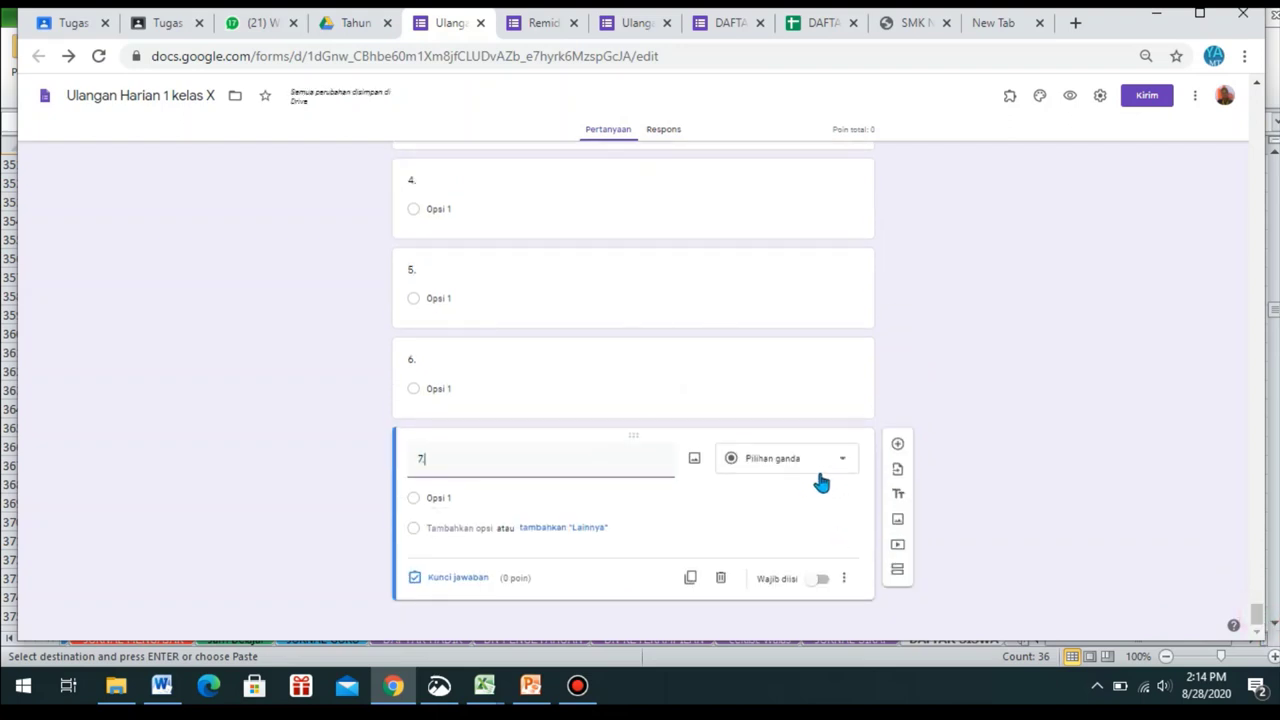
type(".")
left_click(897, 444)
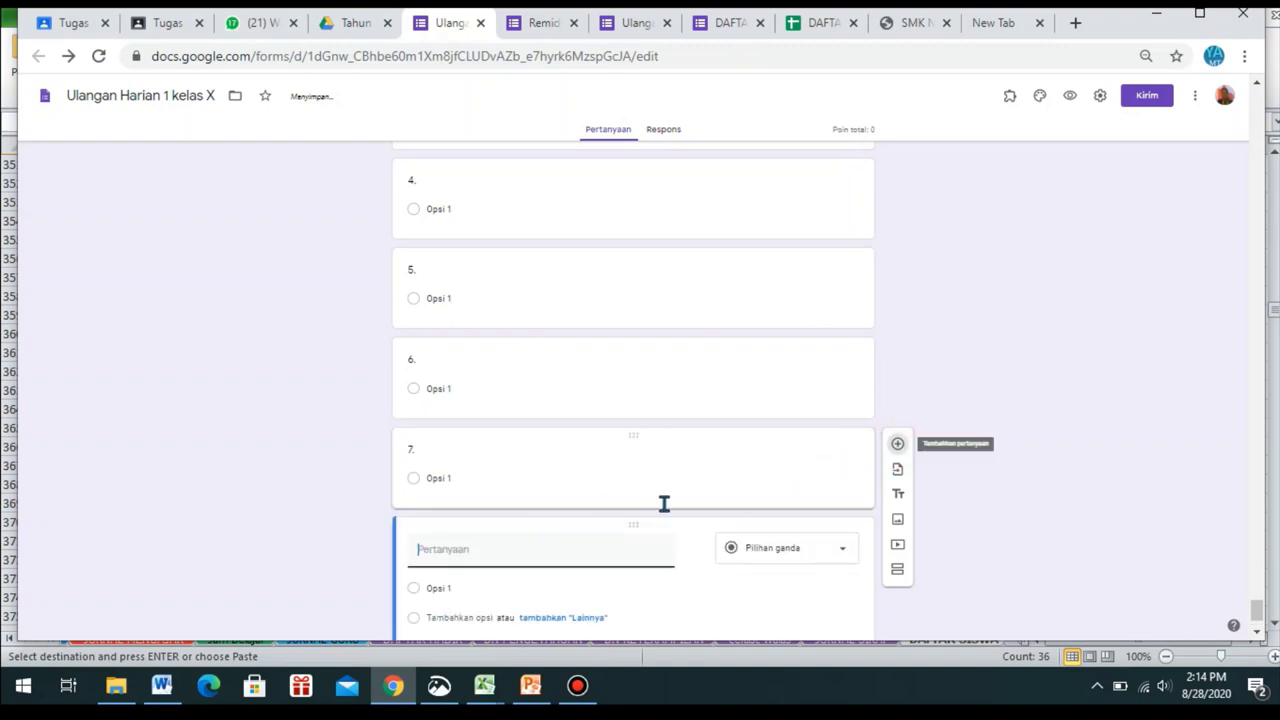
type("8.")
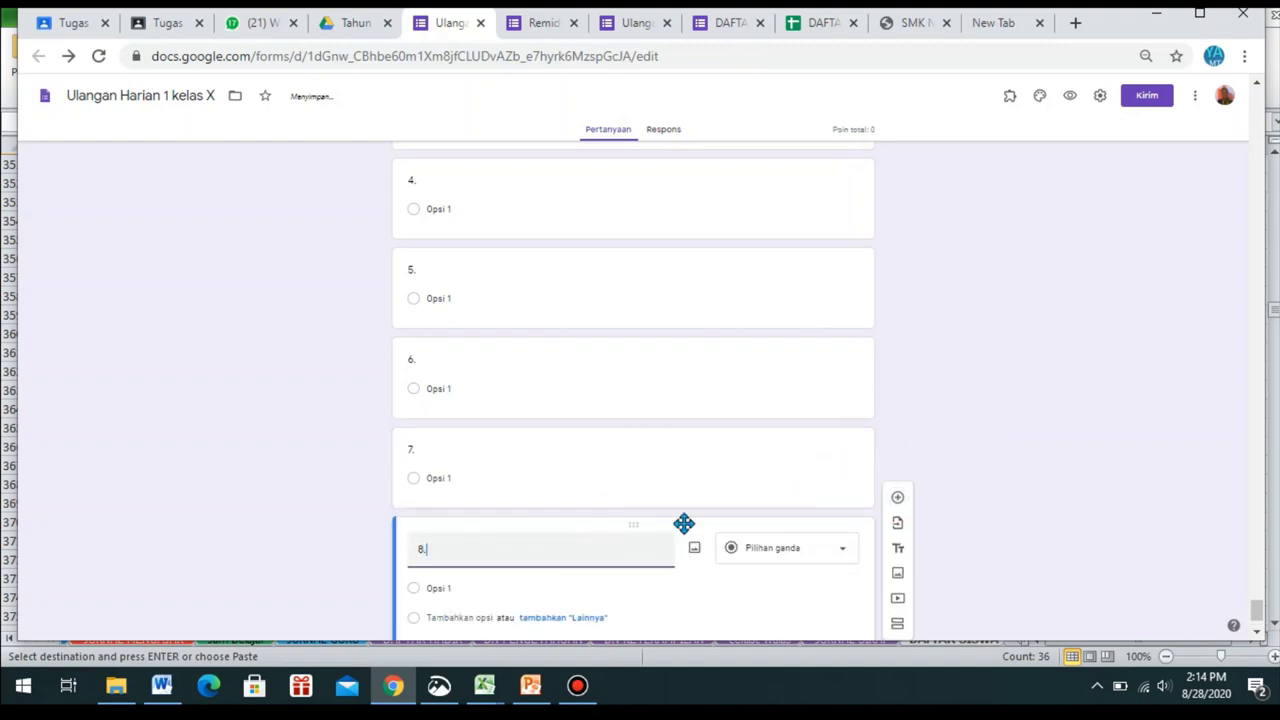
left_click(898, 500)
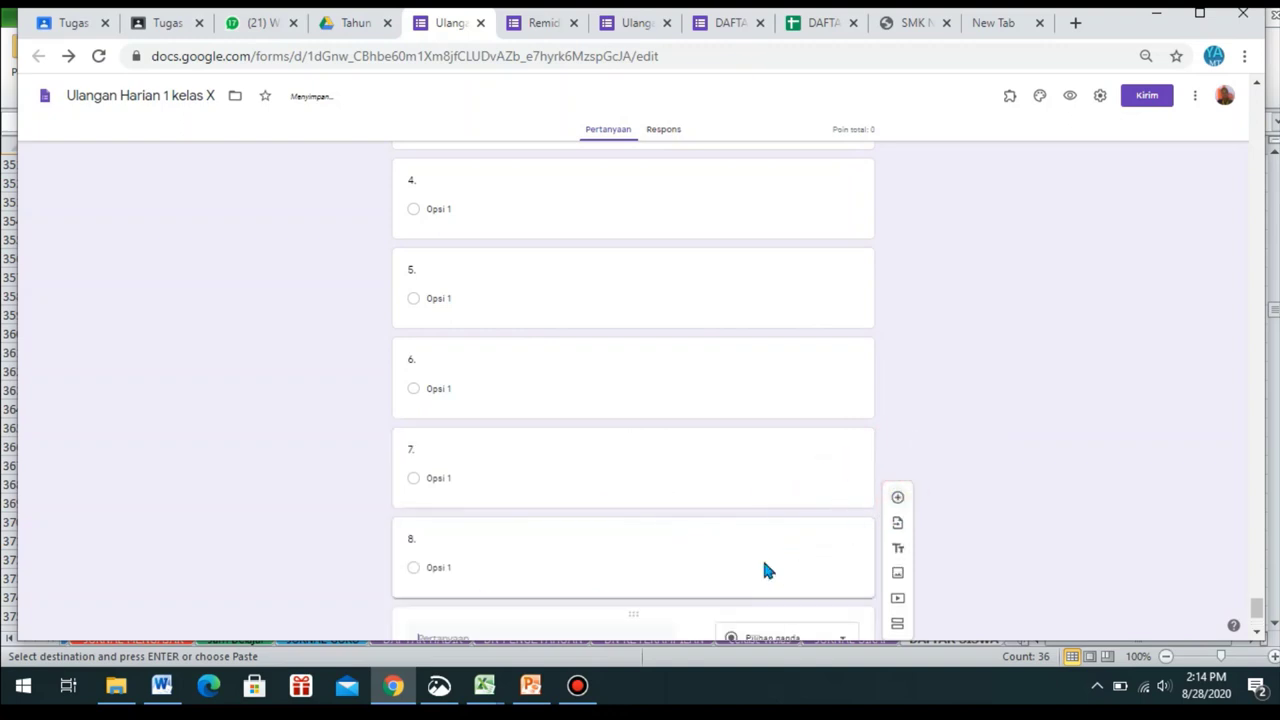
type("9.")
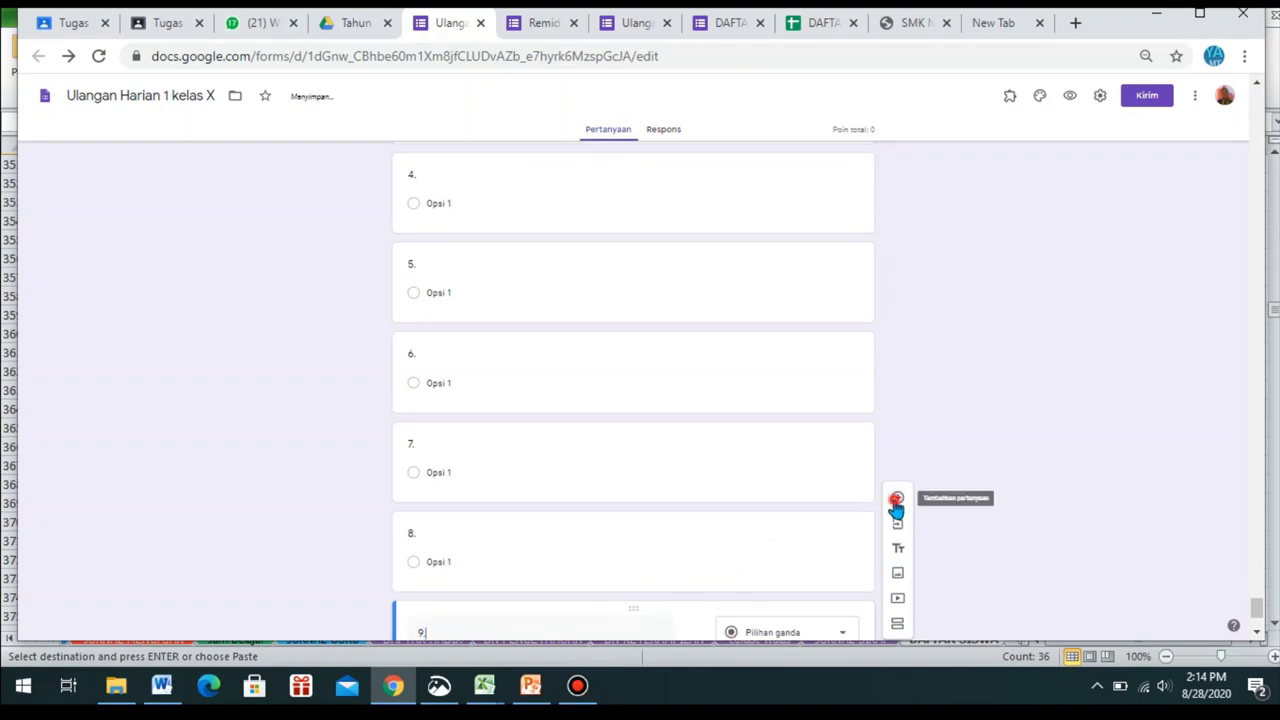
left_click(896, 498)
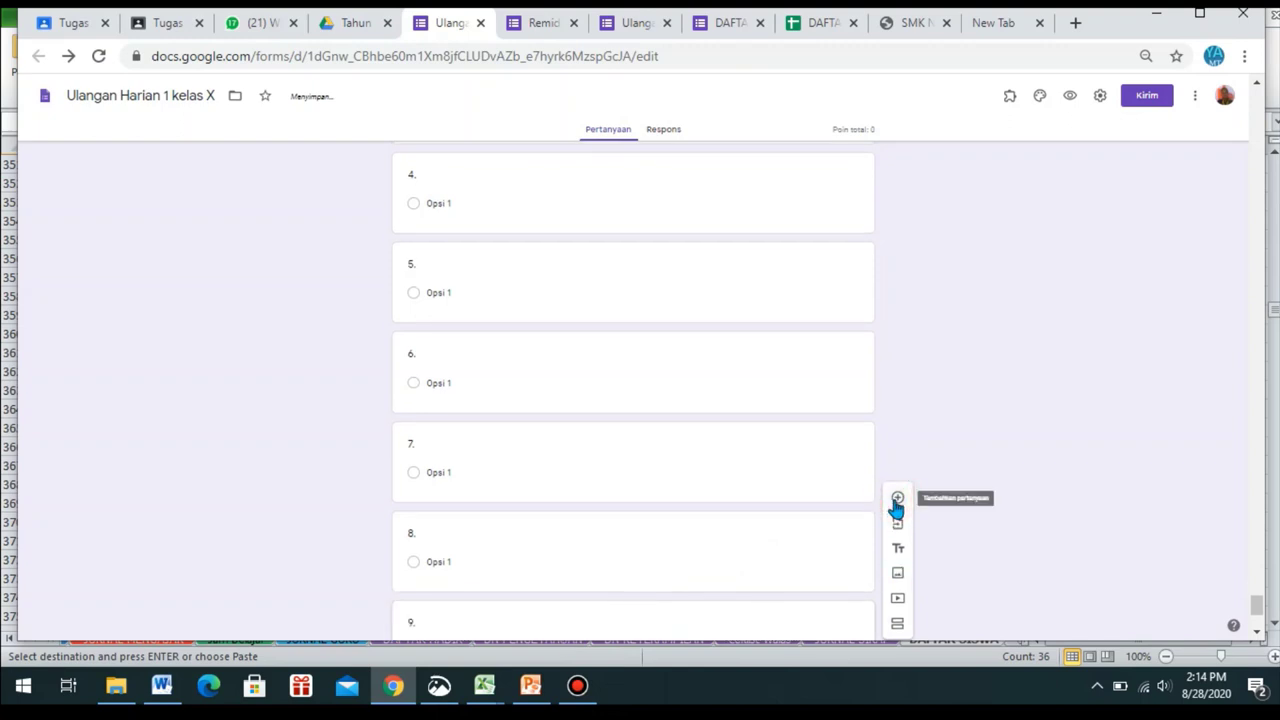
left_click_drag(1257, 600, 1257, 635)
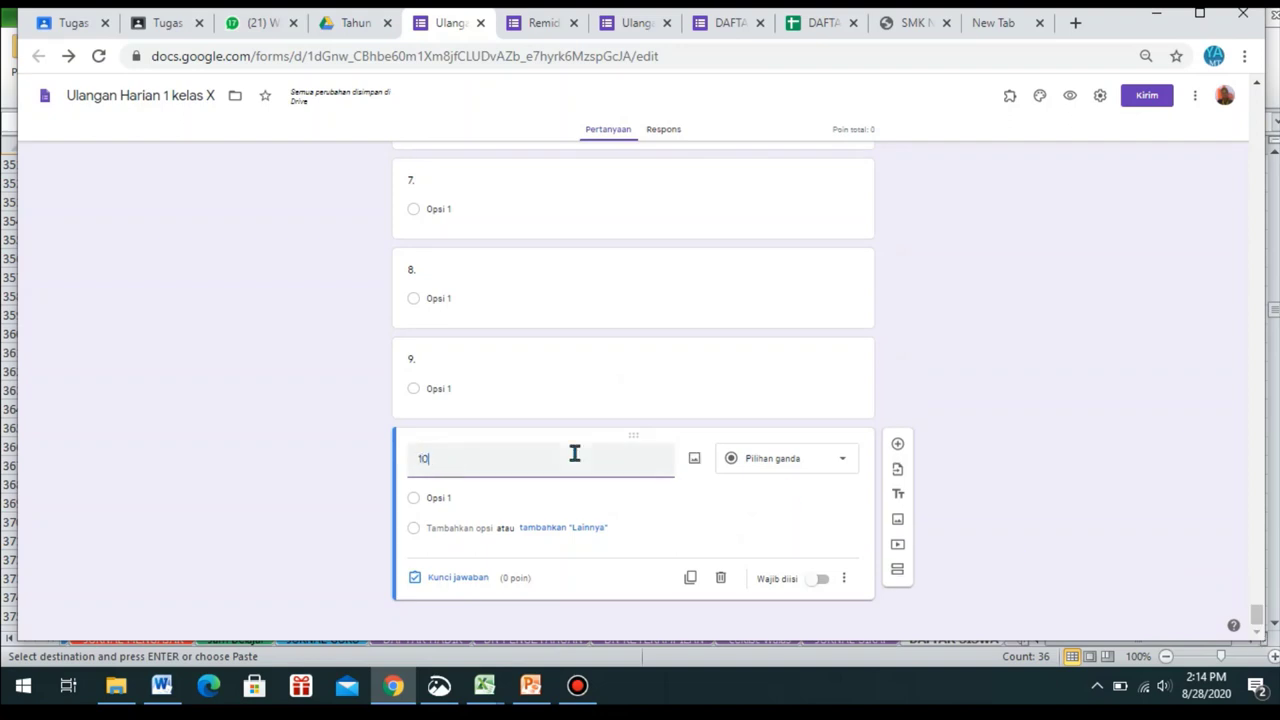
left_click(820, 583)
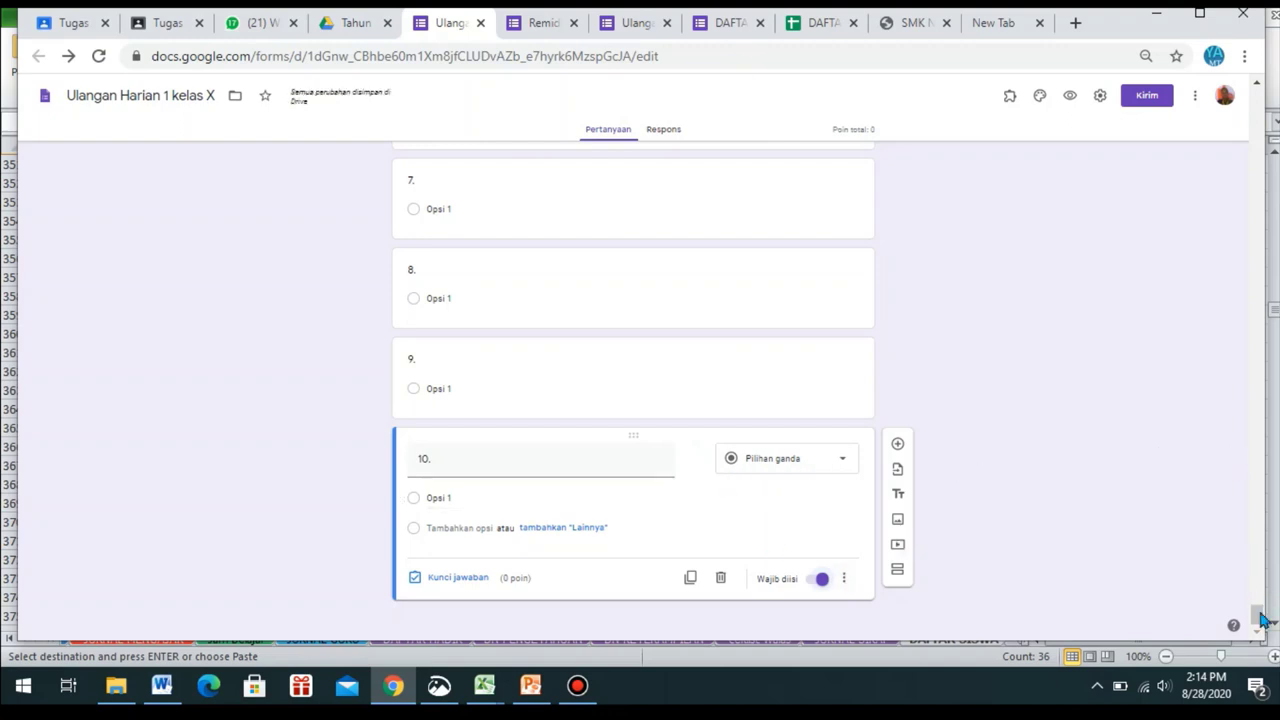
left_click_drag(1257, 612, 1249, 586)
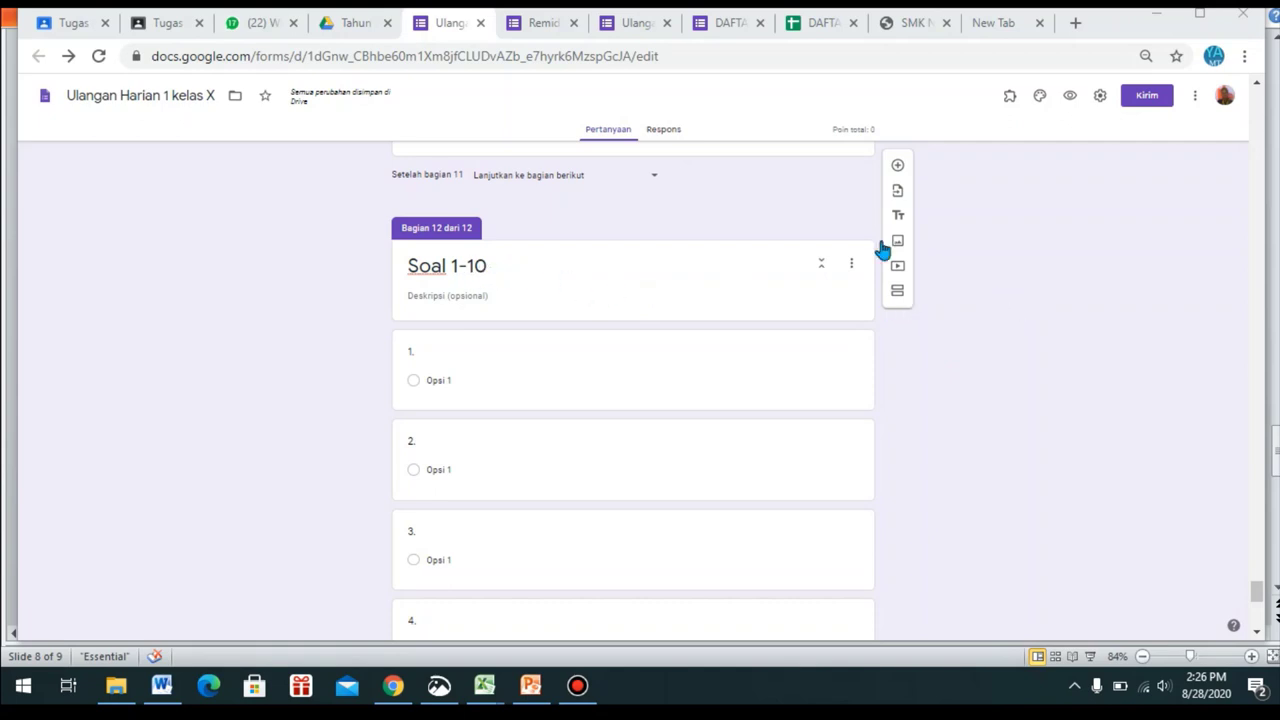
- Duplicate the Soal 1-10 section with Duplikasi bagian from its options menu
left_click(856, 268)
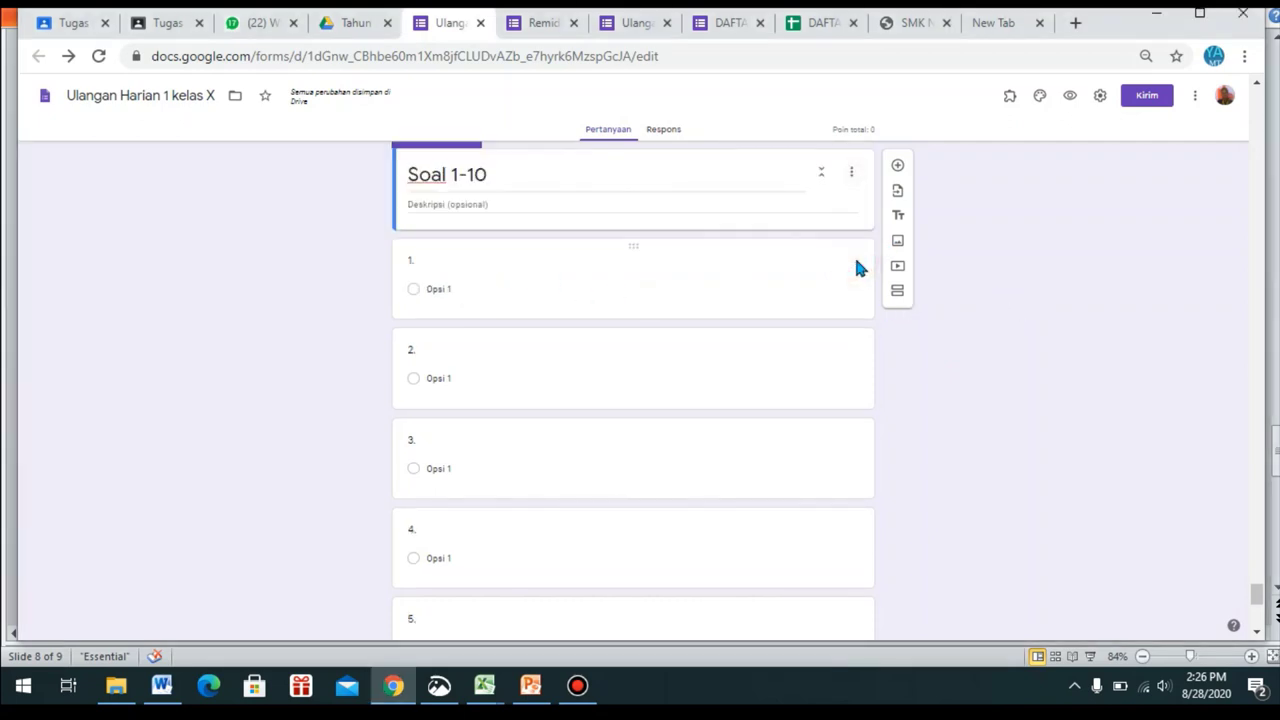
left_click(850, 178)
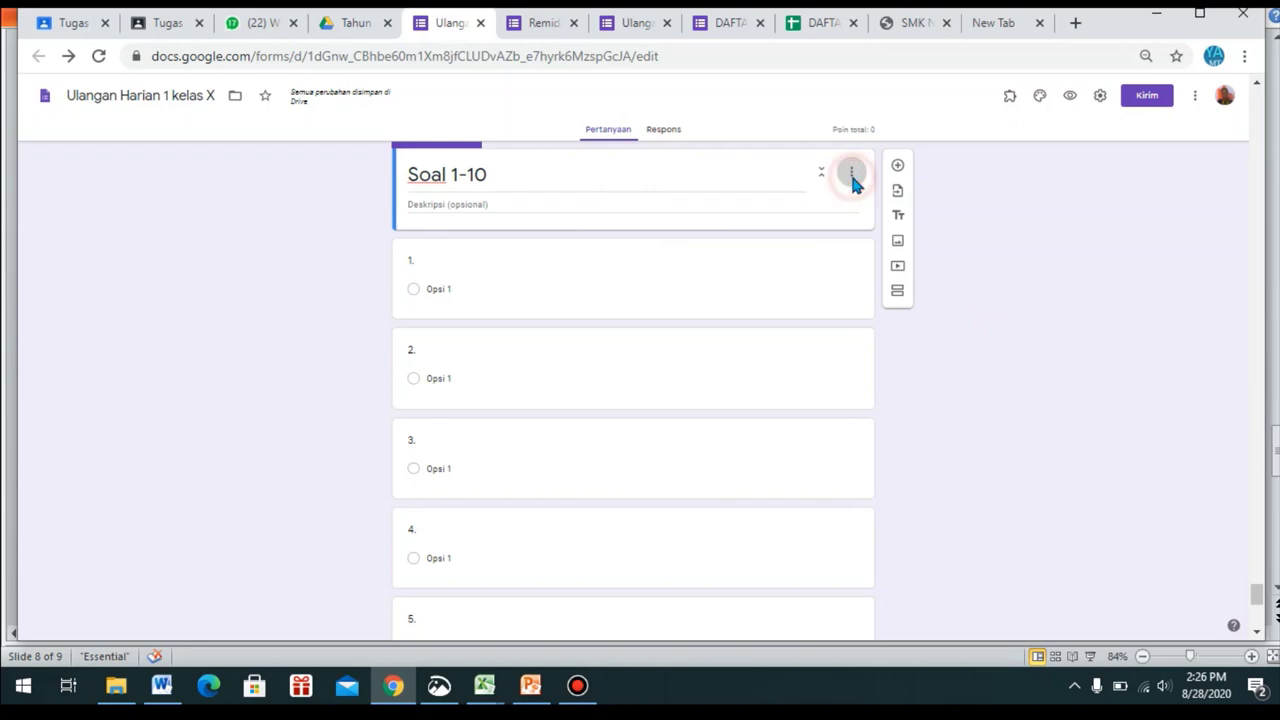
left_click(874, 212)
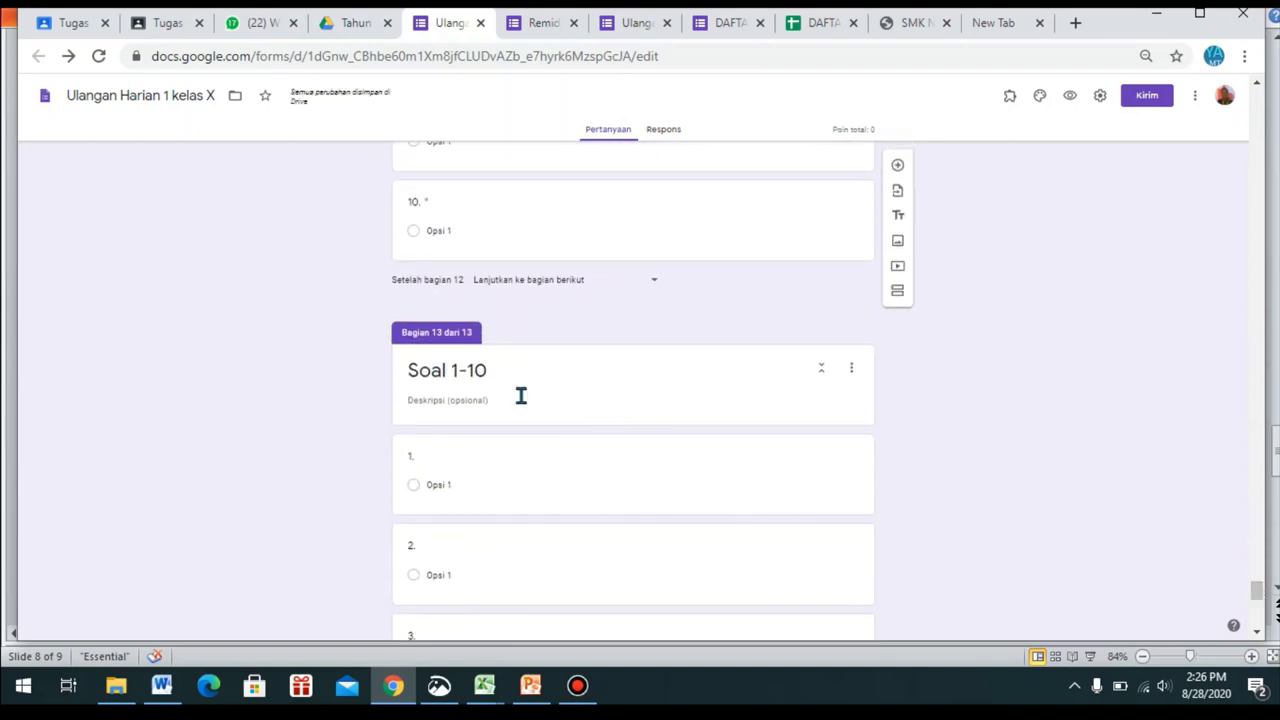
- Change the copied section's title to 'Soal 11-20'
triple_click(455, 372)
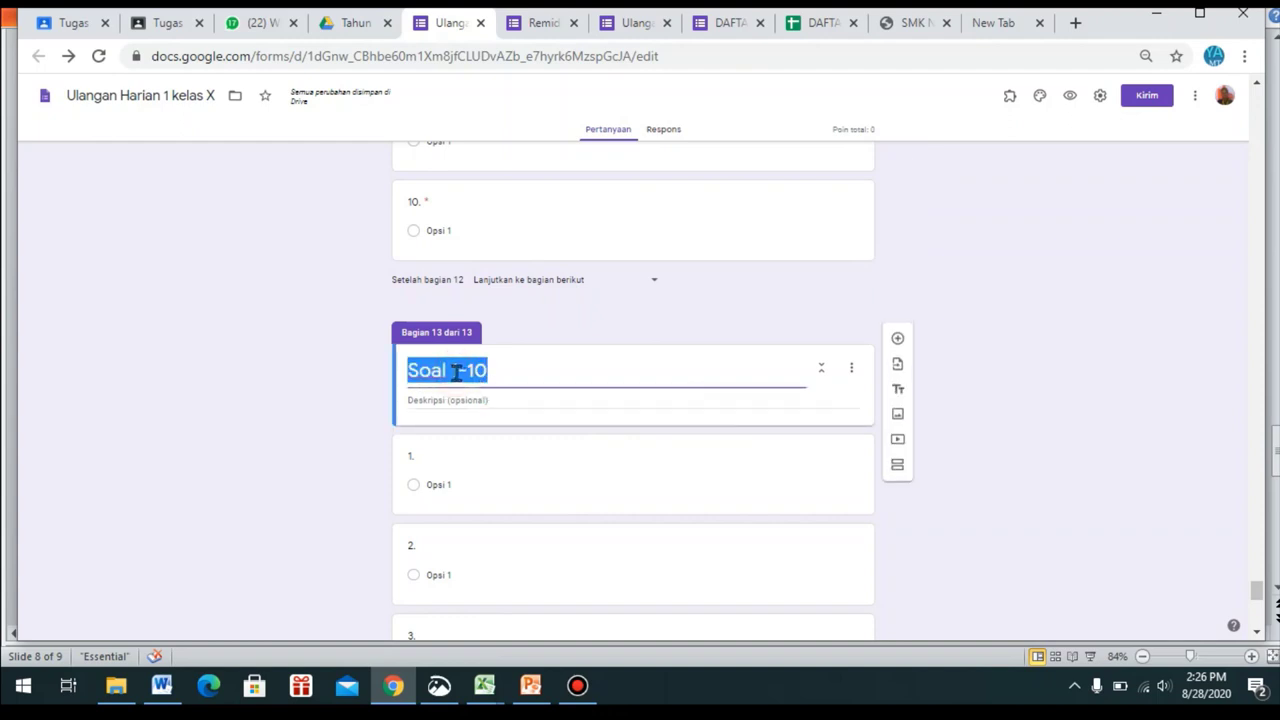
left_click(455, 372)
type("1")
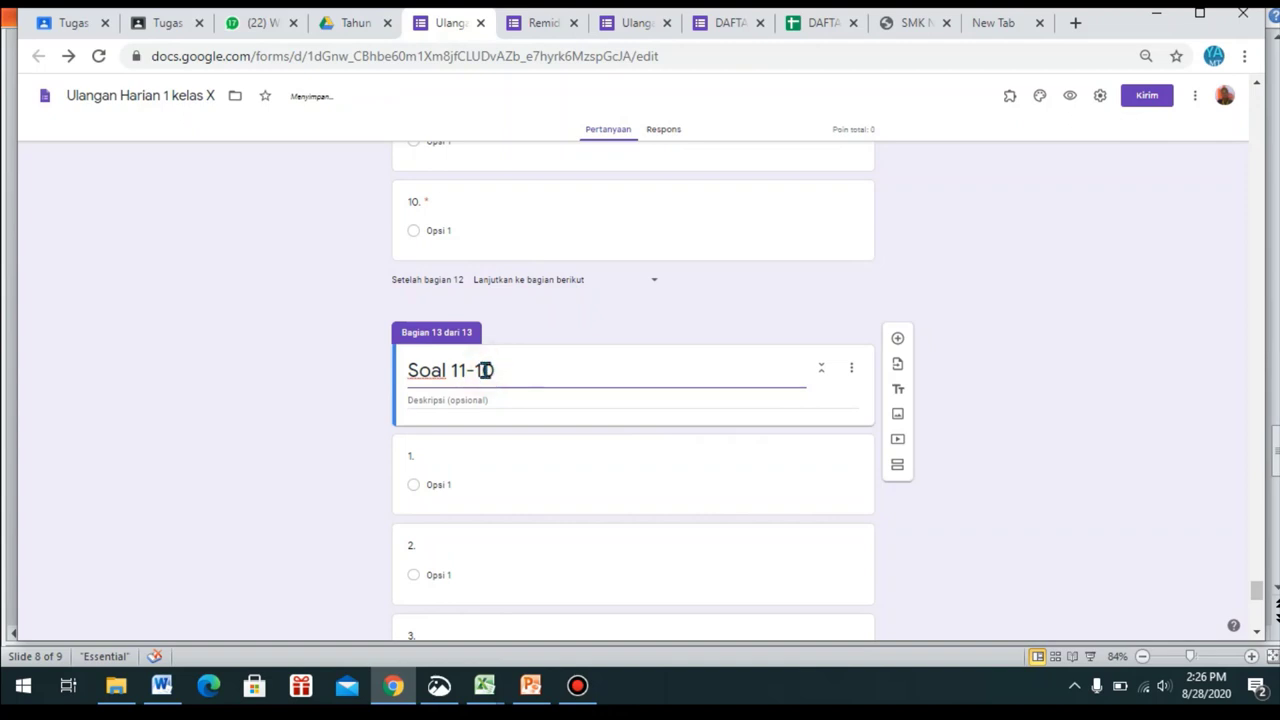
- Renumber the copied section's first questions as 11. and 12., then select question 3's number
left_click(422, 460)
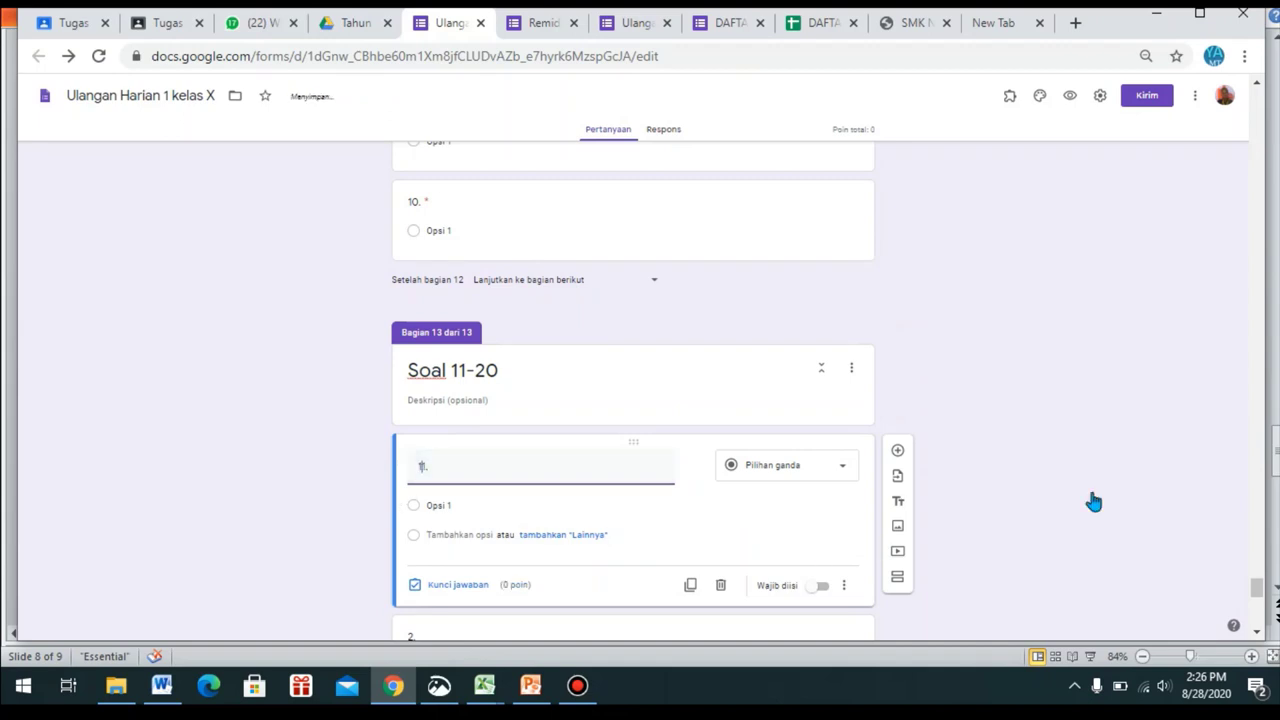
left_click_drag(1258, 587, 1258, 596)
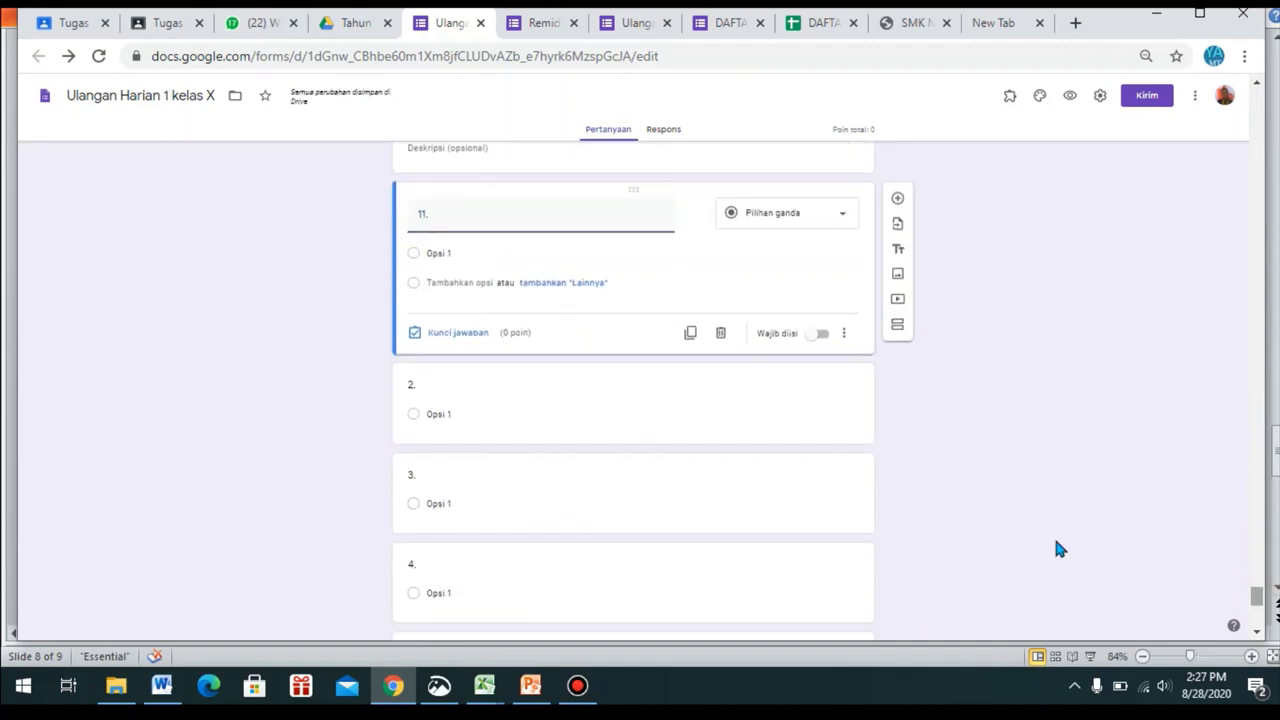
left_click(409, 383)
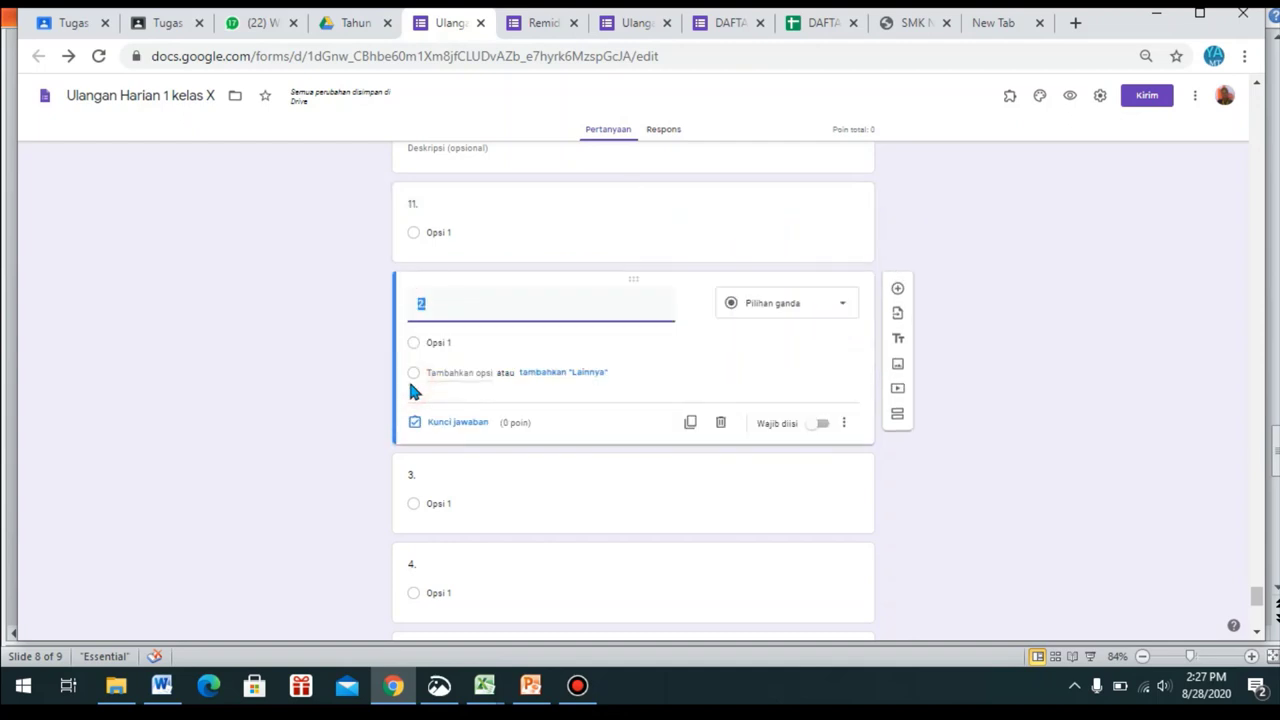
type("12.")
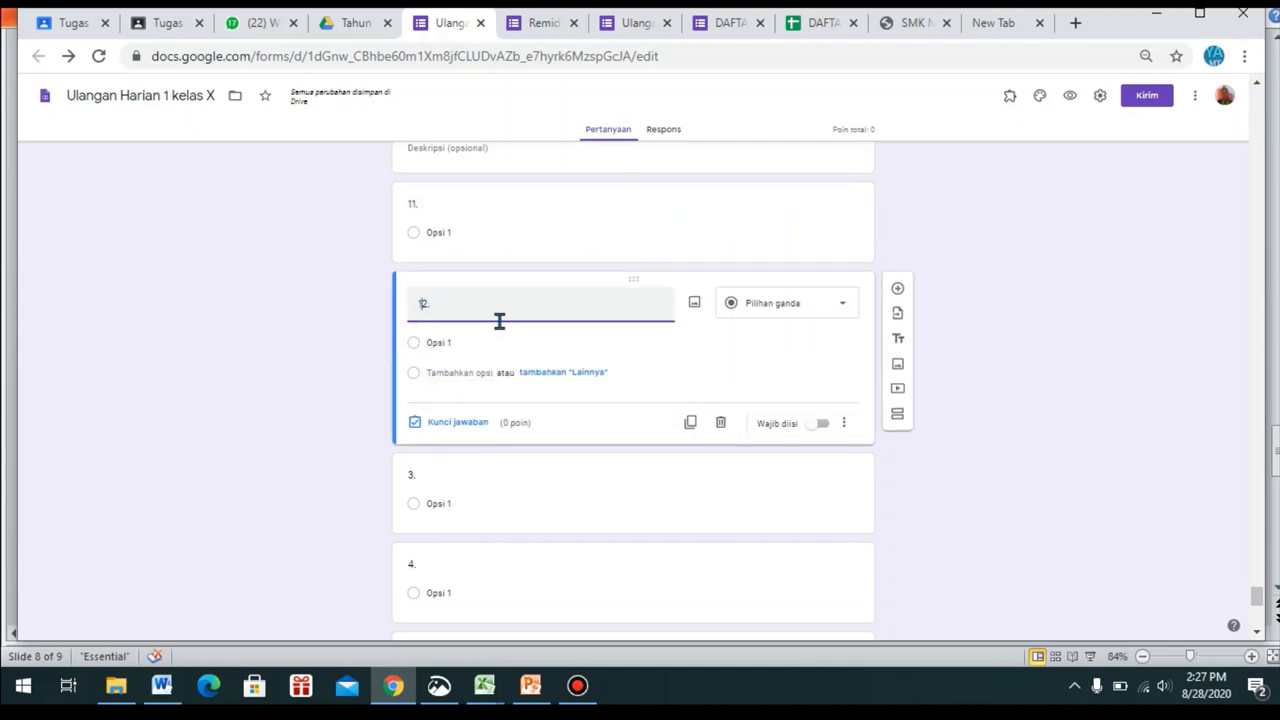
left_click(409, 467)
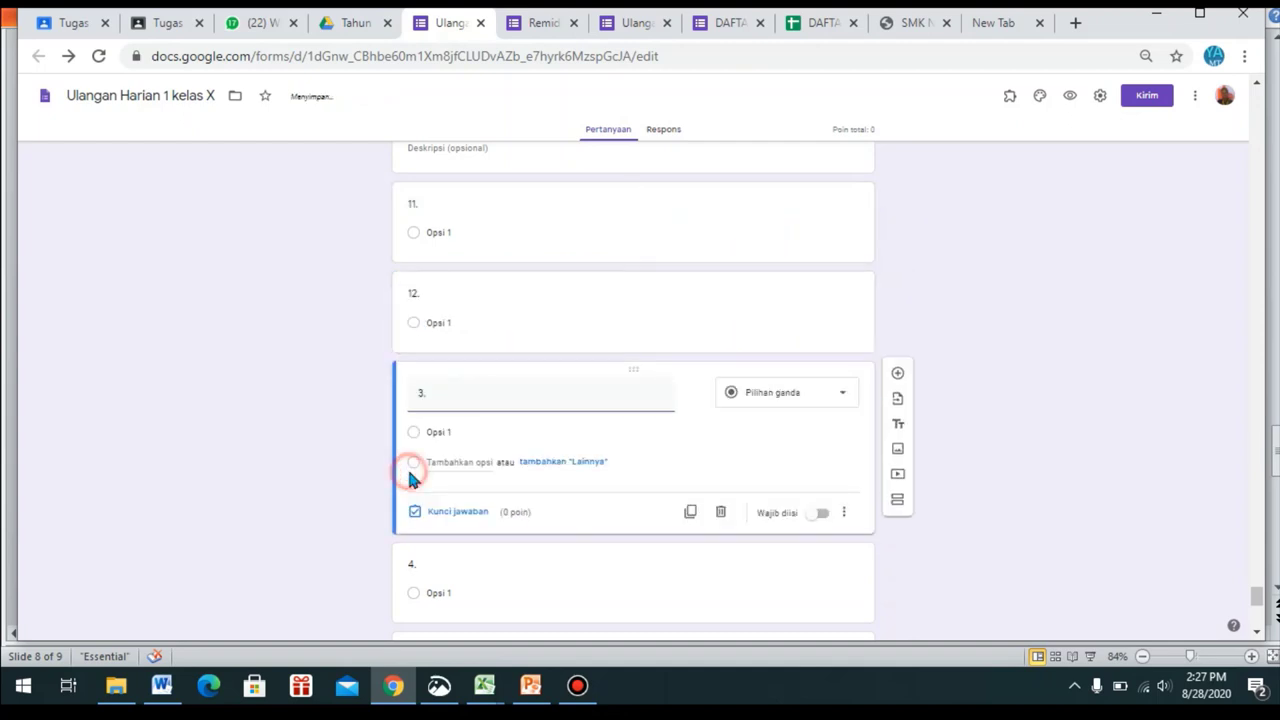
double_click(416, 397)
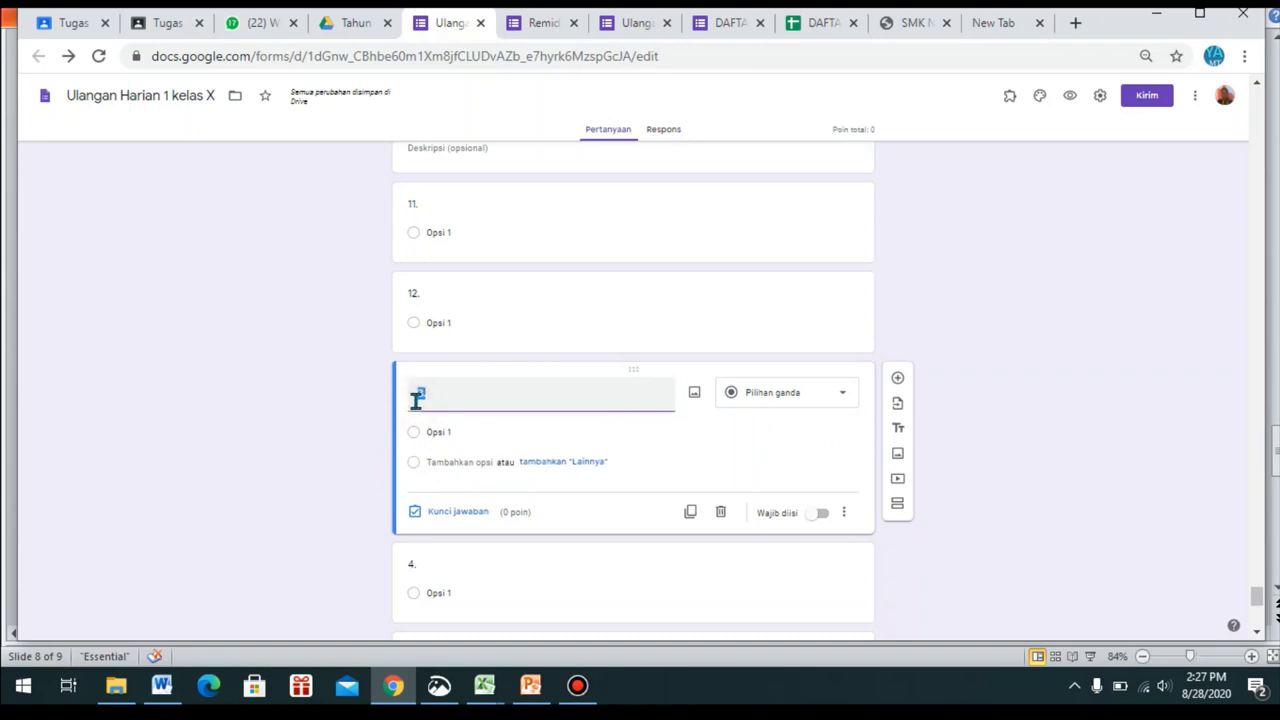
left_click(416, 397)
scroll(1258, 598, "up", 3)
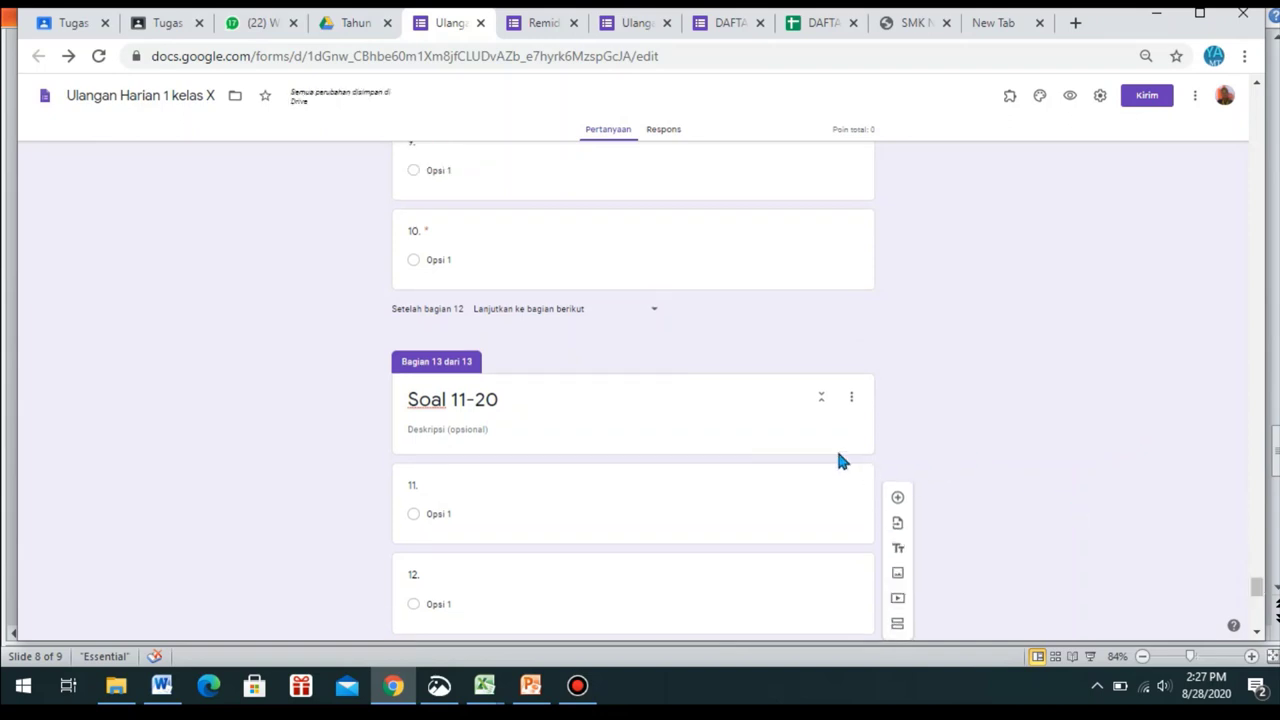
- Duplicate the Soal 11-20 section
left_click(852, 402)
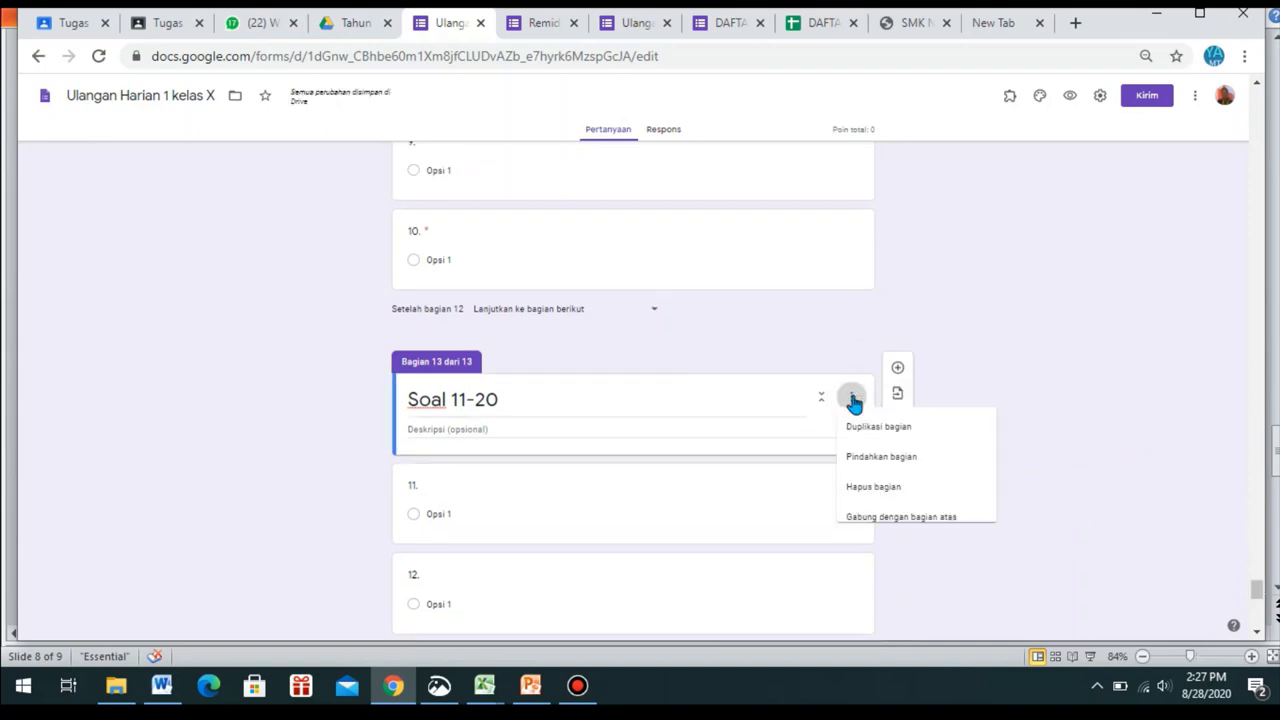
left_click(985, 443)
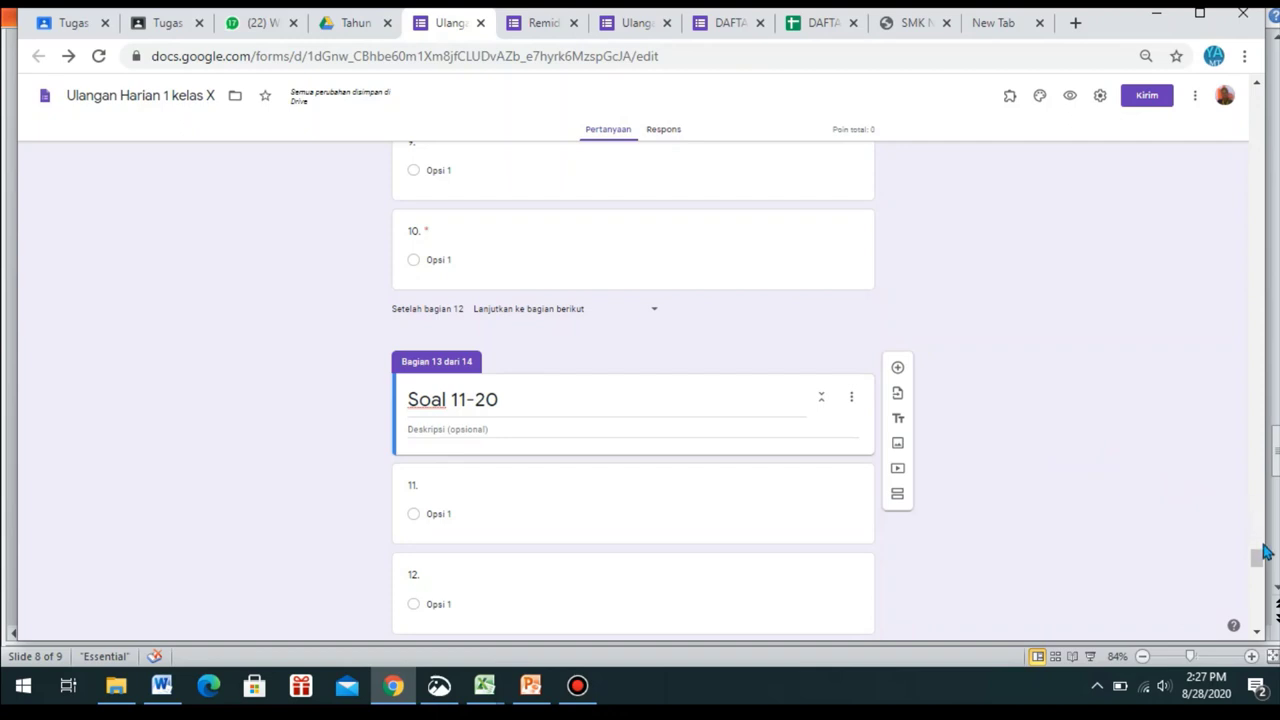
left_click_drag(1256, 552, 1258, 595)
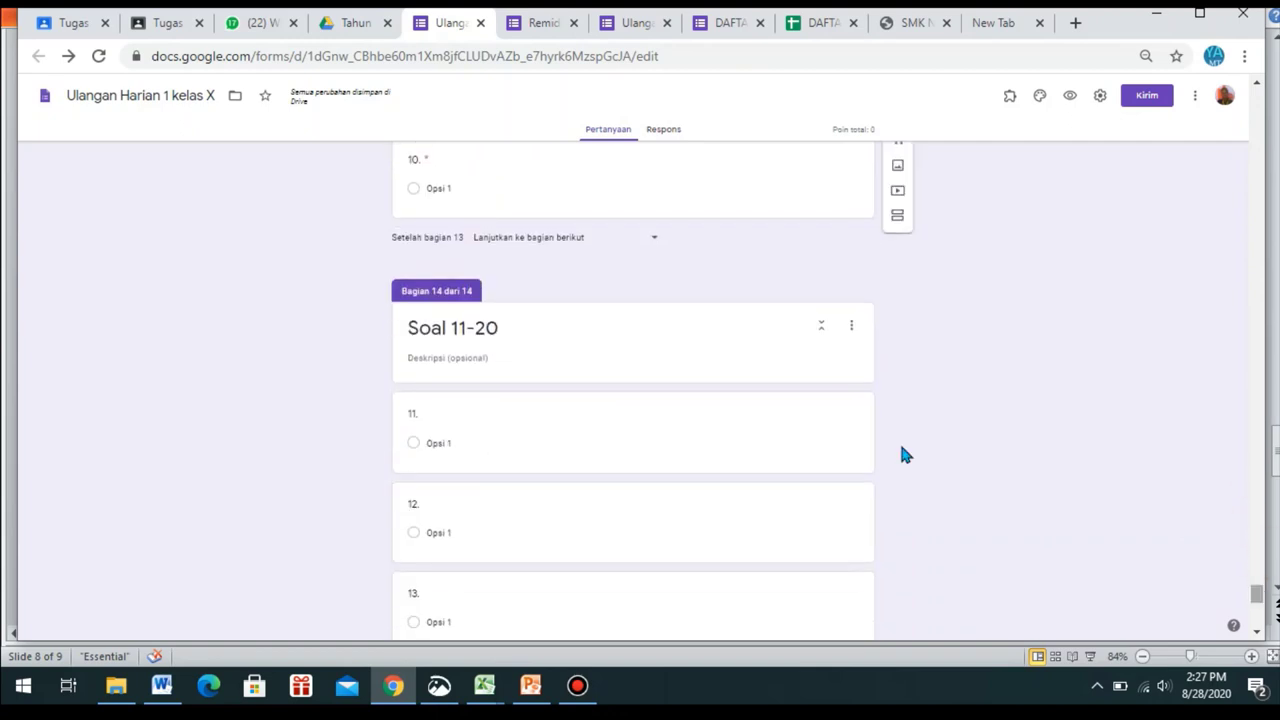
- Retitle the new copy 'Soal 21-30' and number its first question 21
left_click(464, 334)
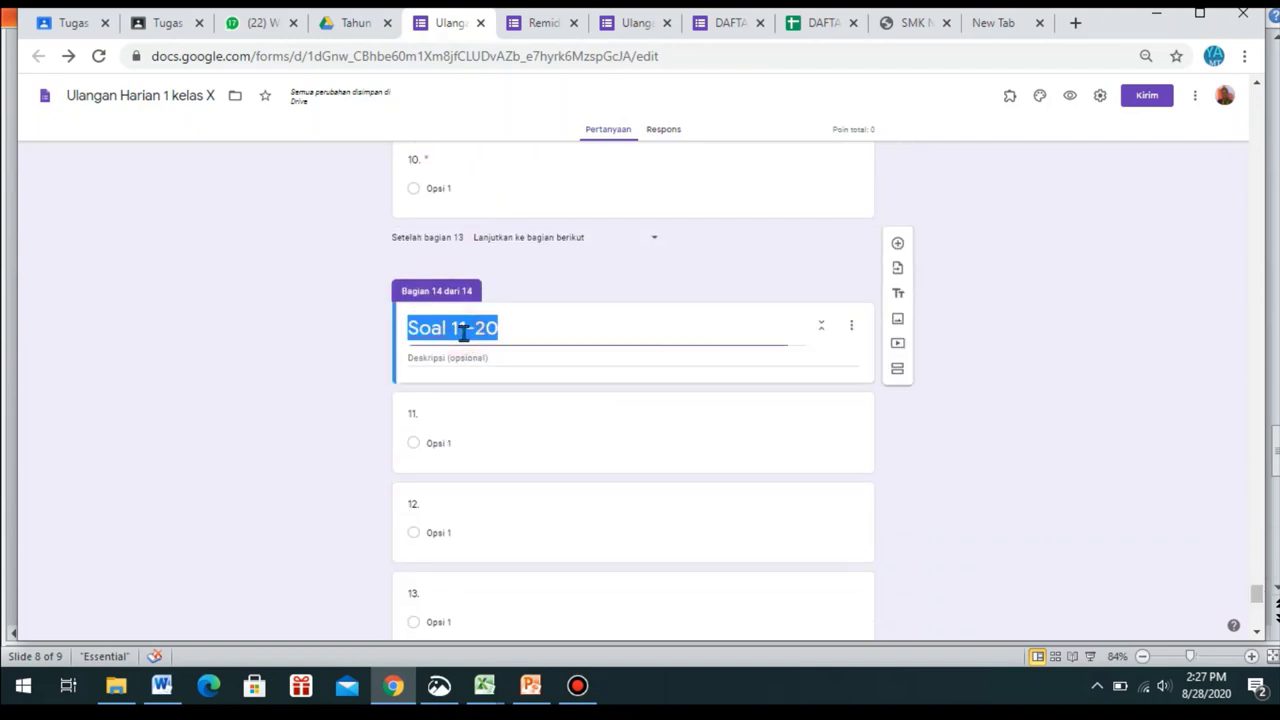
left_click(464, 334)
key("BackSpace")
type("2")
left_click(492, 334)
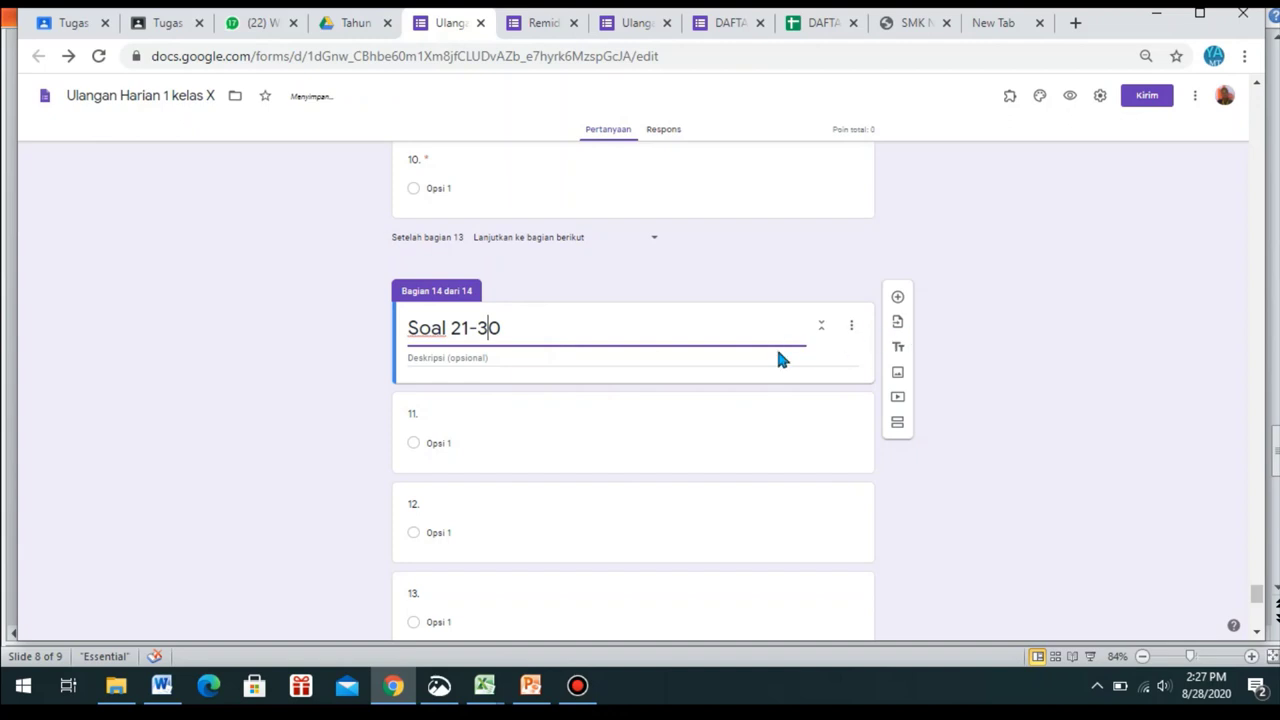
left_click(418, 410)
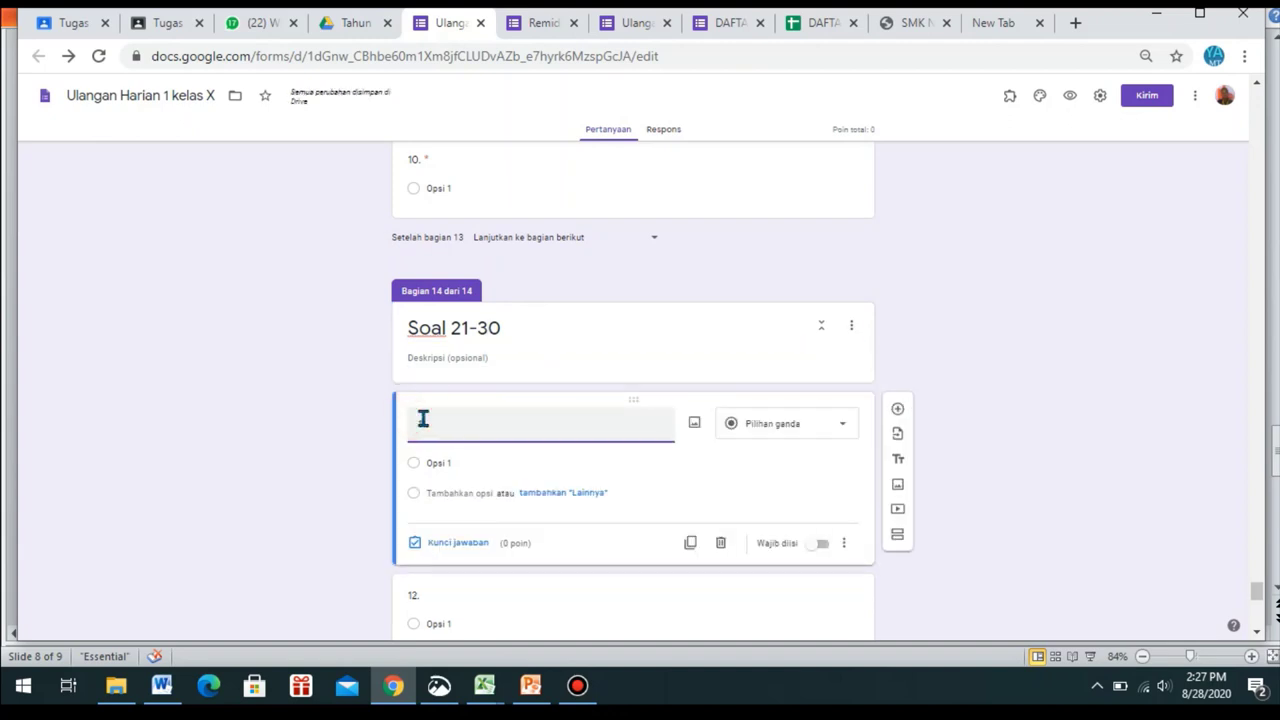
type("21.")
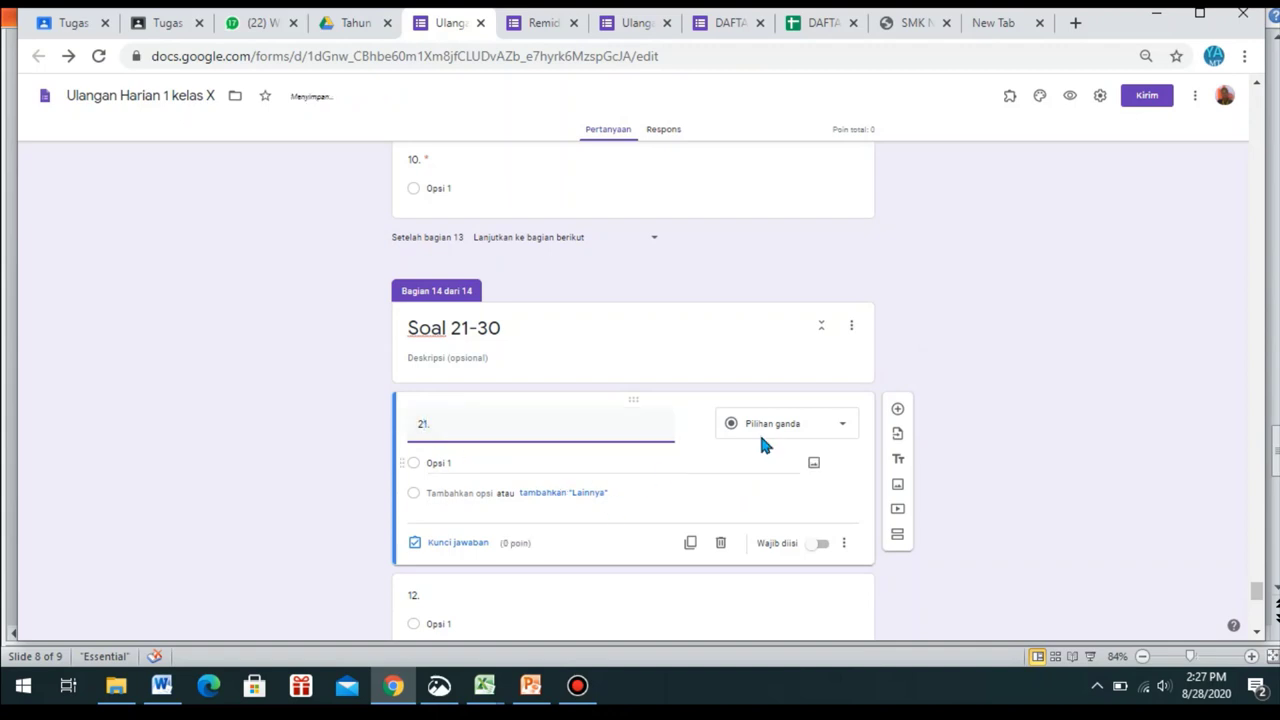
left_click(857, 326)
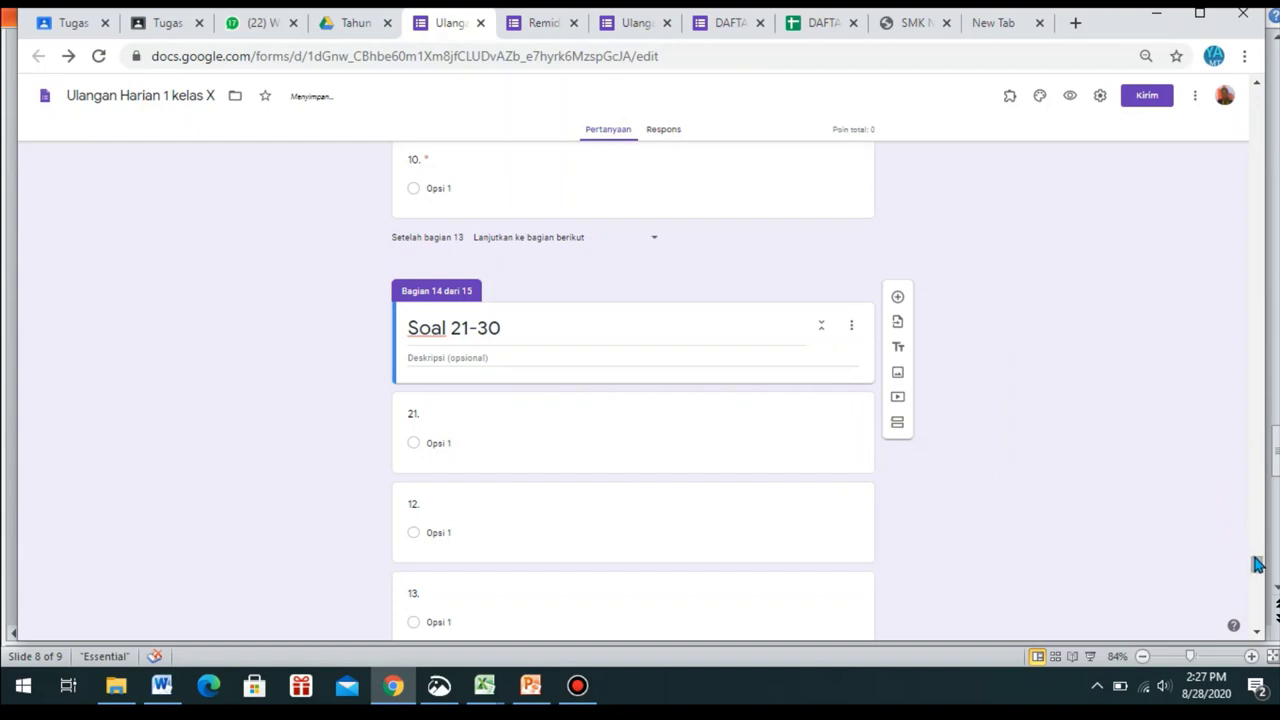
- Retitle the copied section 'Soal 31-40' and renumber its first question to 31
left_click_drag(1257, 565, 1258, 596)
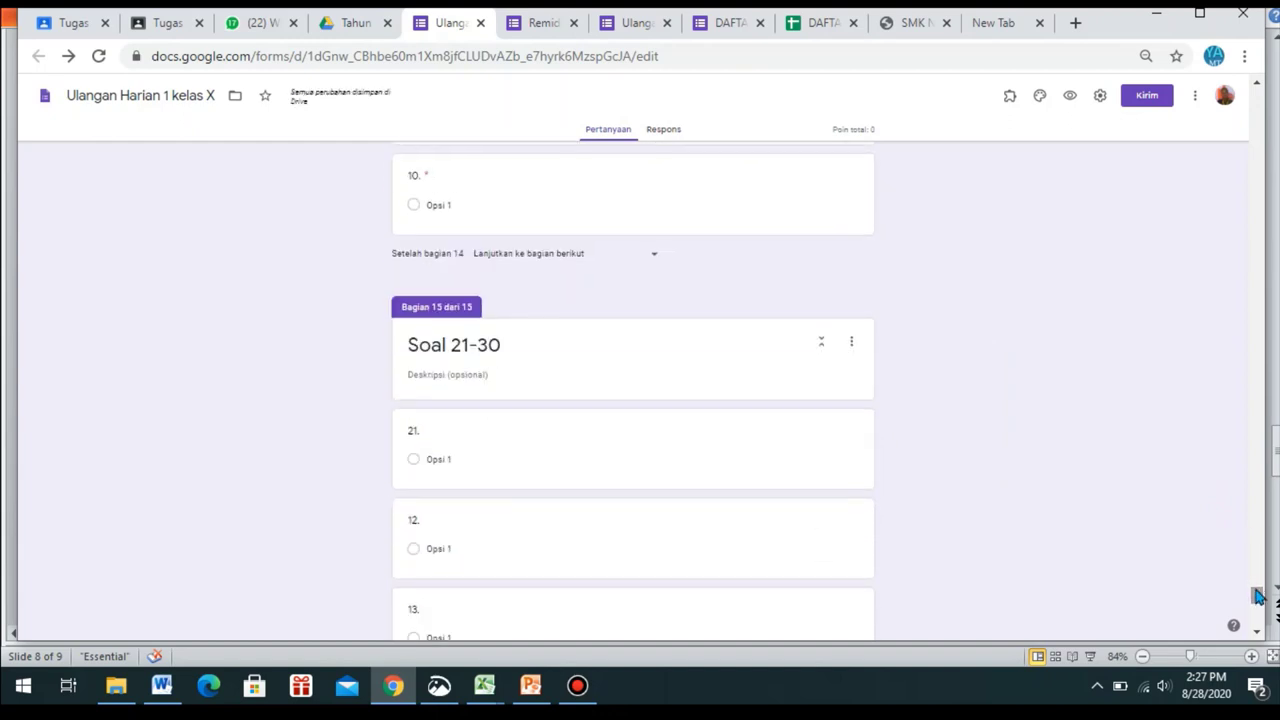
triple_click(463, 347)
left_click(461, 347)
key("BackSpace")
type("3")
left_click(488, 347)
type("4")
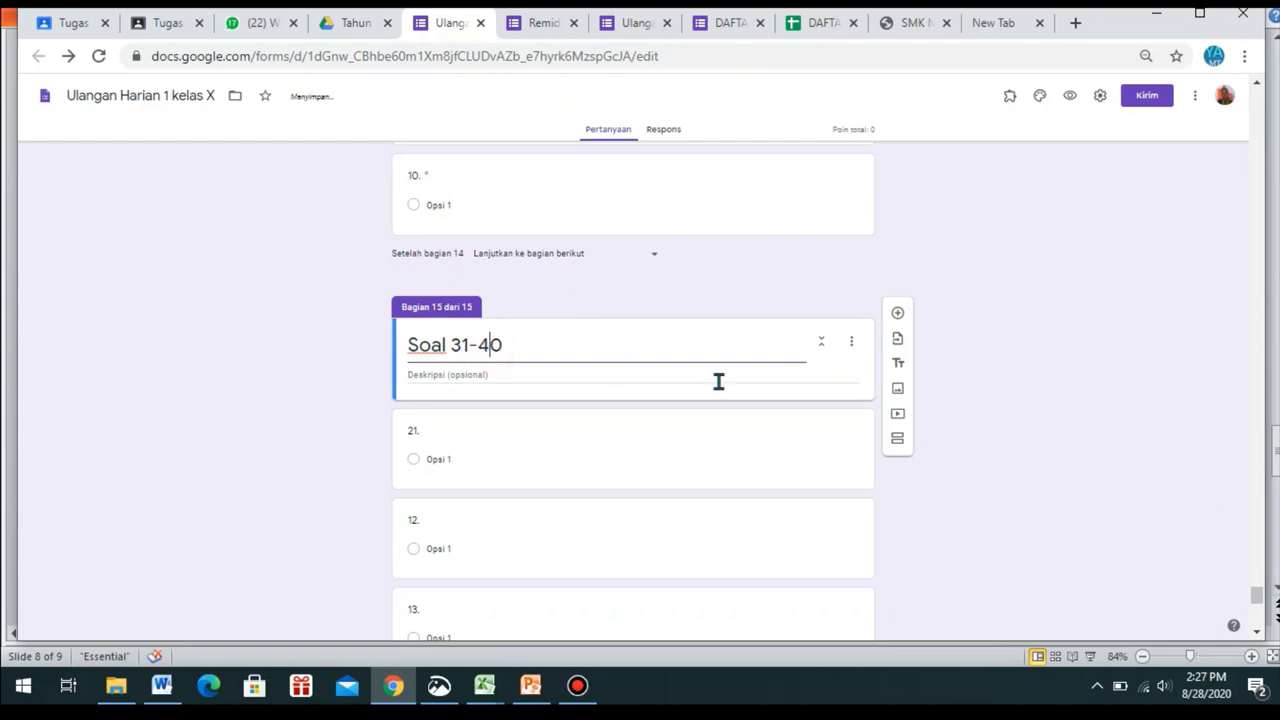
double_click(414, 434)
type("31")
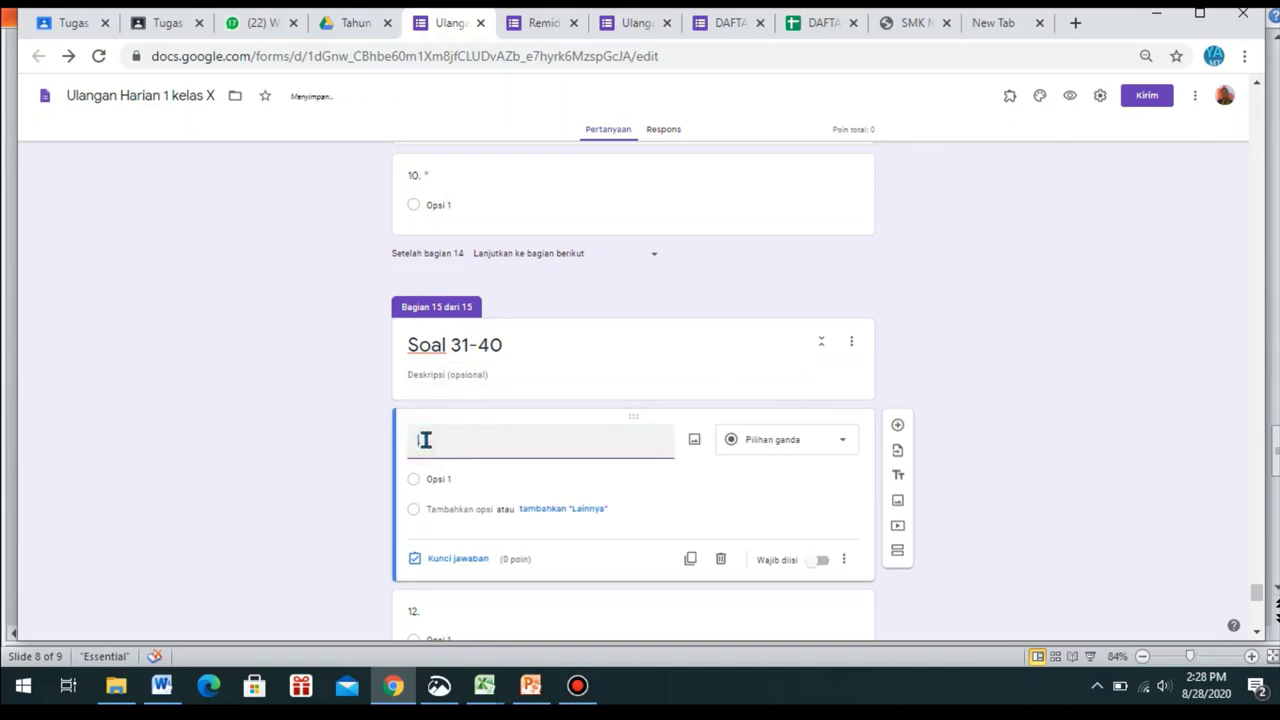
- Duplicate the Soal 31-40 section and retitle the copy 'Soal 41-50'
left_click(852, 346)
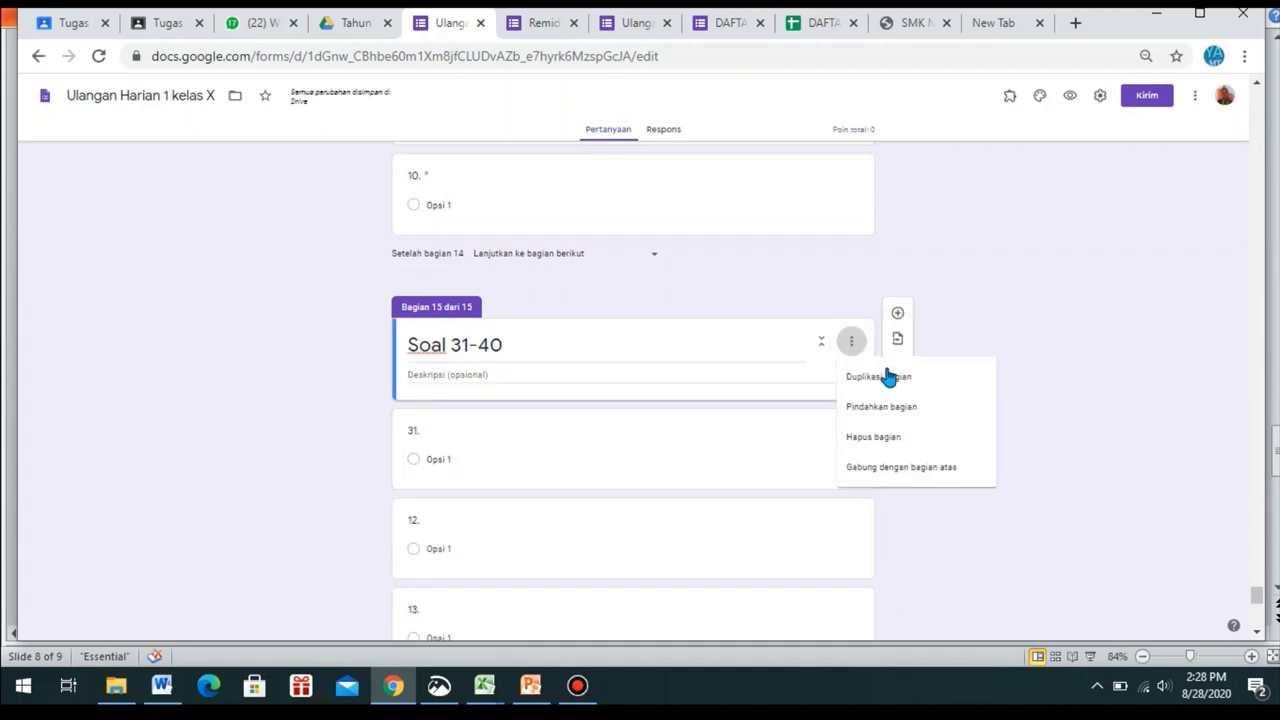
left_click(888, 377)
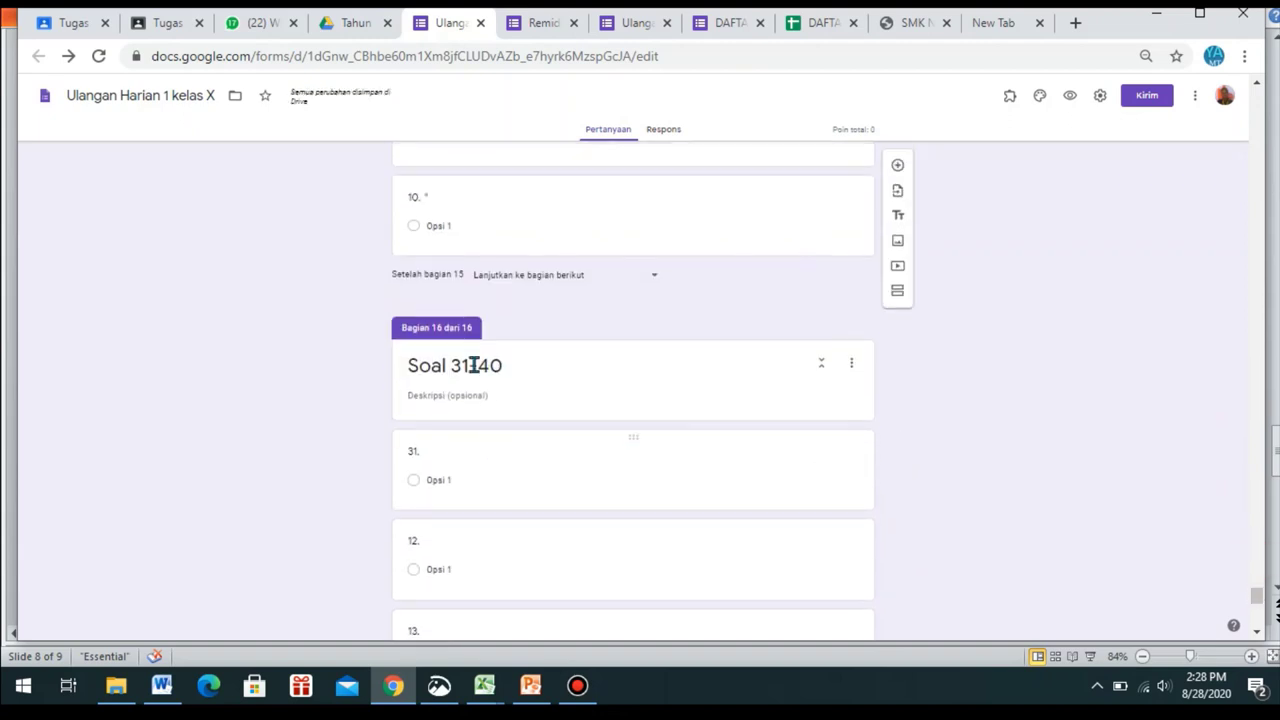
left_click(458, 366)
left_click(461, 366)
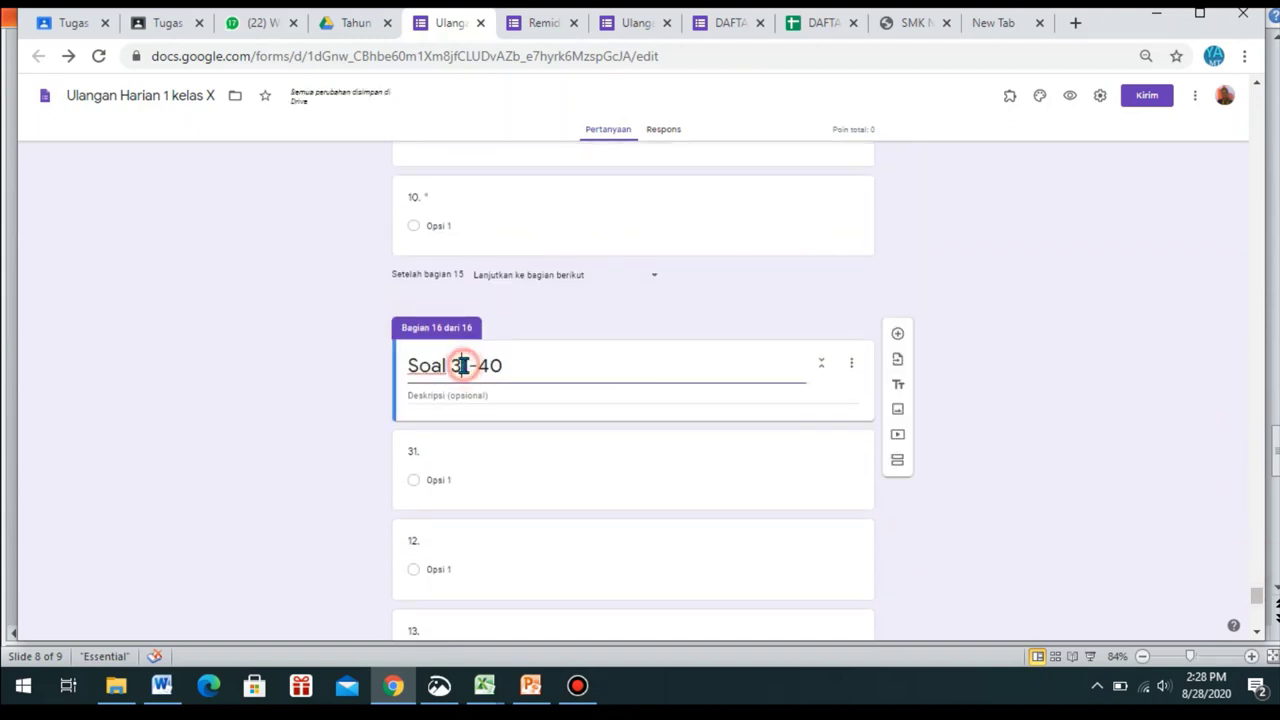
key("BackSpace")
type("4")
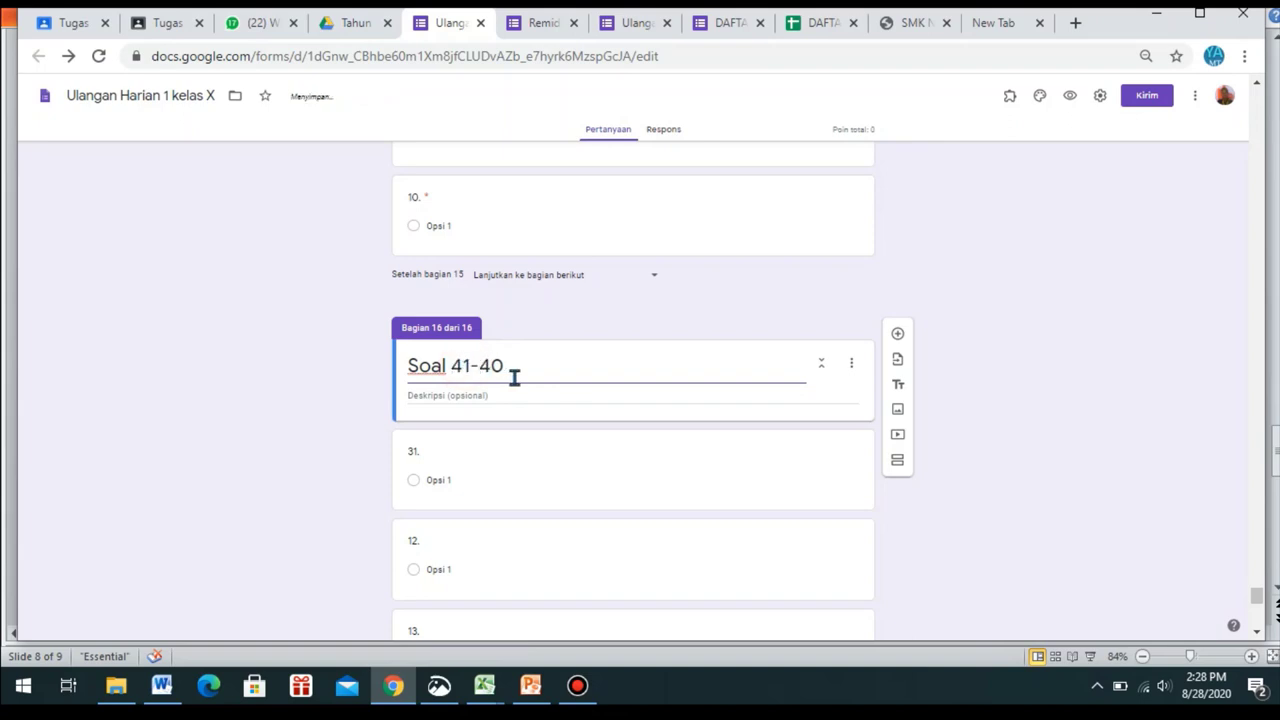
left_click(492, 367)
key("BackSpace")
type("5")
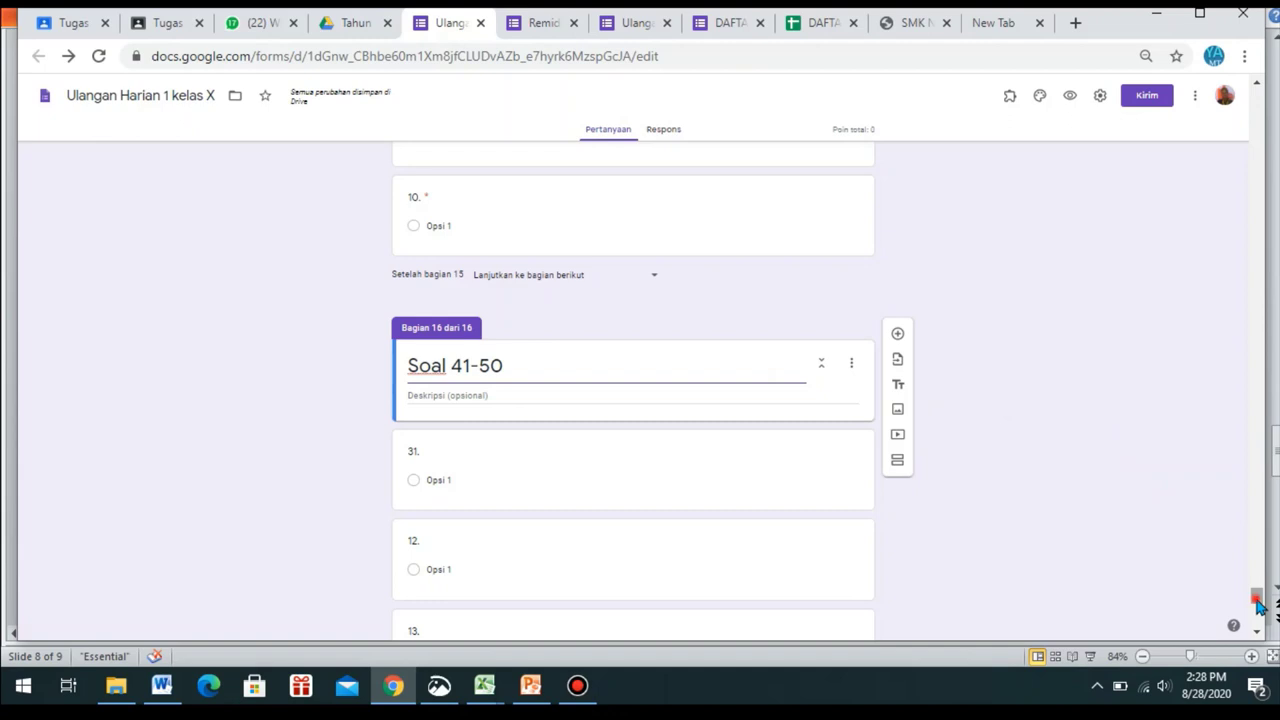
- Add a section, delete Soal 41-50, and title the remaining section 'Soal 40 - 50'
scroll(1257, 603, "down", 2)
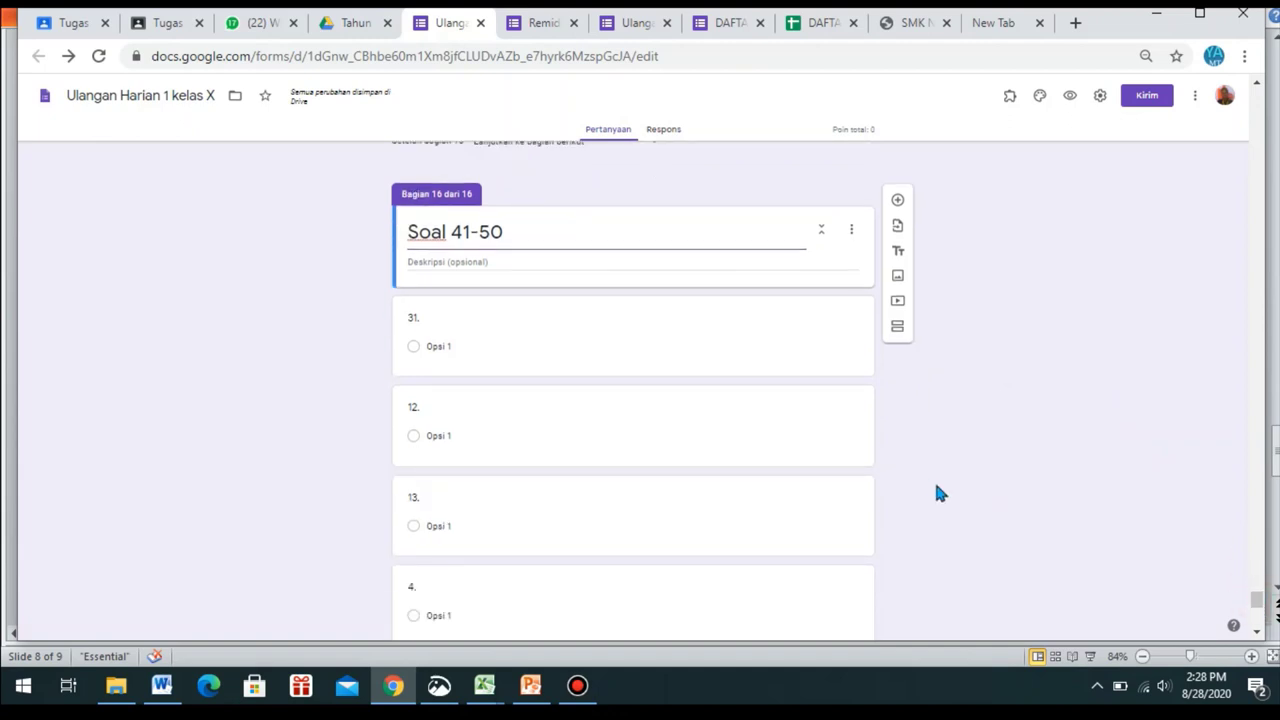
left_click(898, 330)
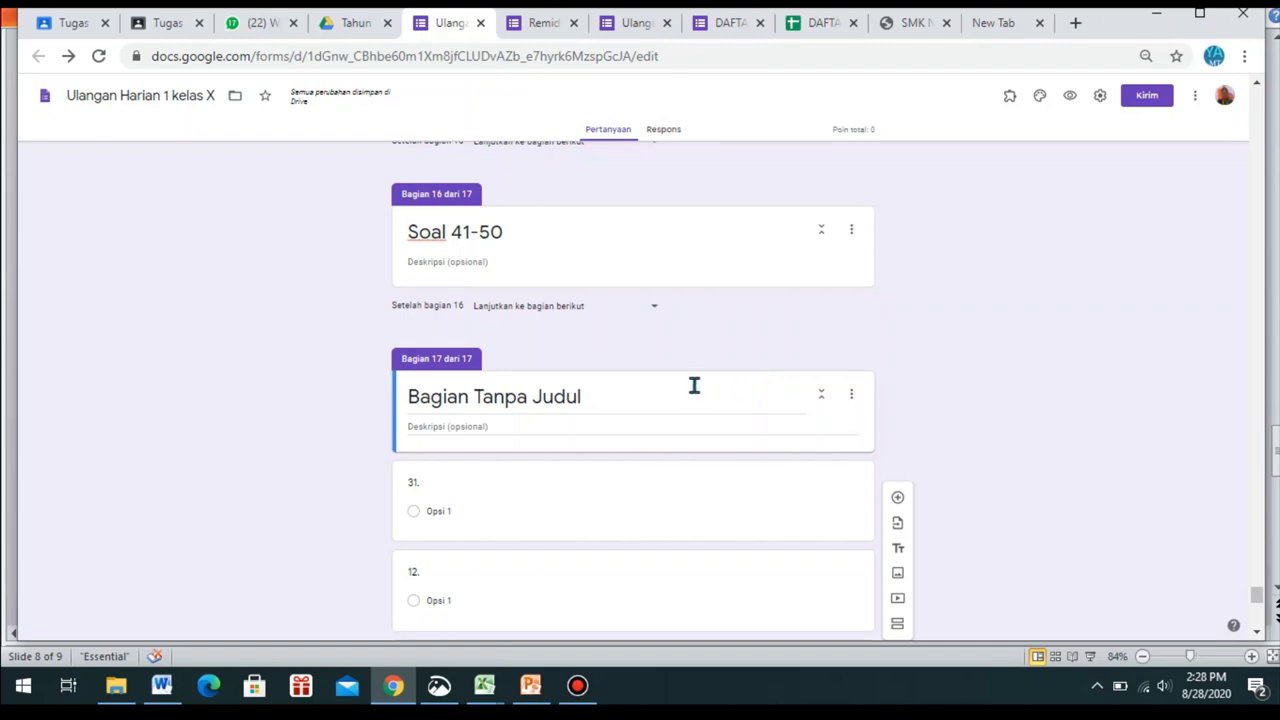
left_click(660, 217)
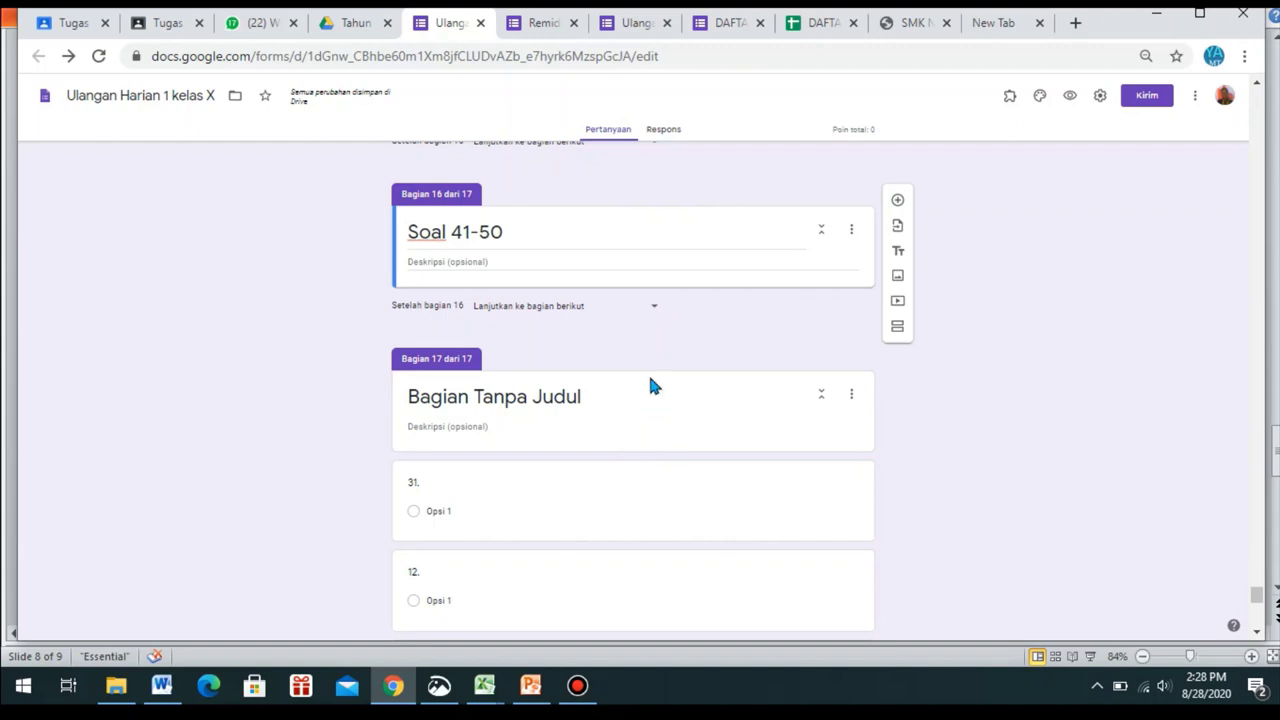
triple_click(663, 217)
left_click(853, 240)
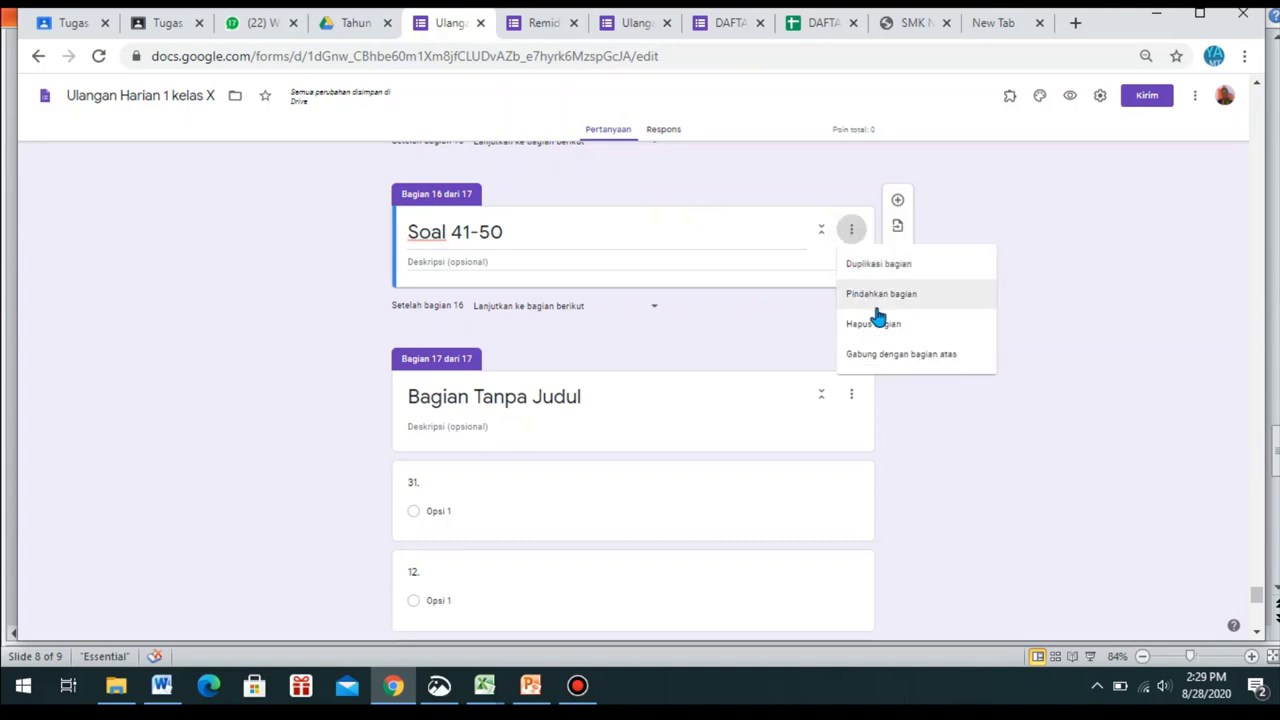
left_click(874, 325)
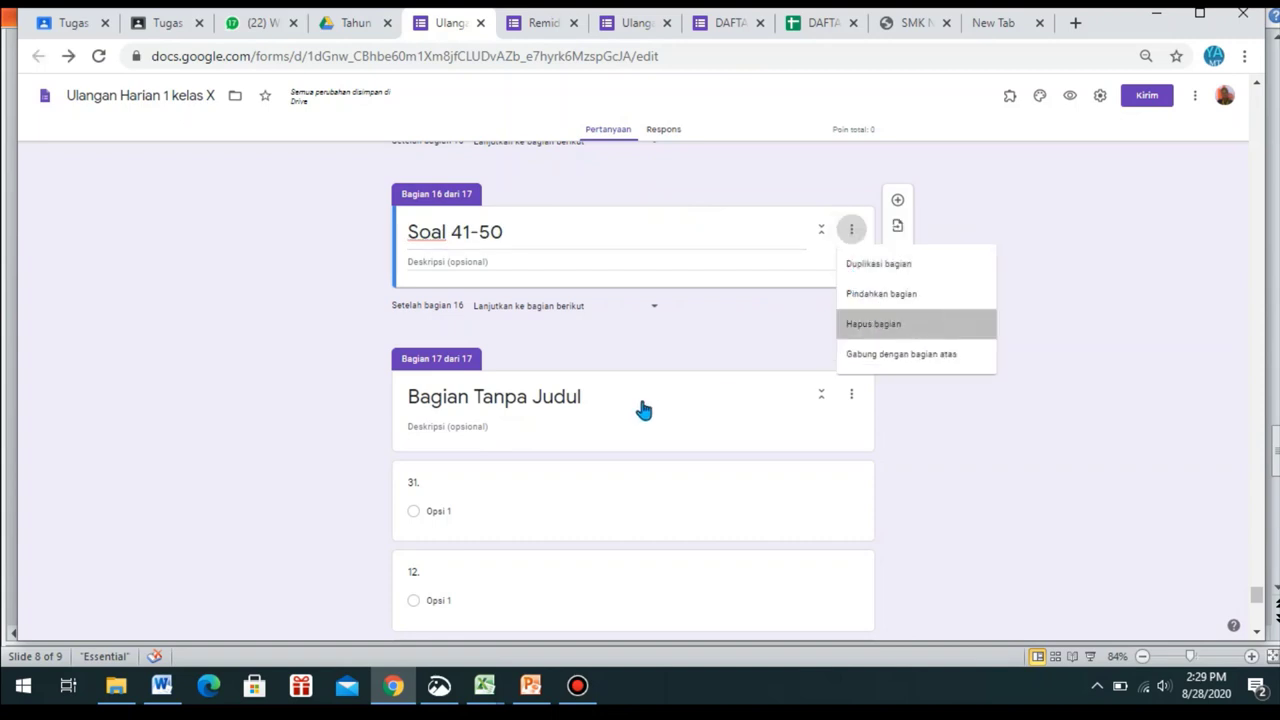
left_click(585, 238)
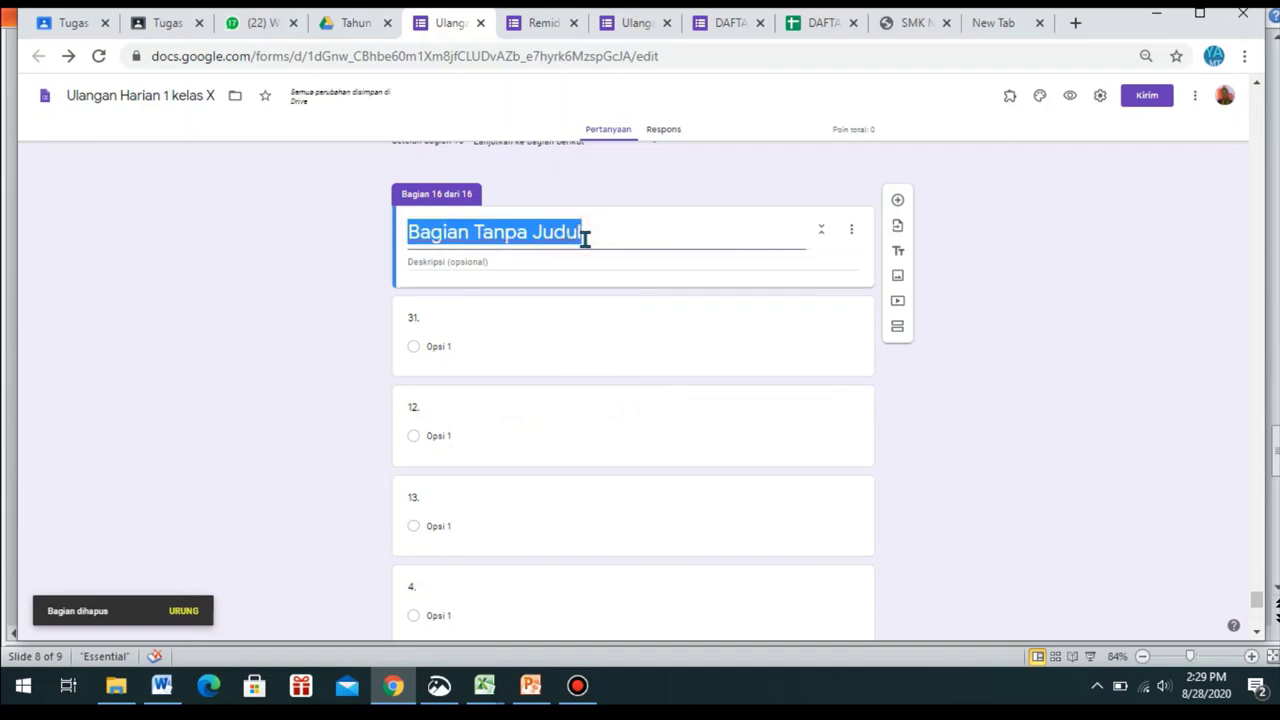
type("Soal ")
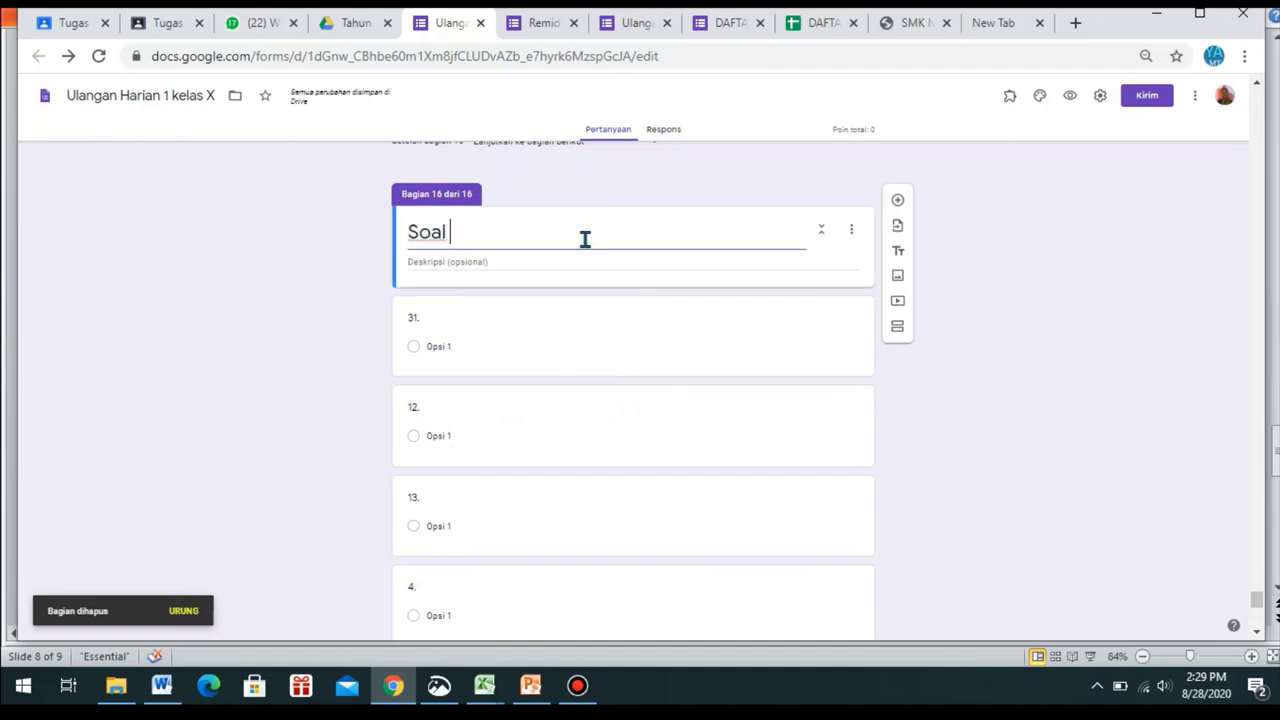
type("40 - ")
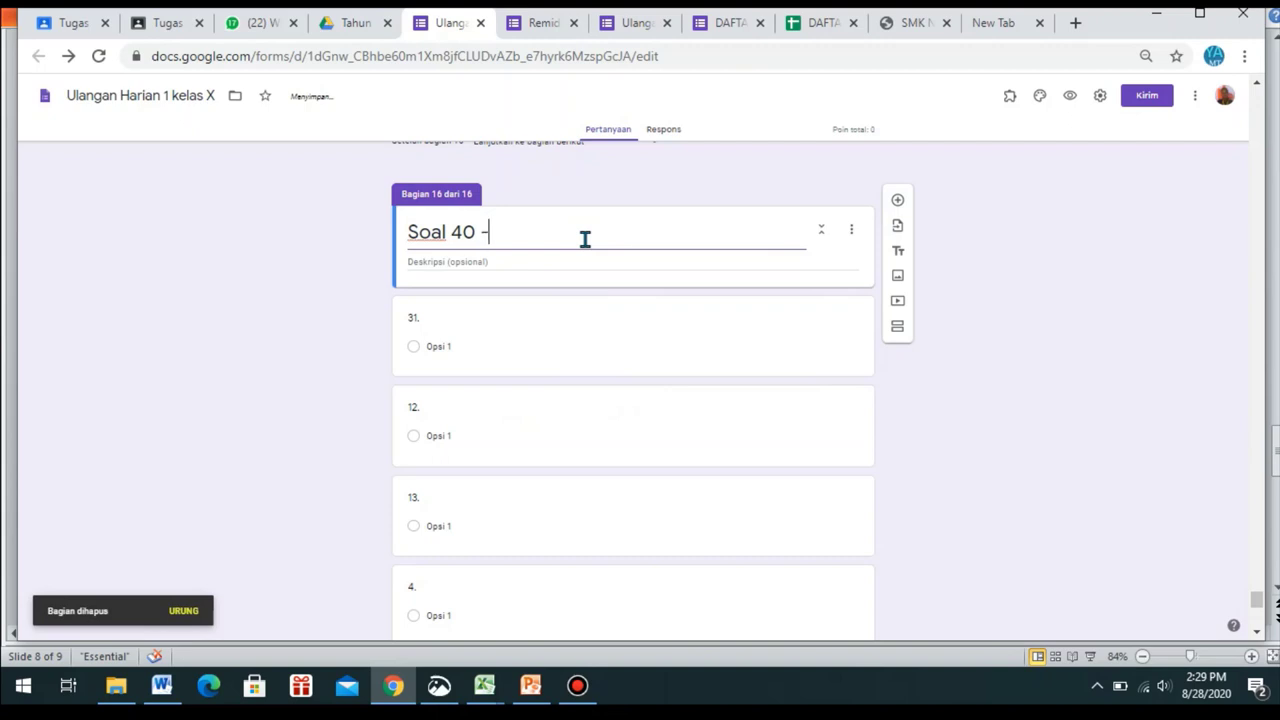
type("50")
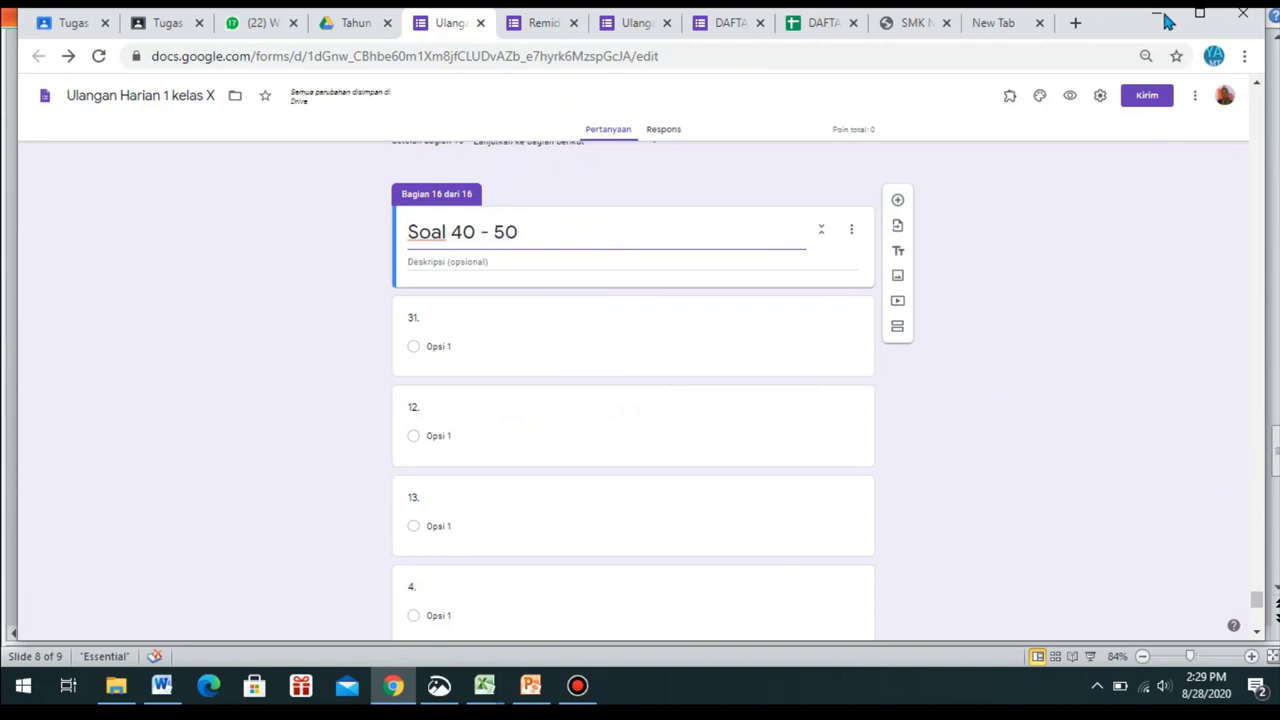
scroll(1073, 386, "up", 1)
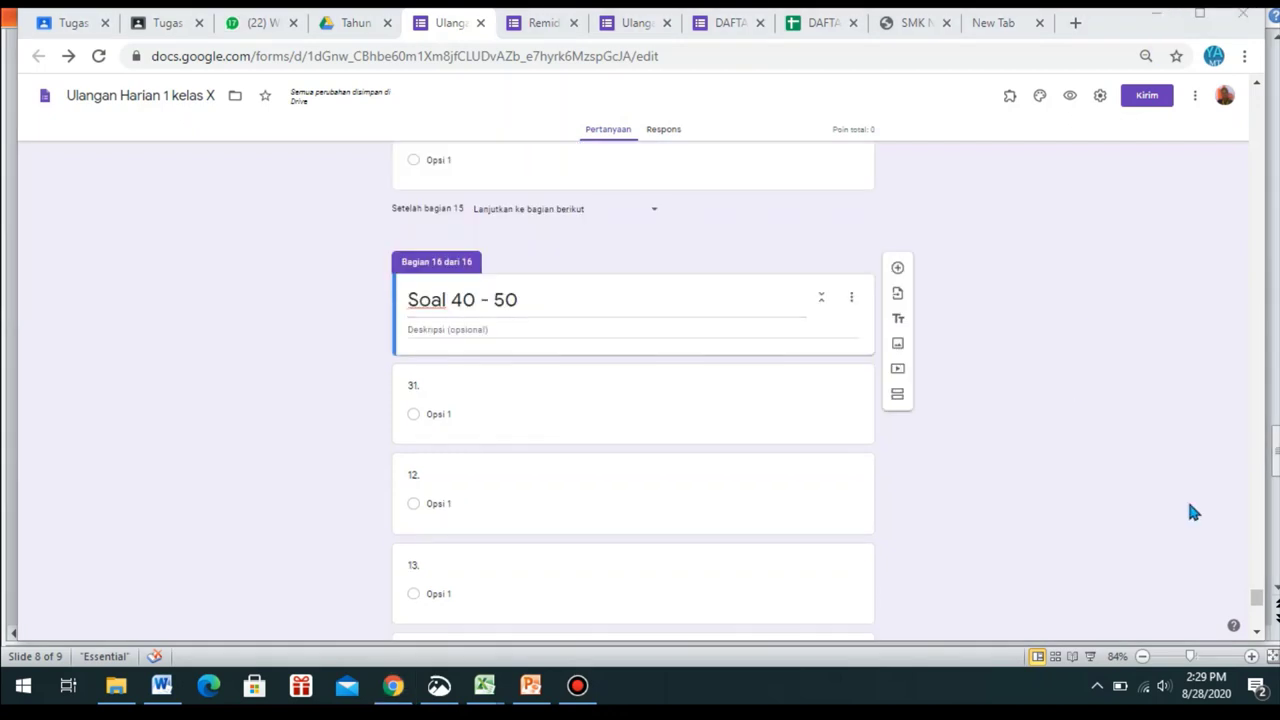
- Add a new section after question 10 titled 'Pernyataan'
left_click_drag(1257, 596, 1257, 618)
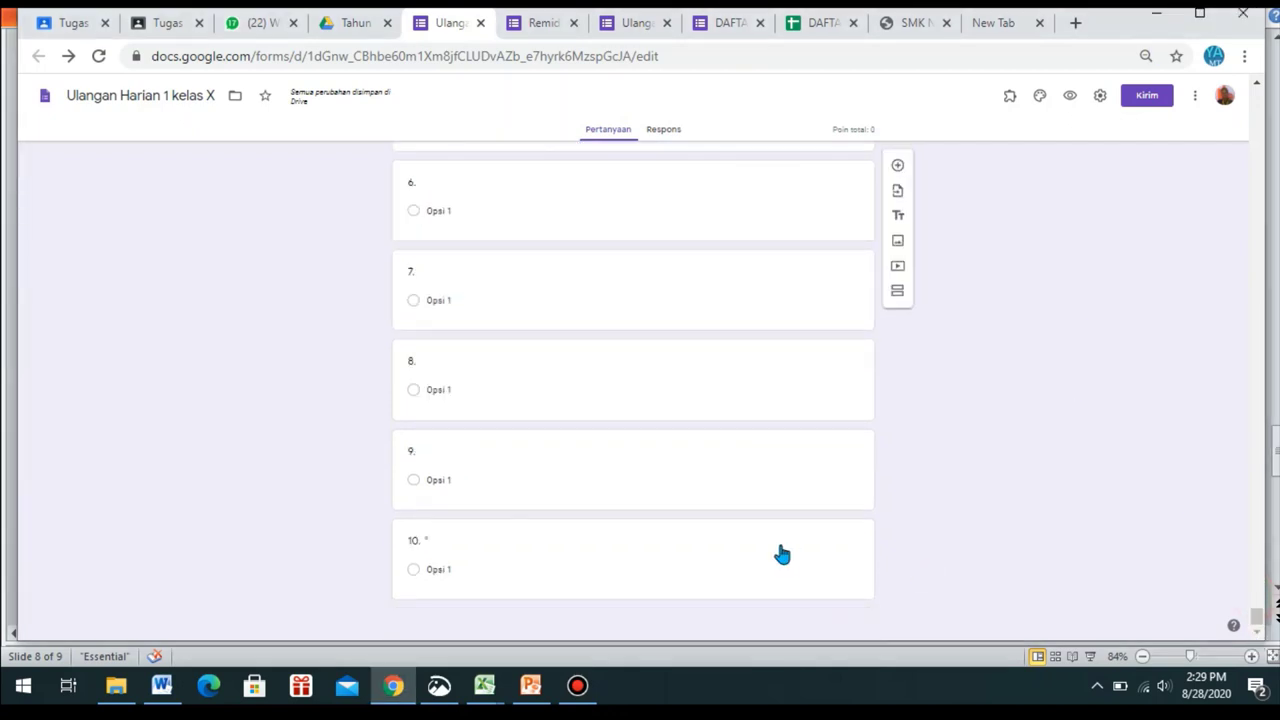
left_click(736, 563)
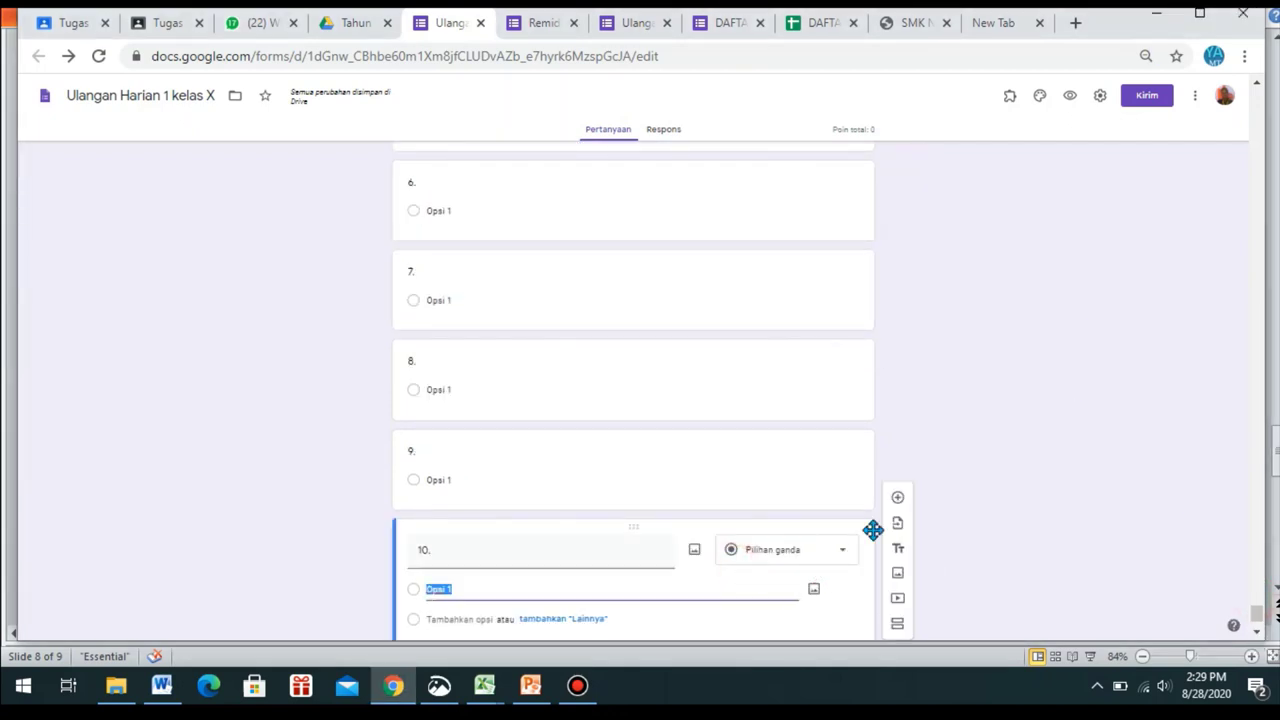
left_click(900, 623)
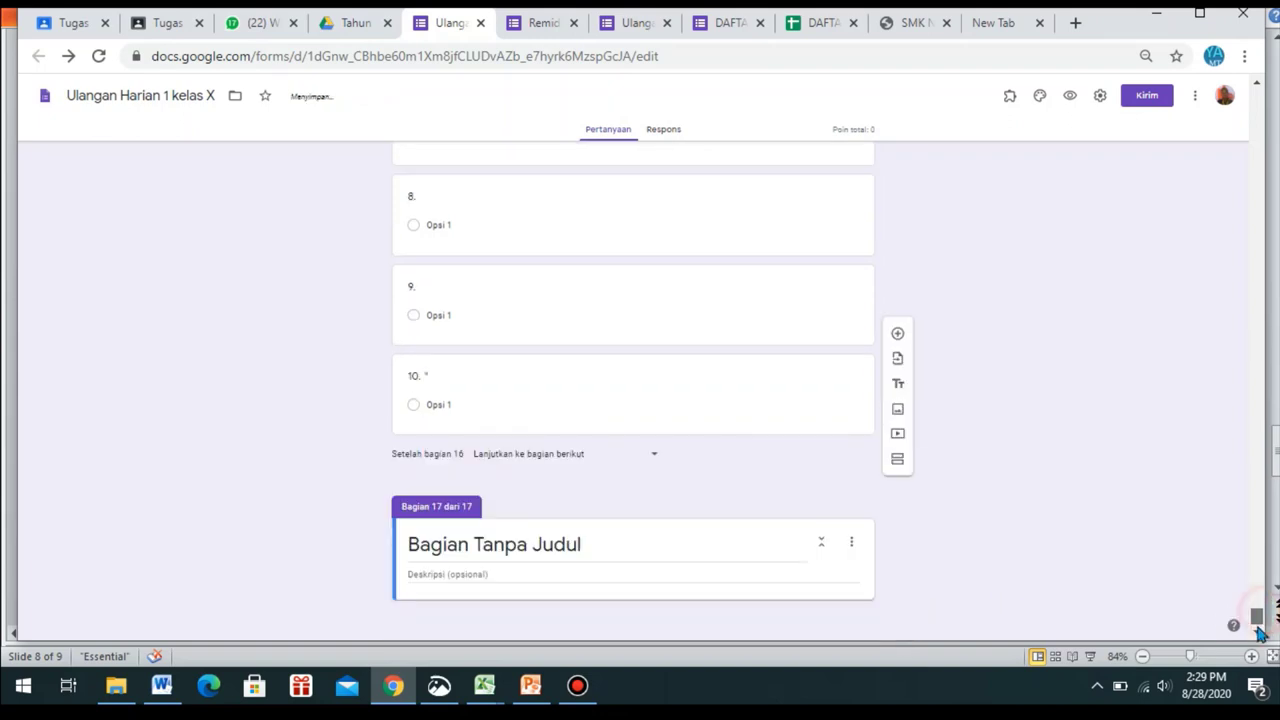
left_click(613, 544)
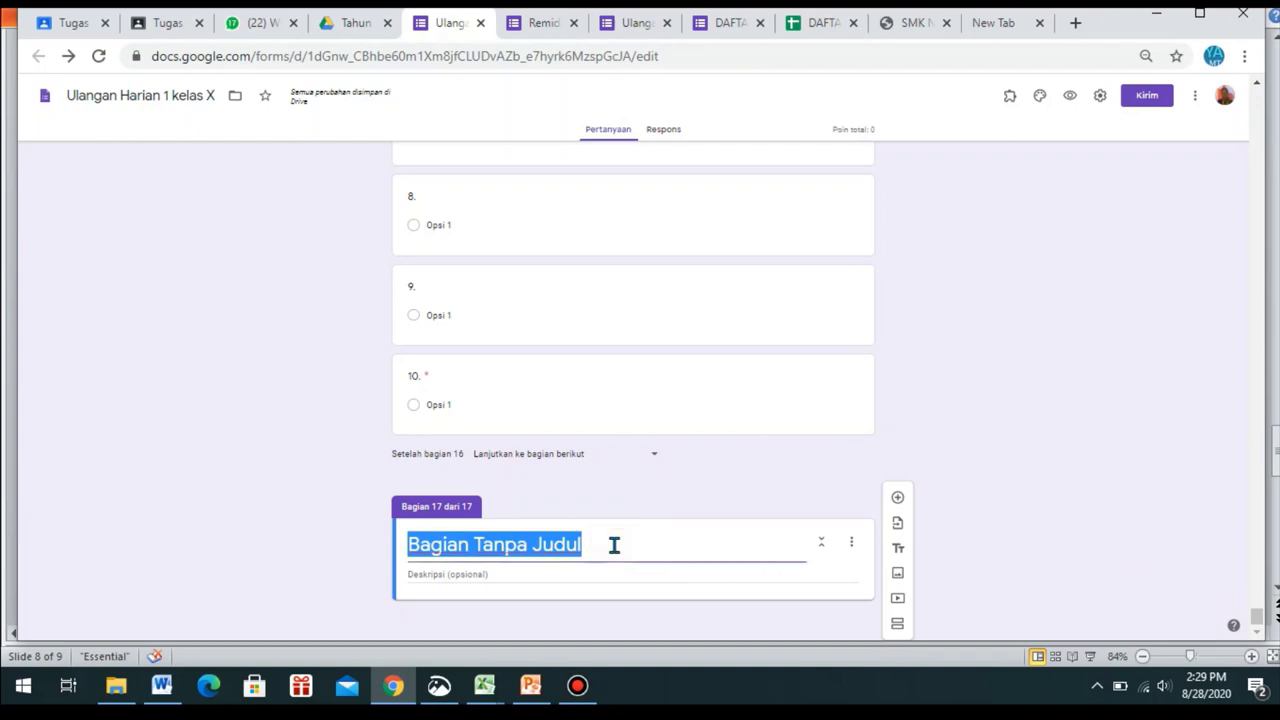
type("Pernyataan")
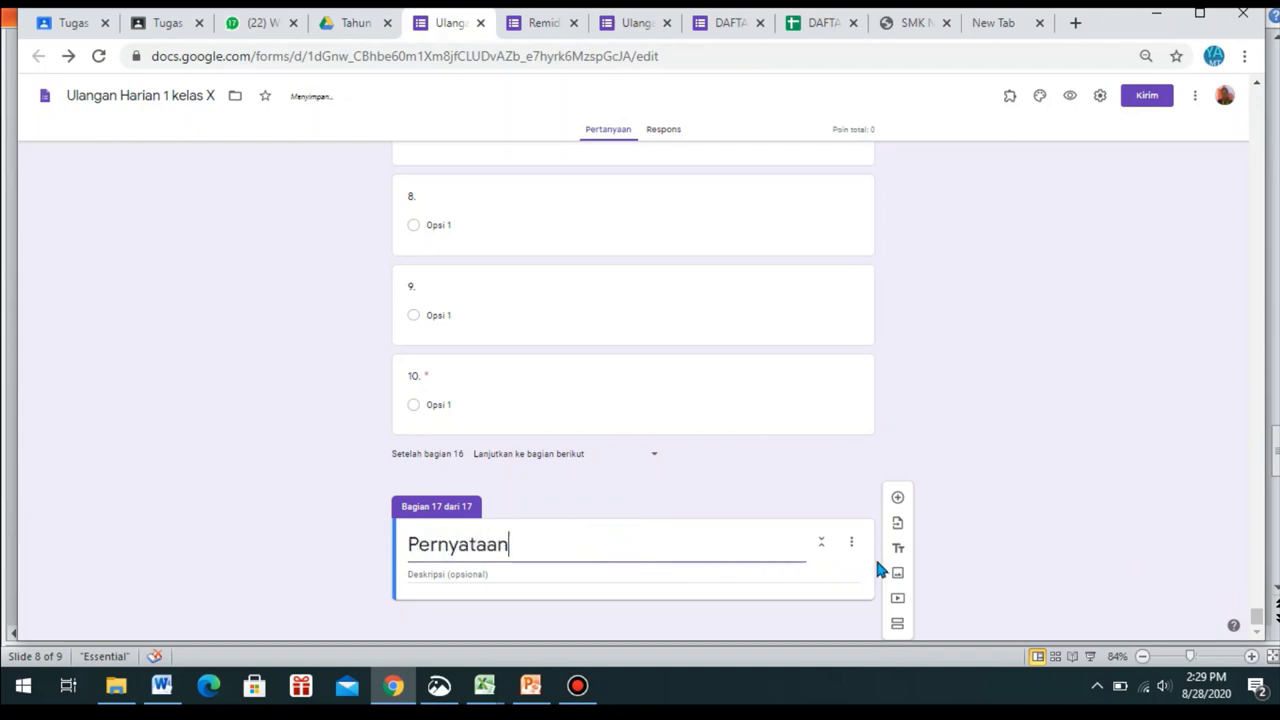
- Add the question 'Apakah anda yakin akan mengirim jawaban' to the Pernyataan section
left_click(897, 497)
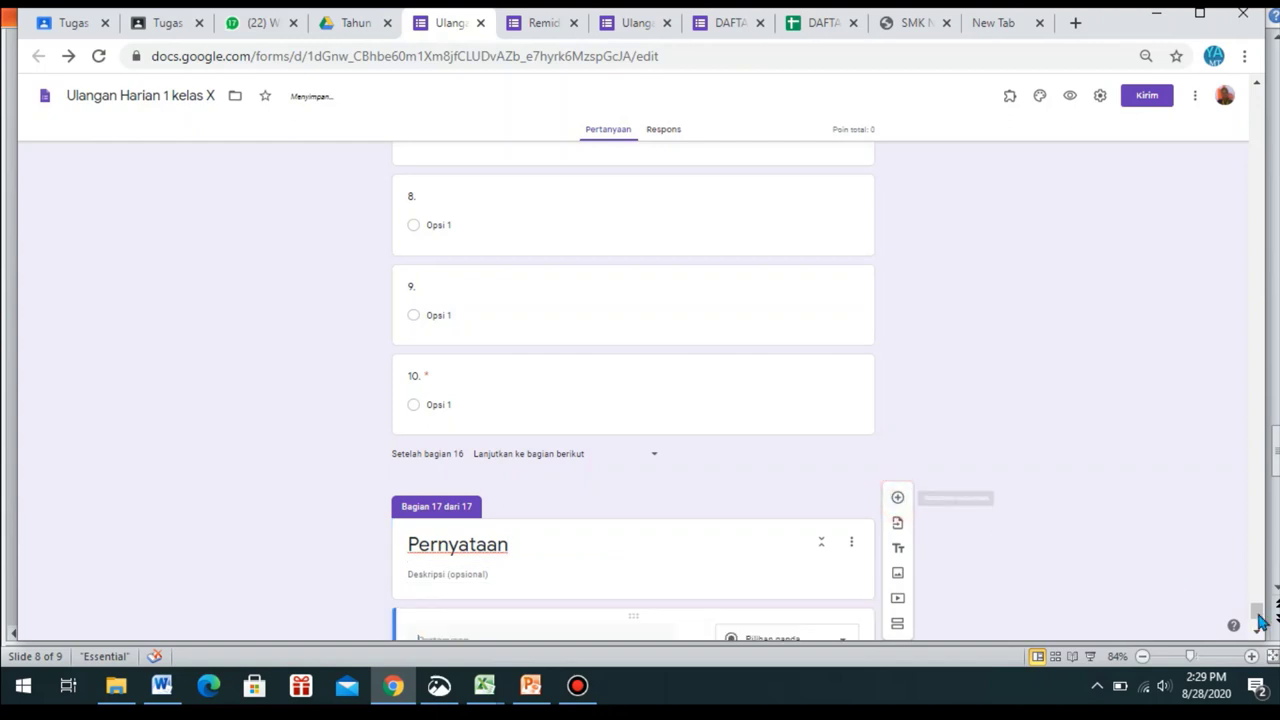
left_click(490, 453)
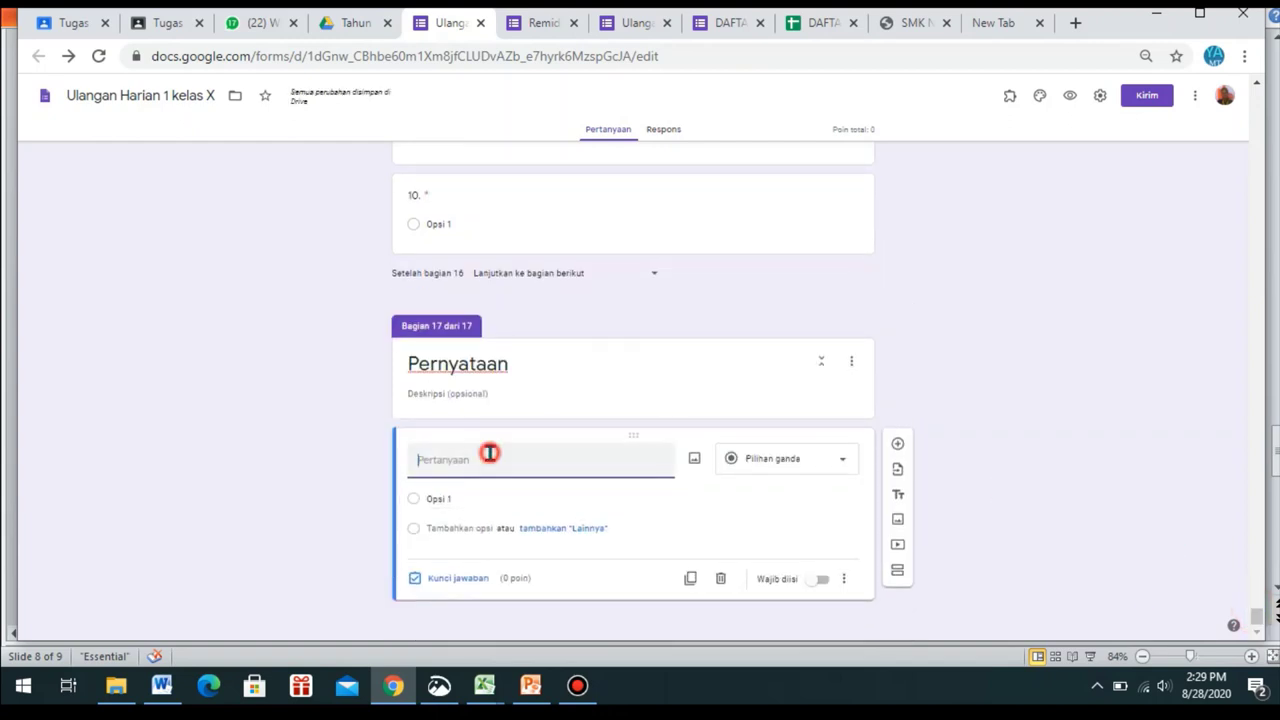
type("Apakah anda yakin akan mengirim jawaba")
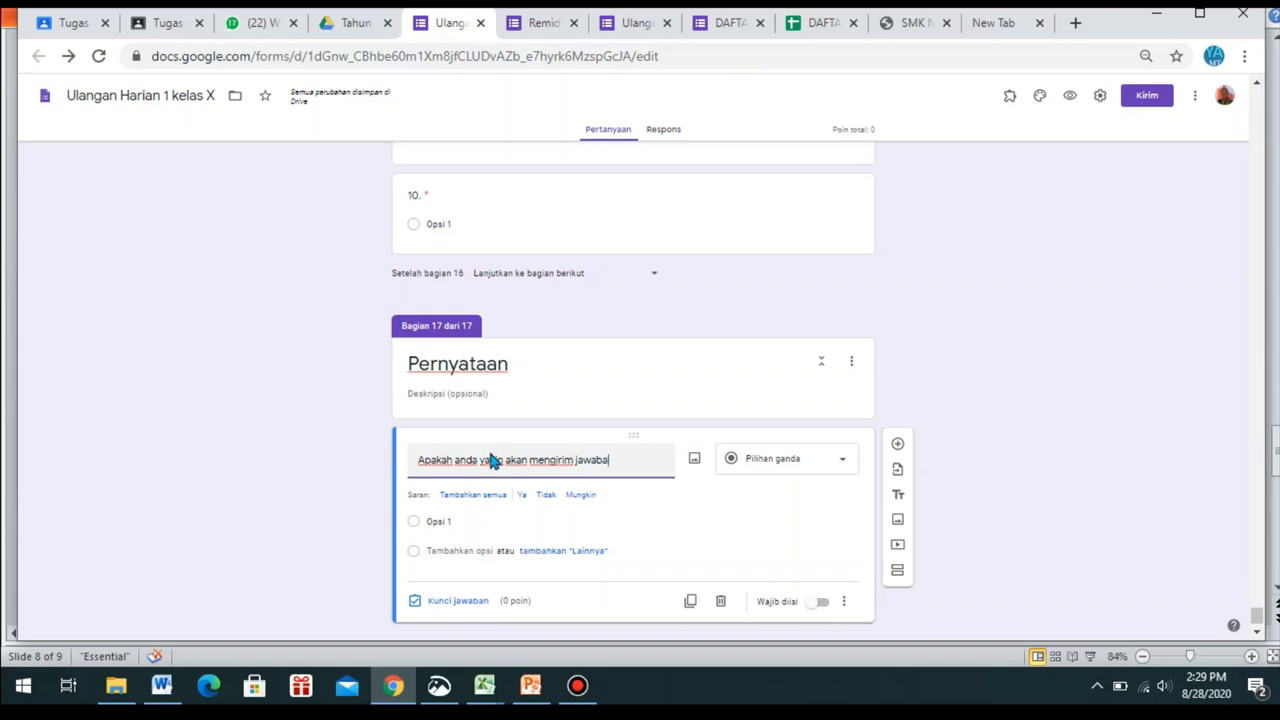
type("n")
- Give the confirmation question options Ya and Tidak and make it required
left_click(459, 525)
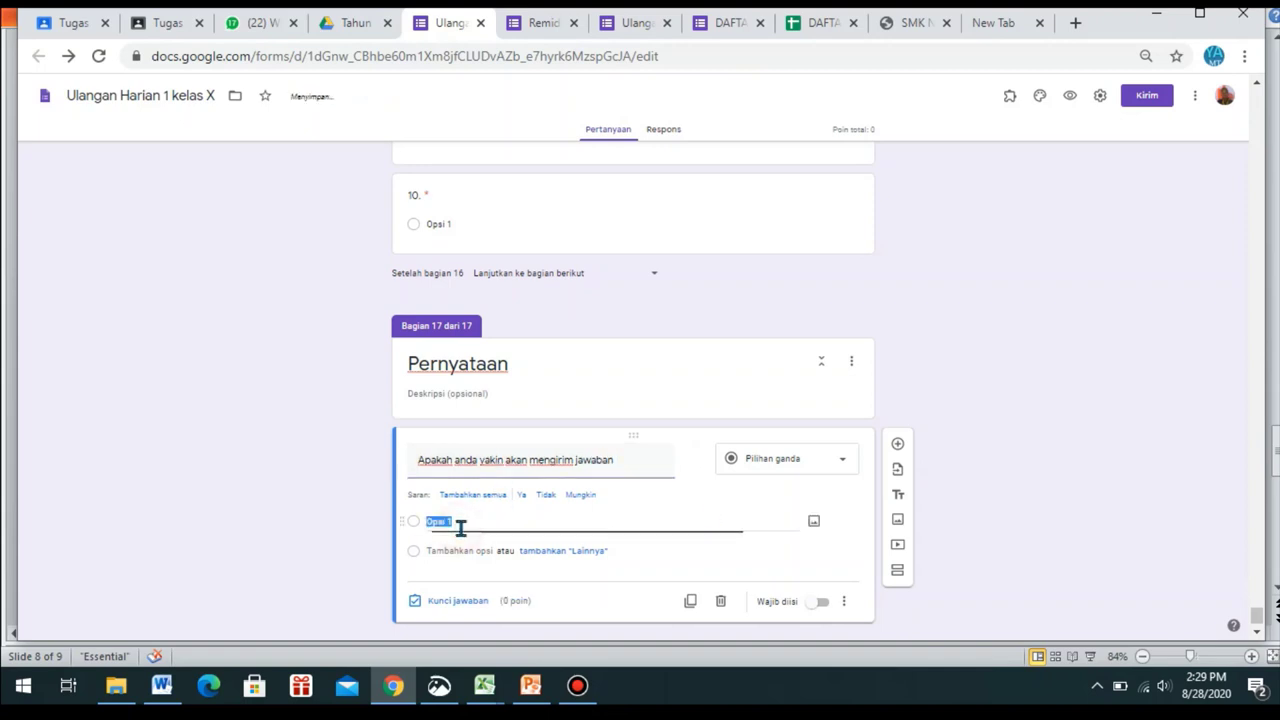
type("Ya")
left_click(455, 552)
type("Tidak")
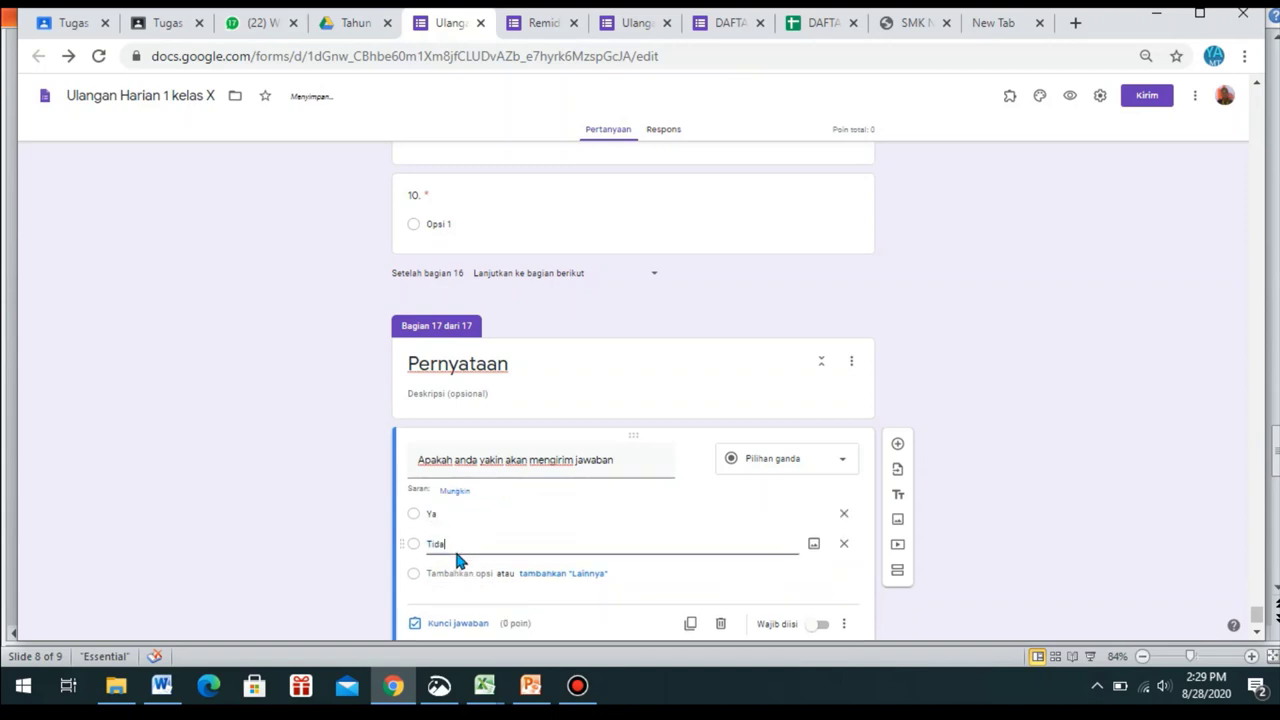
left_click(823, 626)
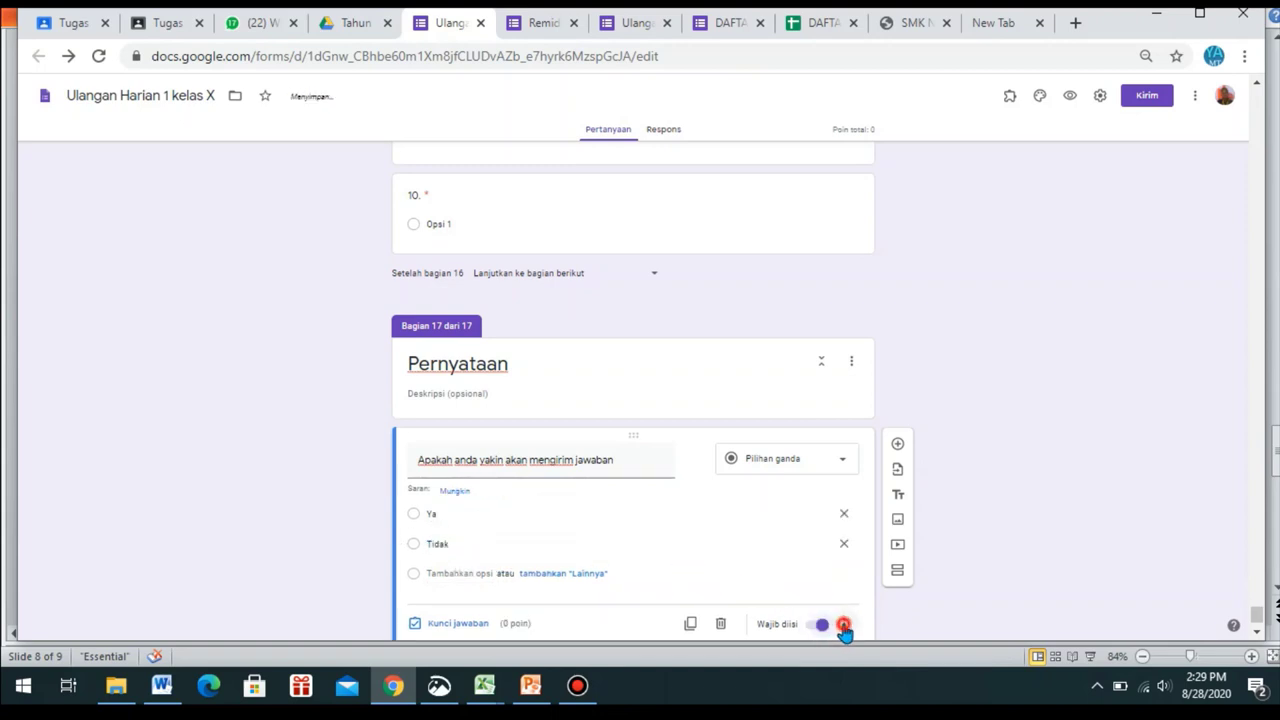
- Branch by answer: Ya submits the form, Tidak goes to Soal 1-10
left_click(844, 624)
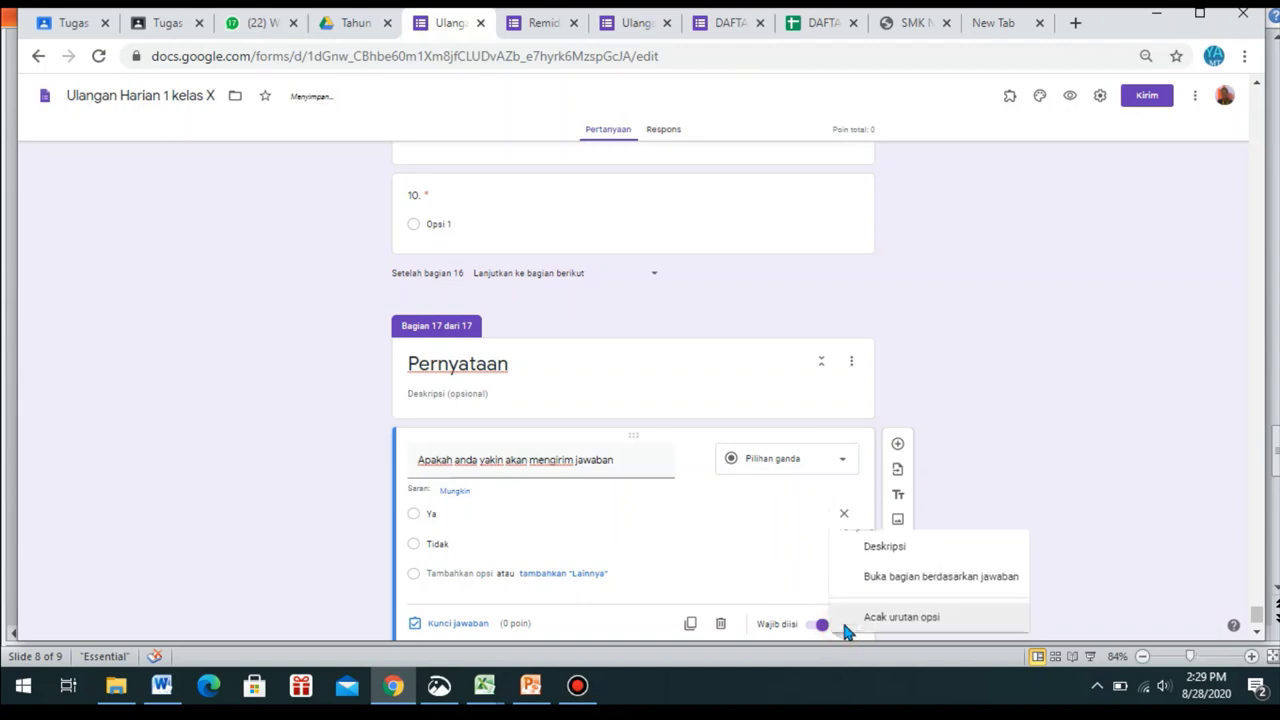
left_click(908, 580)
left_click(841, 514)
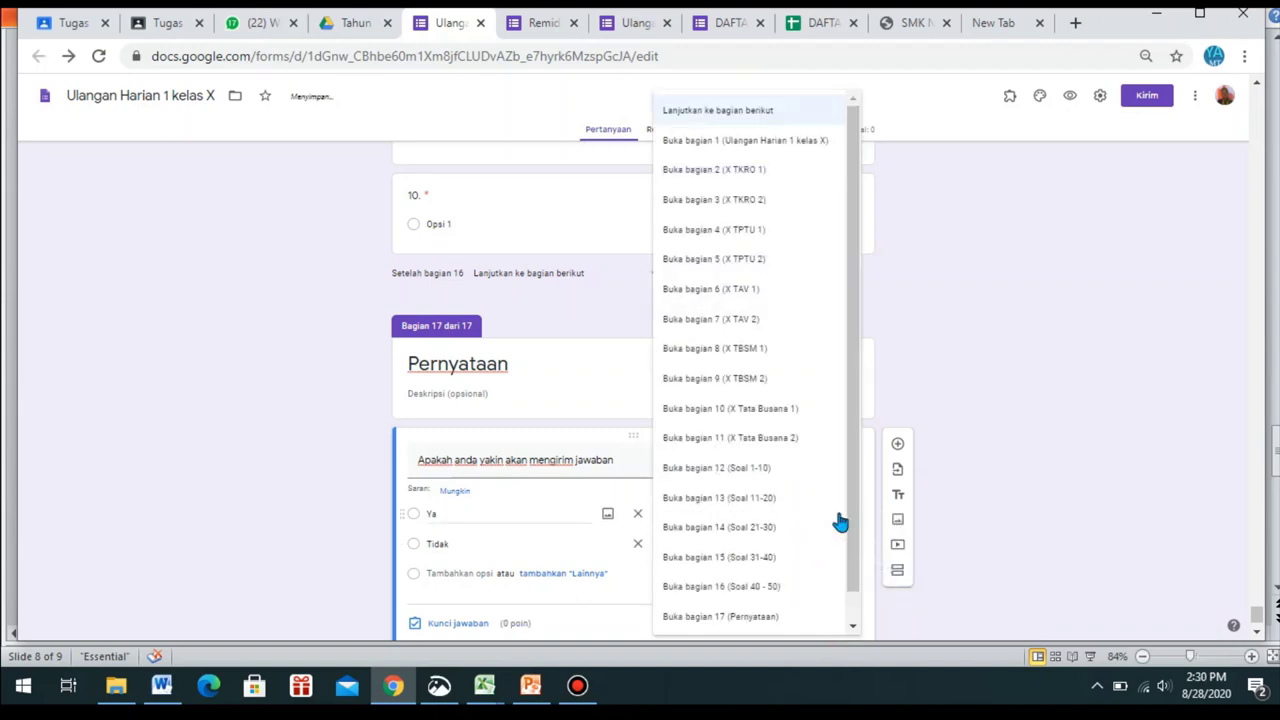
left_click_drag(852, 466, 849, 563)
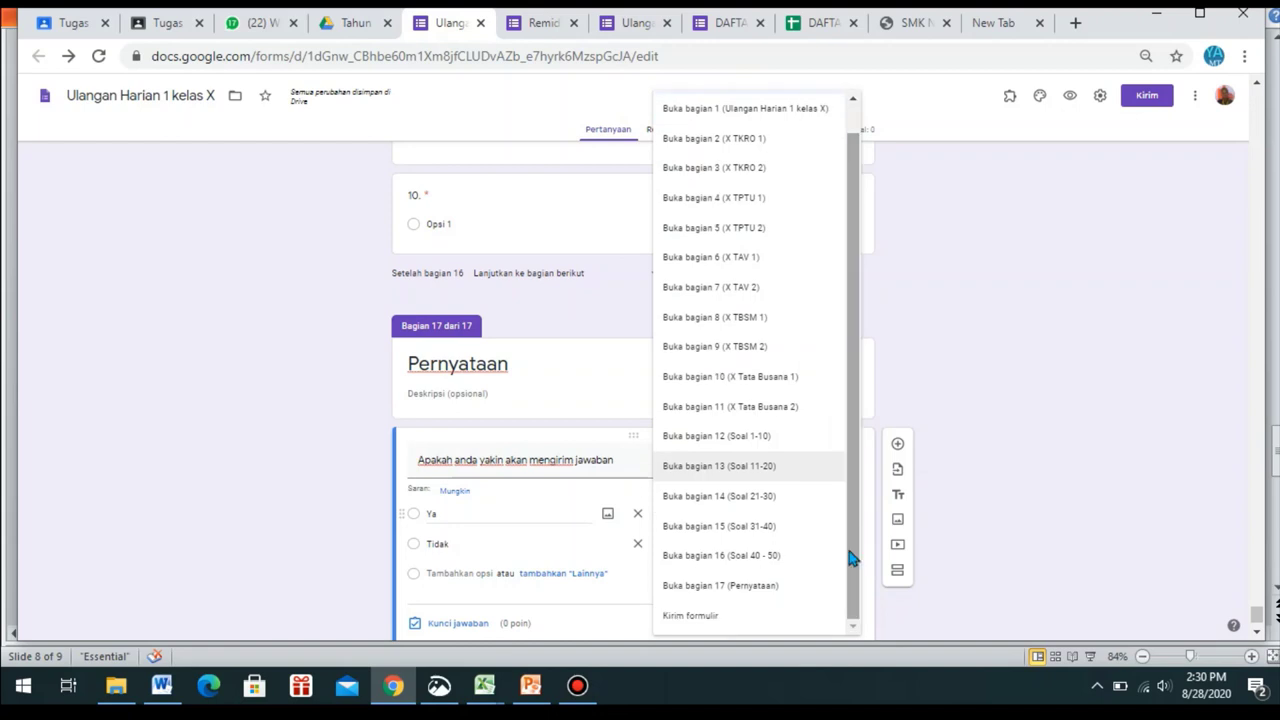
left_click(743, 620)
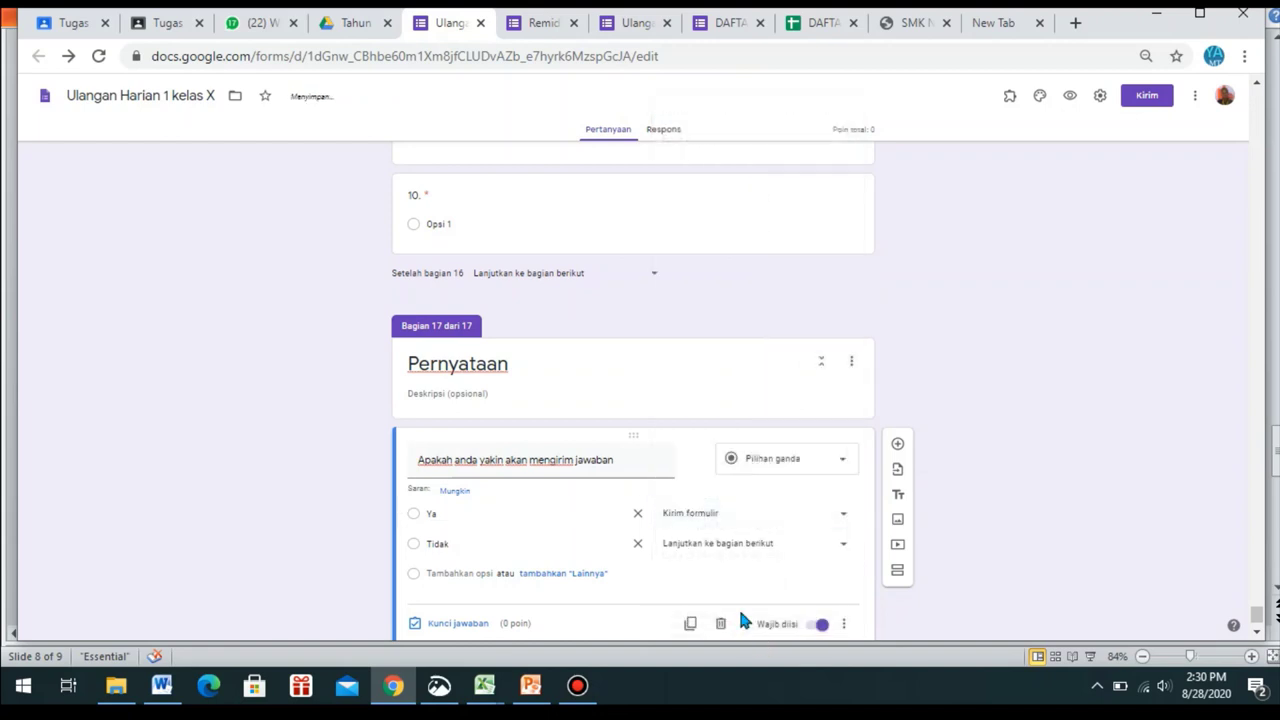
left_click(840, 544)
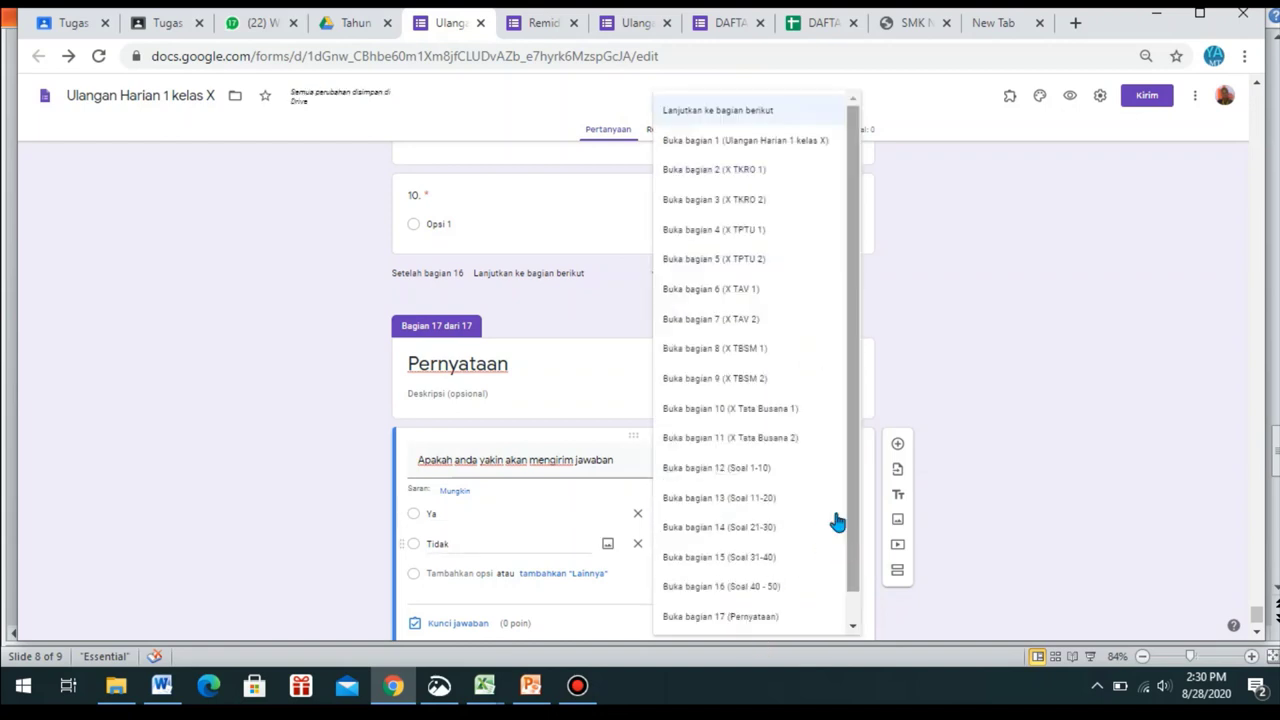
left_click(790, 470)
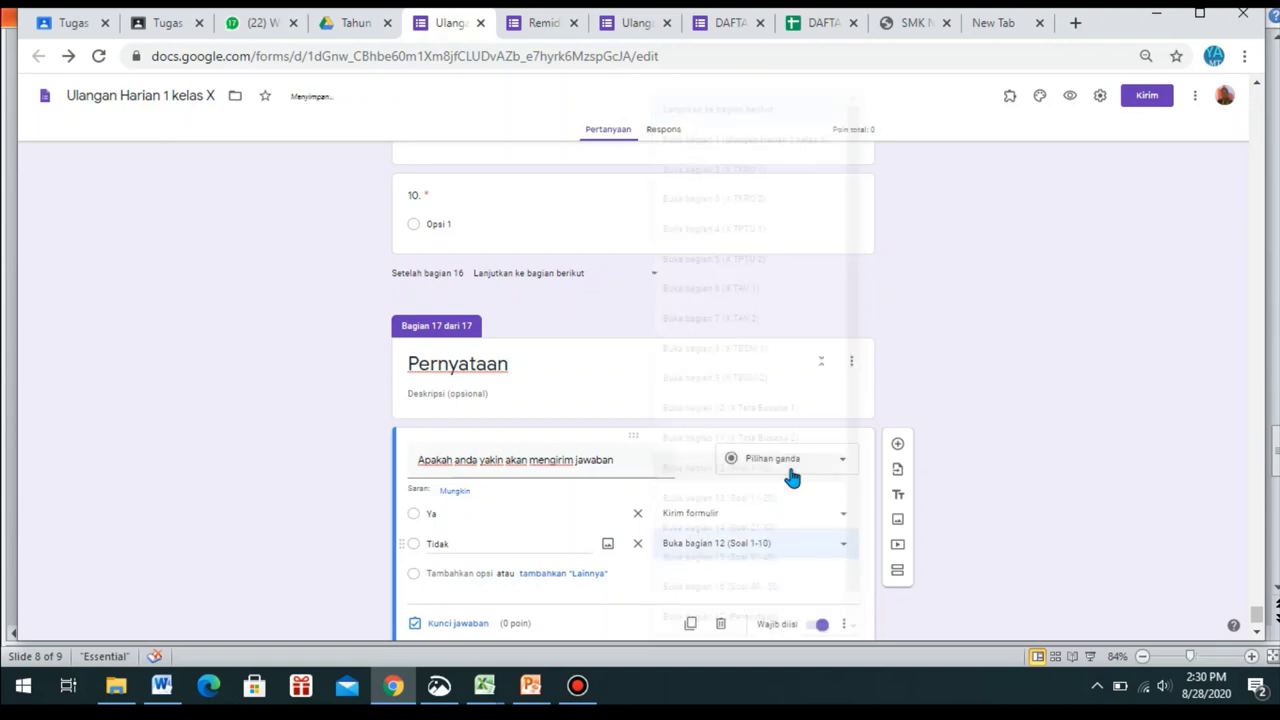
- Set section 2 to continue to Soal 1-10 afterward
left_click_drag(1252, 612, 1210, 101)
left_click(620, 551)
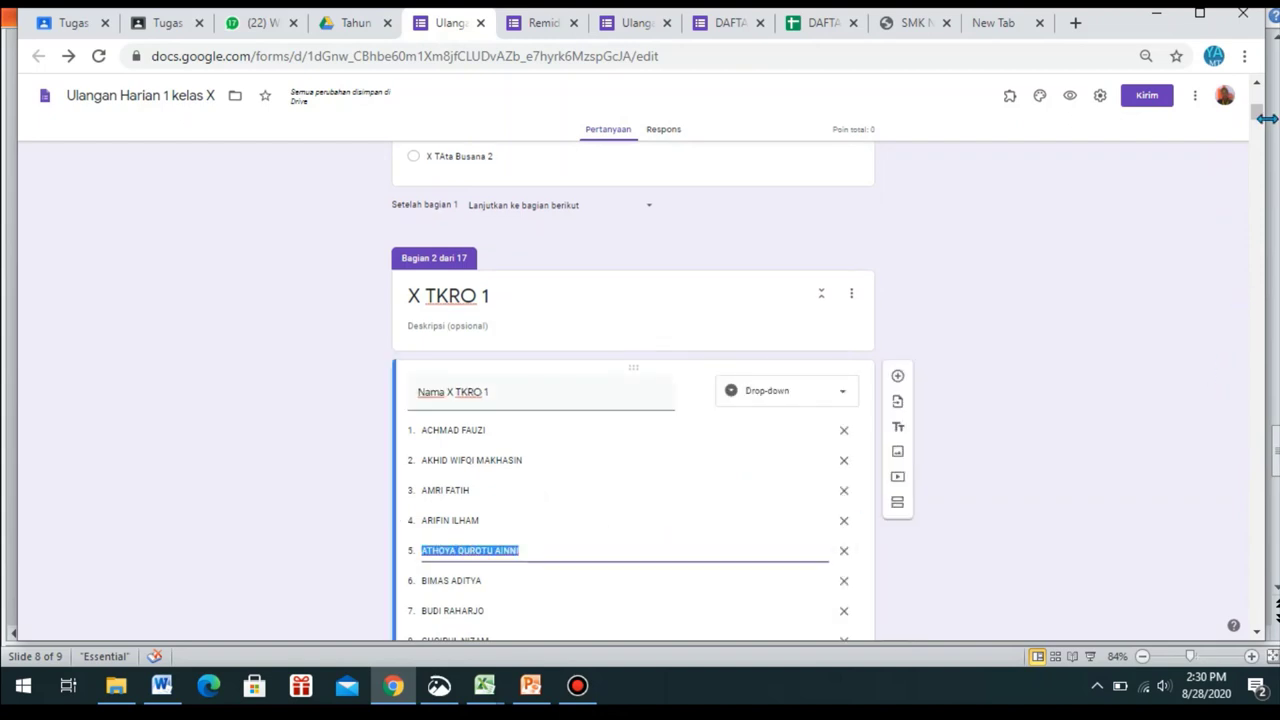
left_click_drag(1262, 116, 1272, 162)
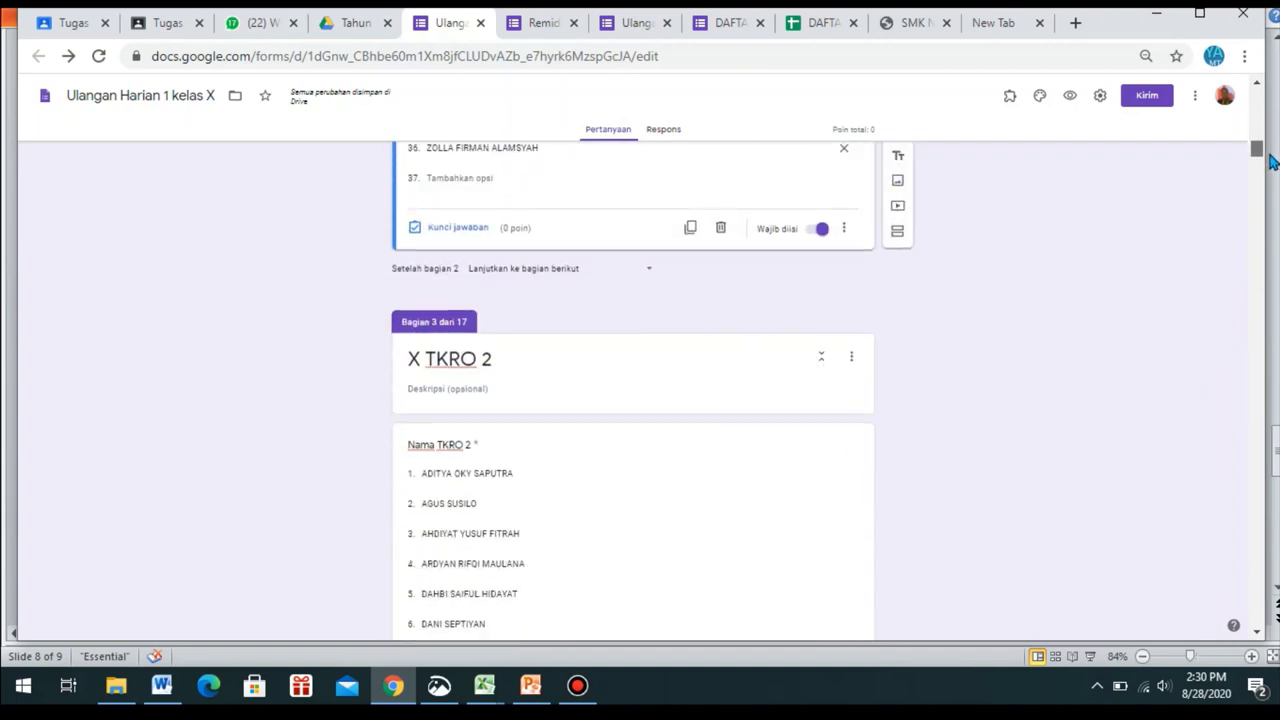
left_click(655, 276)
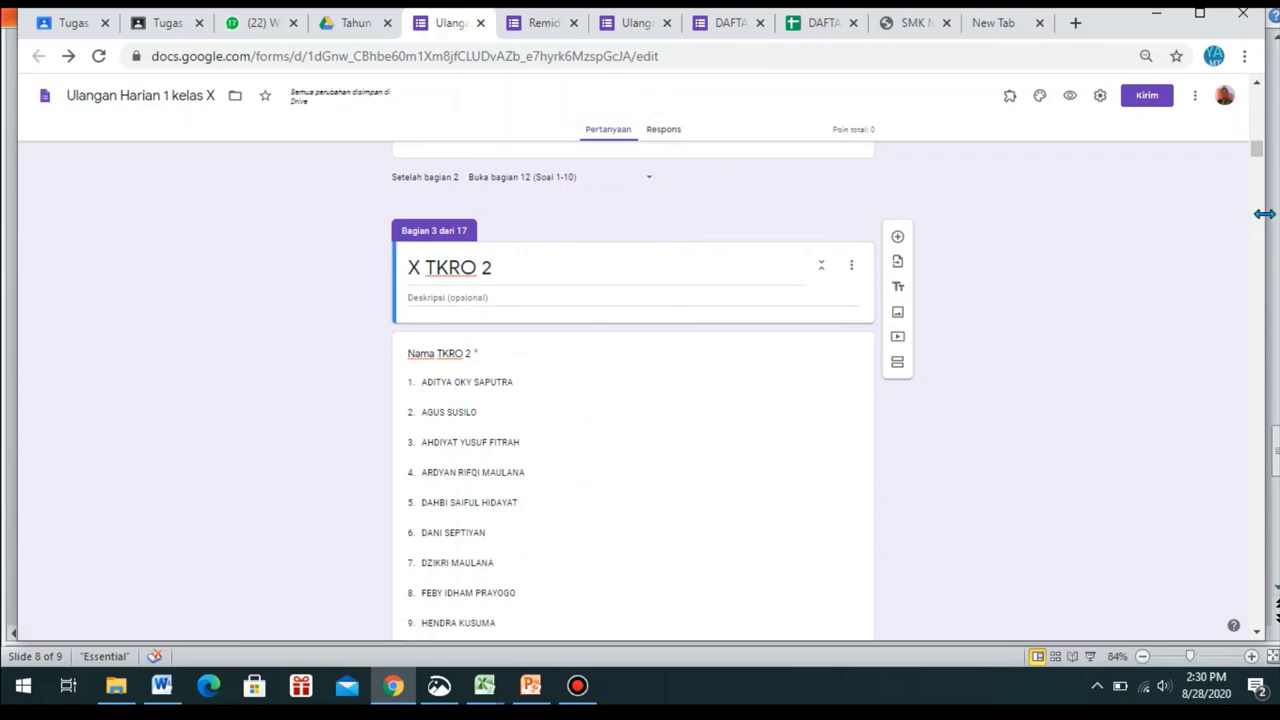
left_click_drag(1255, 157, 1257, 184)
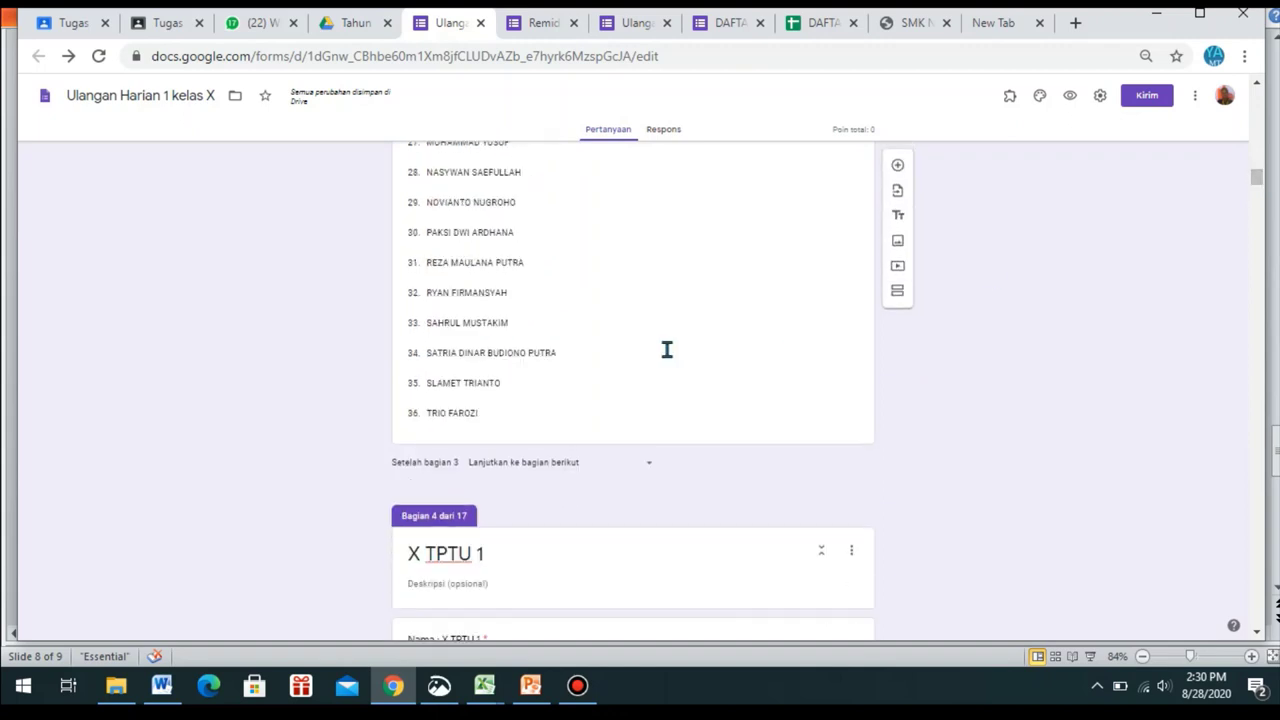
left_click(666, 350)
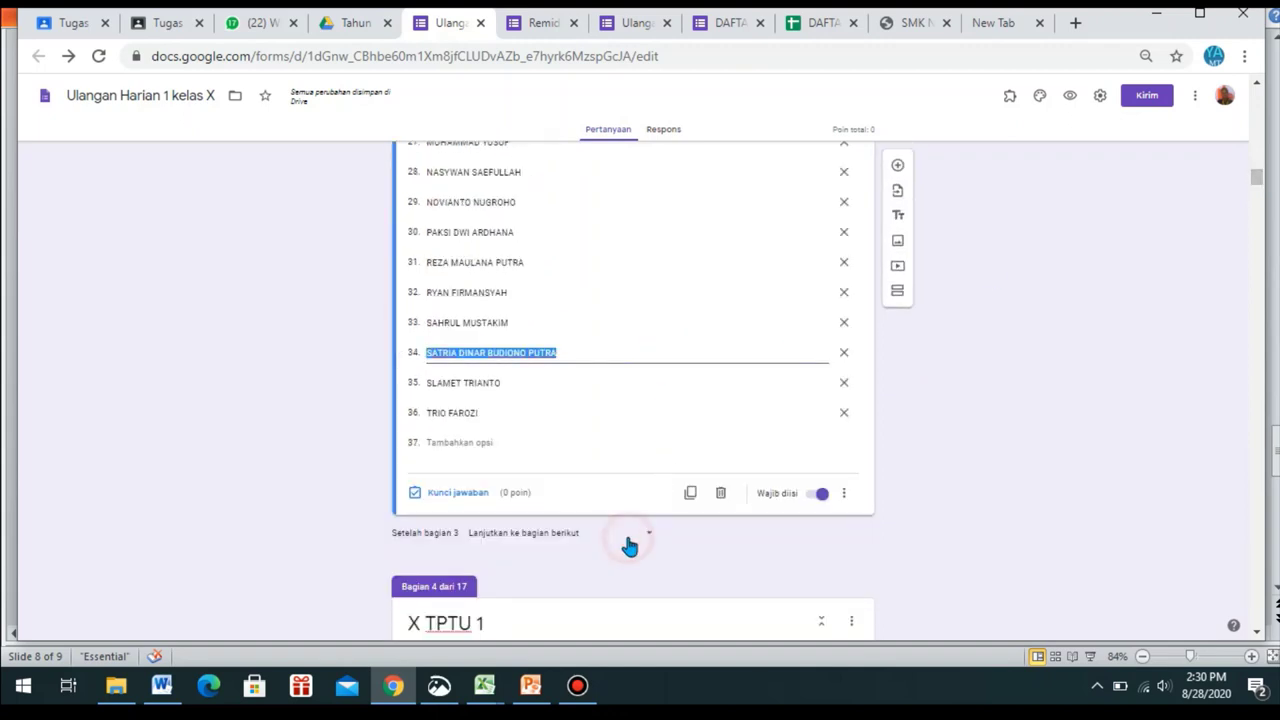
- Route sections 3 and 4 onward to Soal 1-10
left_click(628, 538)
left_click(599, 468)
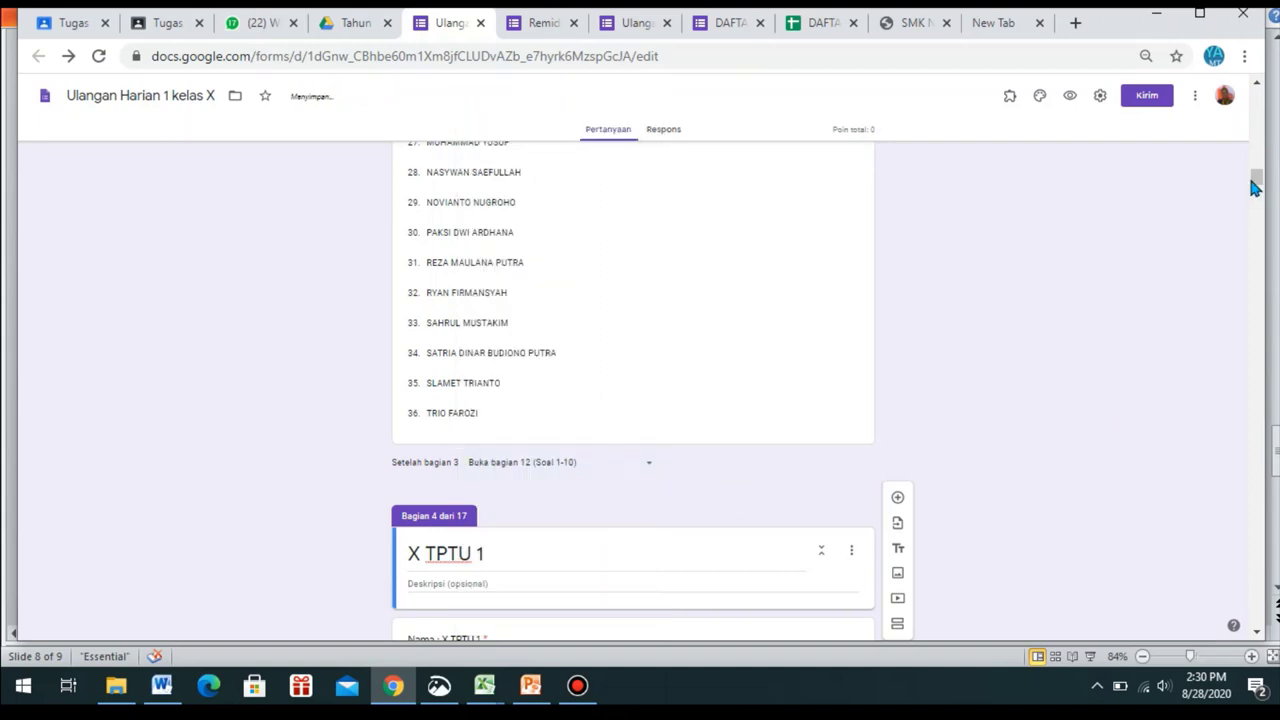
left_click_drag(1254, 181, 1258, 218)
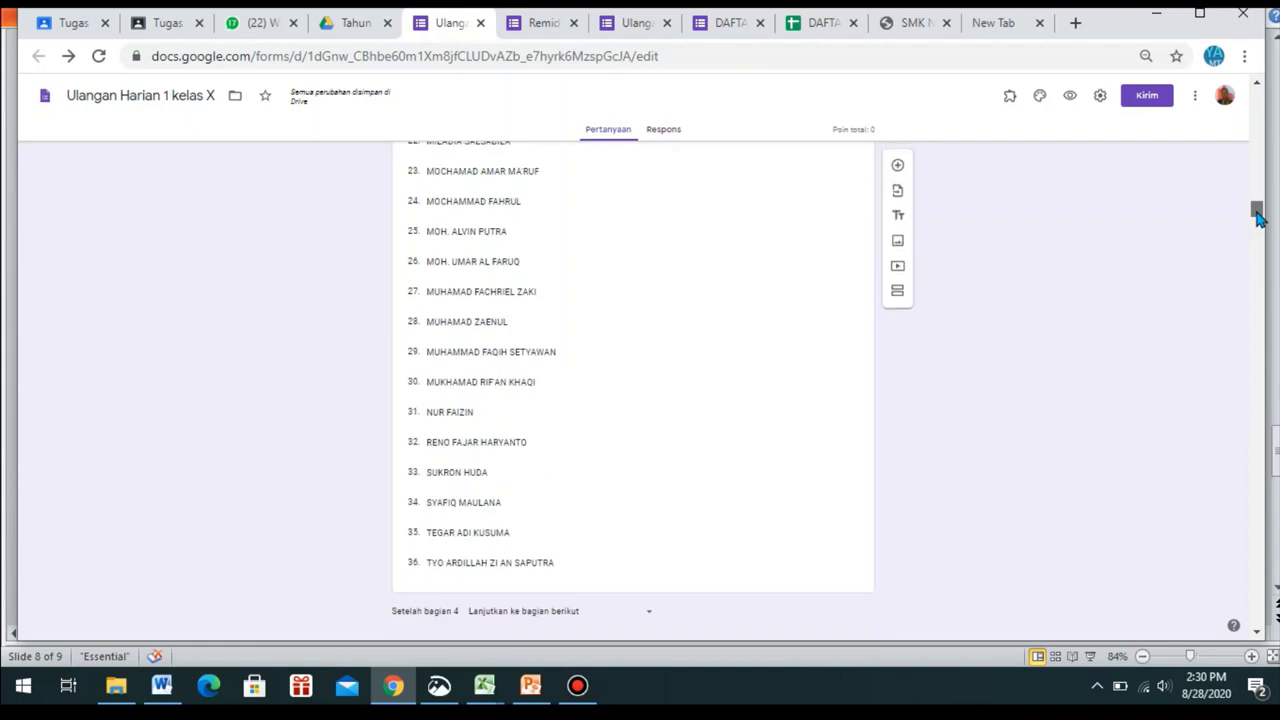
scroll(1258, 218, "down", 2)
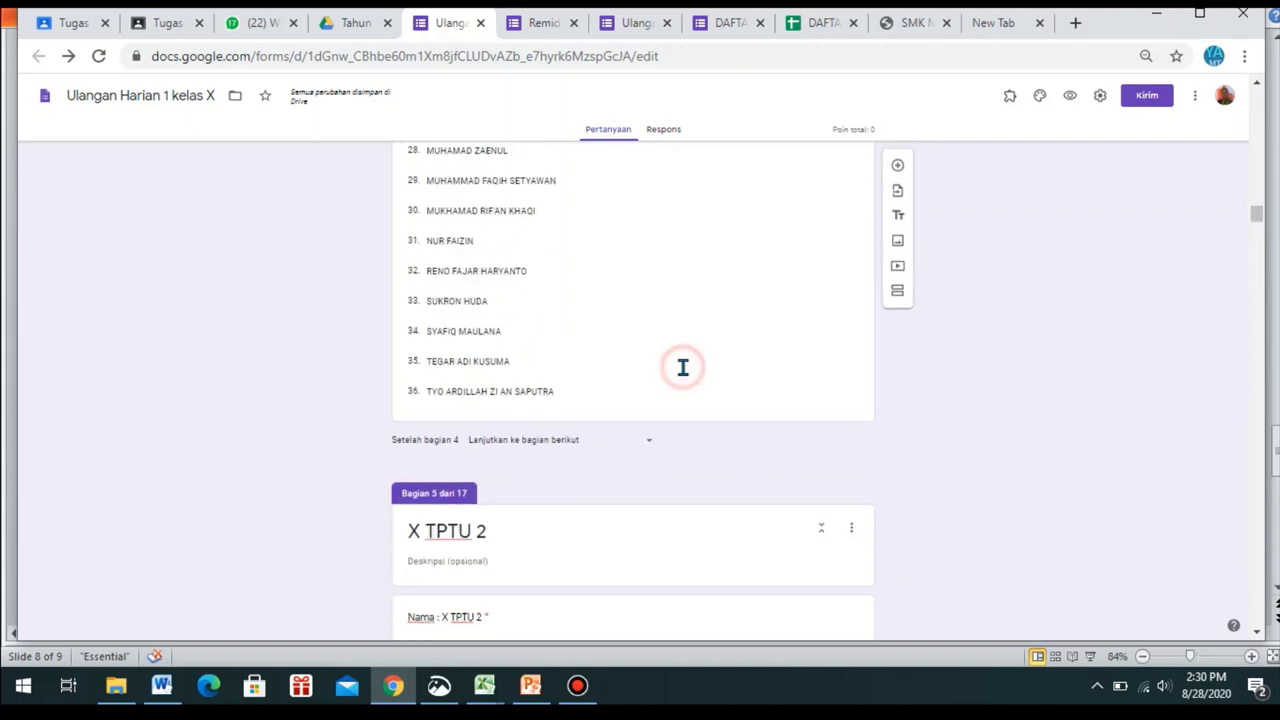
left_click(683, 367)
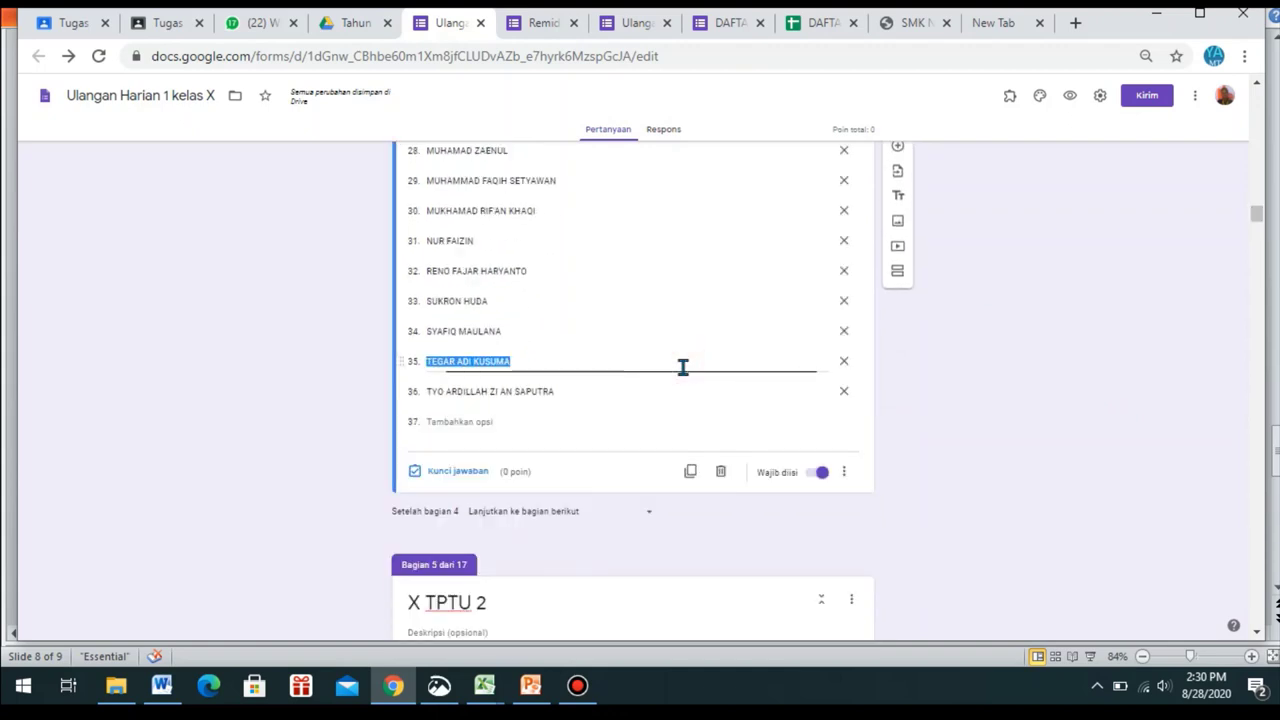
left_click(648, 520)
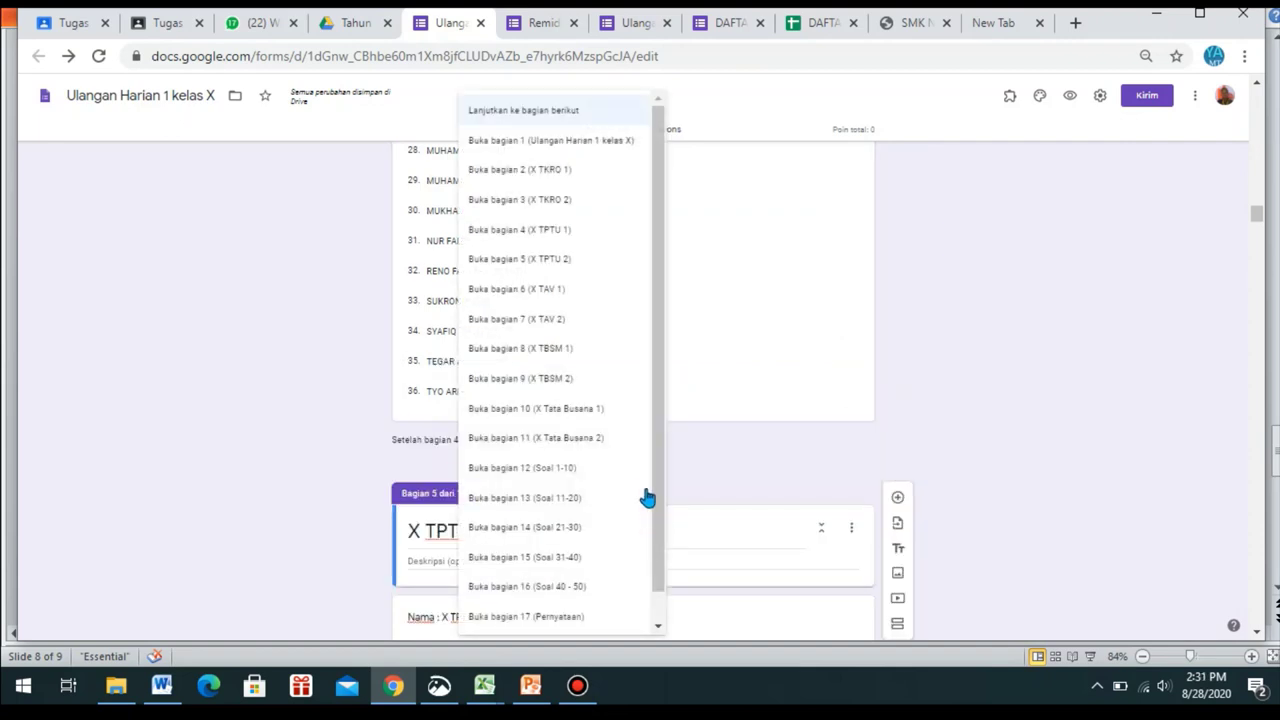
left_click(603, 475)
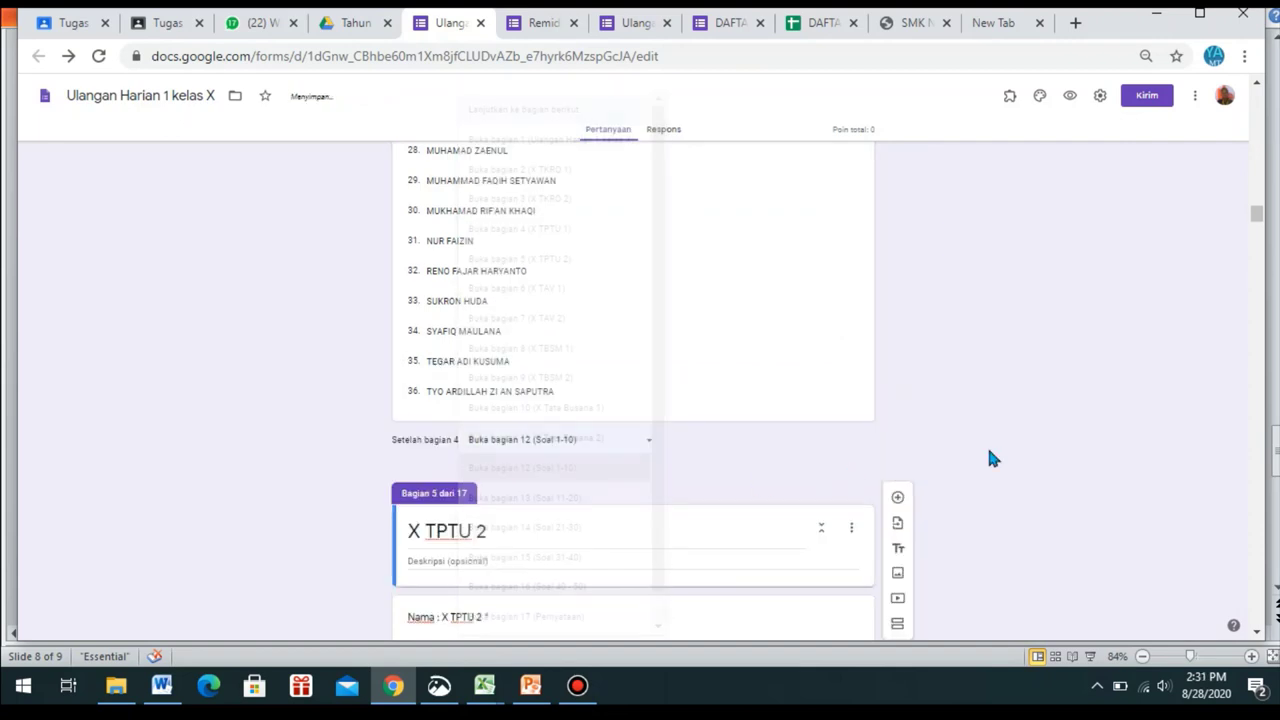
left_click(1257, 214)
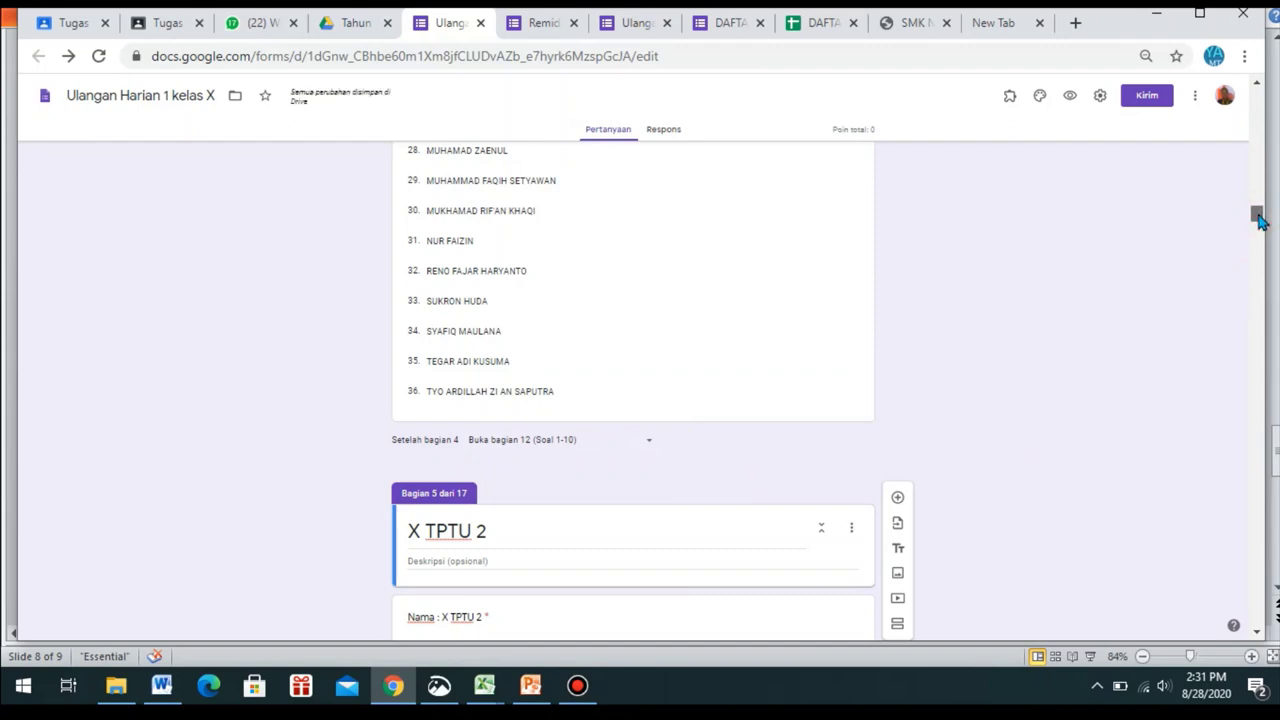
left_click_drag(1259, 222, 1272, 480)
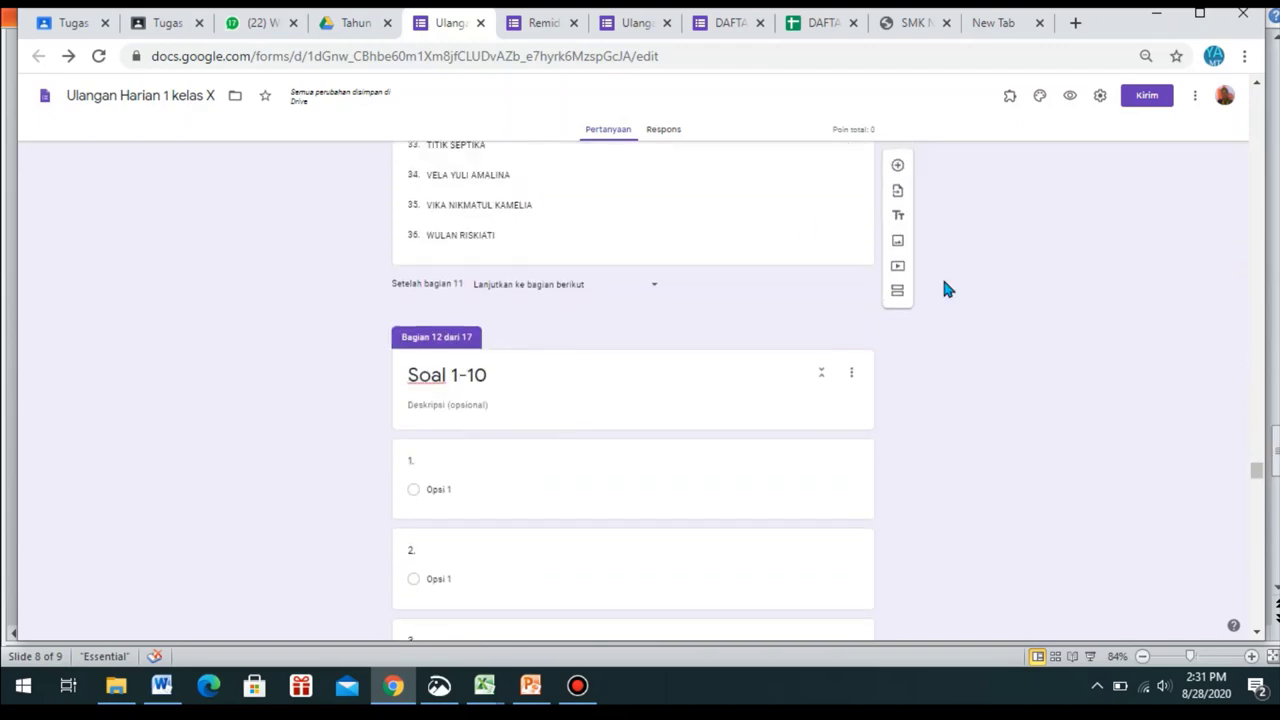
- Add a TOKEN section after section 11 with the short-answer question 'Masukkan TOKEN'
left_click(725, 227)
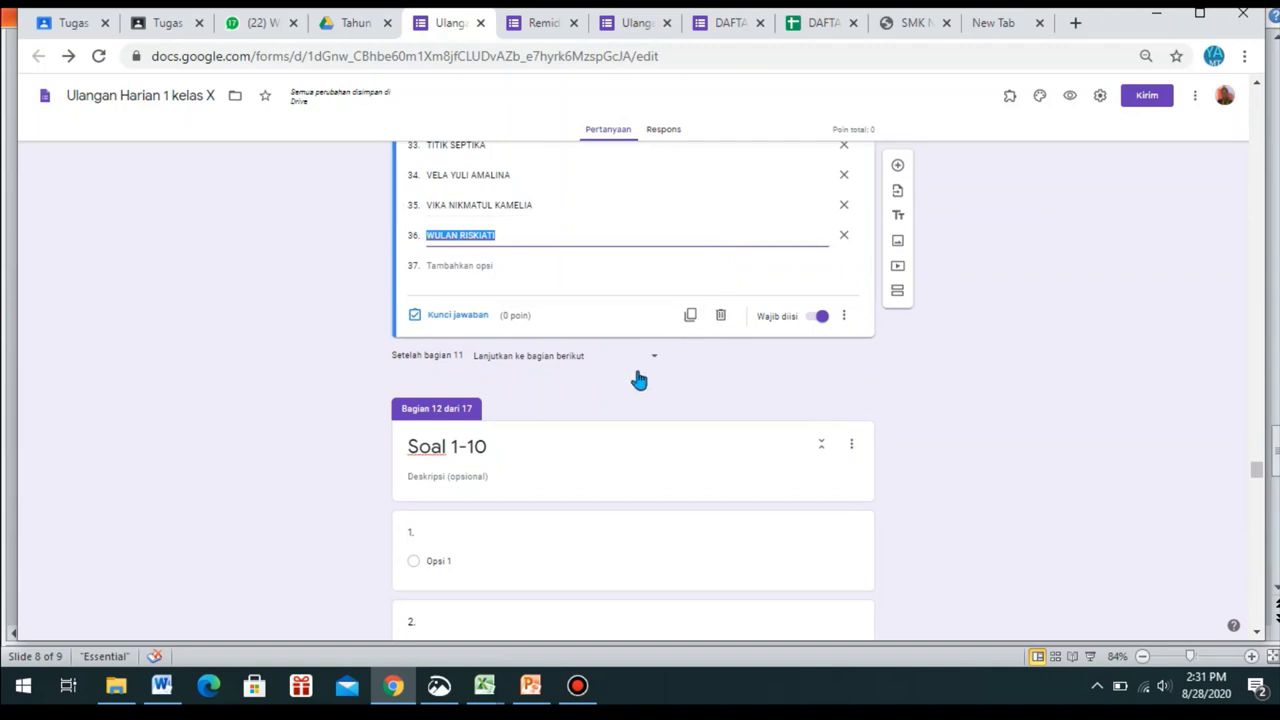
left_click(897, 292)
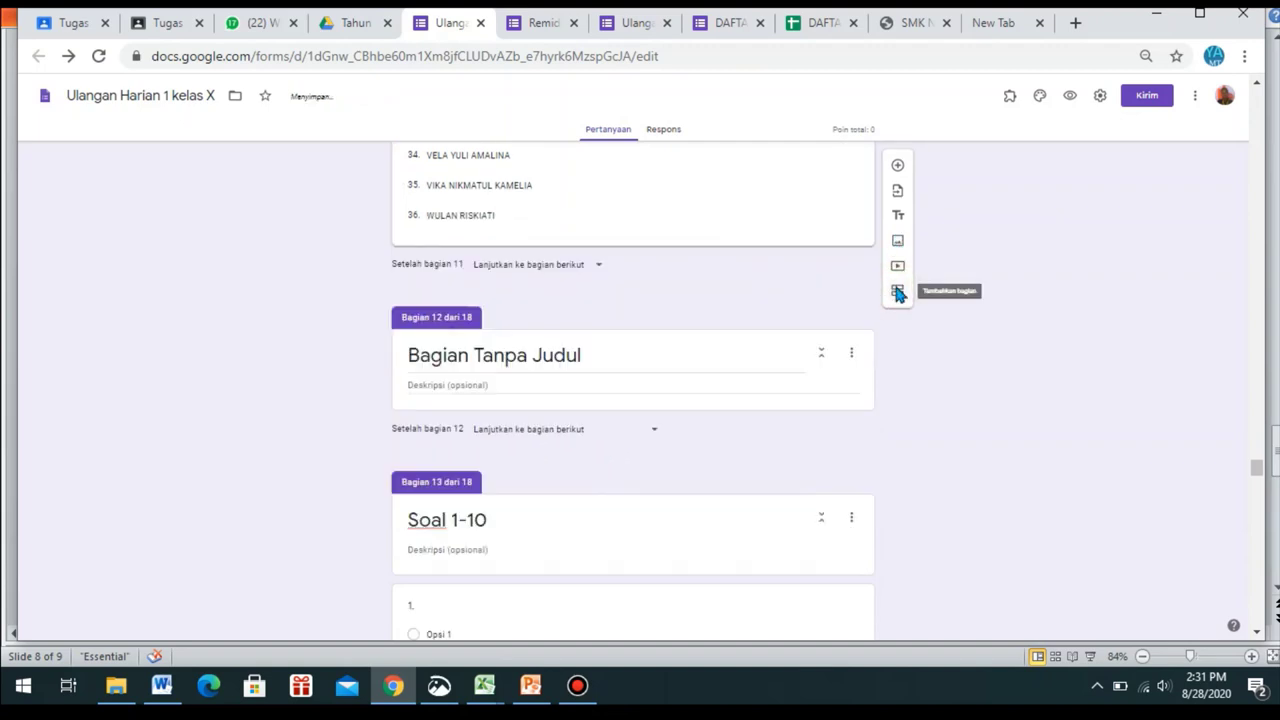
left_click(615, 355)
type("TOKEN")
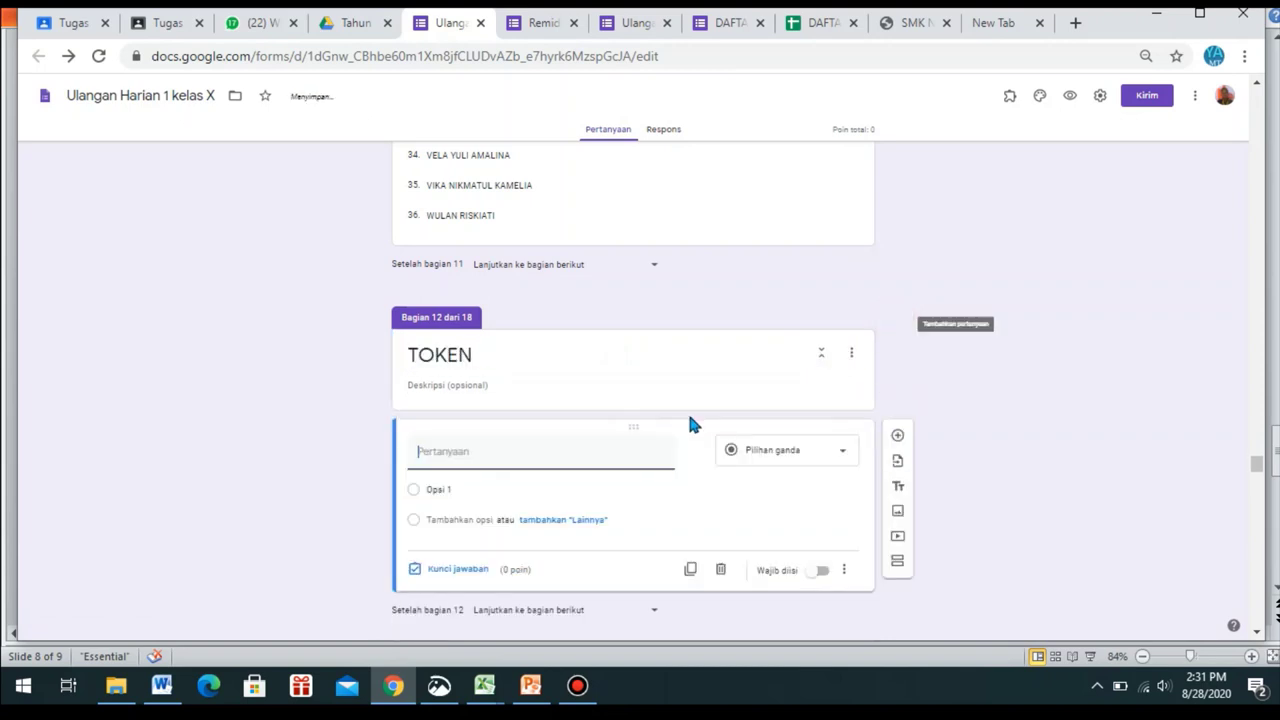
type("Masukkan")
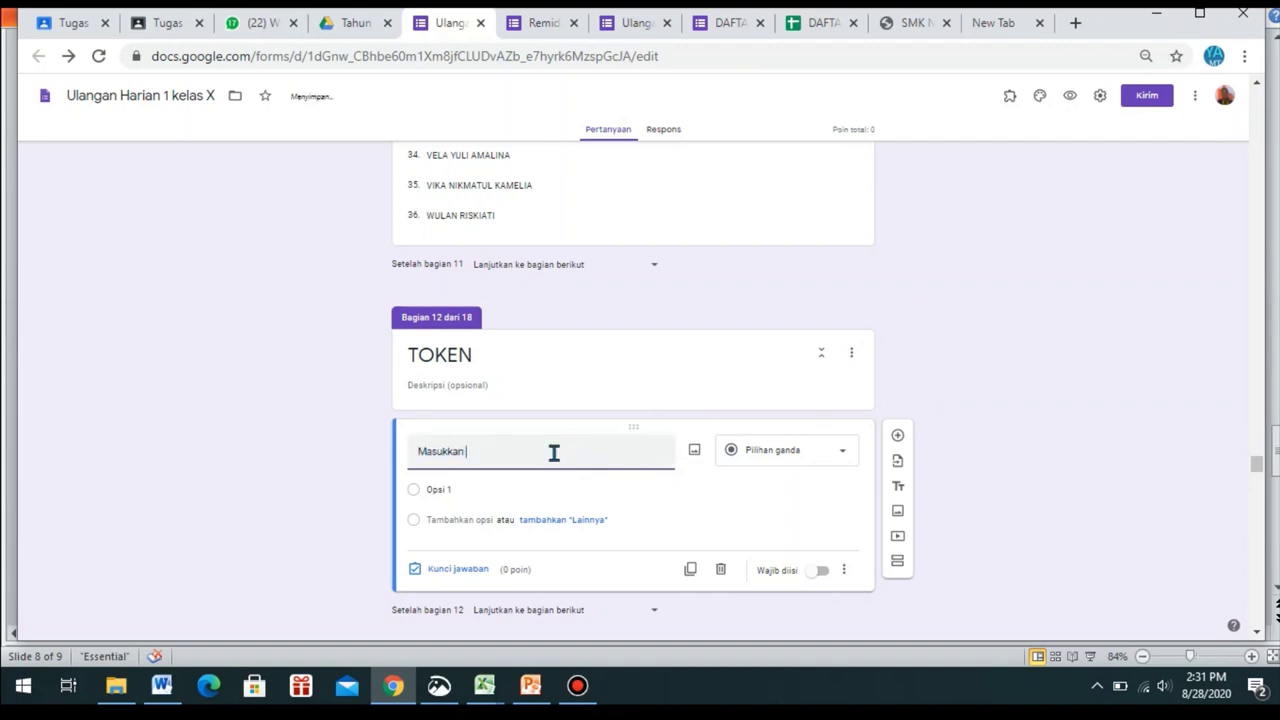
type(" TOKEN")
left_click(803, 451)
left_click(778, 462)
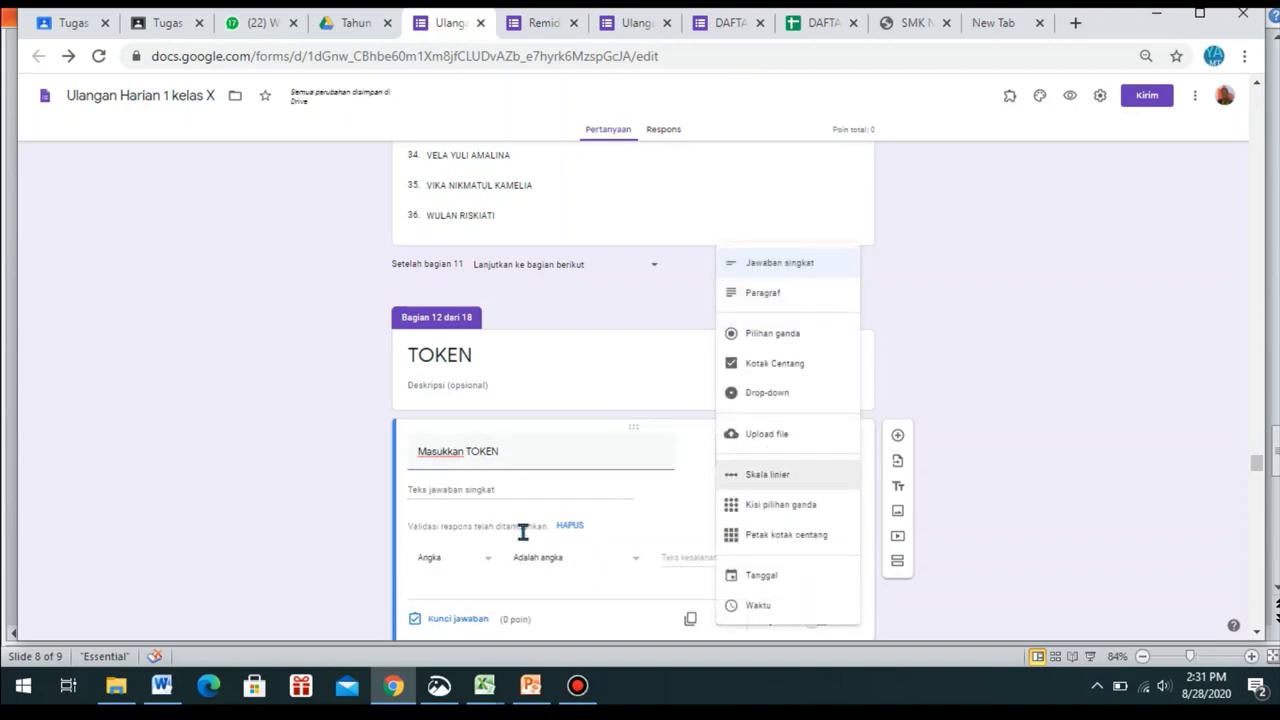
- Validate the answer by regex matching SAYA, error 'Maaf Token Salah', and make it required
left_click(475, 567)
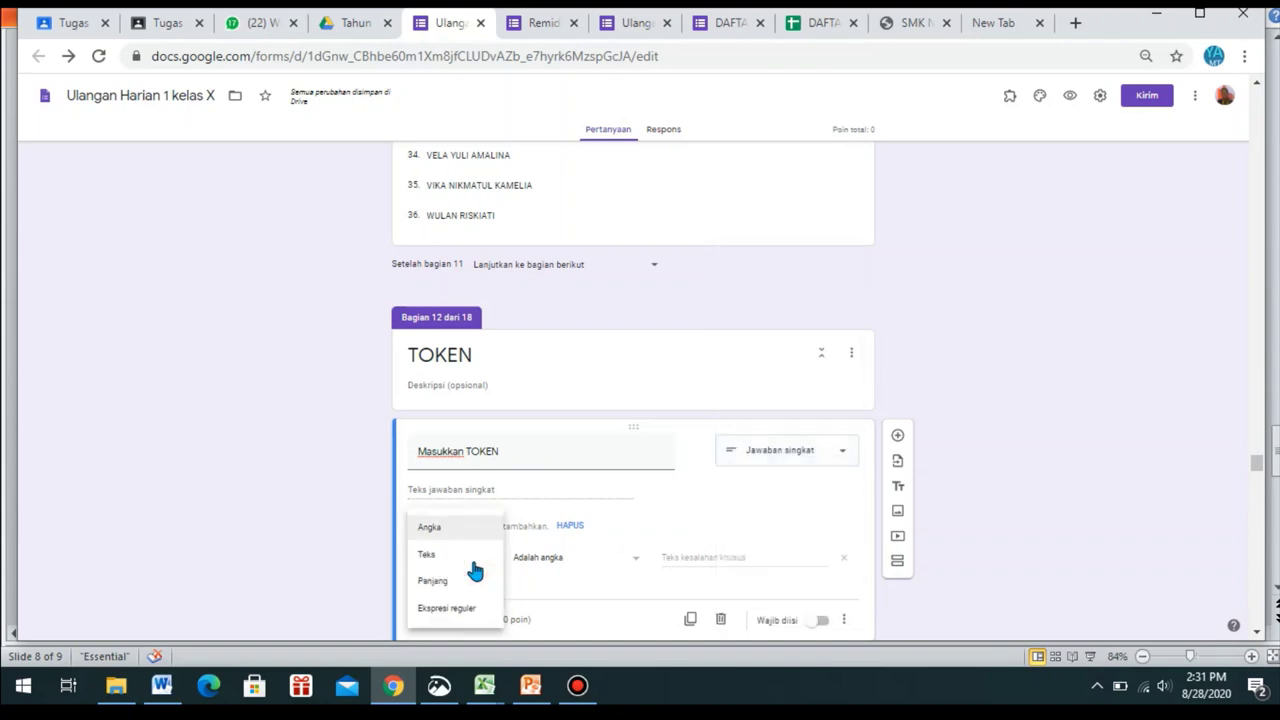
left_click(451, 612)
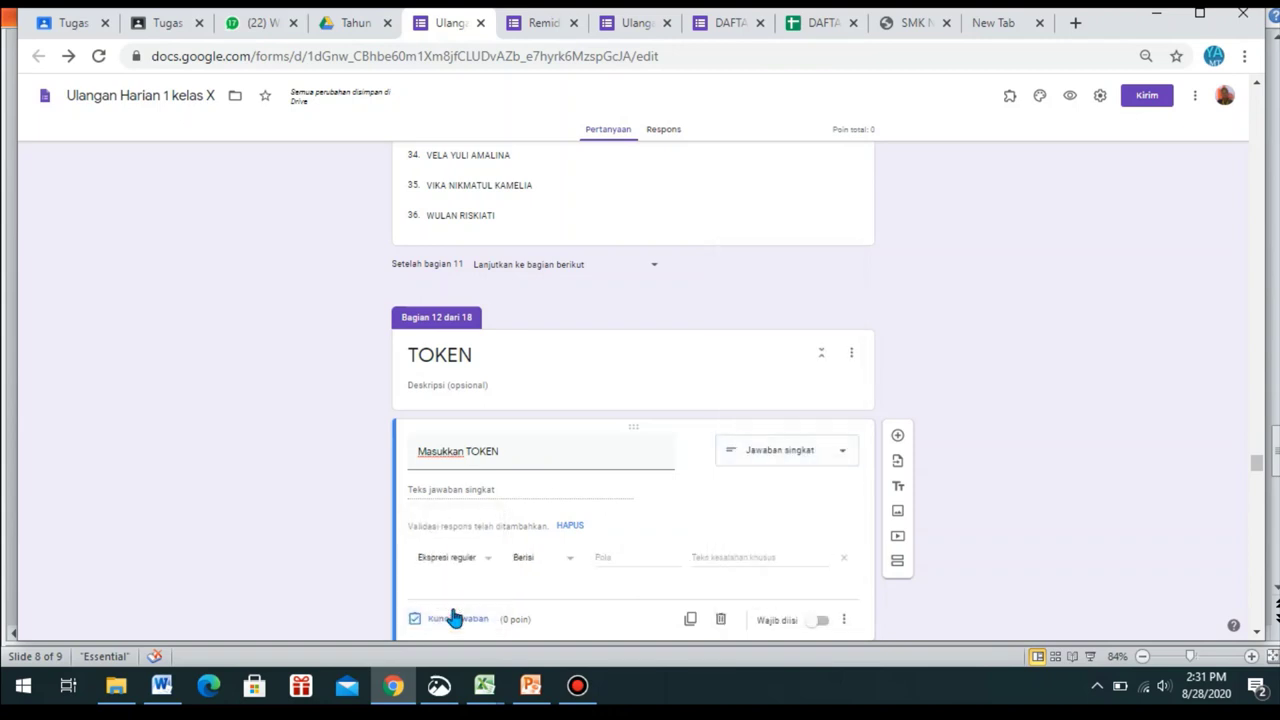
left_click(567, 560)
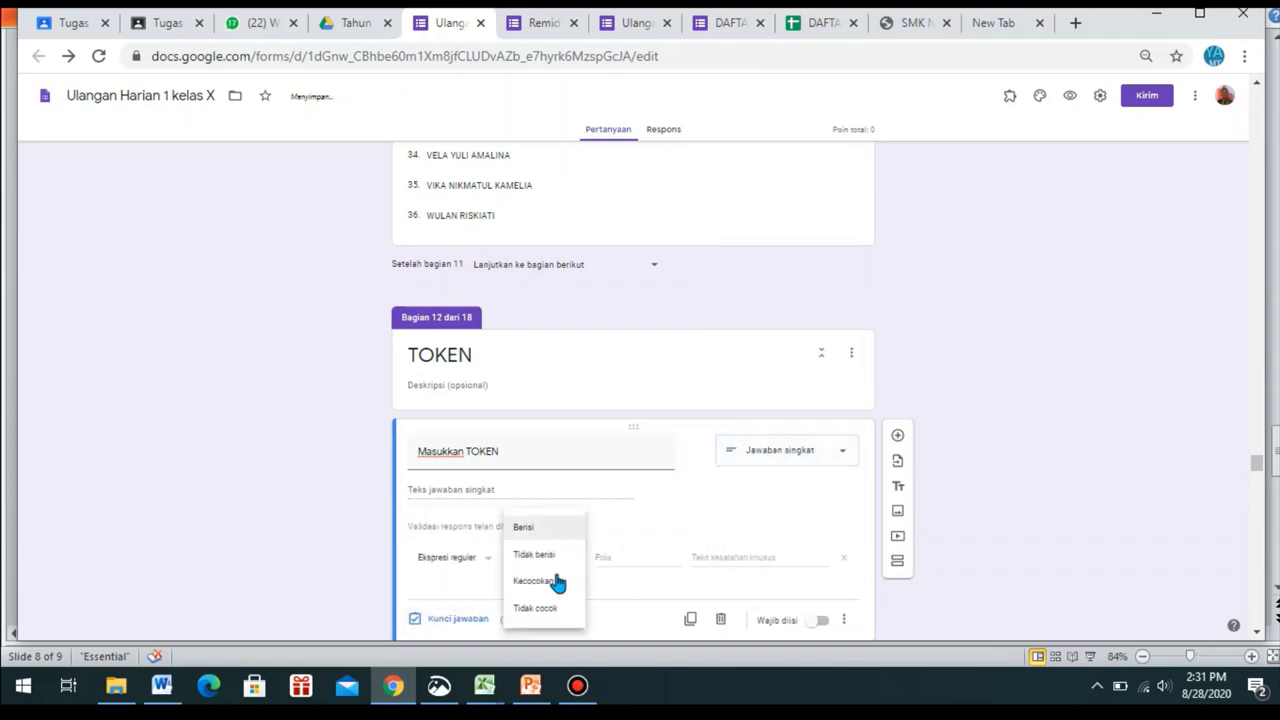
left_click(549, 580)
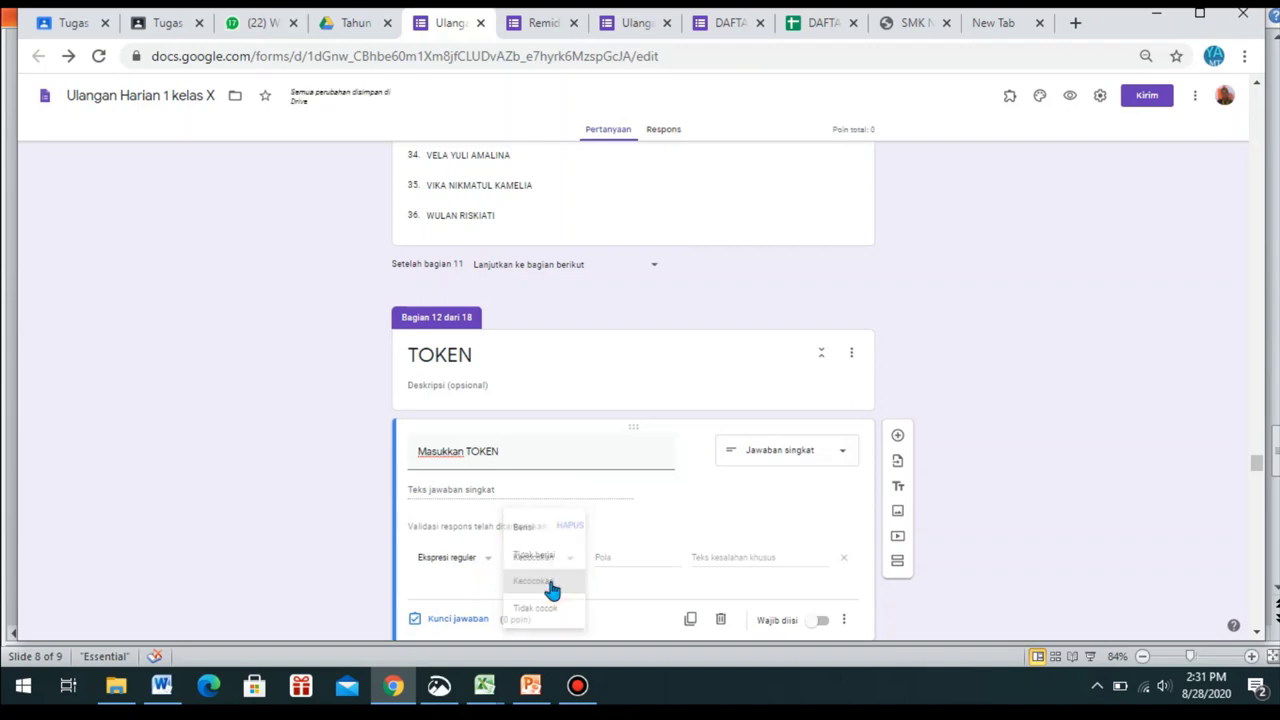
left_click(632, 558)
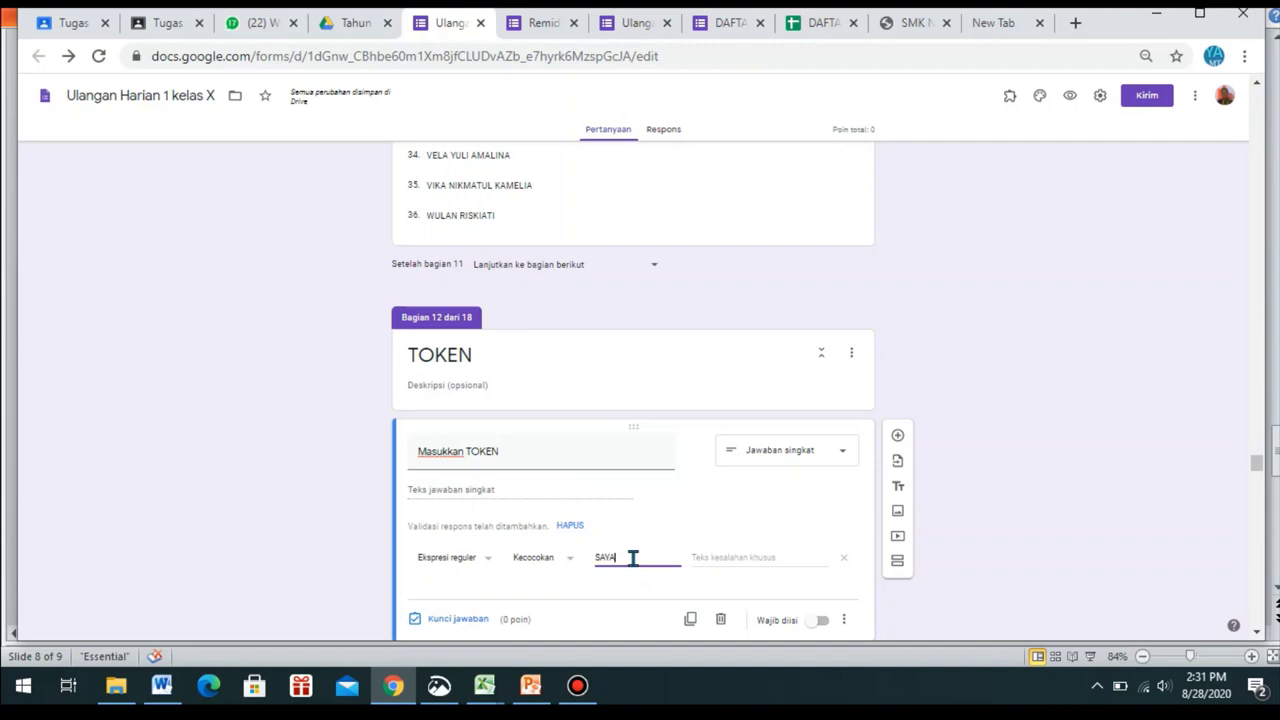
type("SAYA")
left_click(699, 557)
type("Maaf Token Salah")
left_click(821, 620)
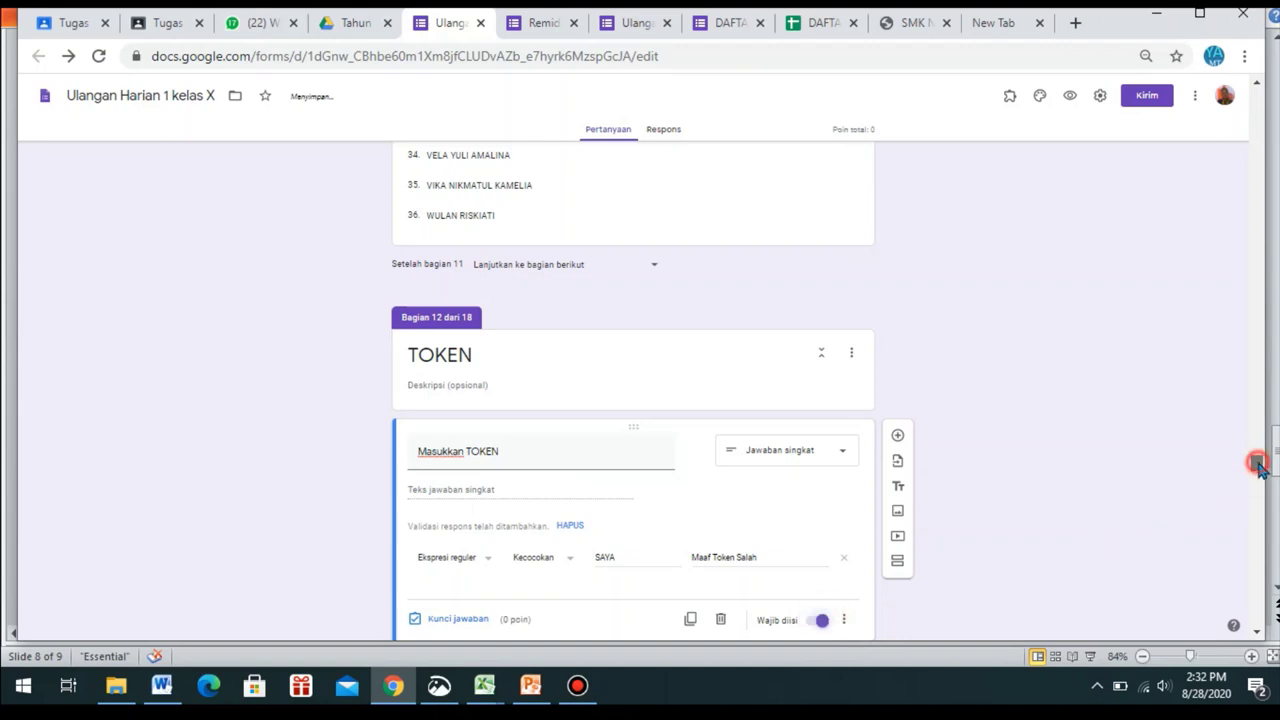
left_click_drag(1258, 466, 1257, 468)
- Set section 12 to continue to Soal 1-10
left_click(648, 494)
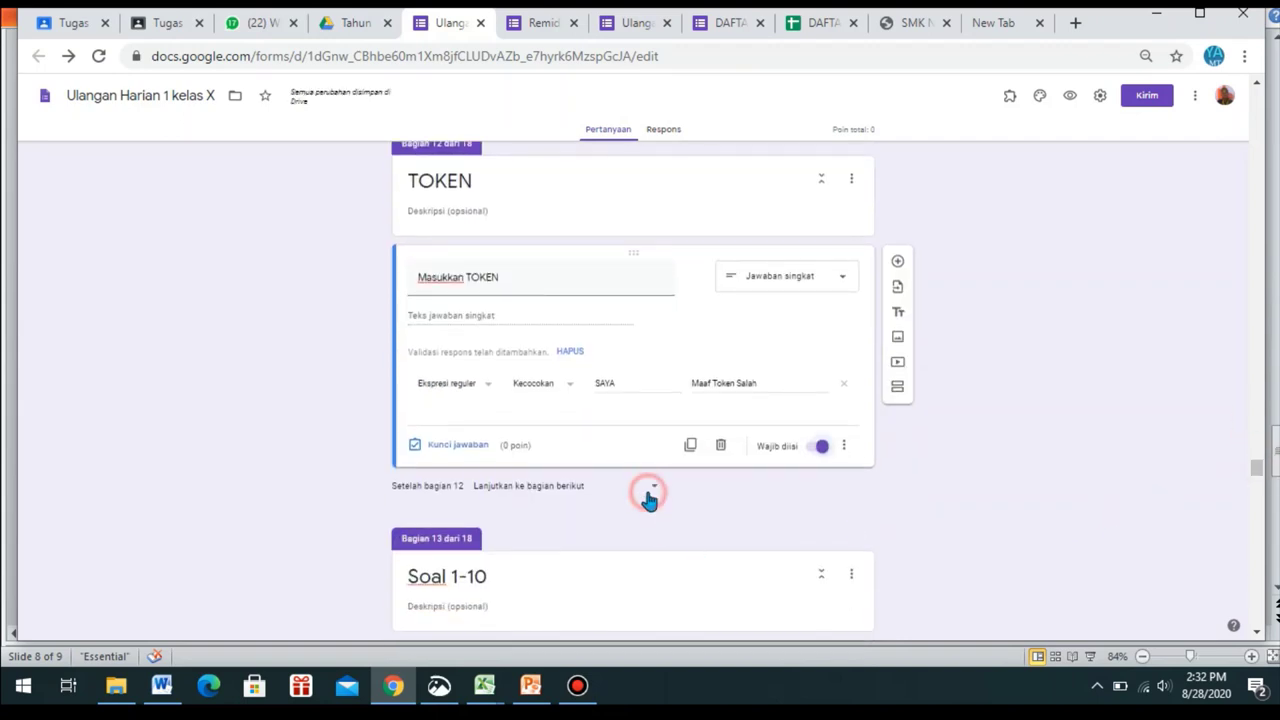
left_click(607, 497)
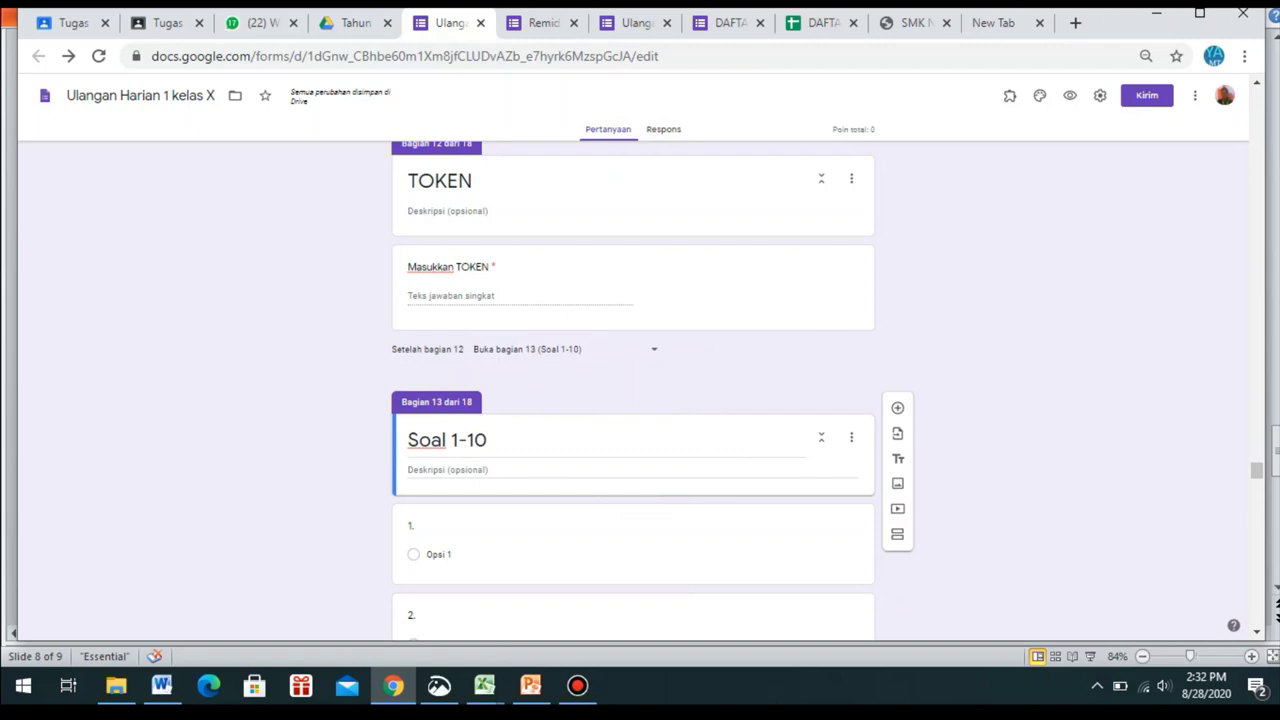
left_click_drag(1262, 477, 1258, 465)
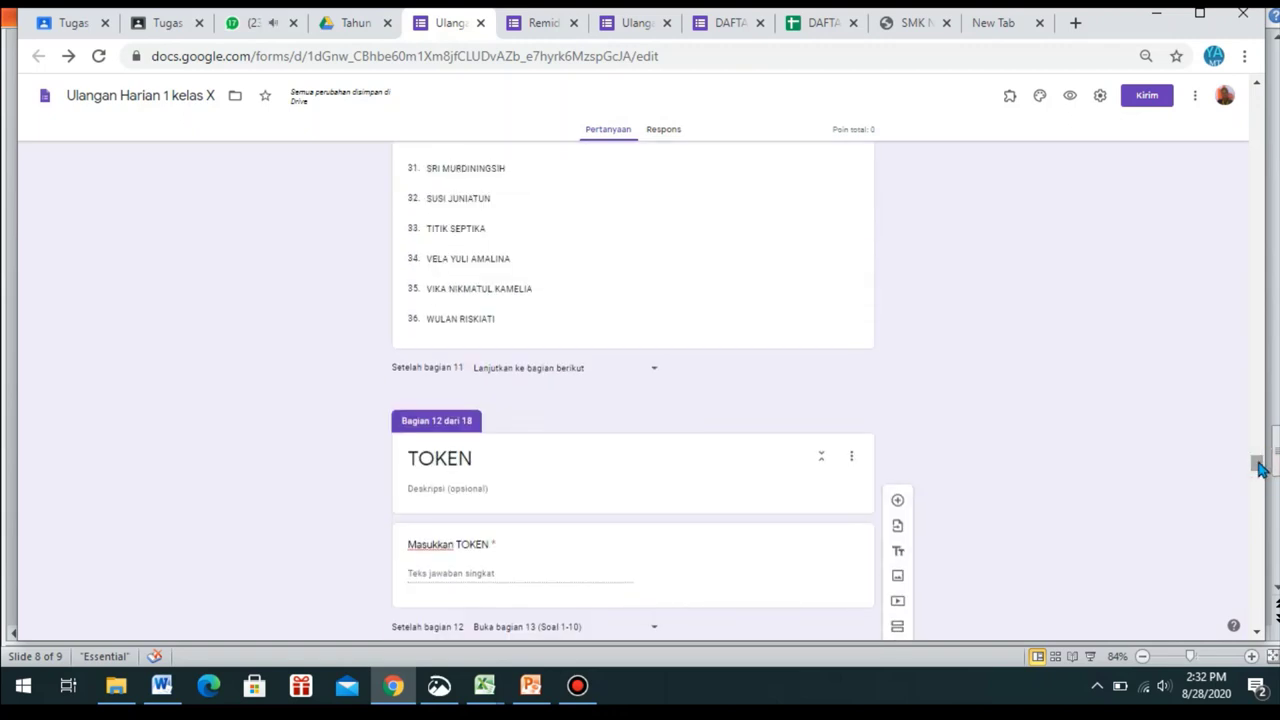
- Route sections 11, 10 and 9 to the TOKEN section
left_click(628, 372)
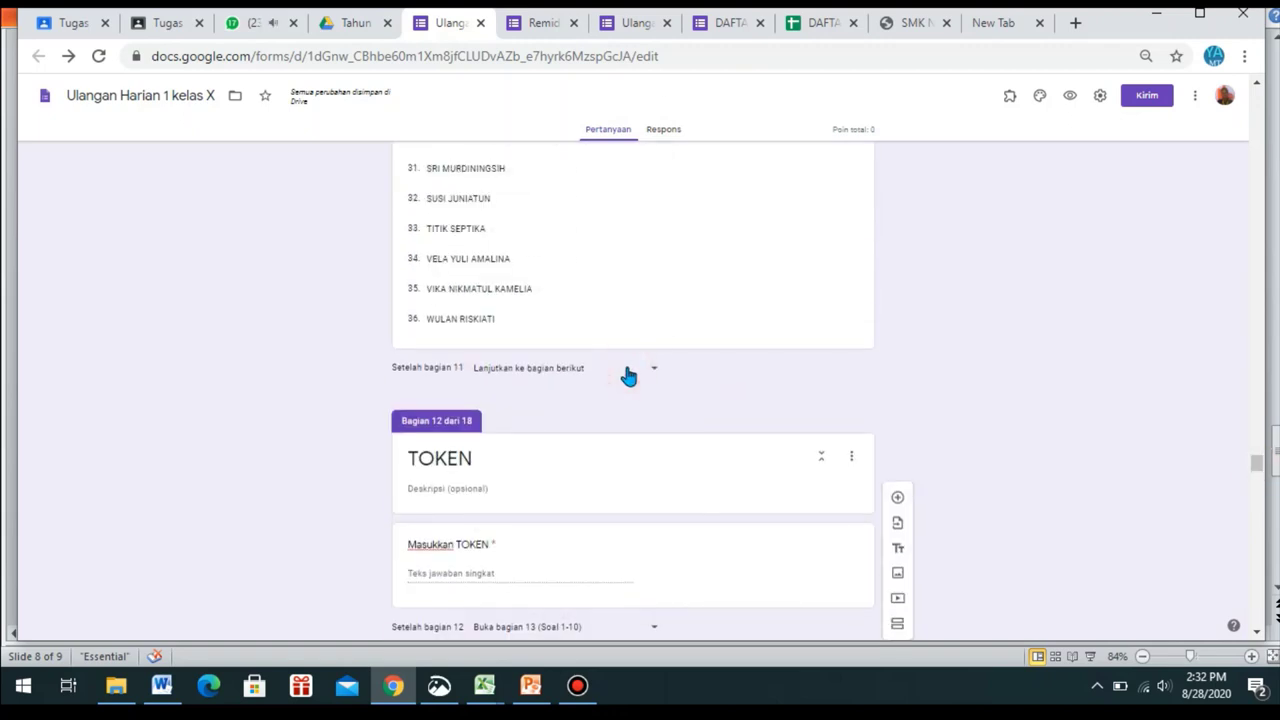
left_click(583, 478)
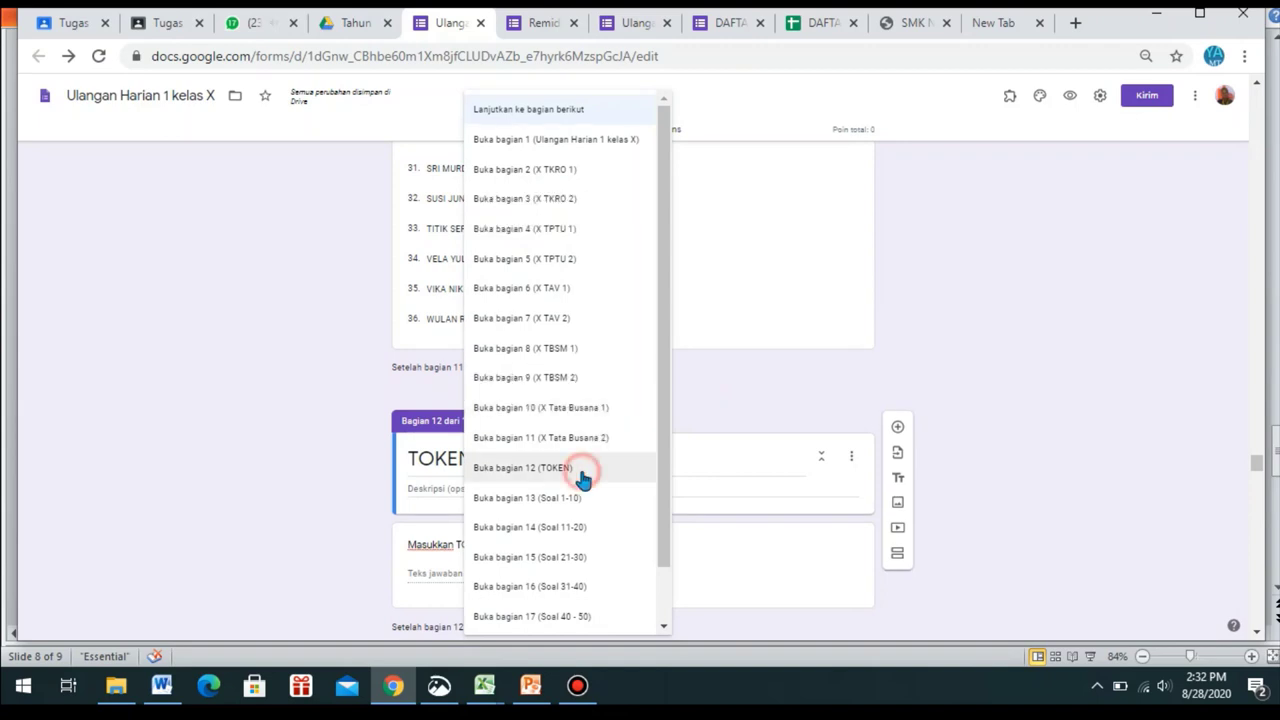
left_click_drag(1256, 468, 1249, 429)
left_click(656, 417)
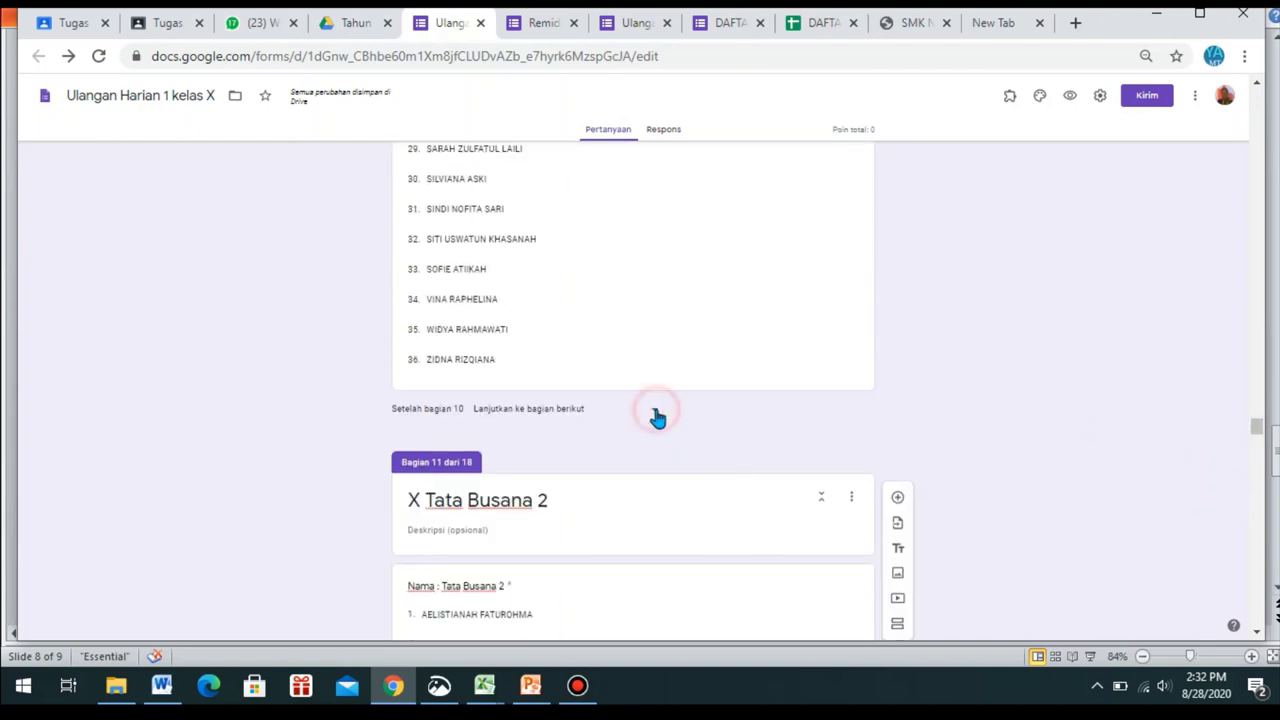
left_click(614, 481)
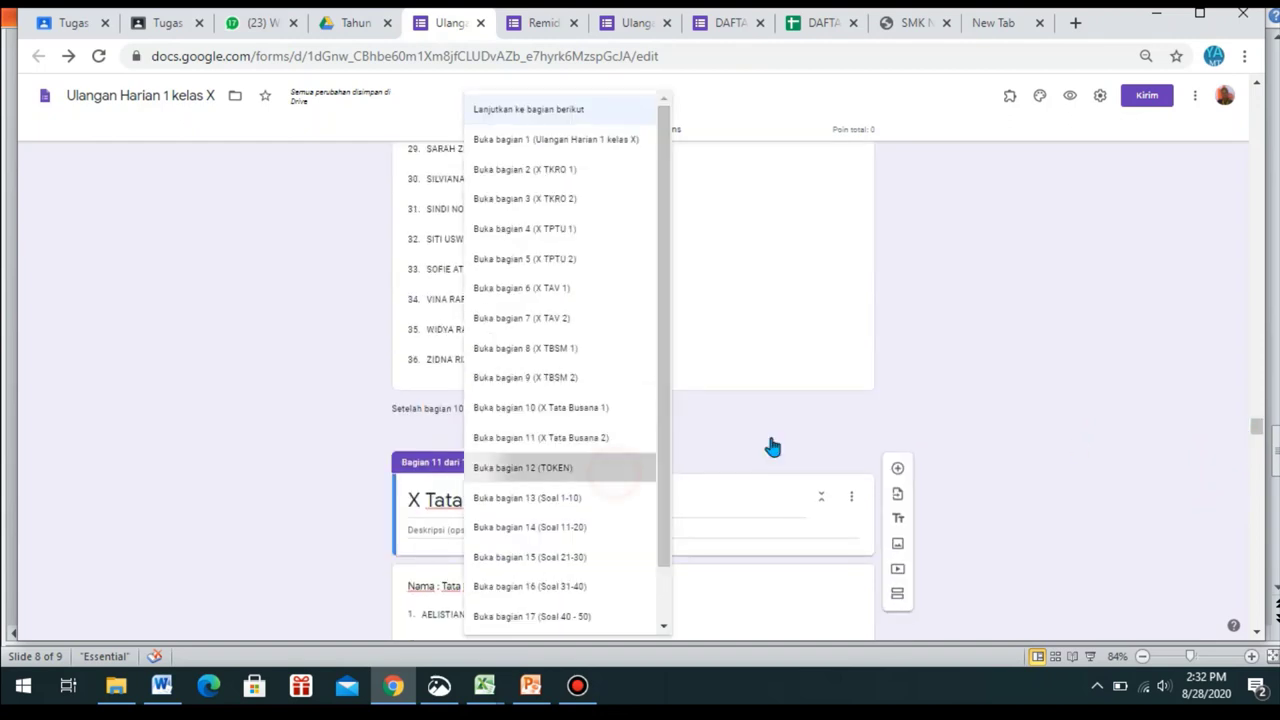
left_click_drag(1259, 430, 1253, 390)
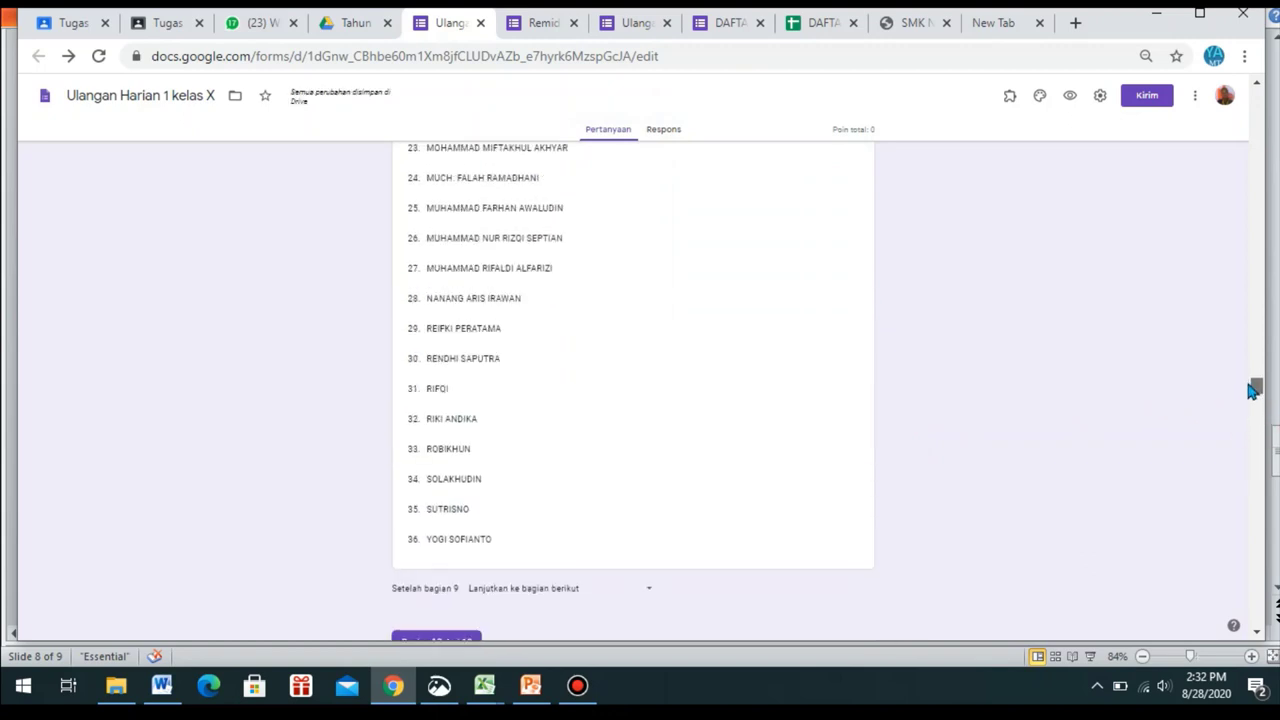
left_click(635, 596)
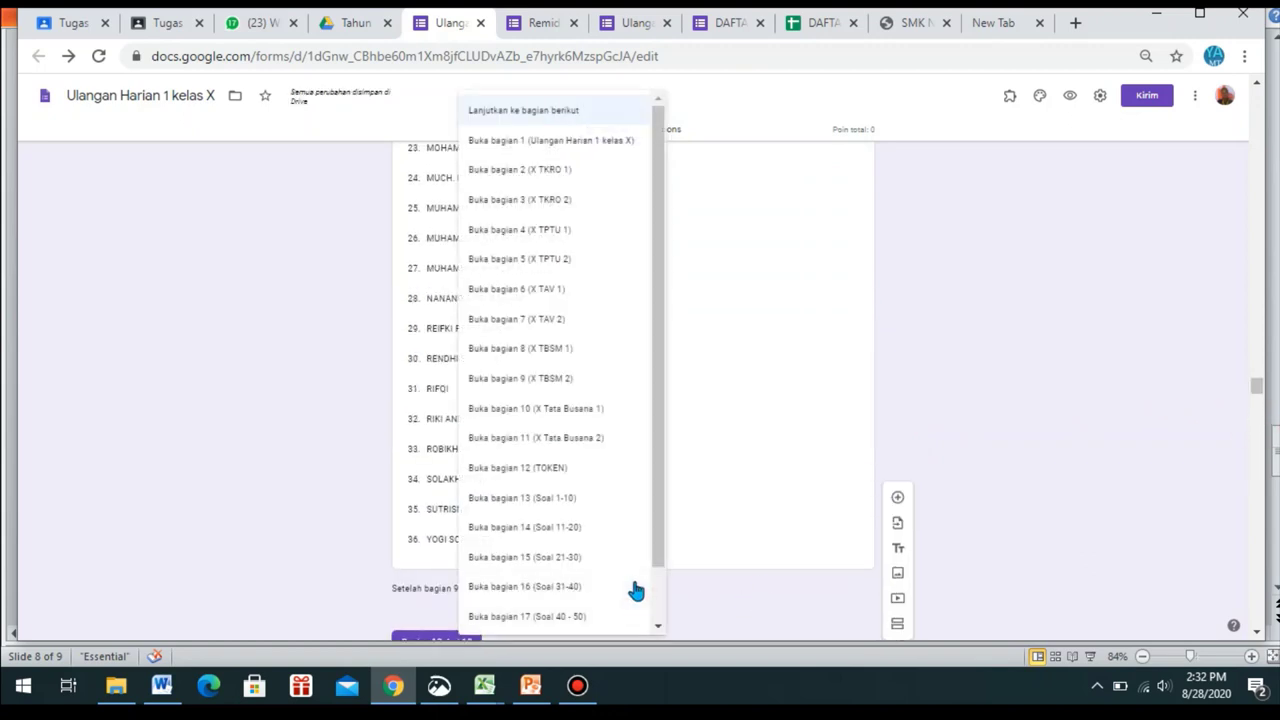
left_click(594, 469)
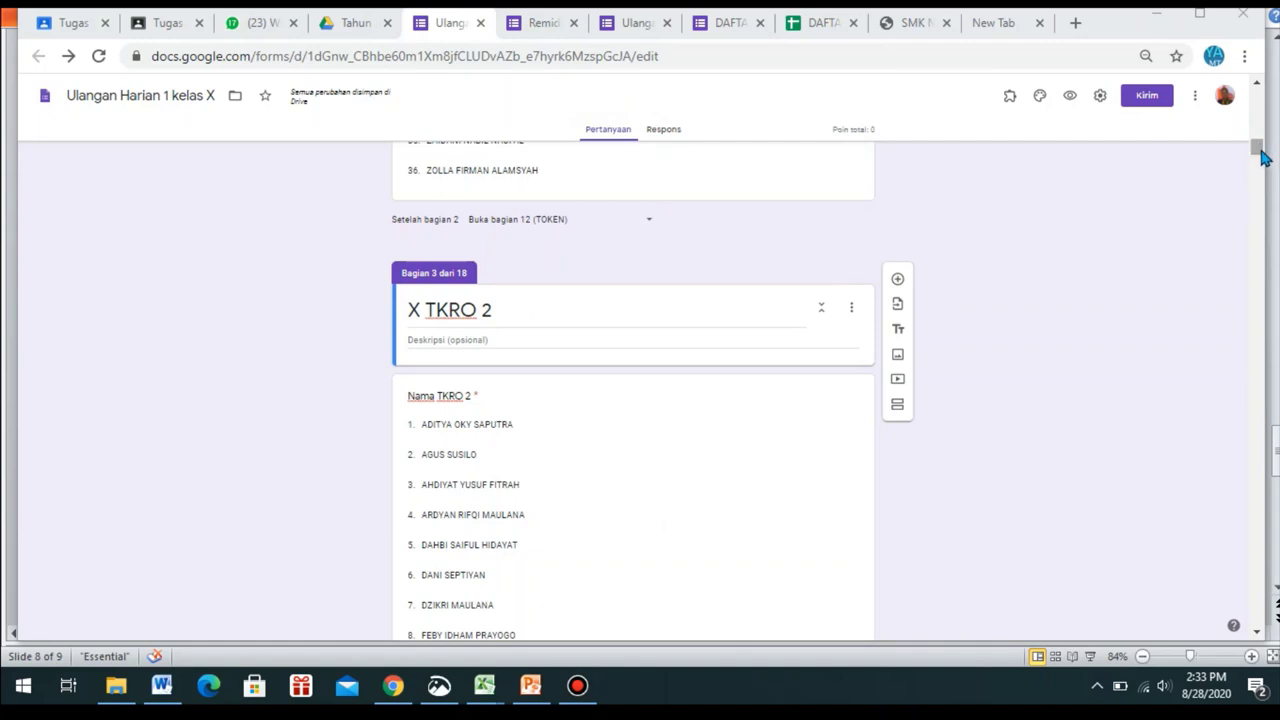
- Set section 13 to continue to section 14, Soal 11-20
left_click_drag(1262, 157, 1249, 506)
left_click(651, 428)
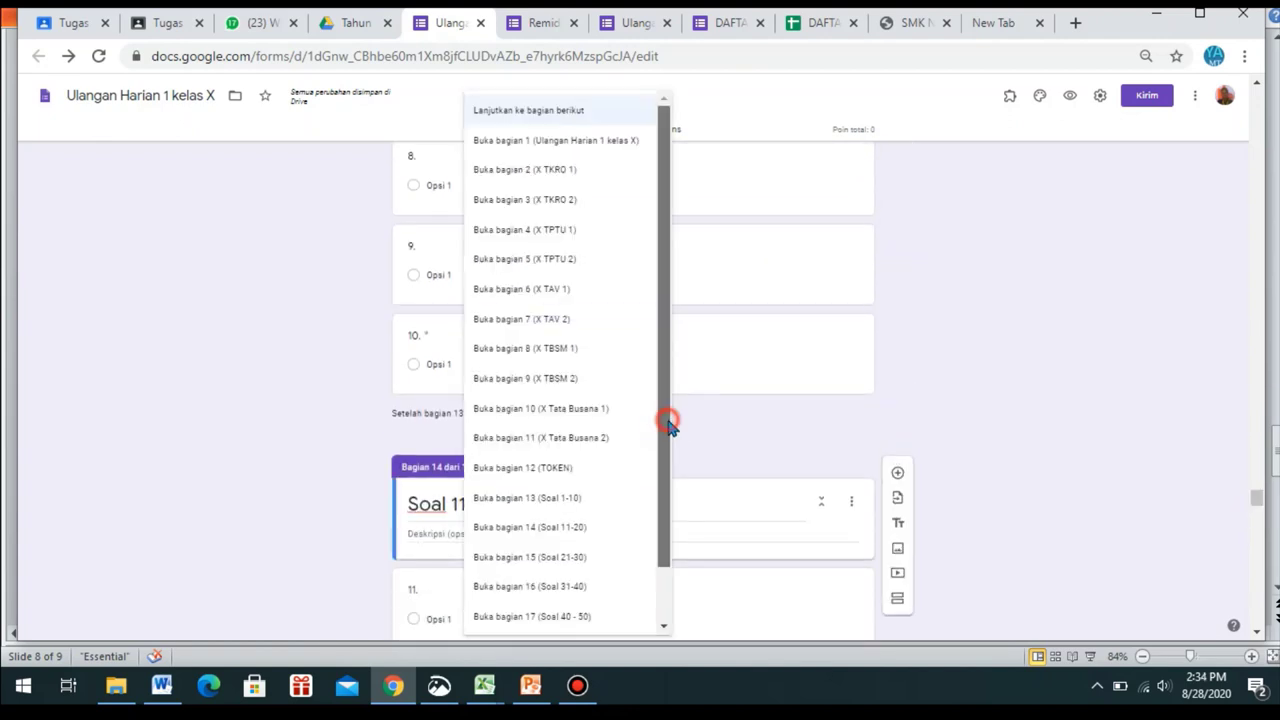
left_click_drag(667, 425, 667, 538)
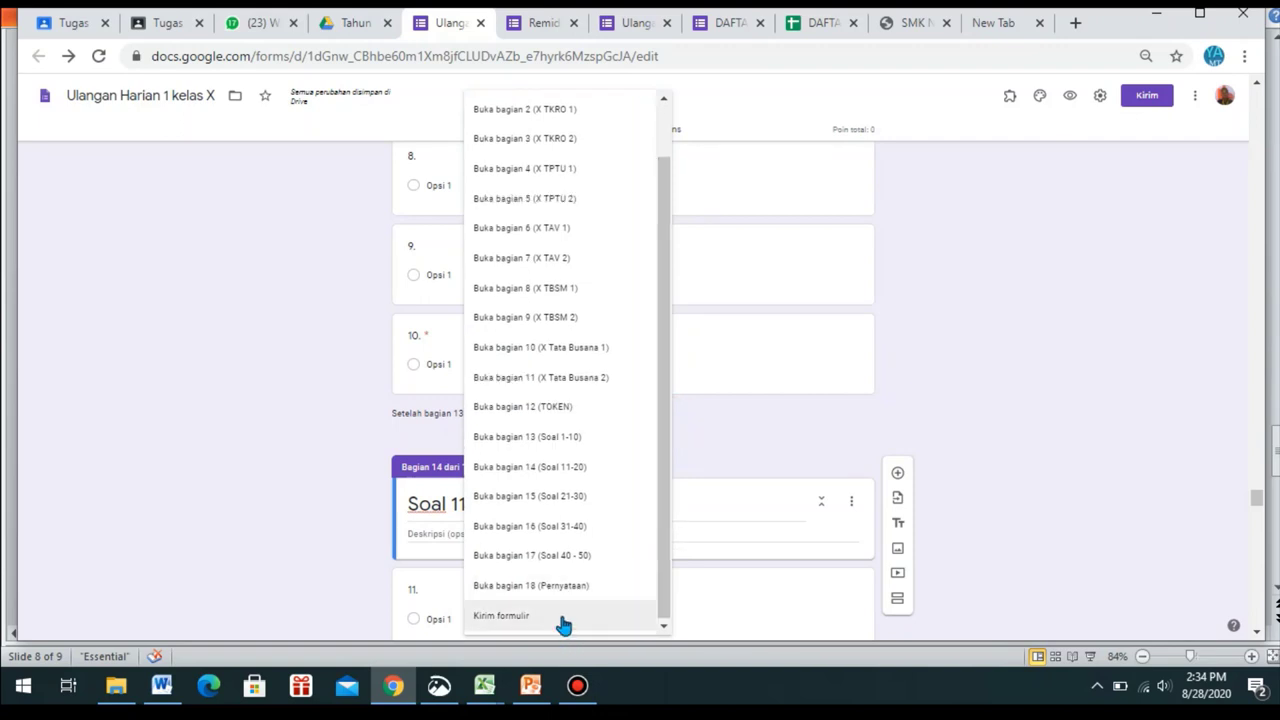
left_click(591, 467)
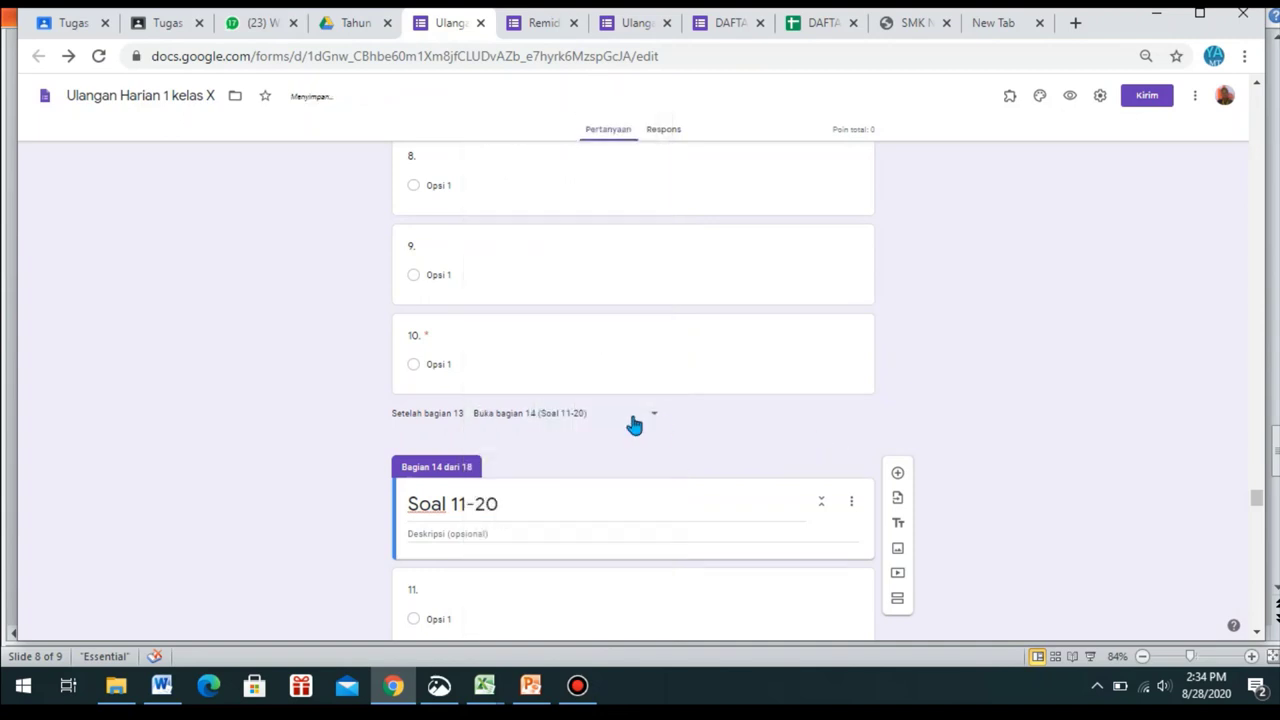
left_click(632, 417)
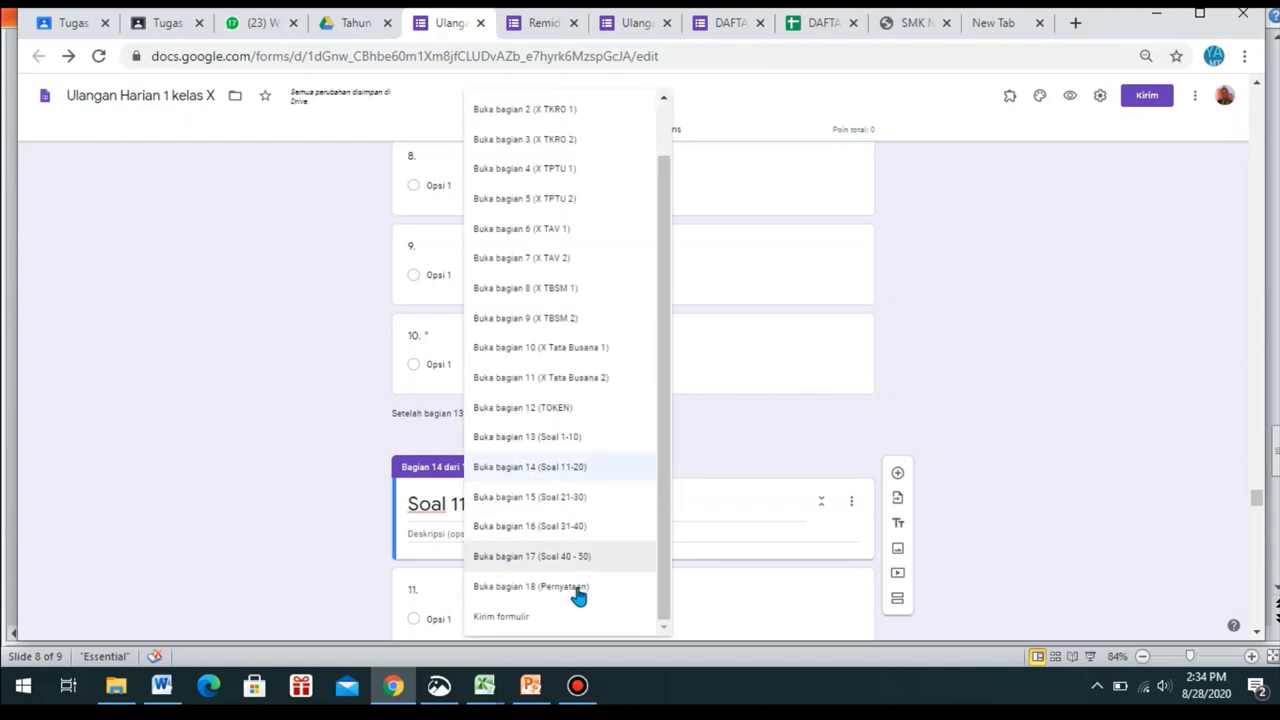
key("Up")
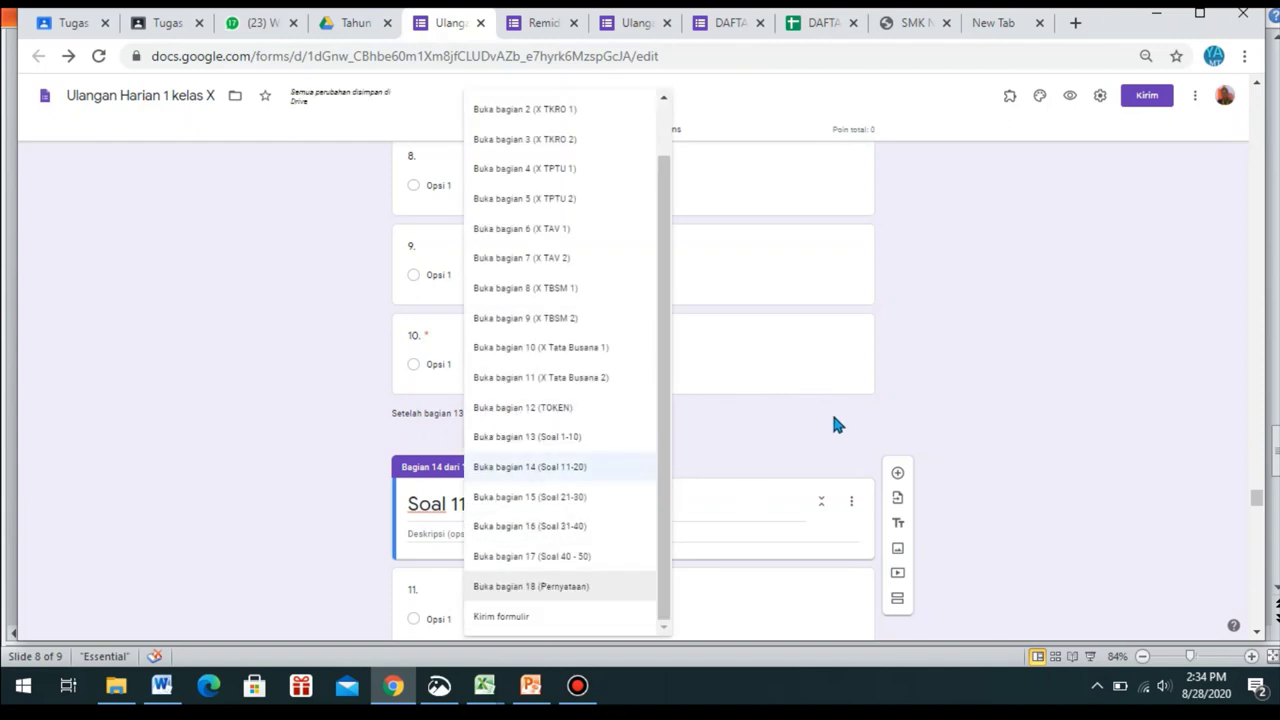
left_click(834, 419)
left_click_drag(1258, 503, 1258, 531)
- Set section 14 to jump to section 18, Pernyataan
left_click(655, 485)
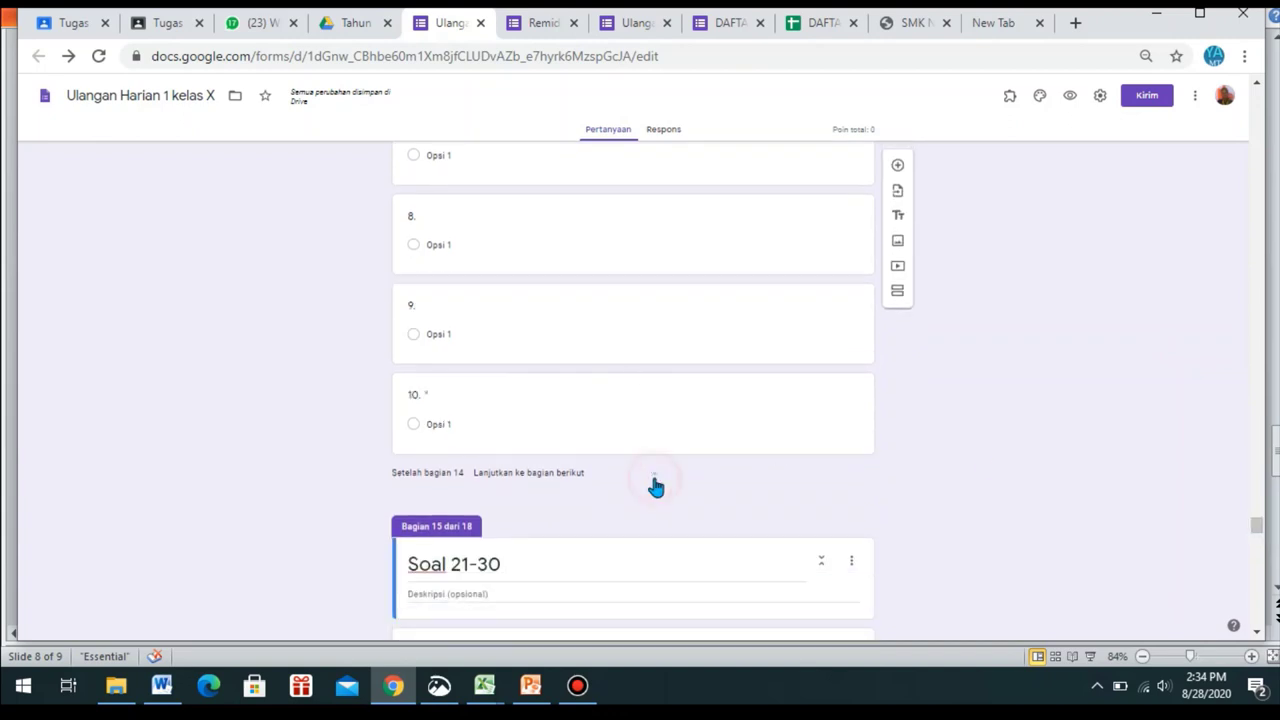
left_click_drag(663, 541, 659, 602)
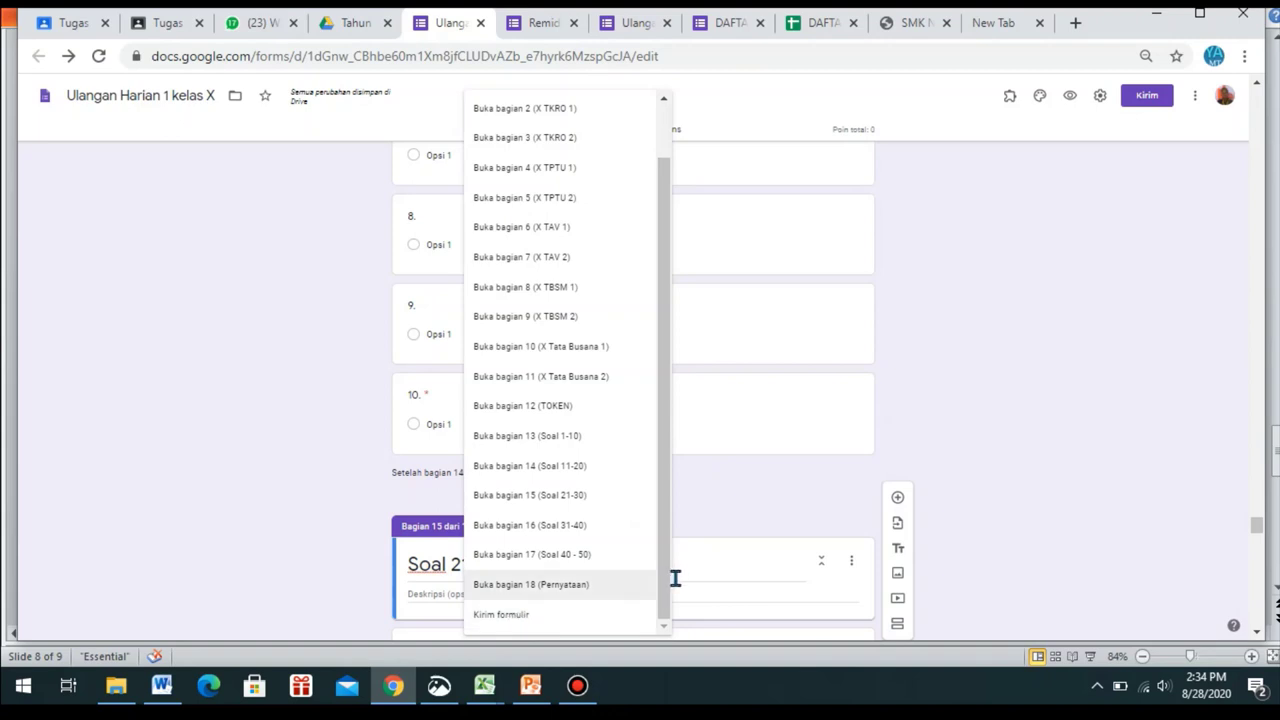
left_click(593, 587)
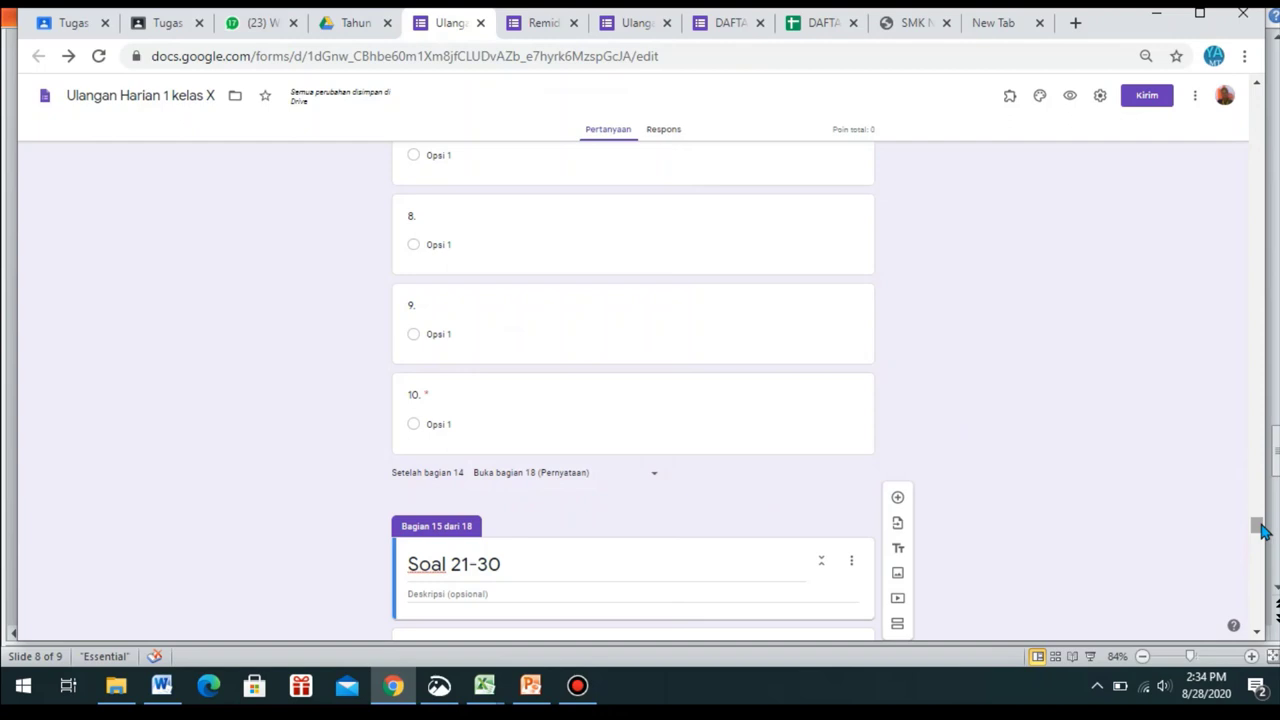
left_click(653, 472)
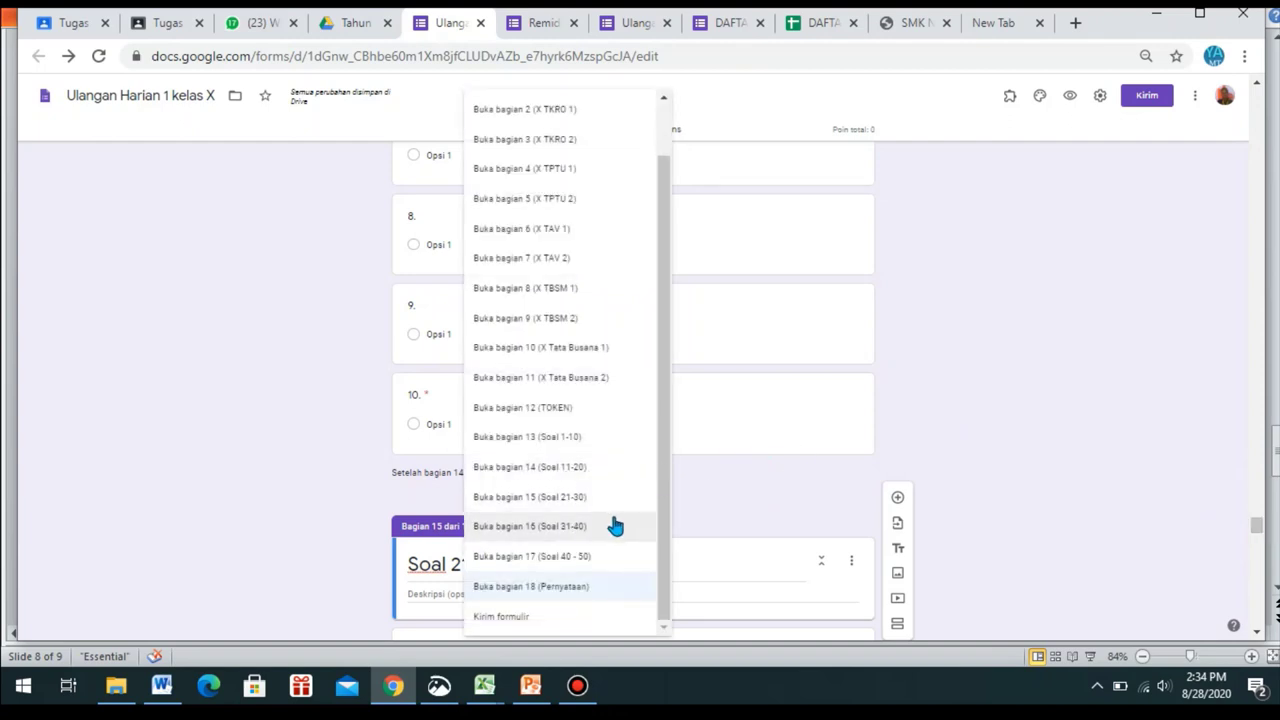
left_click(731, 490)
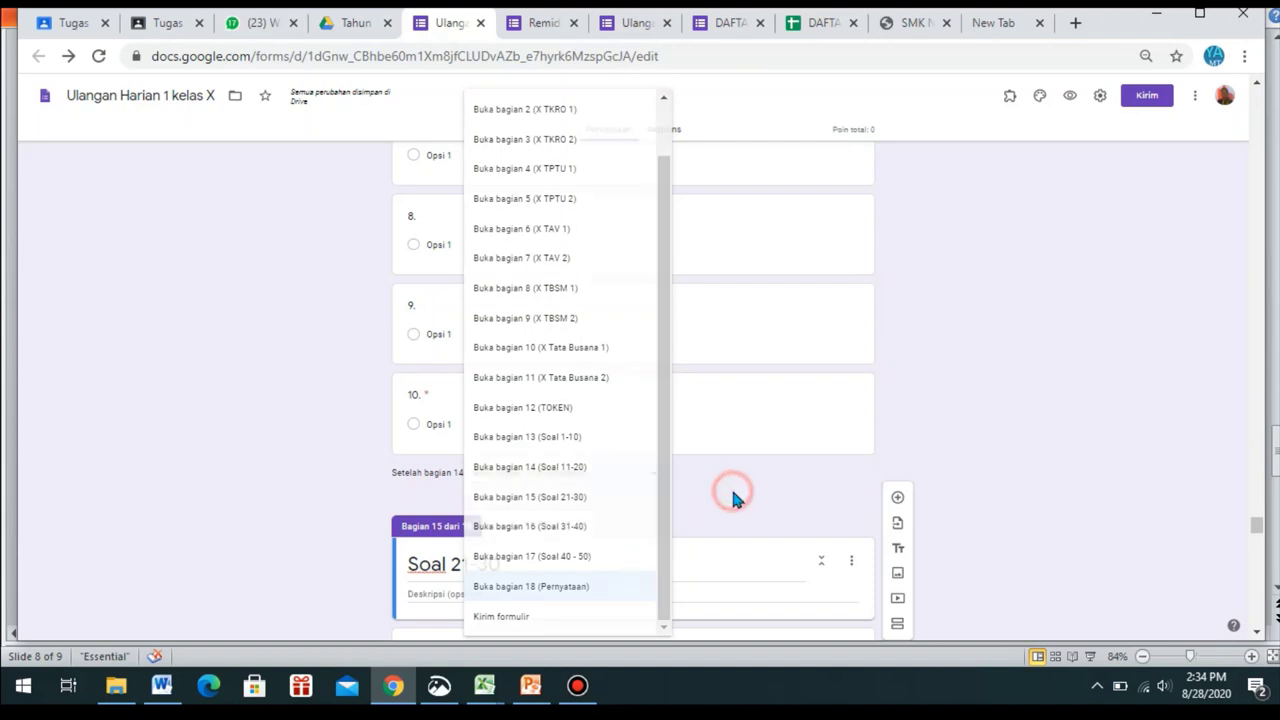
left_click_drag(1258, 533, 1262, 527)
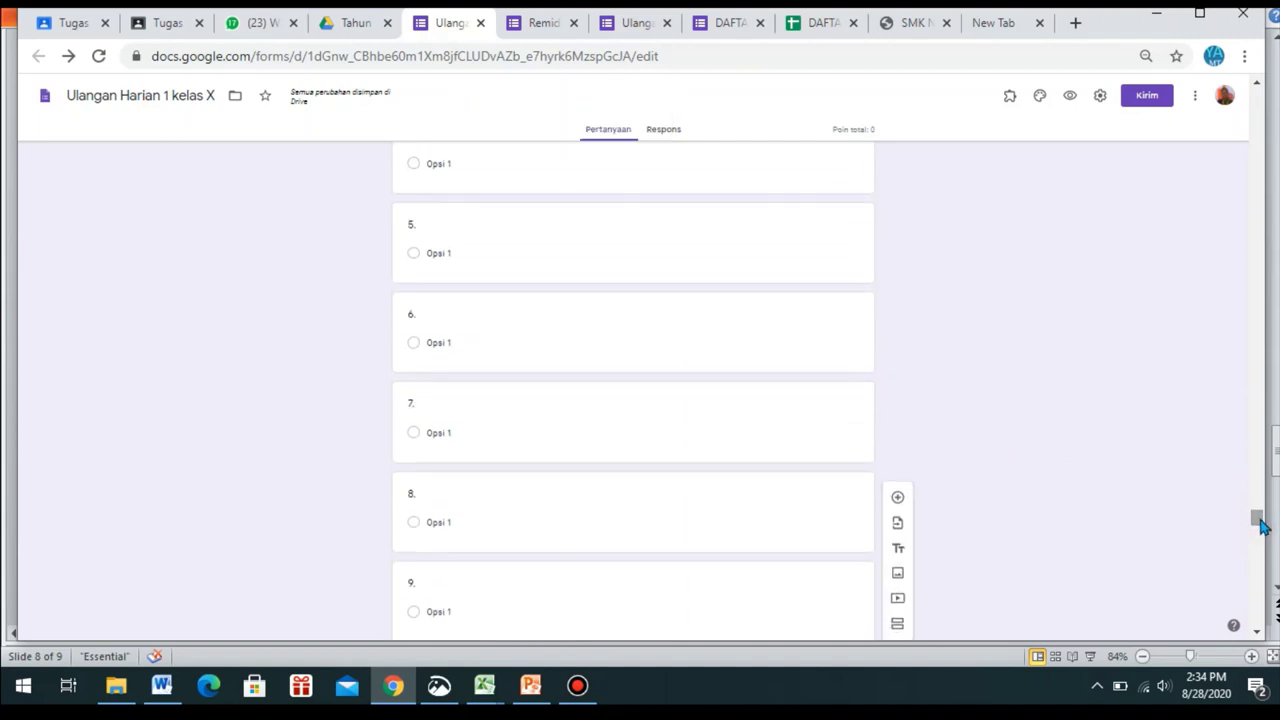